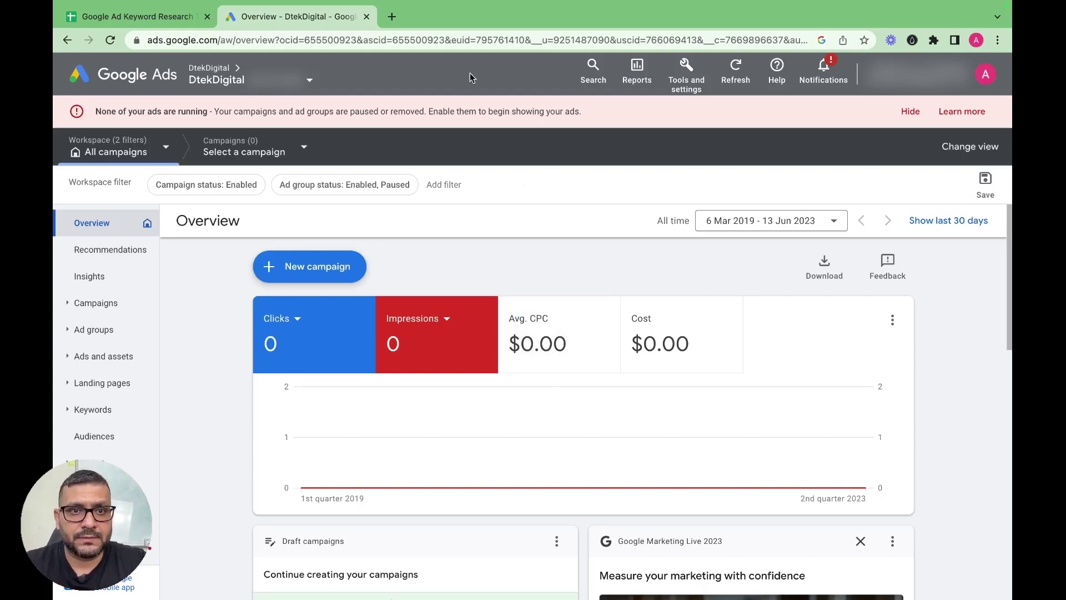
Step: Open a new browser tab and review the Instructions, All Competitions Keywords, KEYWORD WITH STAT and AD GROUP 1 sheets of the keyword research template
click(392, 16)
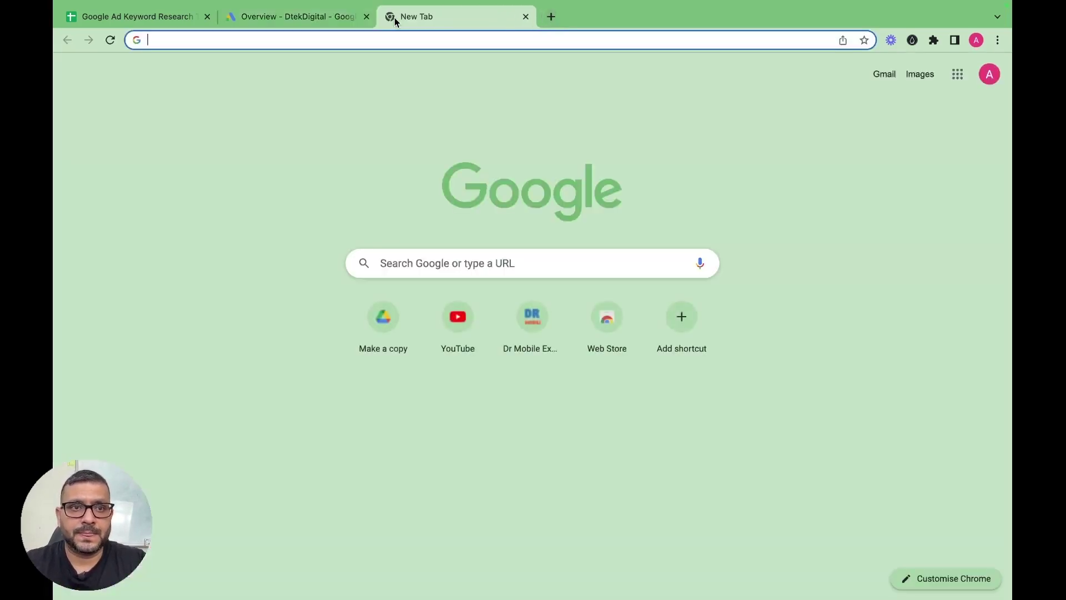
click(126, 55)
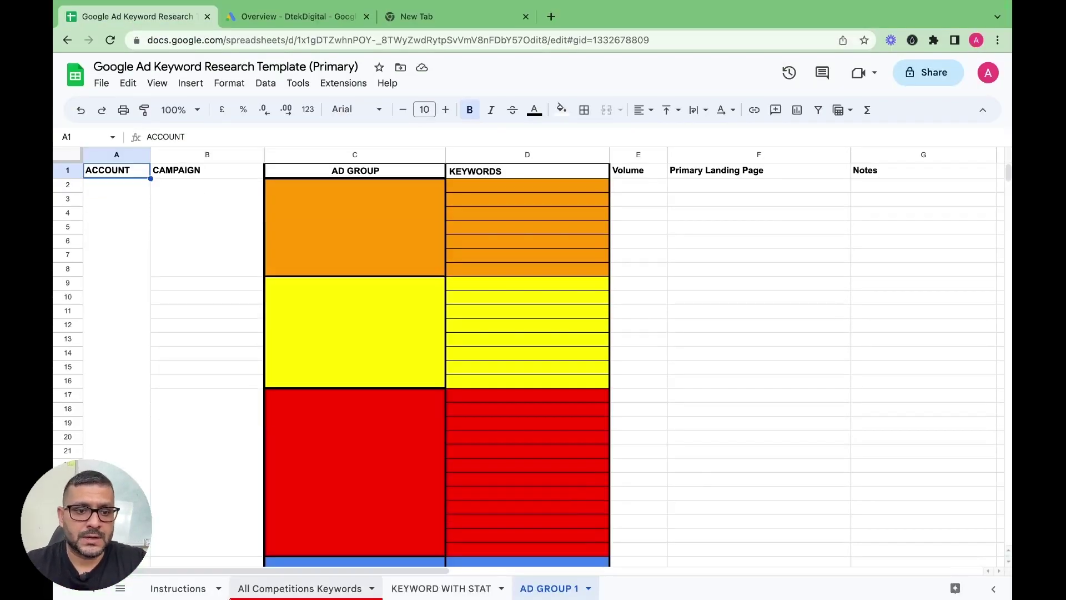
click(169, 588)
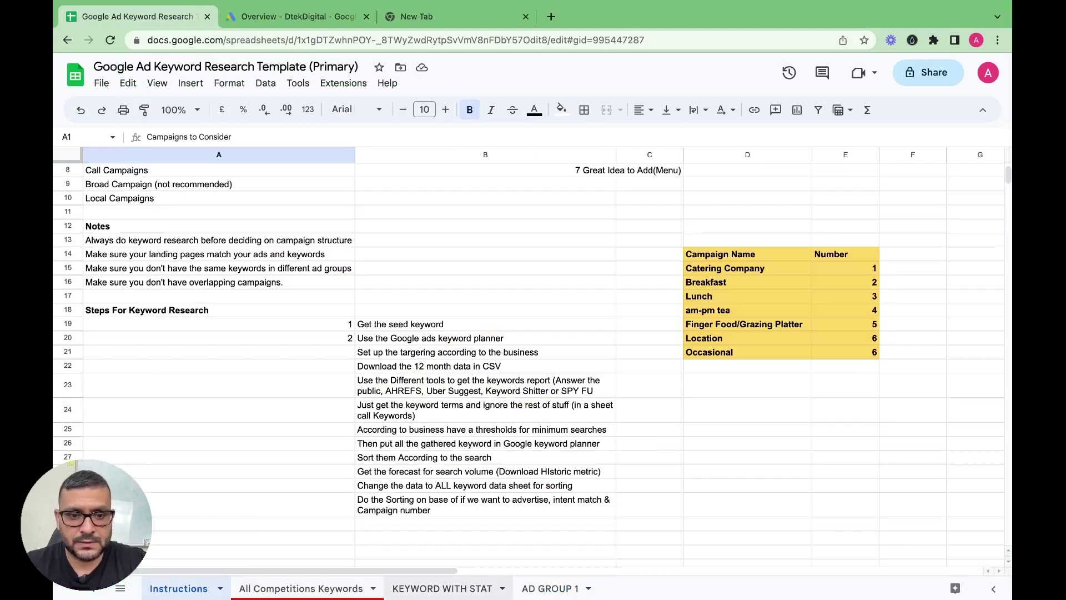
click(318, 589)
click(442, 590)
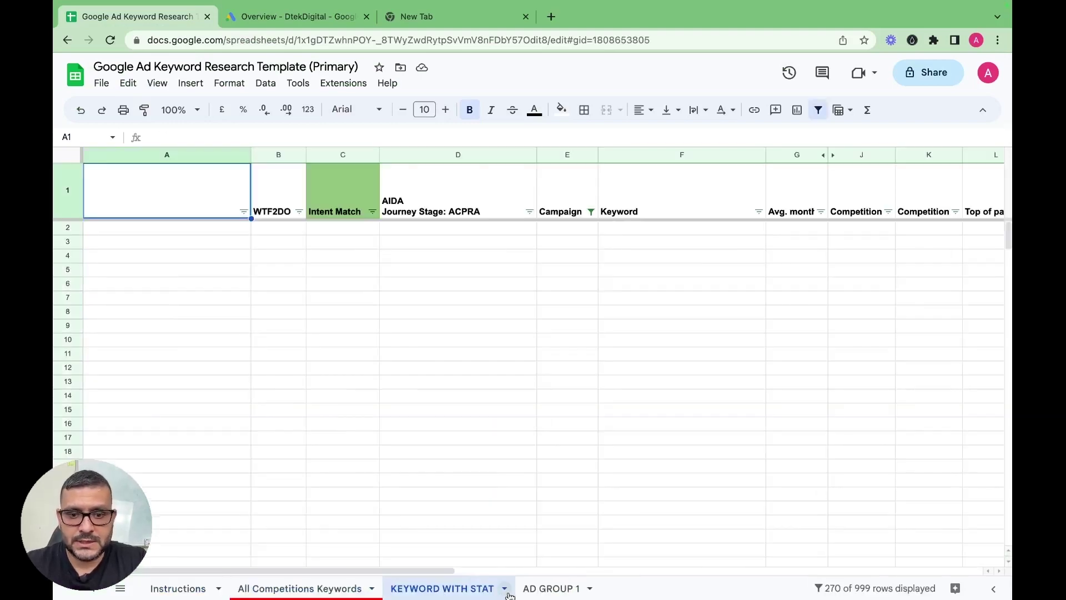
click(544, 589)
click(305, 589)
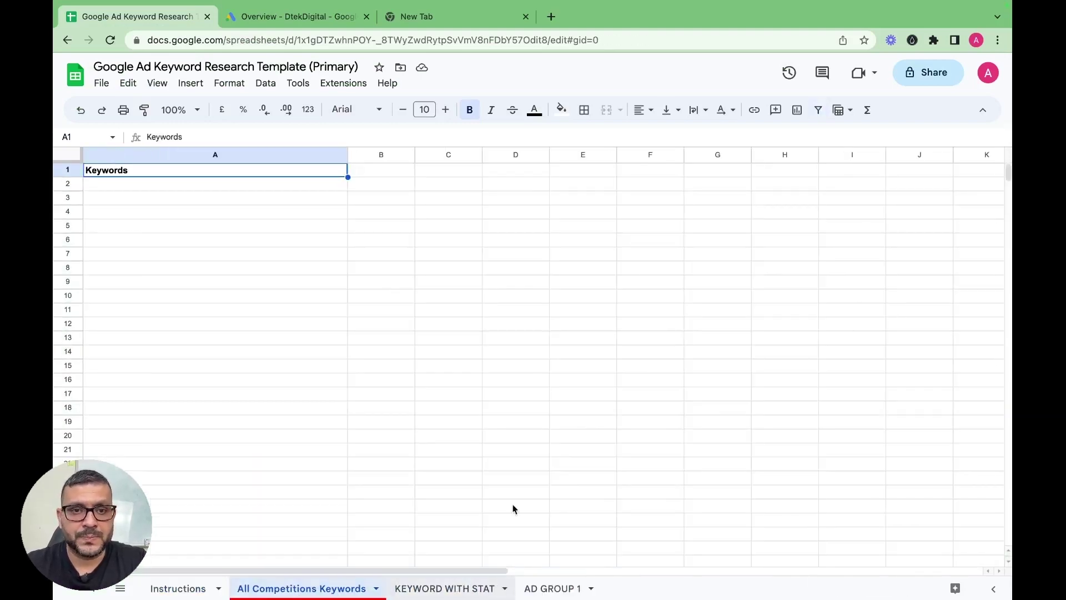
click(183, 589)
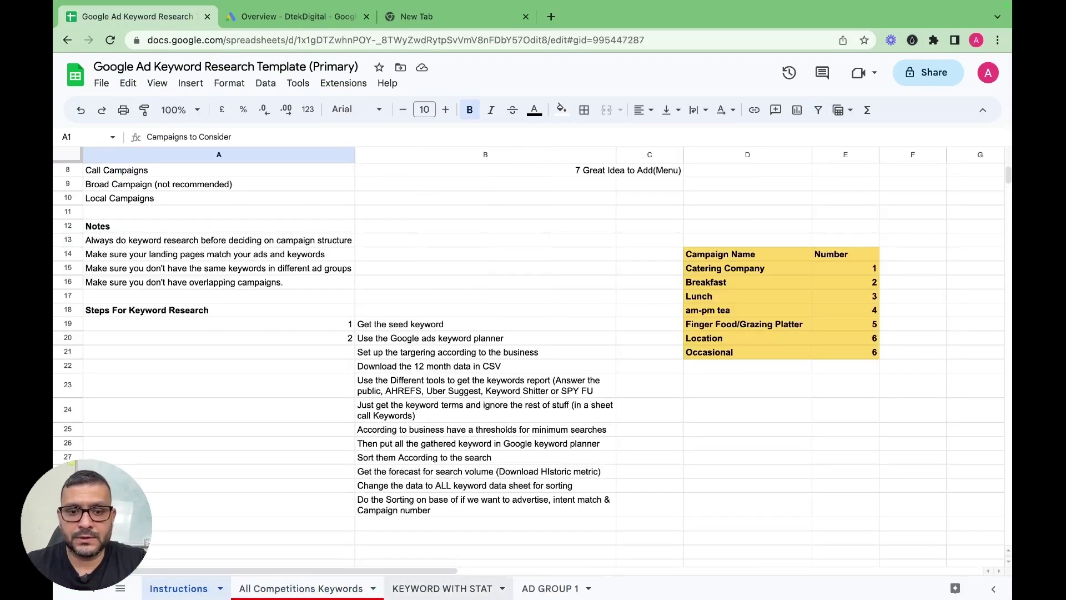
click(442, 589)
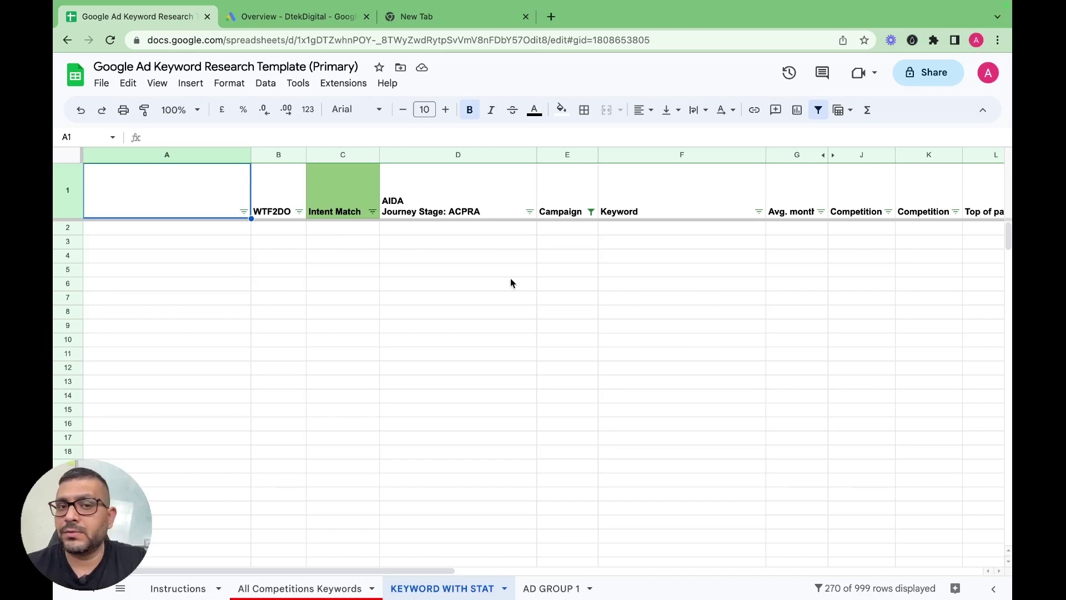
click(173, 592)
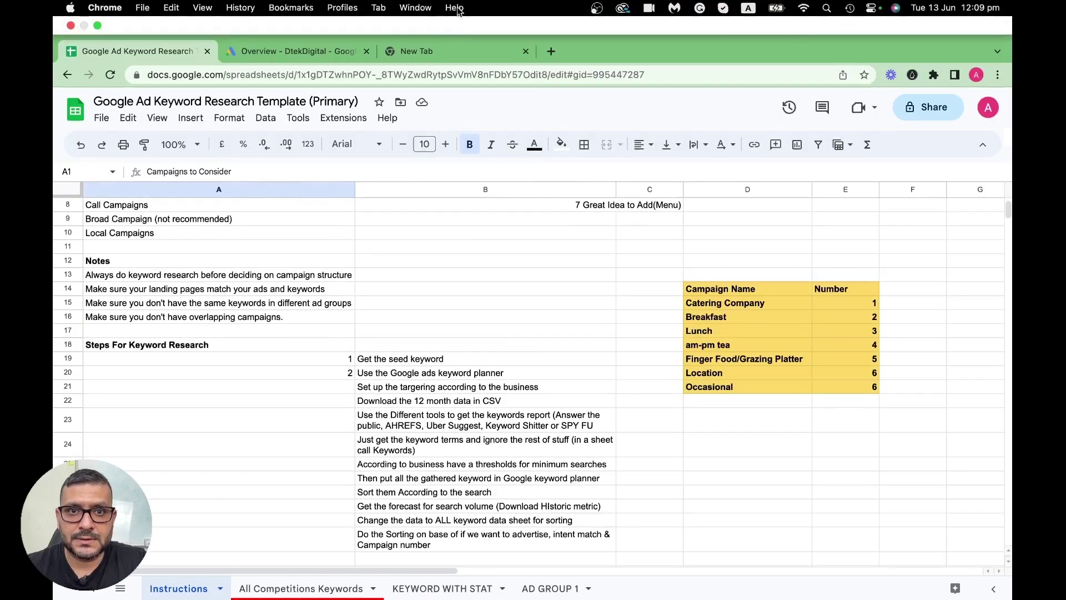
click(459, 16)
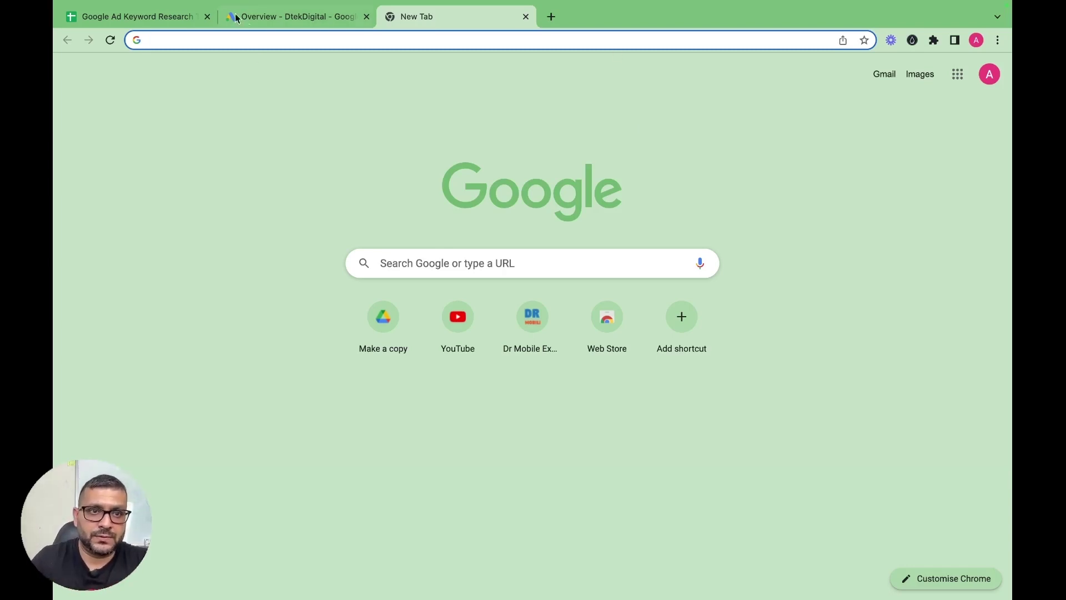
click(117, 17)
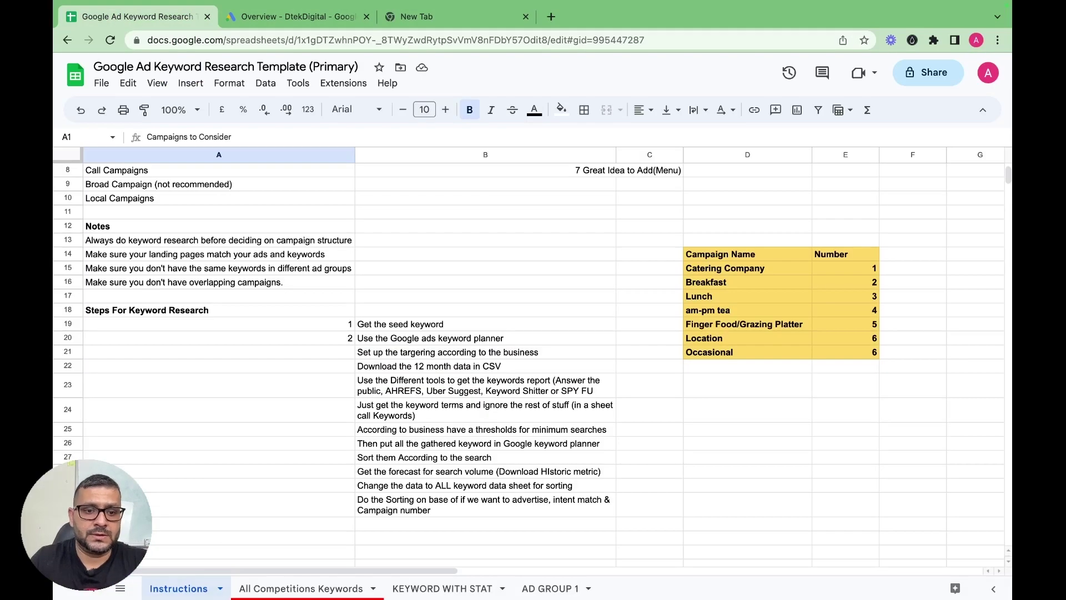
click(437, 591)
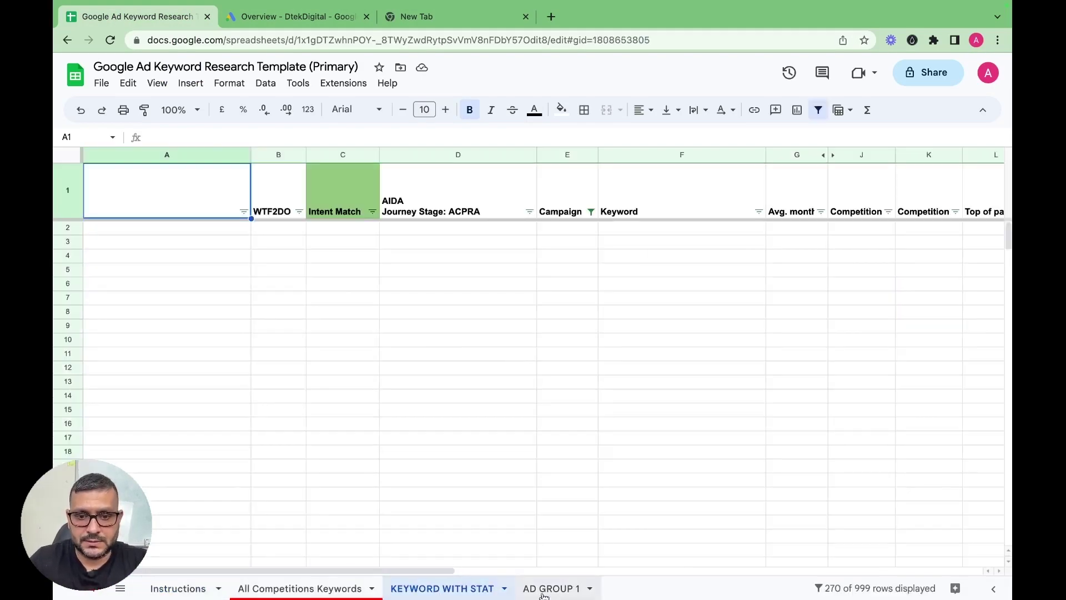
click(179, 590)
Step: On the All Competitions Keywords sheet, widen column B and change the header in A1 to "Seed Keywords"
click(336, 584)
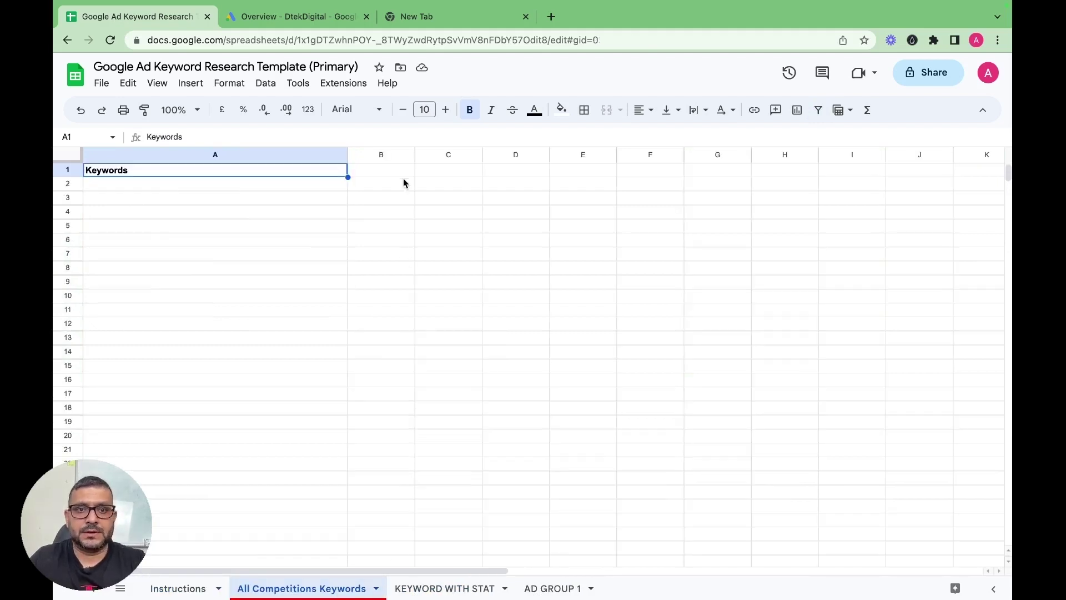
drag(415, 154, 539, 152)
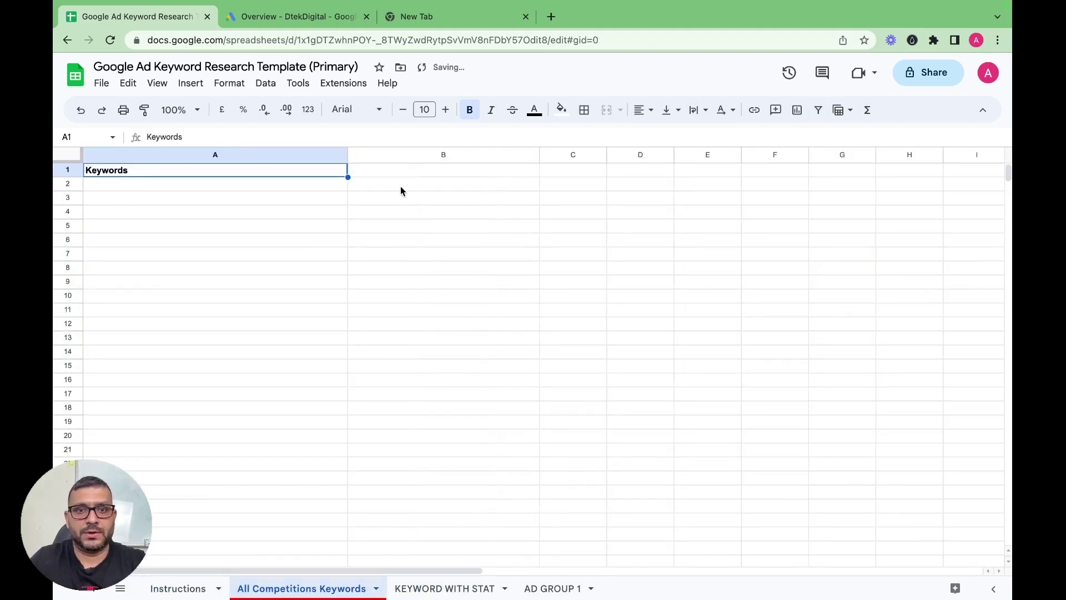
click(404, 172)
click(172, 173)
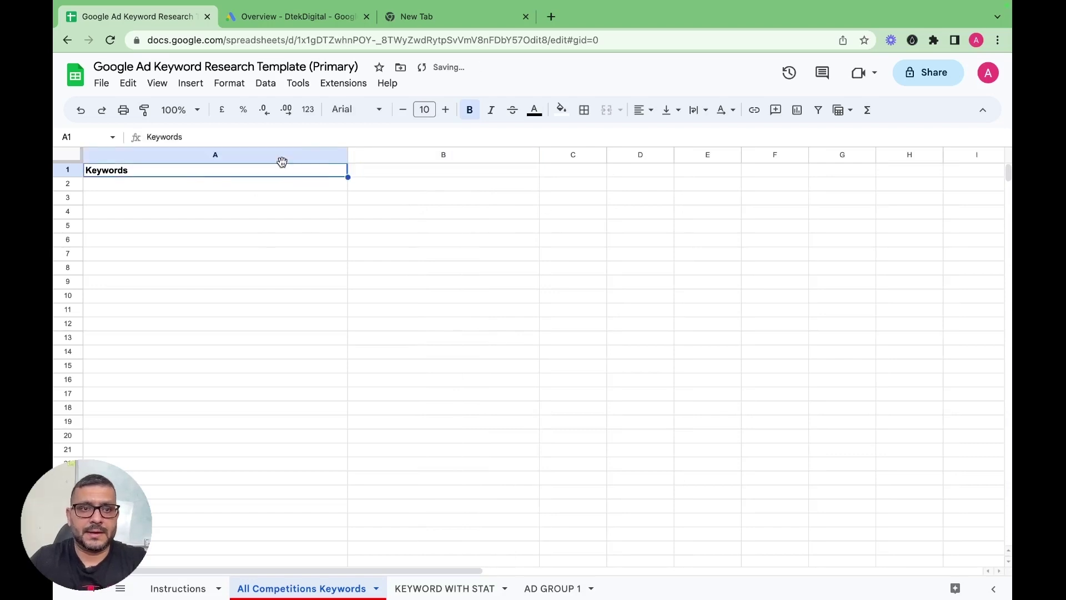
text(Seed Keywords)
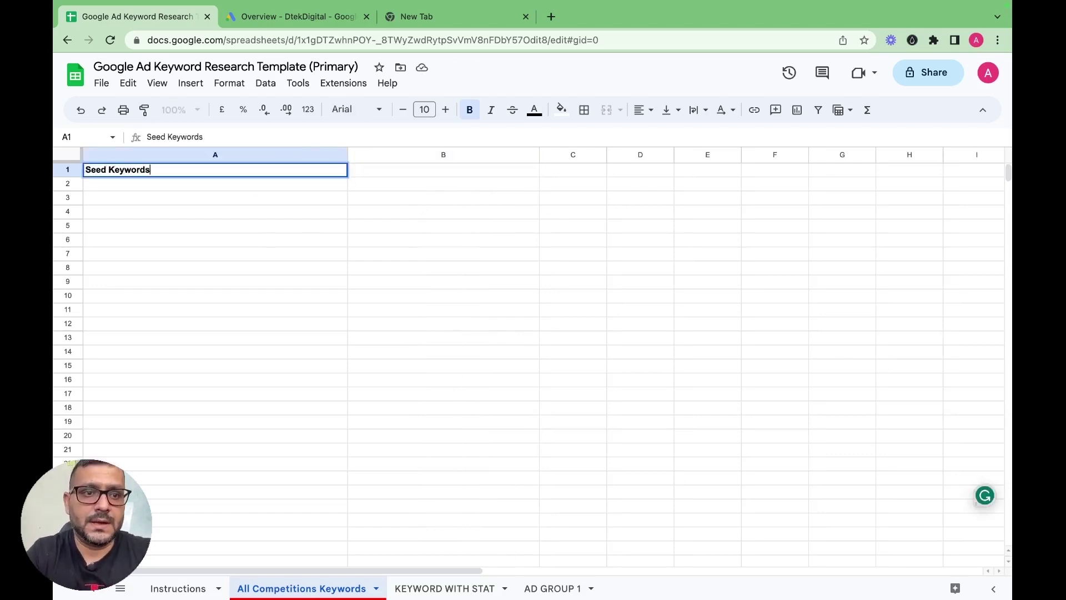
key(Return)
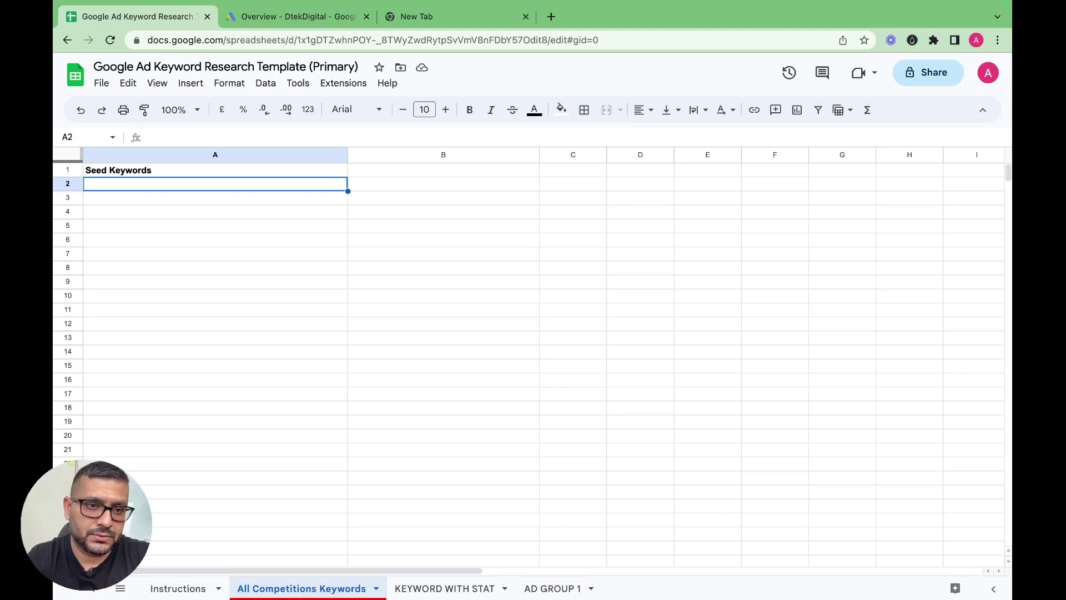
Step: List the seed keywords "Catering", "Corporate Catering", "Breakfast Catering" and "Lunch Catering" in cells A2 to A5
text(Catering)
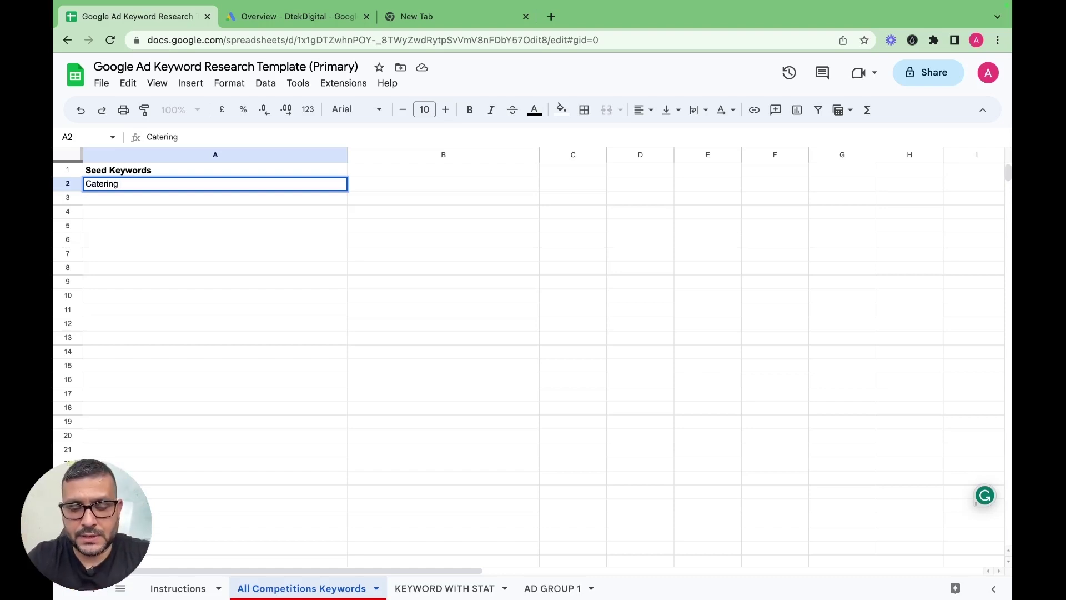
key(Return)
text(Corpo)
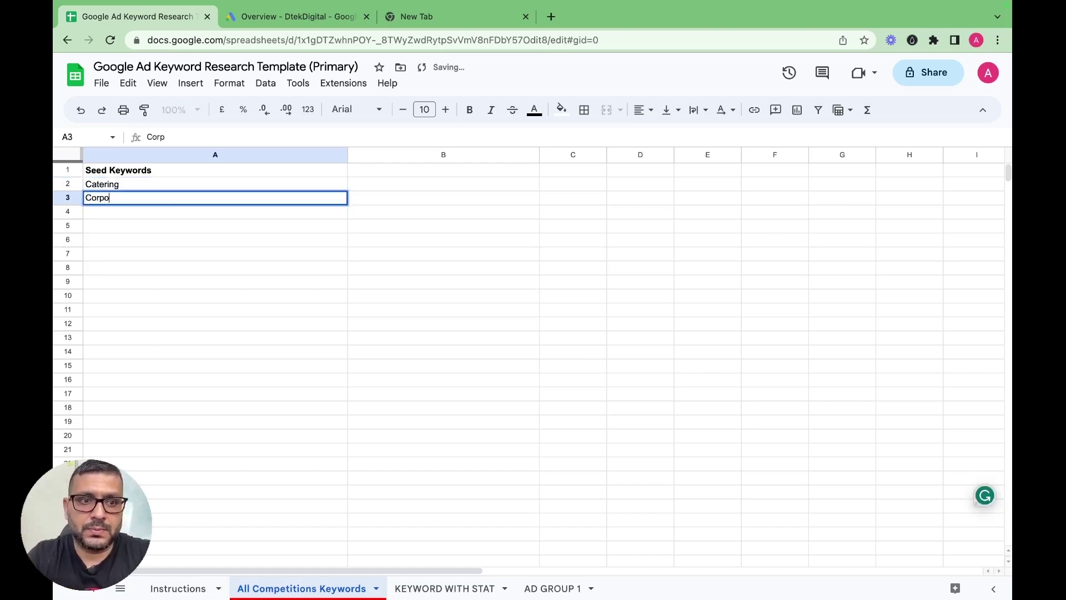
text(rate Catering)
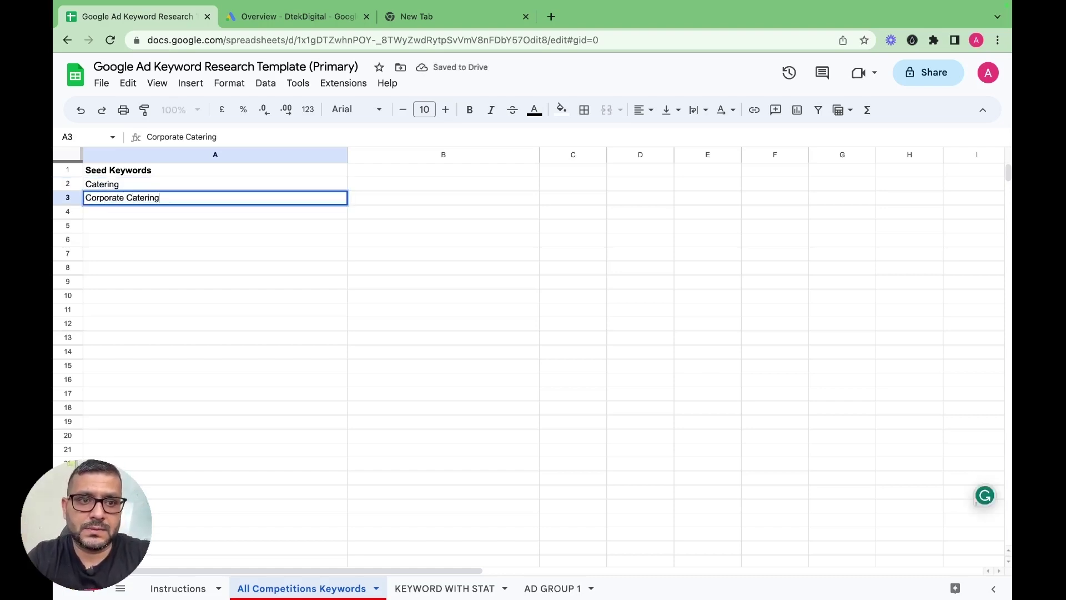
key(Return)
text(B)
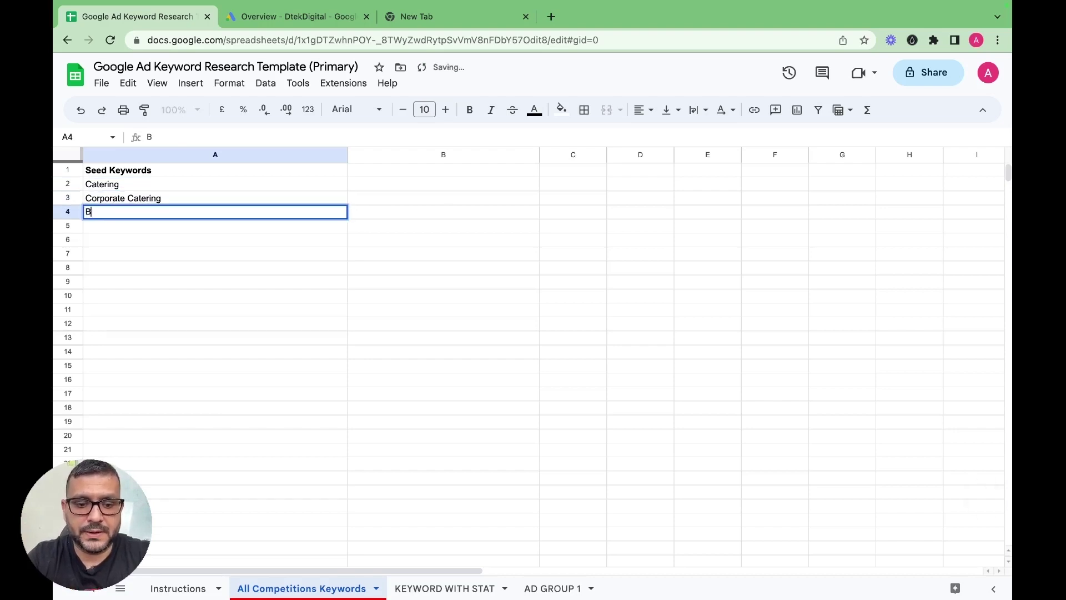
text(reakfast Catering)
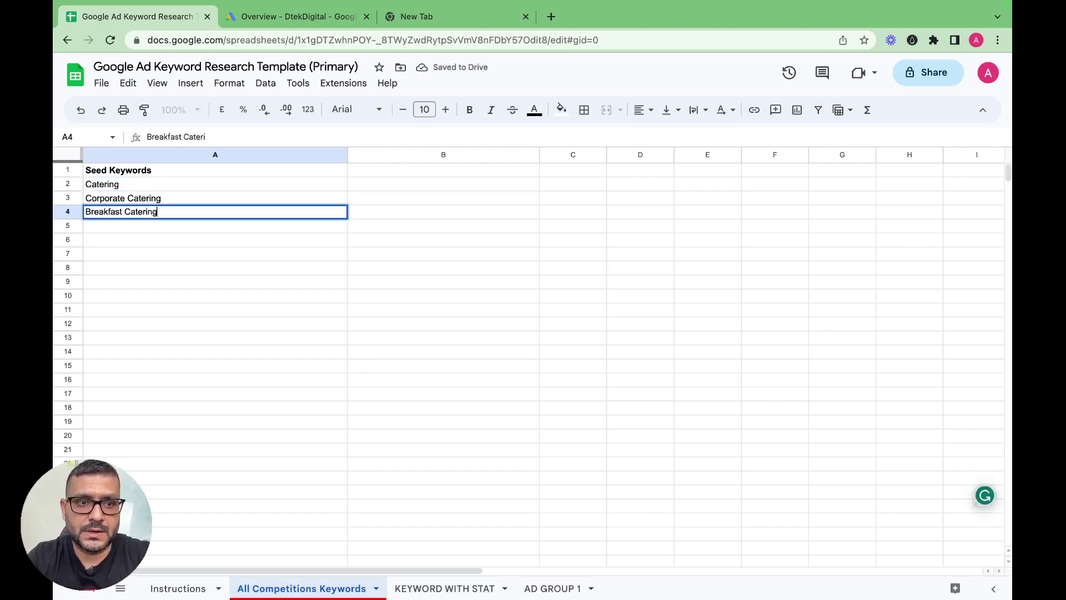
key(Return)
text(Lunch Catering)
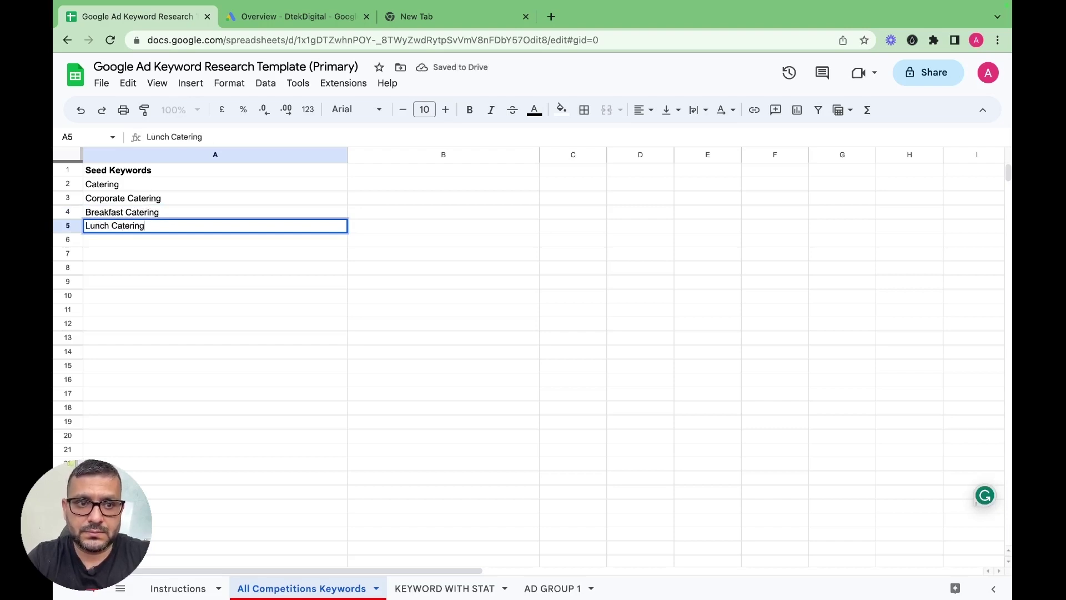
key(Return)
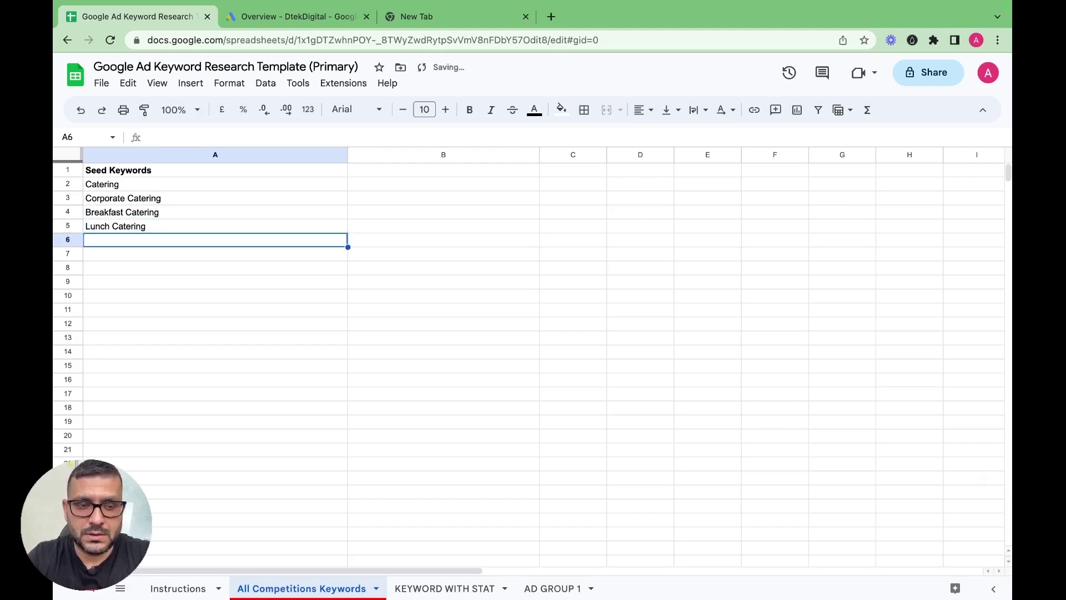
Step: Add the seed keywords "Morning tea catering" and "Best Catering company" in cells A6 and A7
text(Morning )
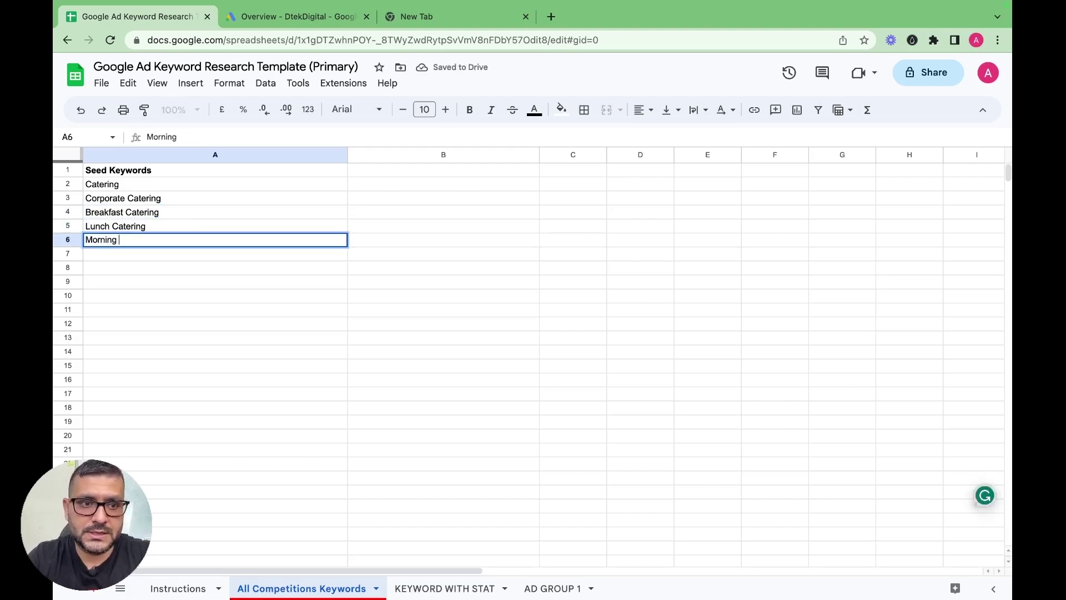
text(tea catering)
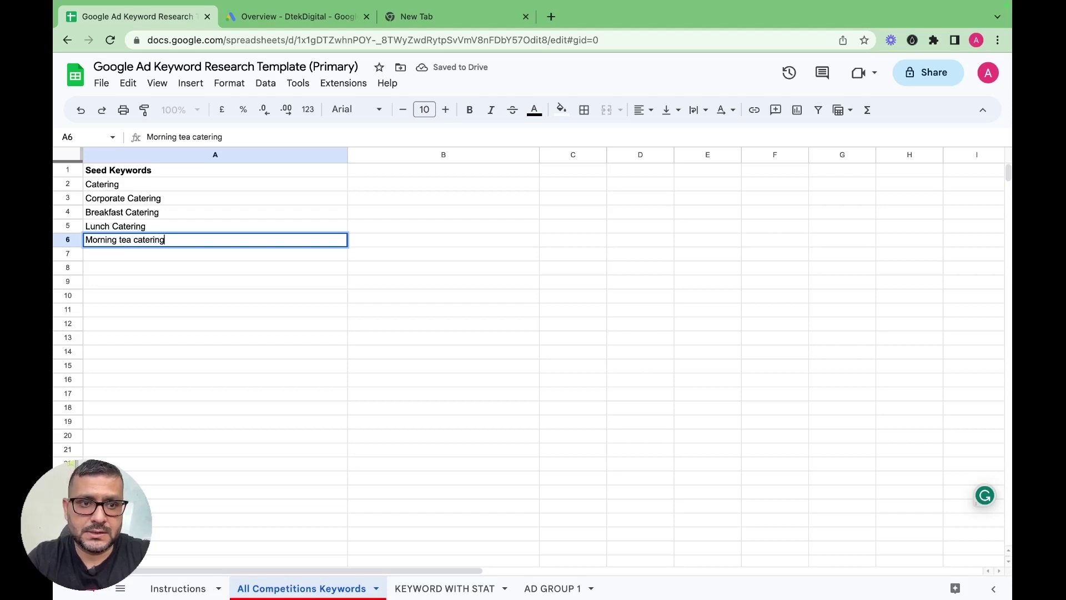
key(Return)
text(Best Cat)
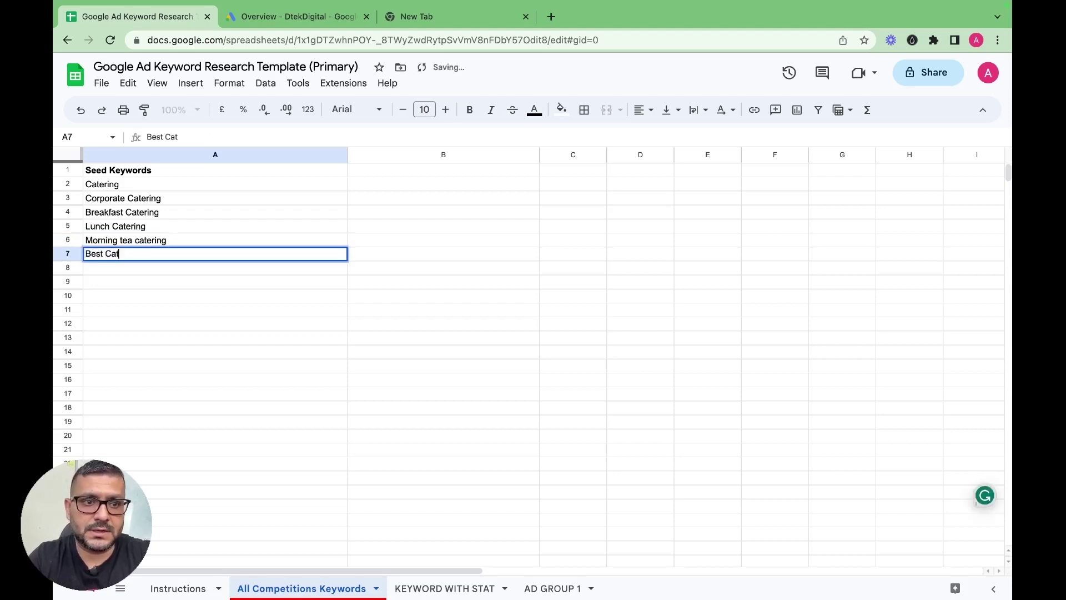
text(ering company)
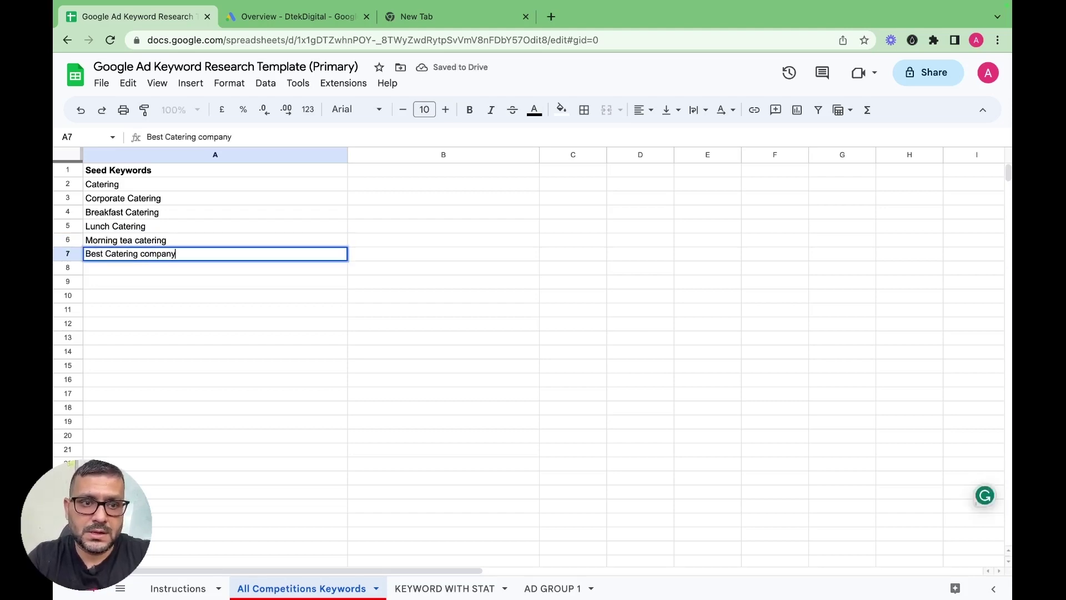
key(Return)
Step: Enter "Best lunch catering company" in A8 and accept the writing suggestion that makes it "The best lunch catering company"
text(Best l)
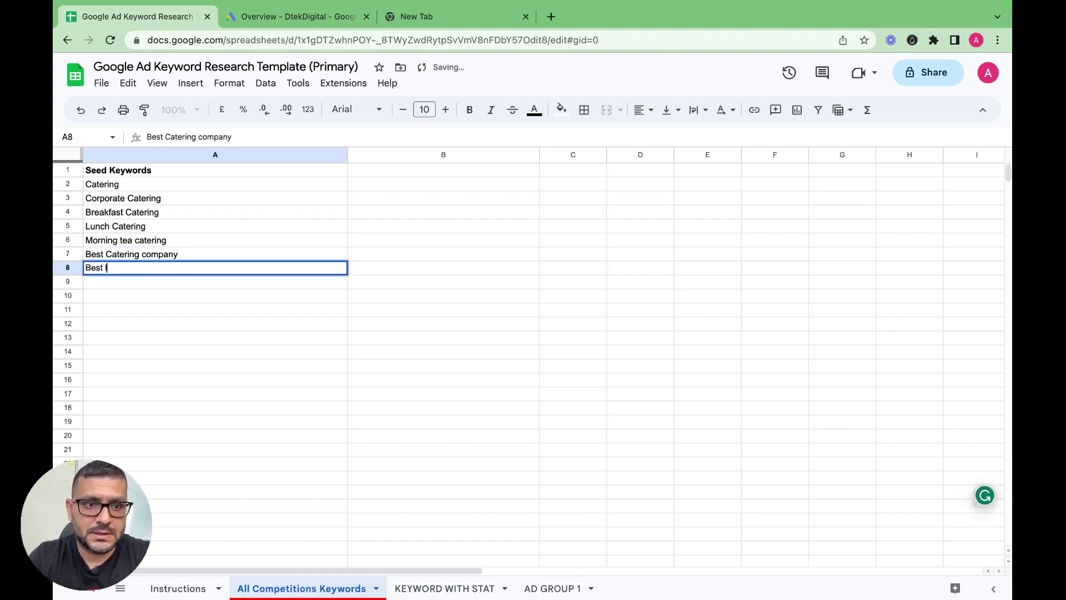
text(unch catering )
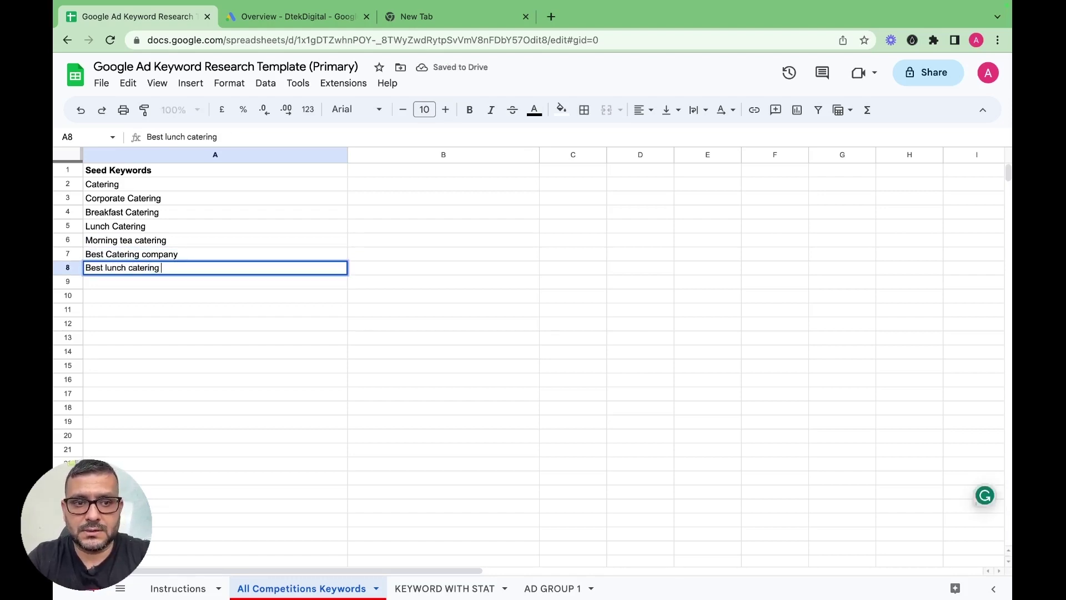
text(company)
key(BackSpace)
key(BackSpace)
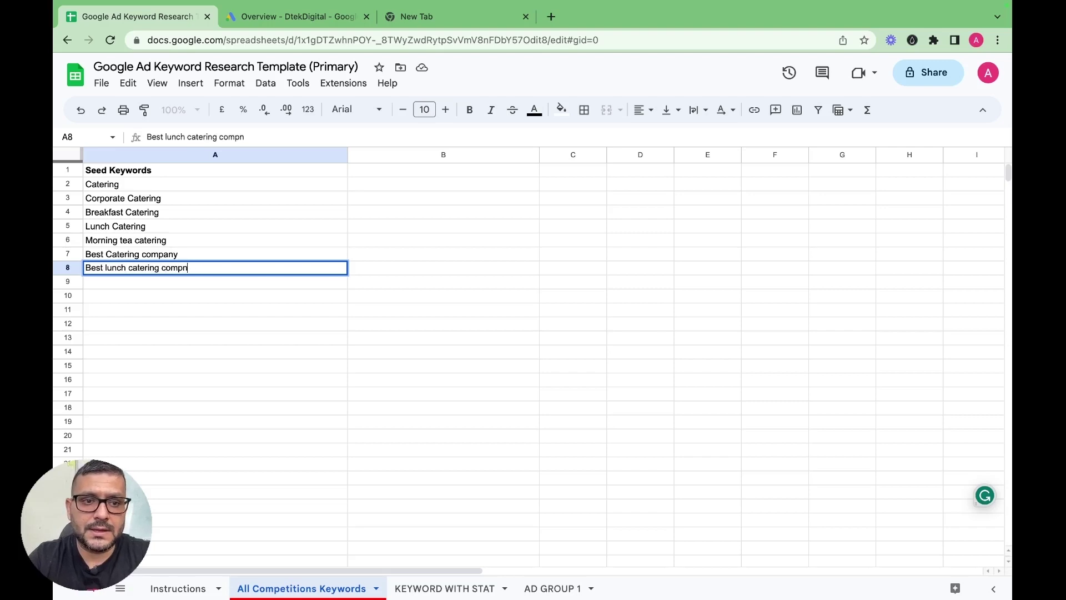
key(BackSpace)
text(any)
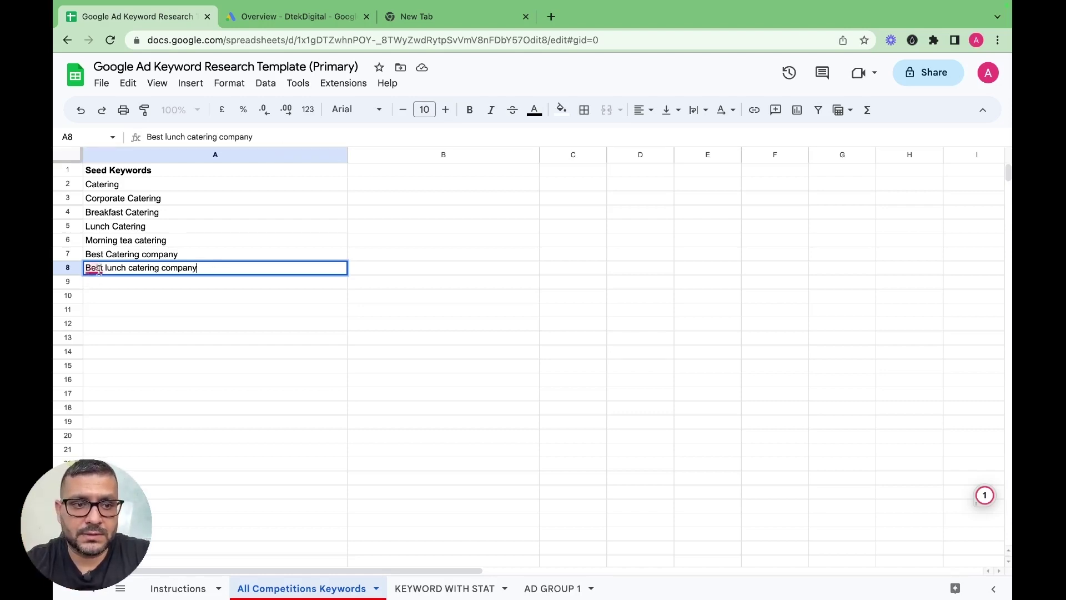
mouse_move(100, 268)
click(138, 307)
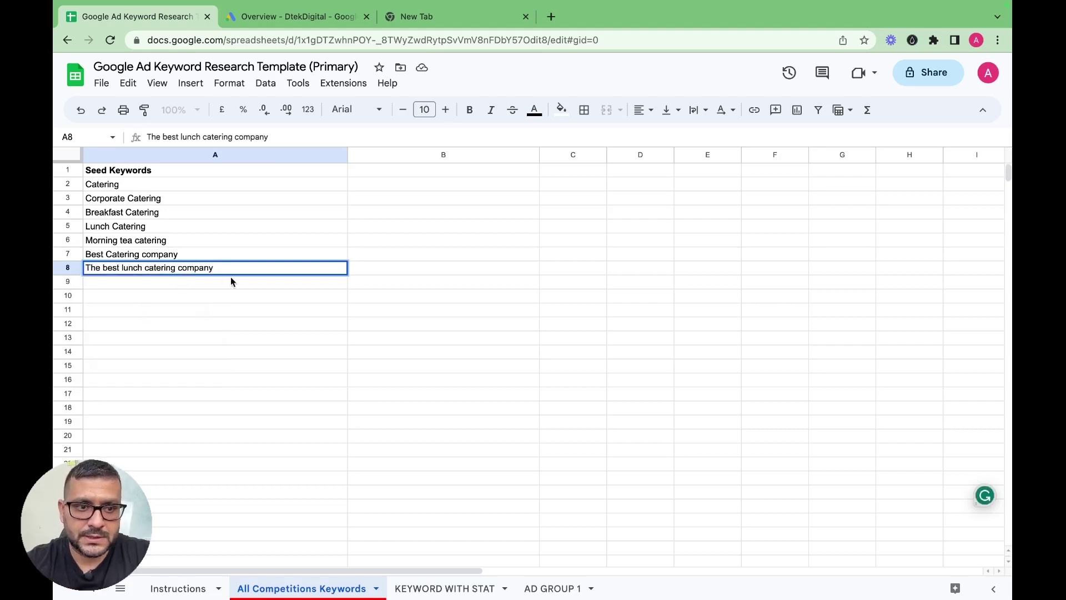
Step: Add the seed keyword "Salad catering" in cell A9
click(195, 285)
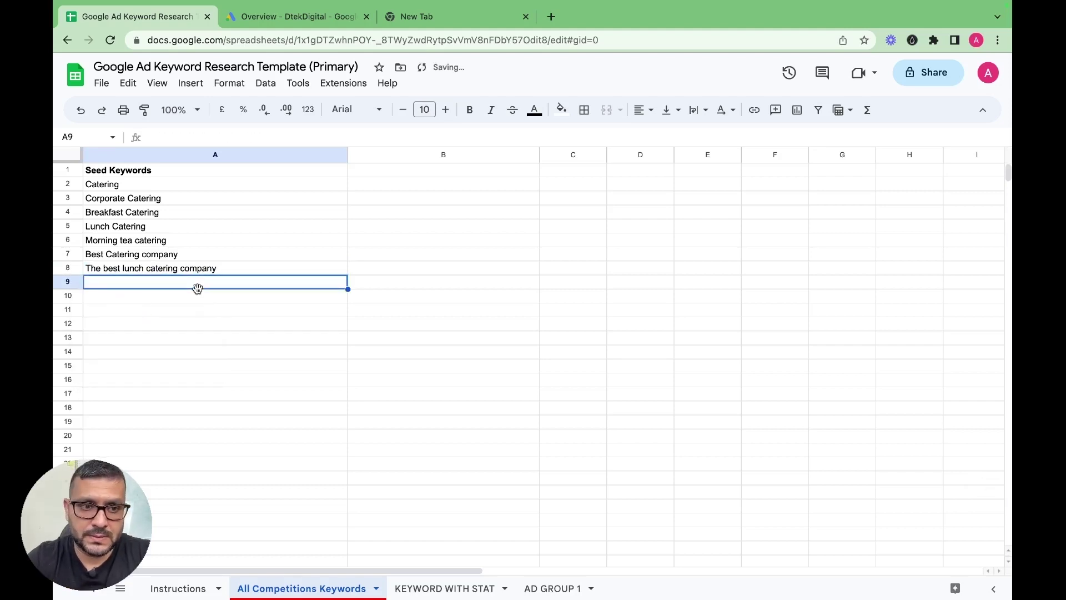
text(Sal)
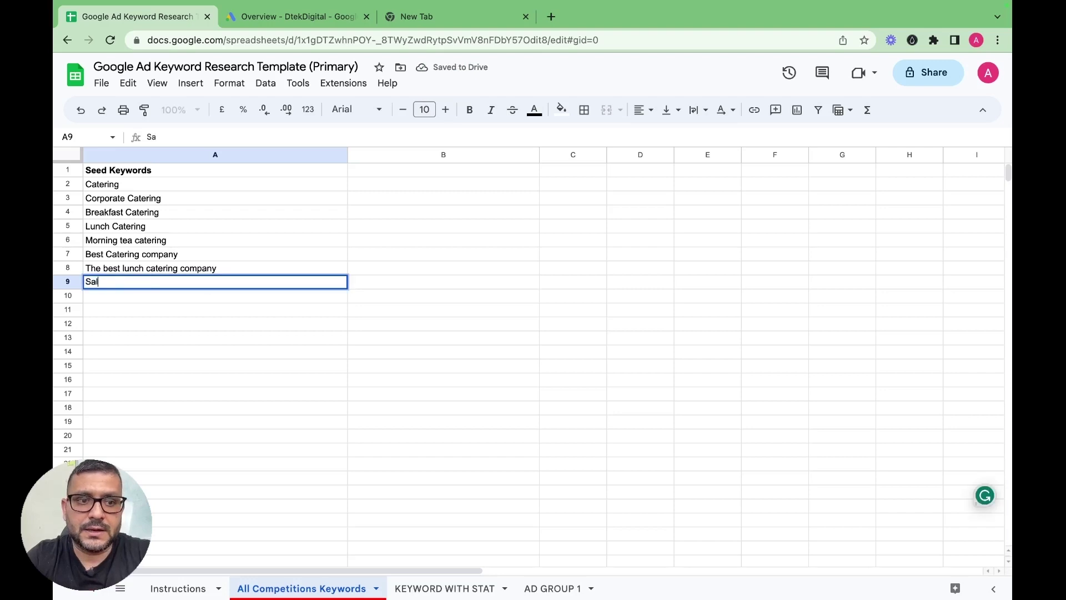
text(ad catering)
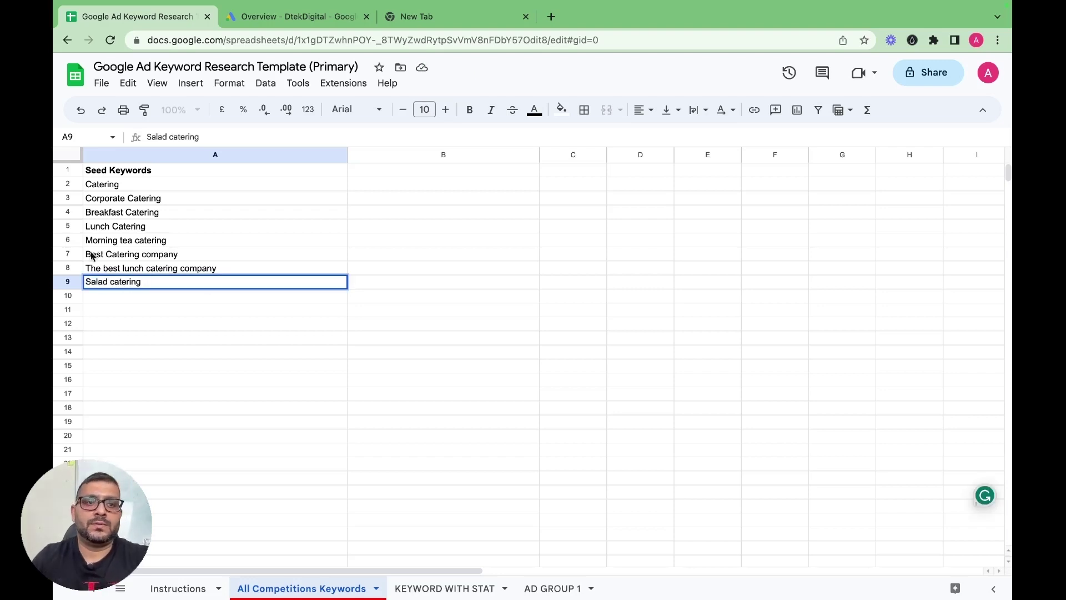
drag(138, 187, 149, 292)
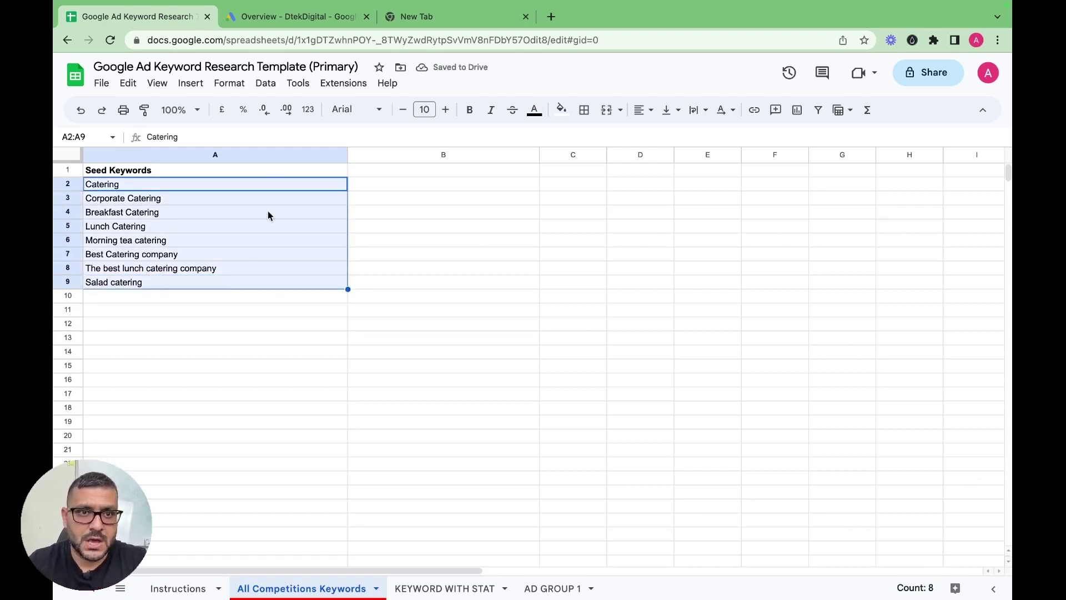
click(230, 310)
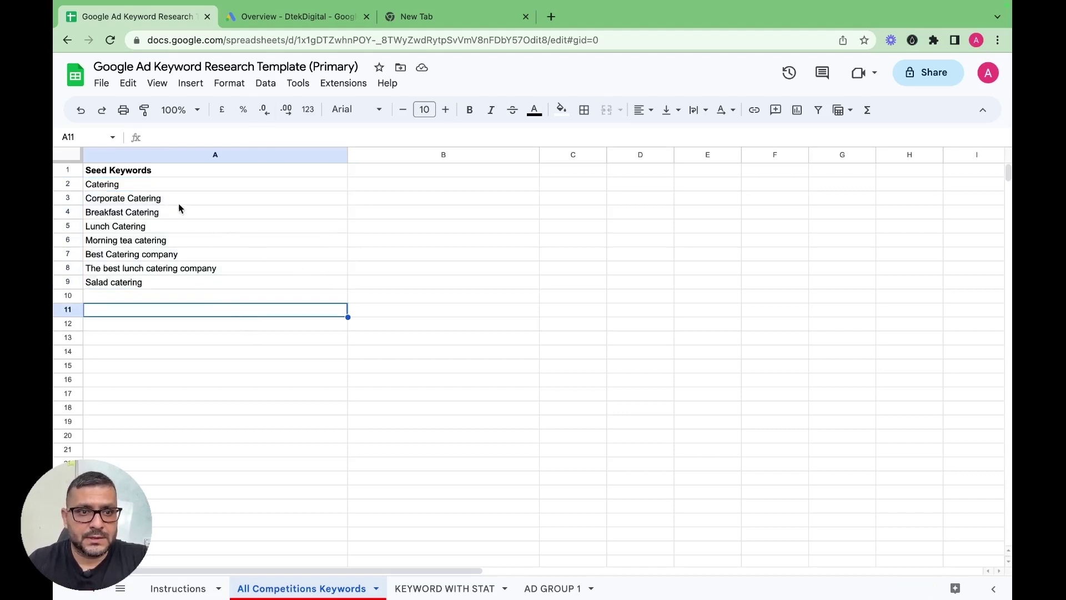
drag(140, 171, 172, 324)
click(129, 283)
Step: Enter "catering sydney" in the Google search box on the new tab to review the suggested searches
click(420, 17)
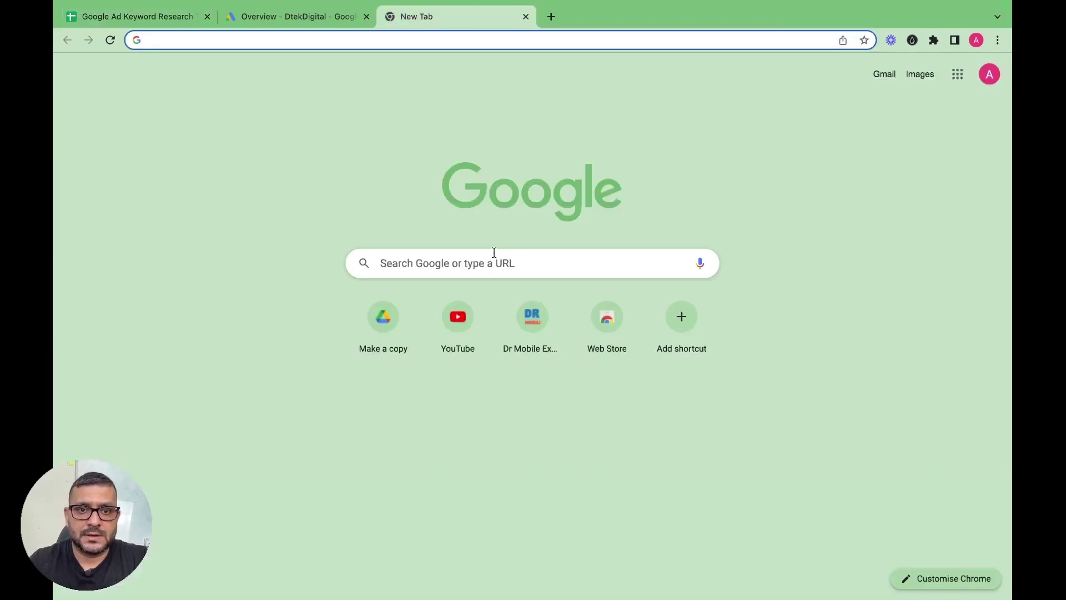
click(496, 271)
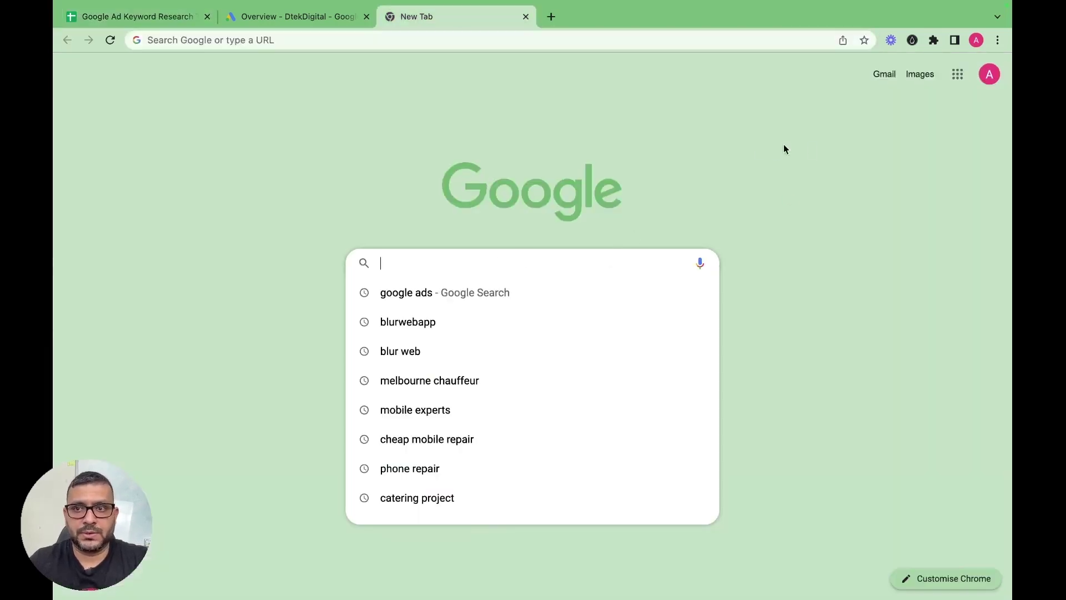
text(catering)
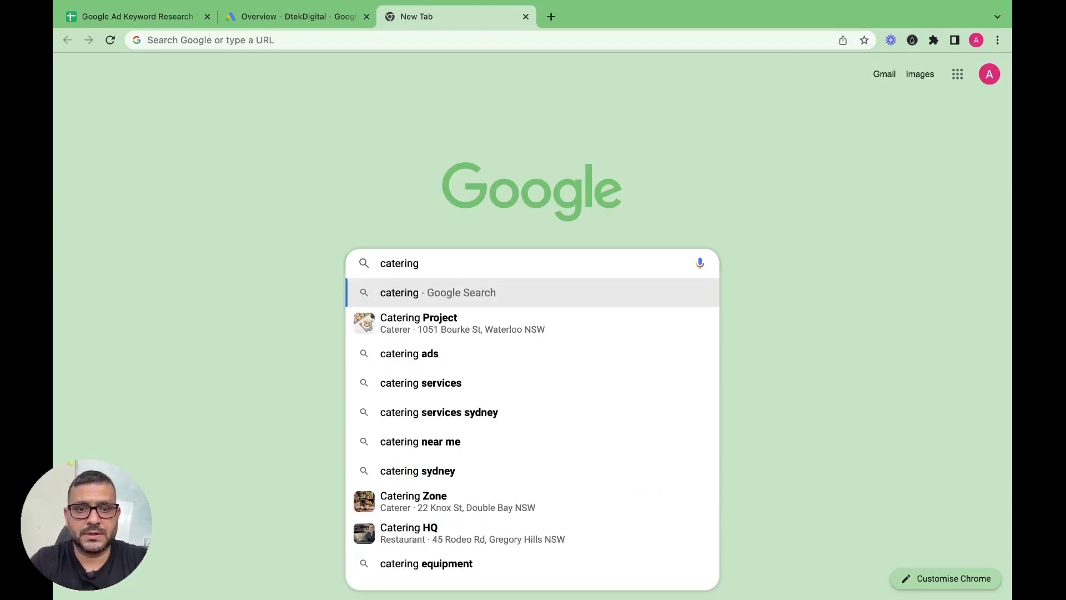
text( c)
key(BackSpace)
key(BackSpace)
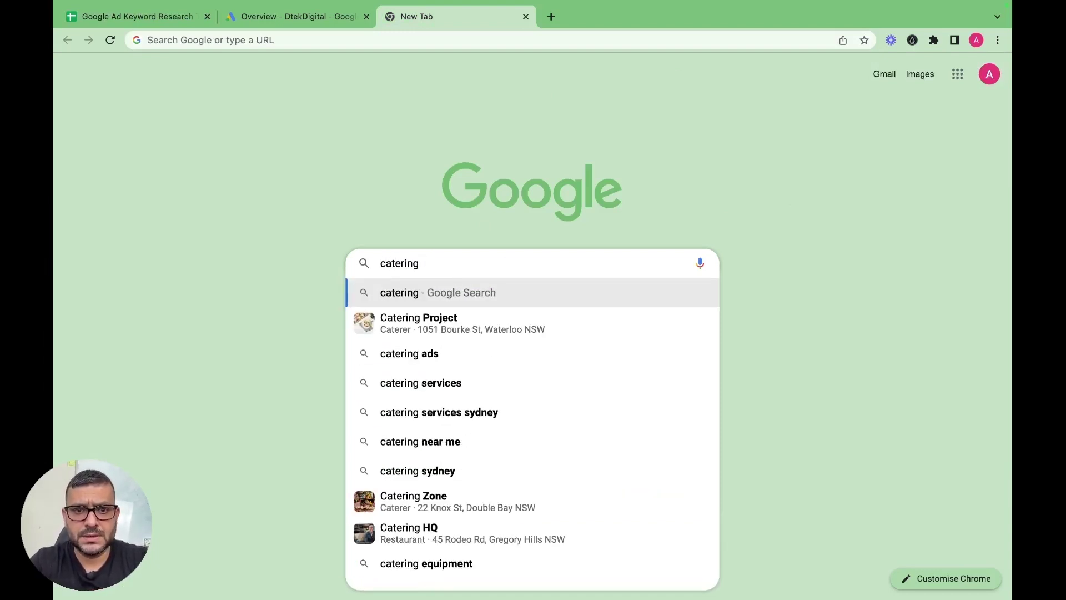
text(sydne)
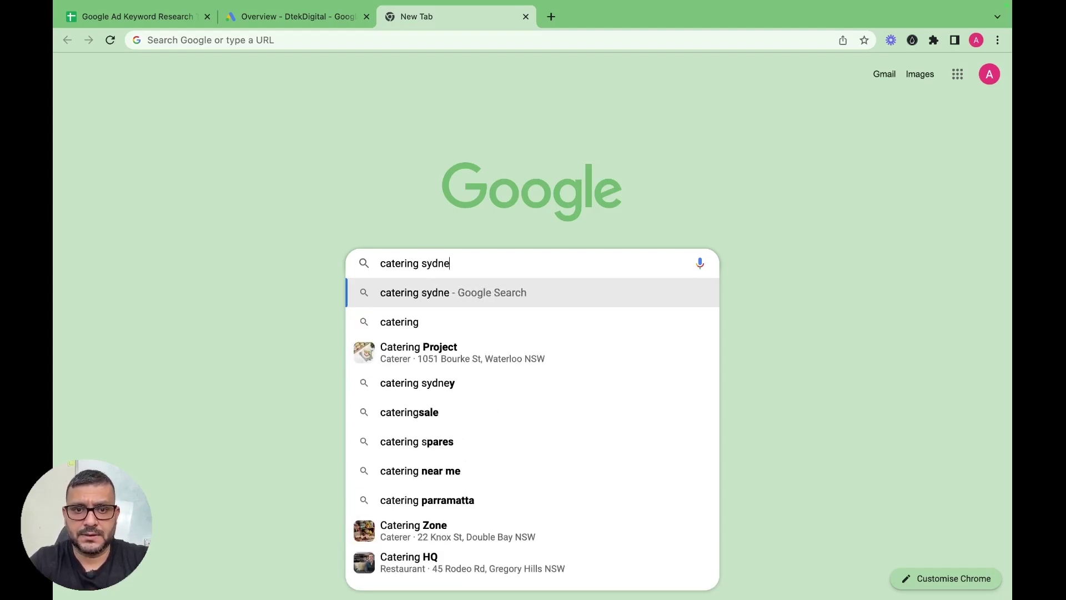
text(y)
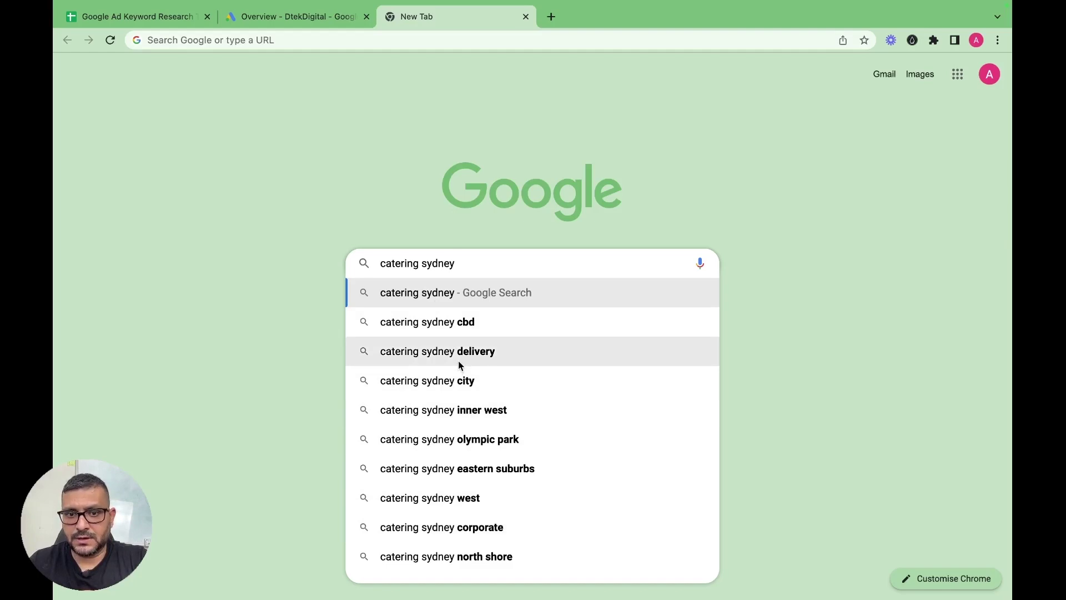
Step: Add the seed keyword "Catering Sydney Cbd" in cell A10 of the keyword research spreadsheet
click(304, 18)
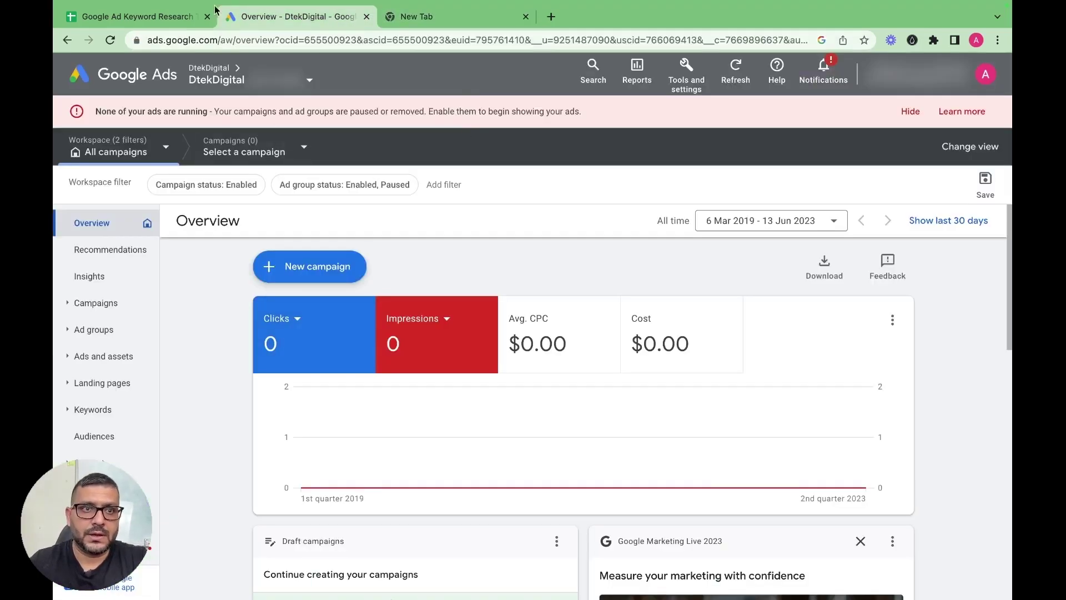
click(145, 16)
click(179, 296)
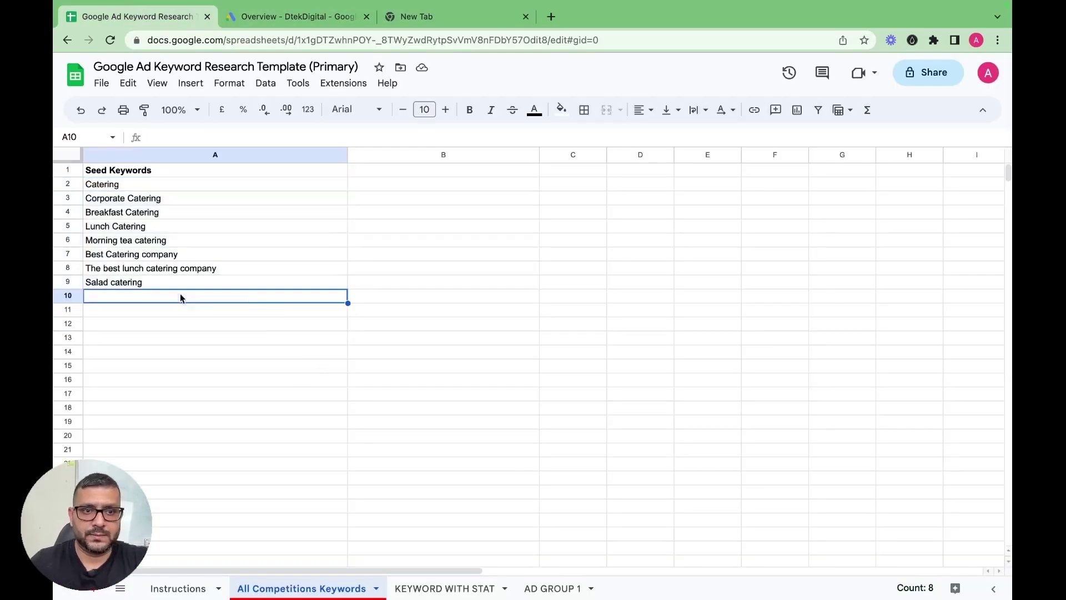
text(Catering )
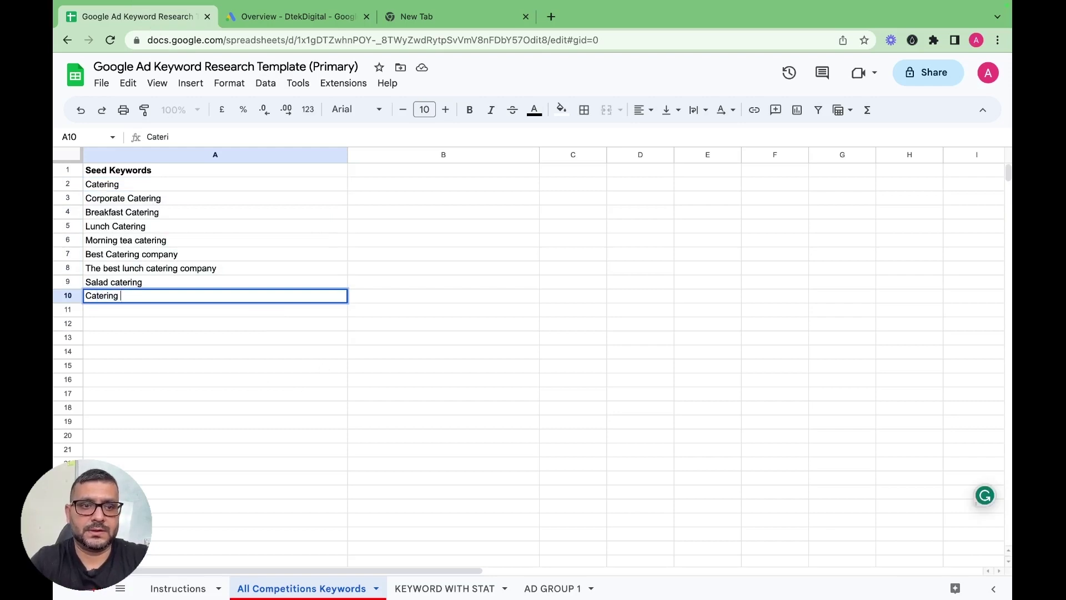
text(Sydney Cbd)
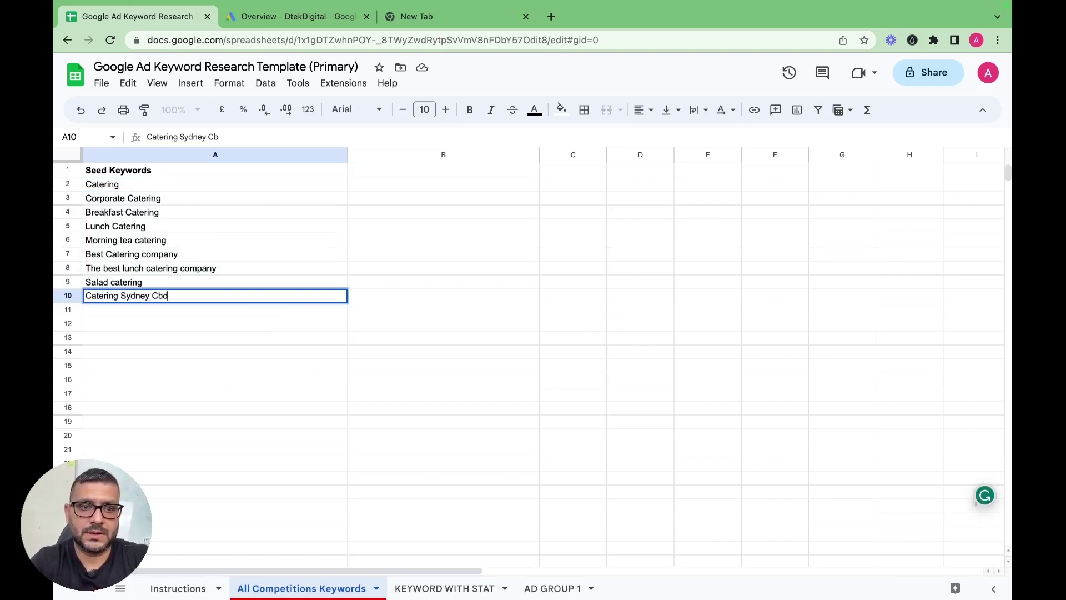
key(Return)
Step: Add the seed keyword "Catering Delivery" in cell A11, fixing its spelling with the suggested correction
text(Catering D)
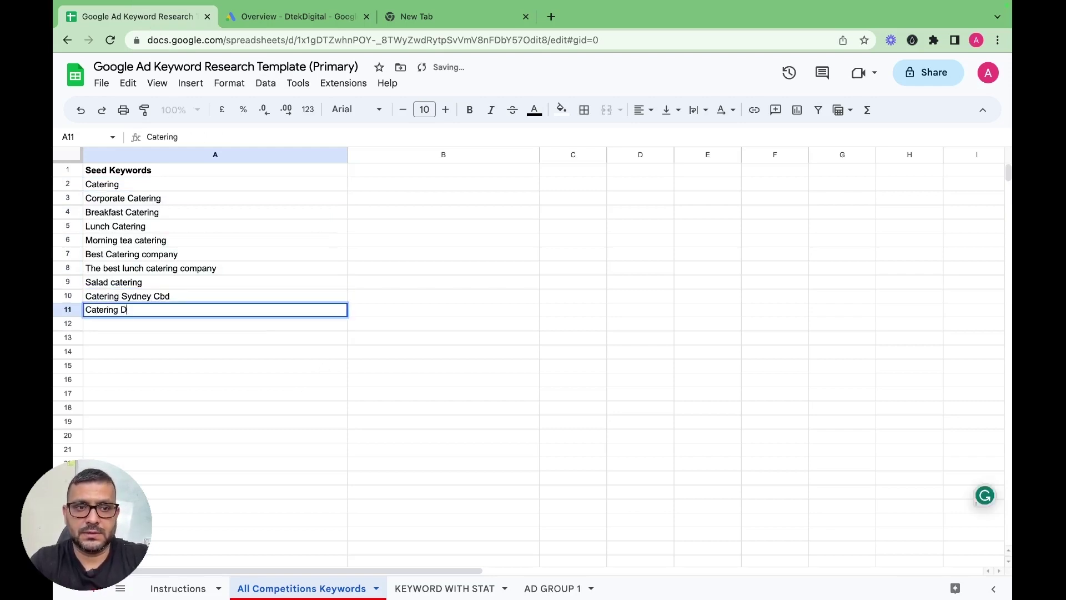
text(elviery)
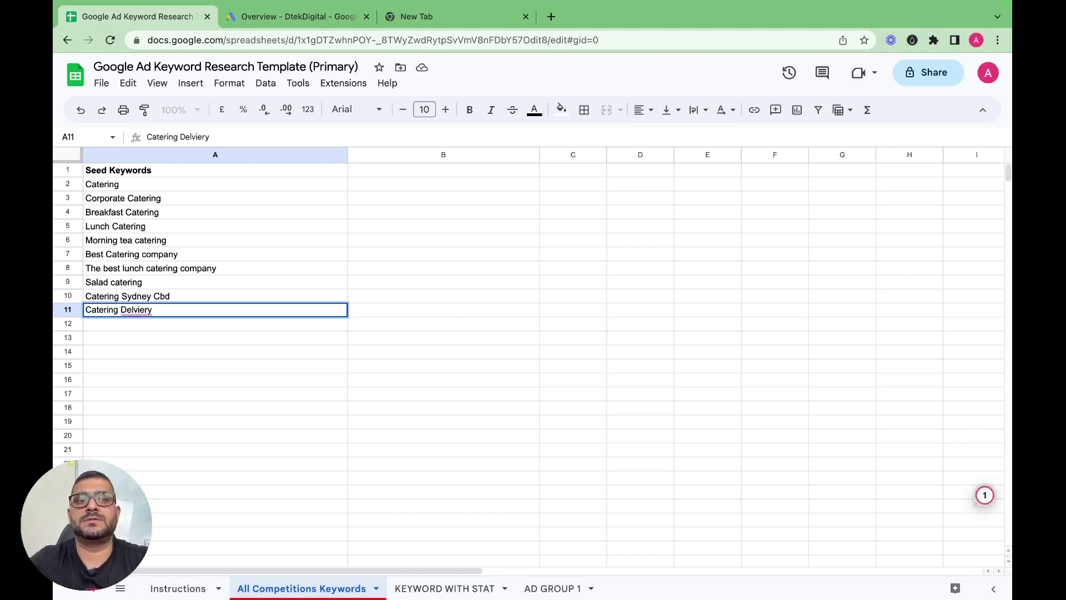
right_click(126, 314)
click(110, 334)
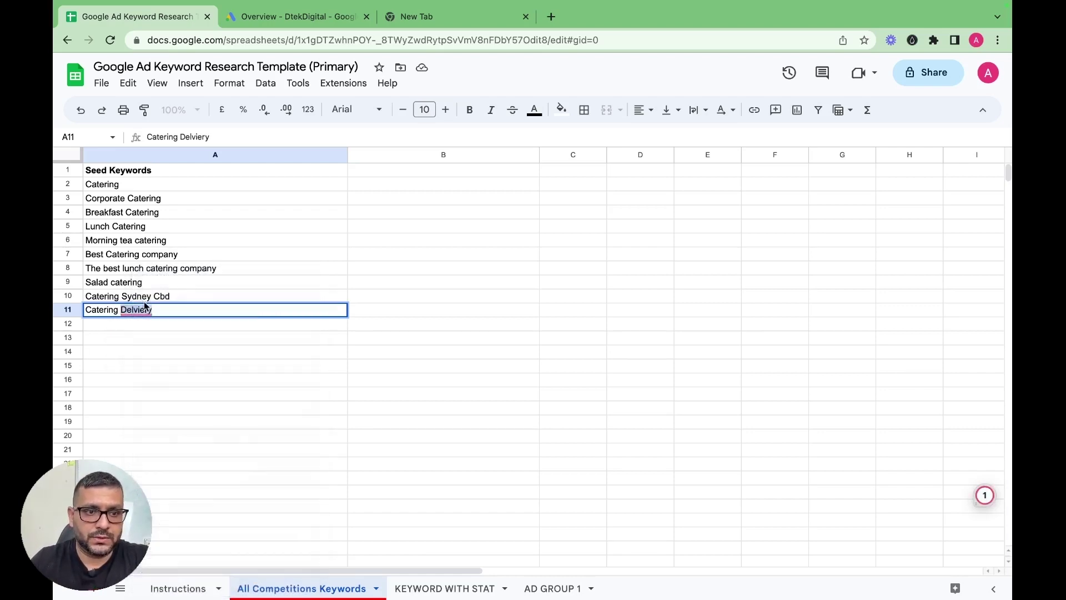
click(147, 346)
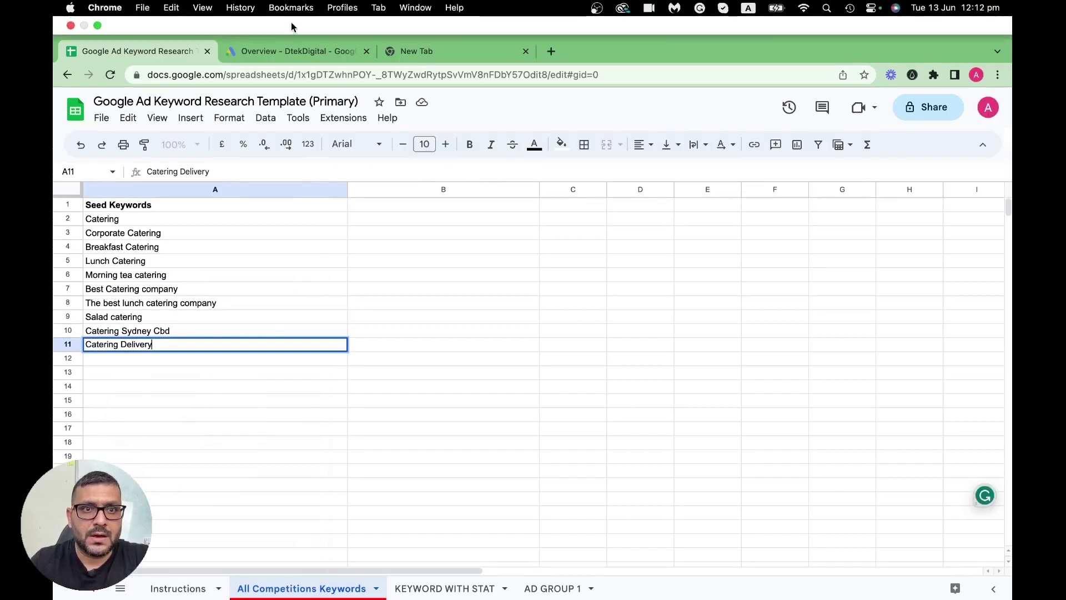
Step: Run the Google search for "catering sydney" and review the sponsored results and the related searches
click(298, 52)
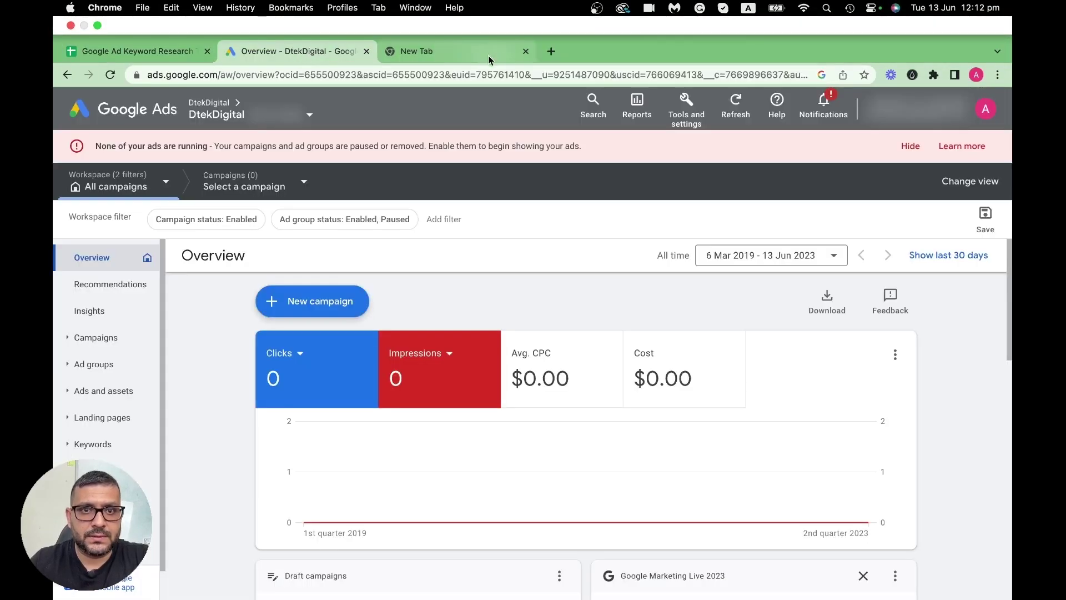
click(478, 51)
key(Return)
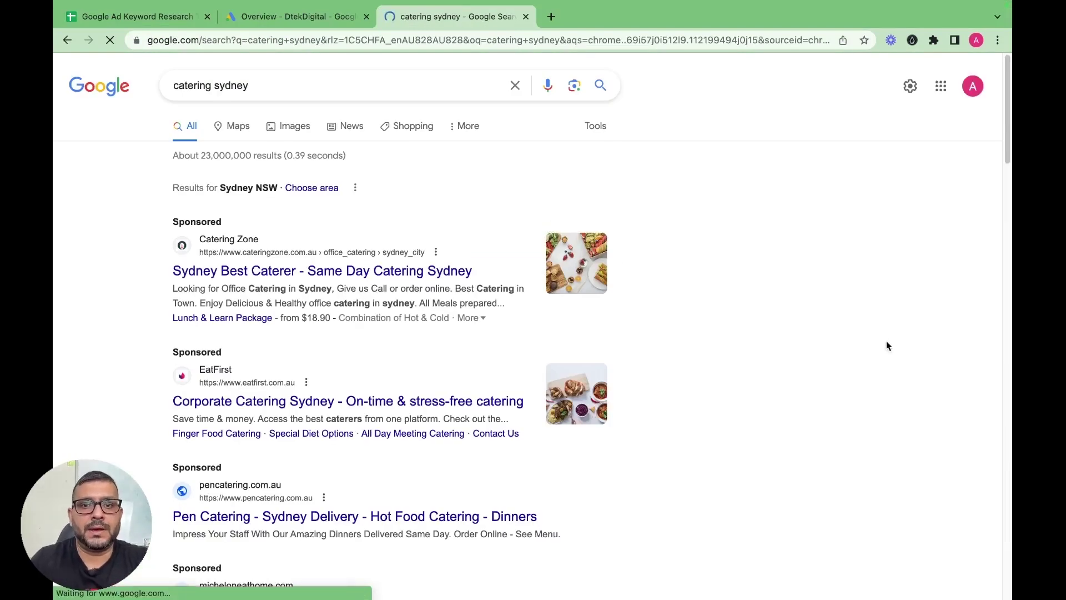
scroll(783, 334, down, 1)
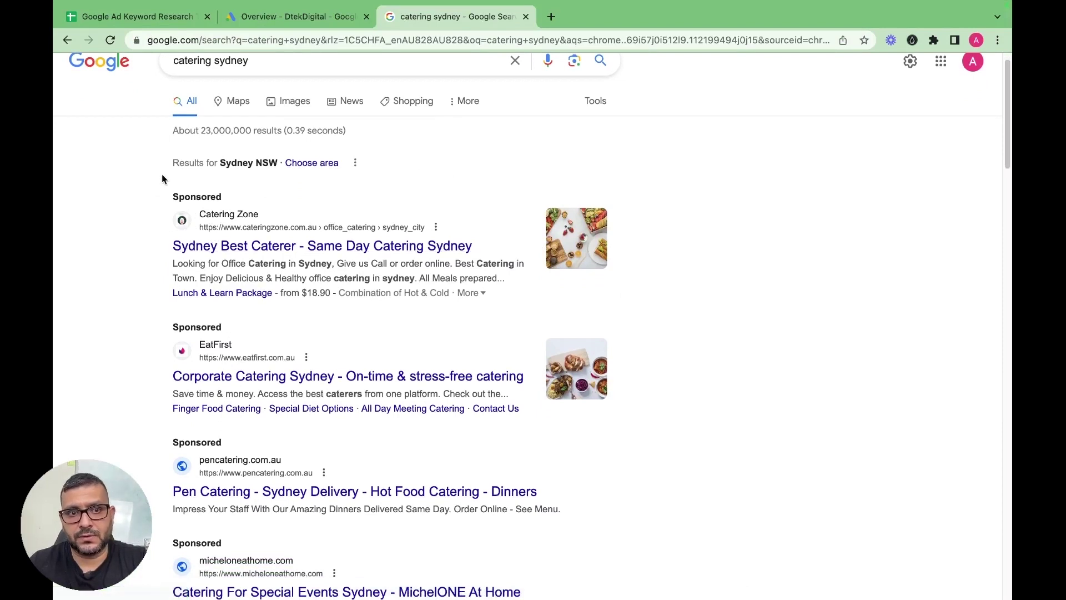
drag(169, 198, 244, 198)
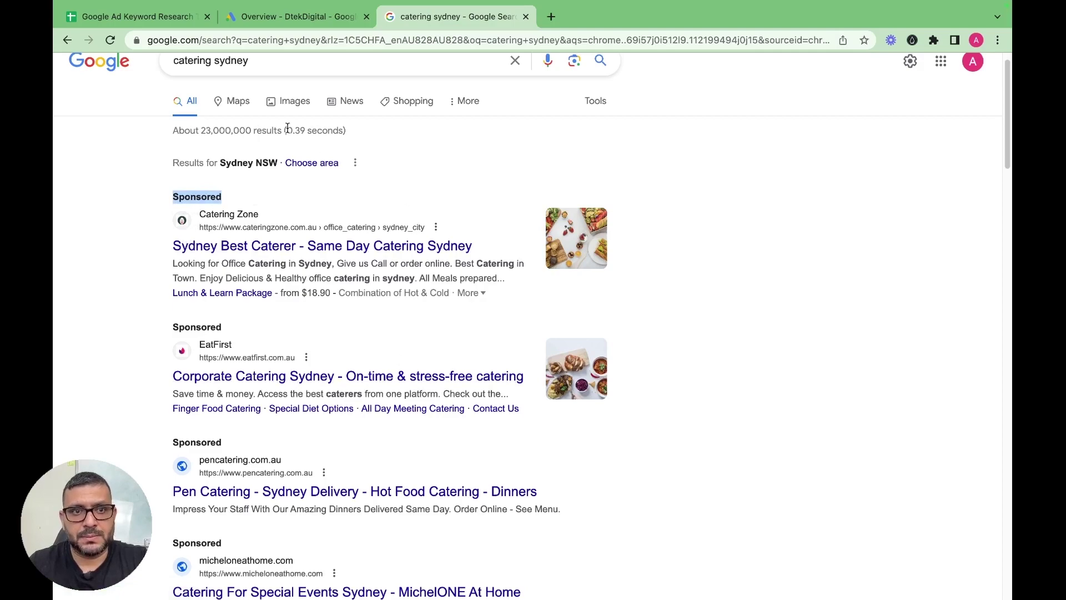
scroll(313, 206, up, 1)
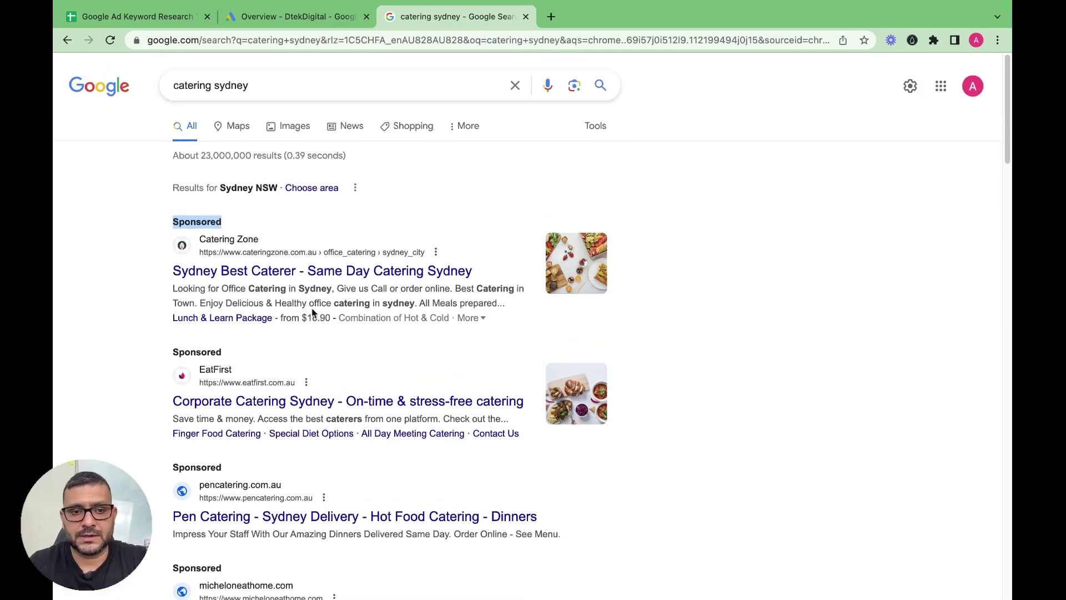
scroll(339, 357, down, 20)
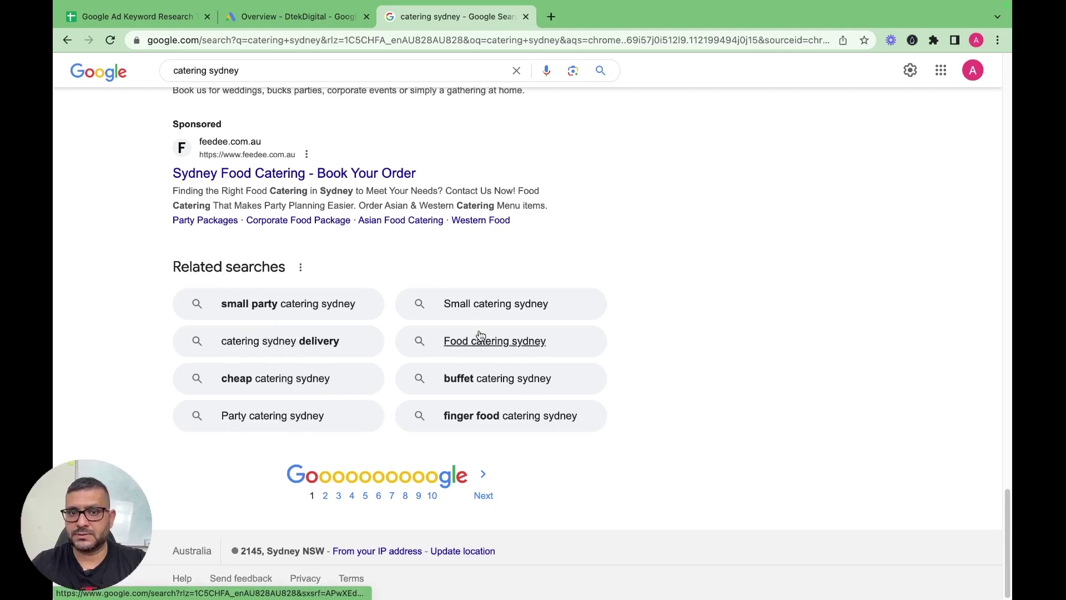
Step: Add the seed keywords "Cheap Catering" and "Small catering" in cells A12 and A13 of the spreadsheet
click(137, 18)
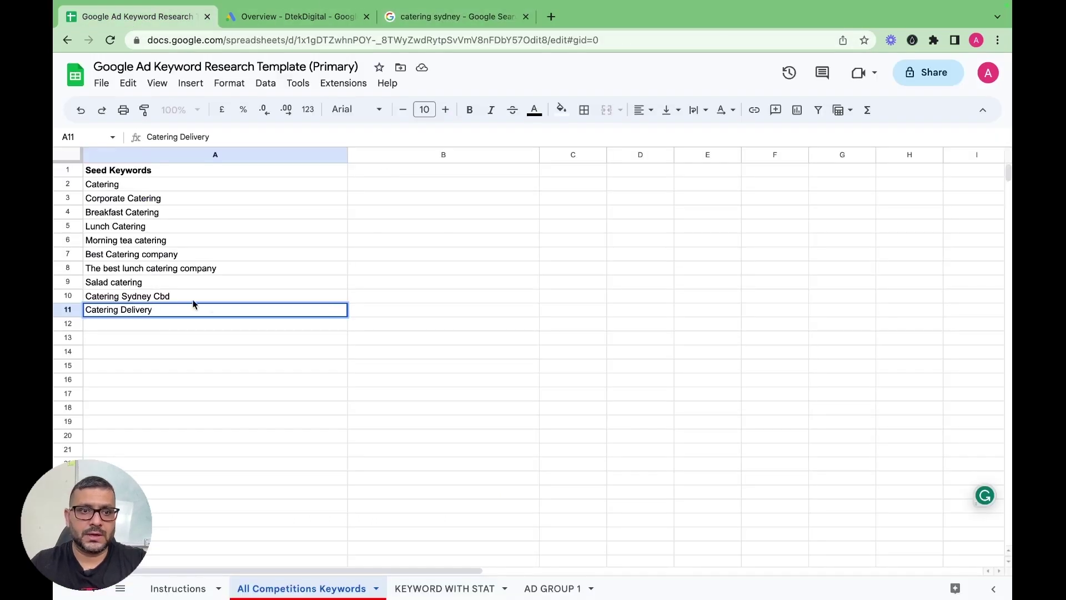
click(155, 327)
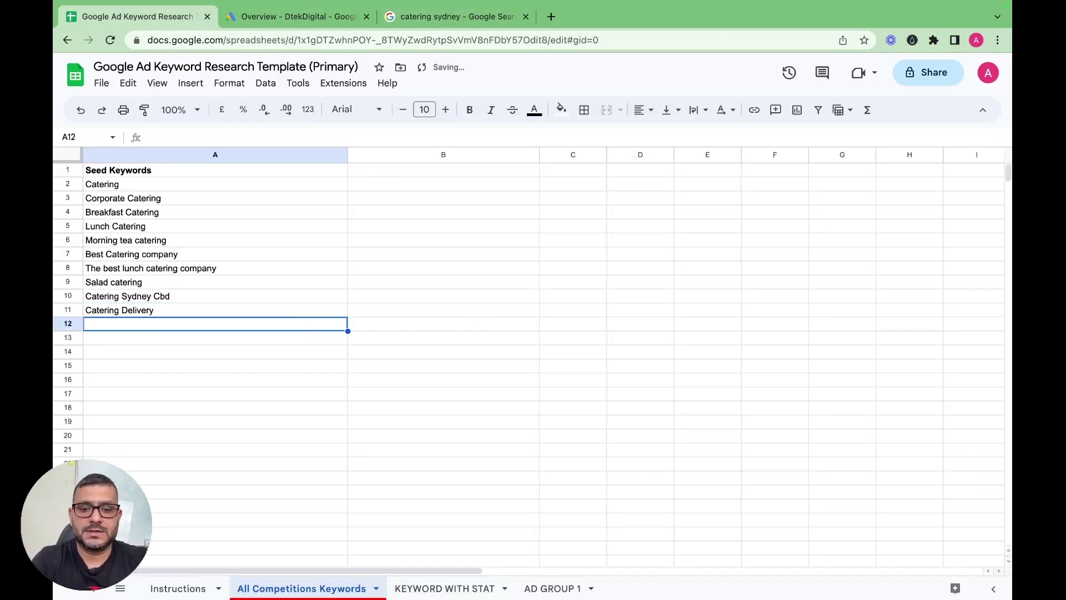
text(Cheap Catering)
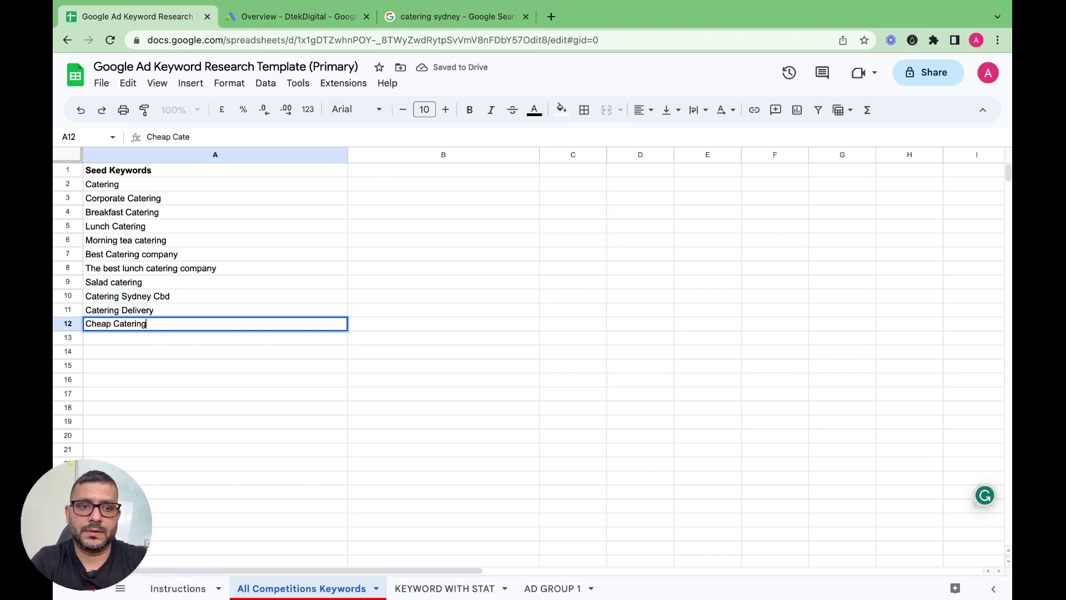
key(Return)
text(Small catering)
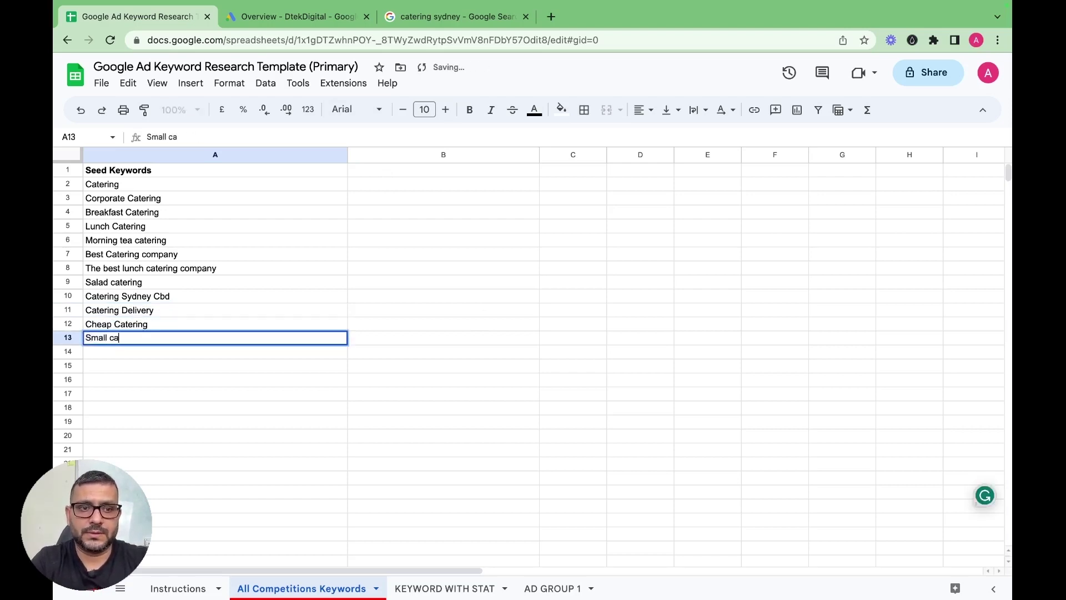
key(Return)
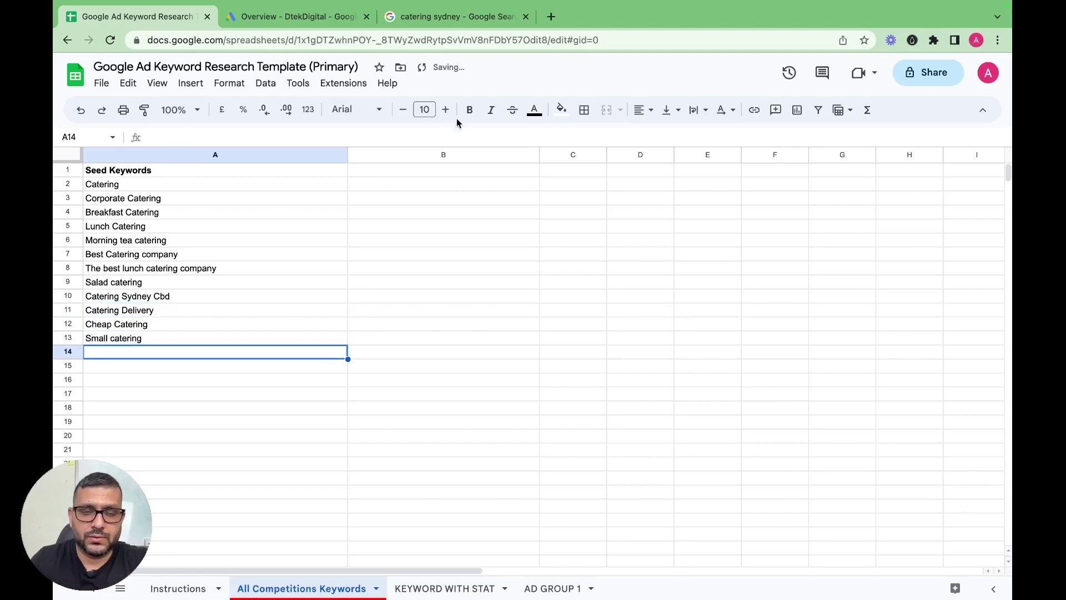
Step: Check Google's related searches again and add the seed keywords "Finger food catering" and "Buffet catering" in cells A14 and A15
click(434, 20)
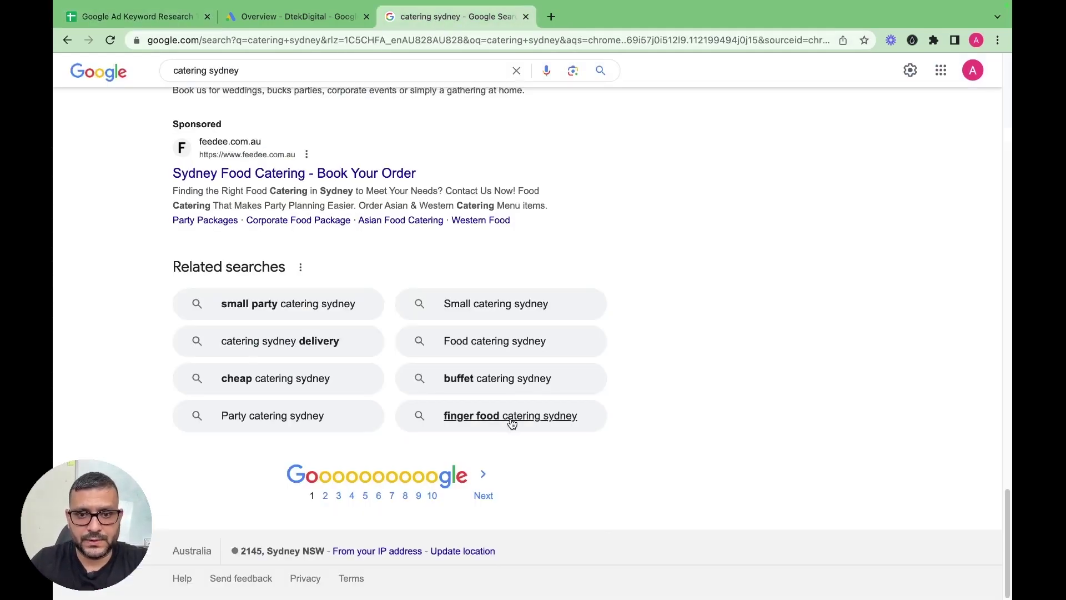
click(185, 25)
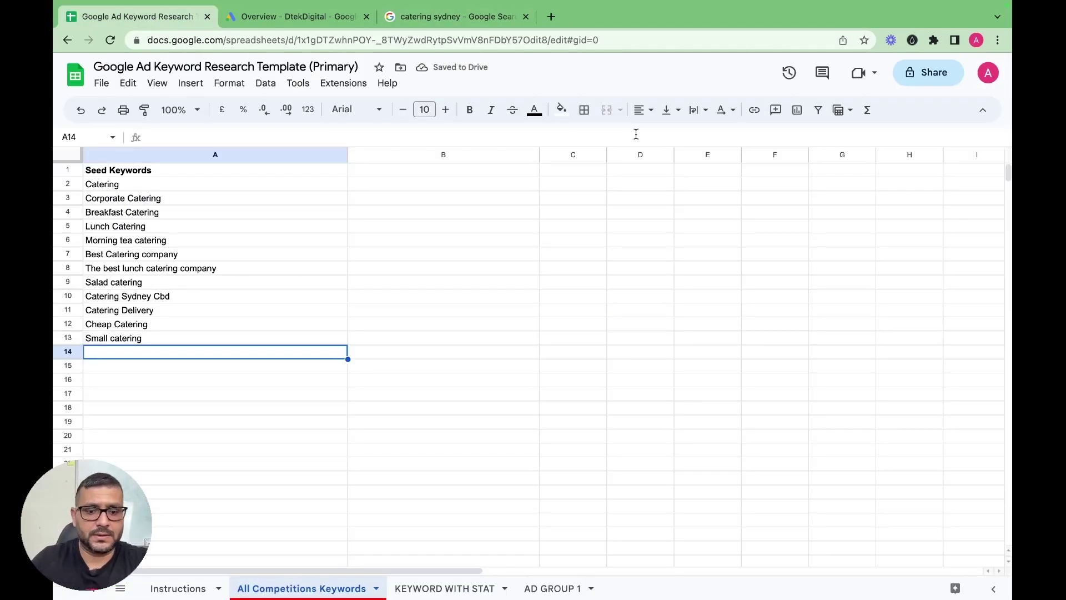
text(Finger food catering)
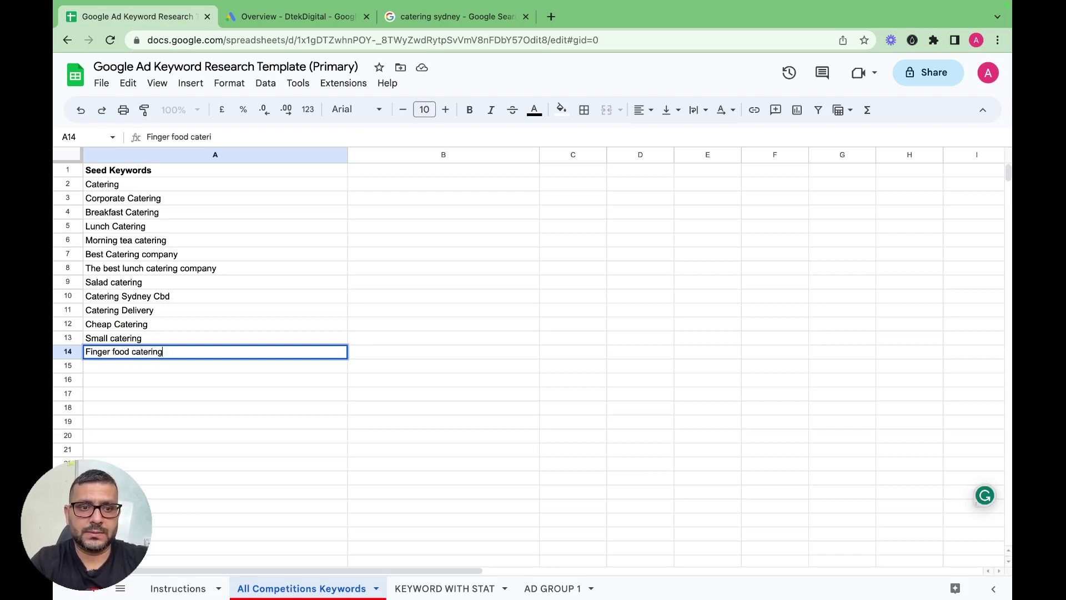
key(Return)
text(Bug)
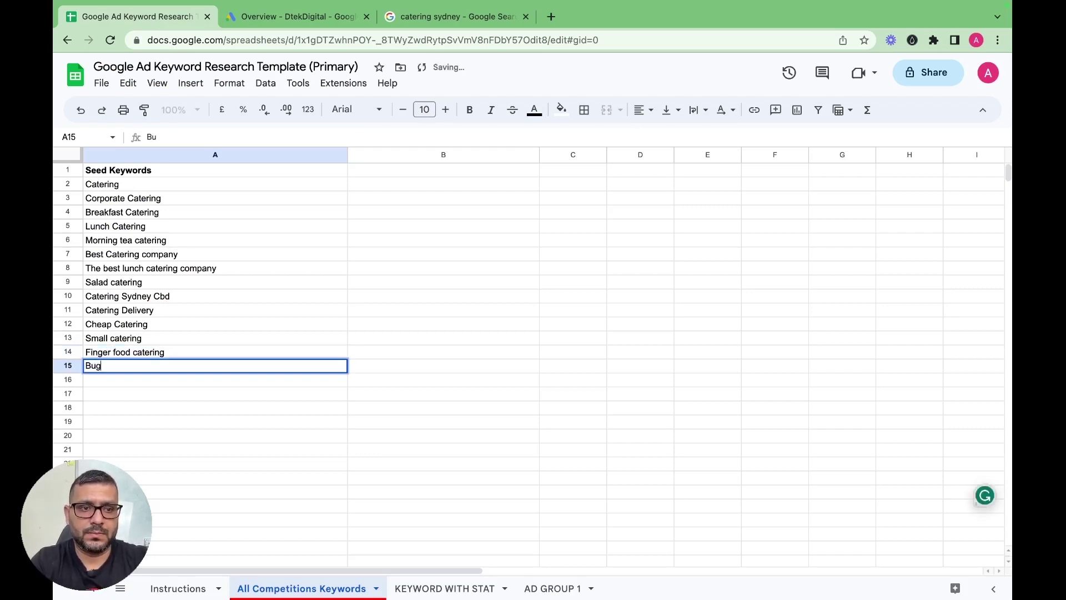
text(get catering)
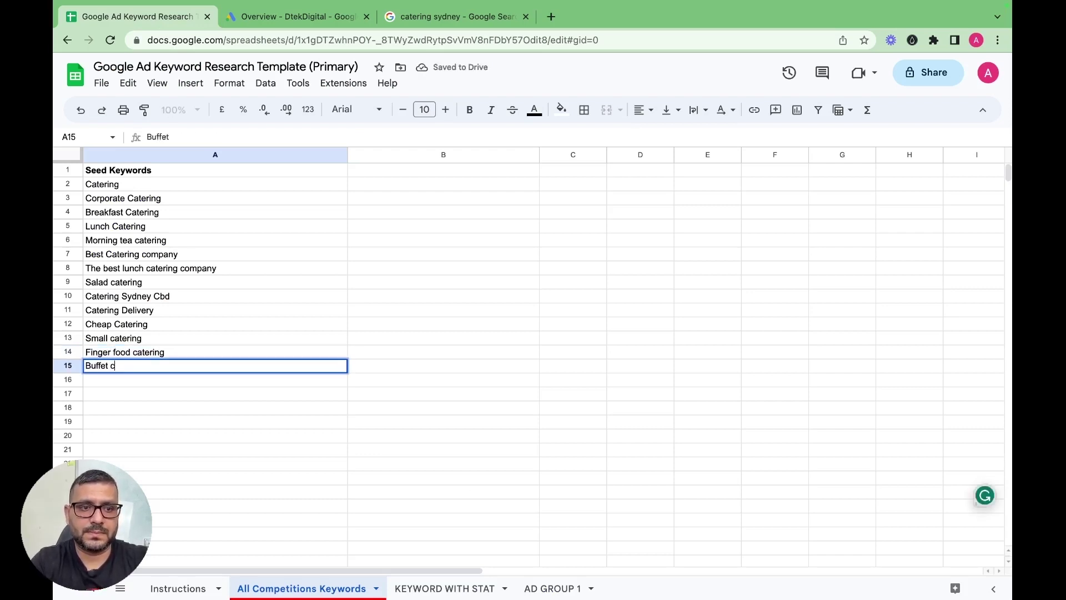
key(Return)
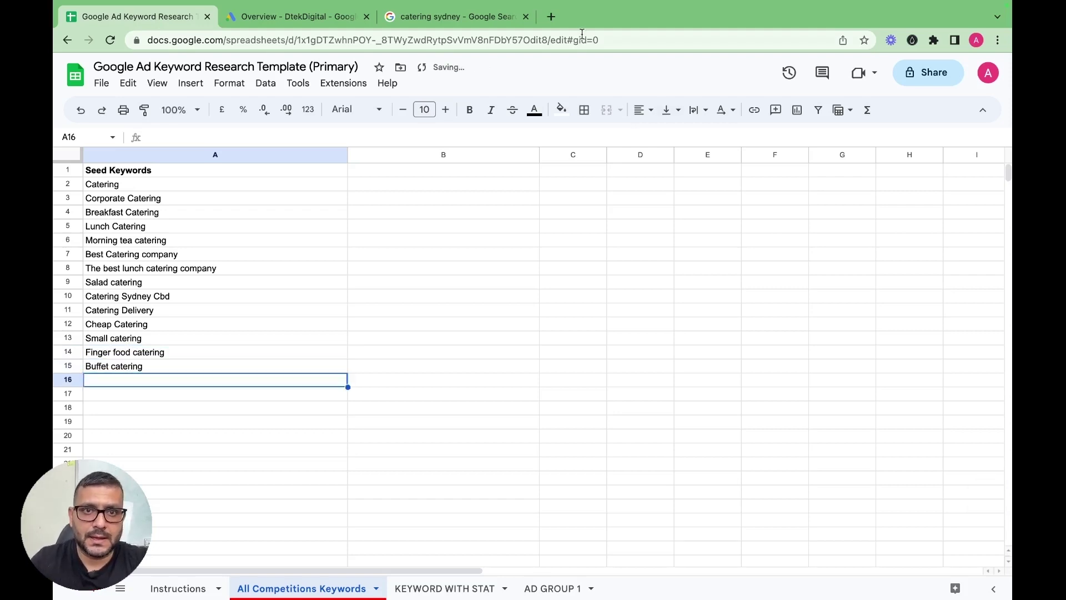
Step: Check Google's related searches for "catering sydney" and add the seed keyword "Party catering" in cell A16 of the spreadsheet
click(458, 20)
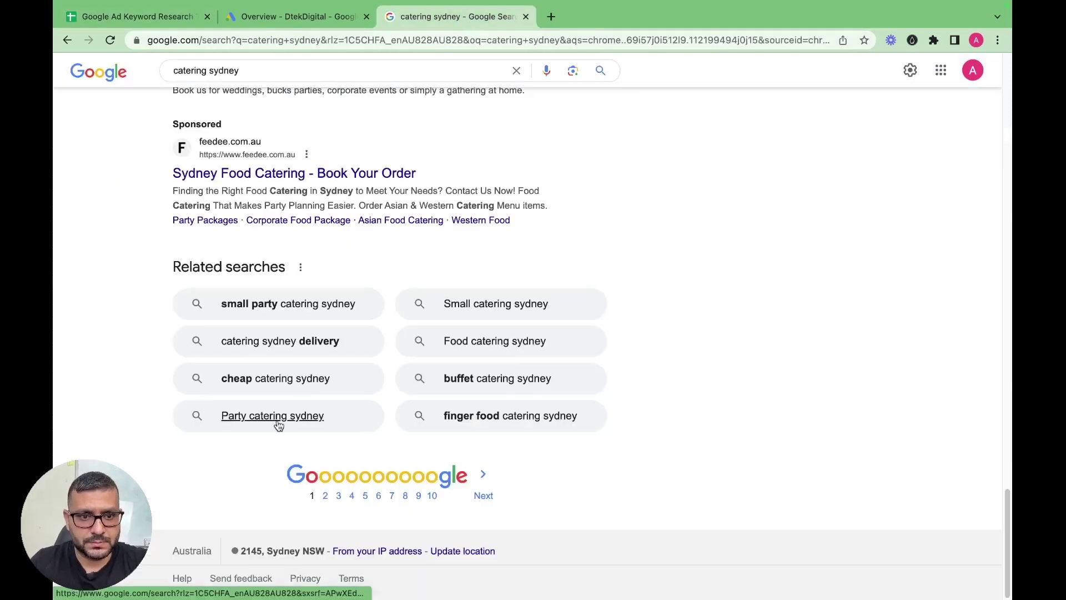
click(140, 17)
text(Part)
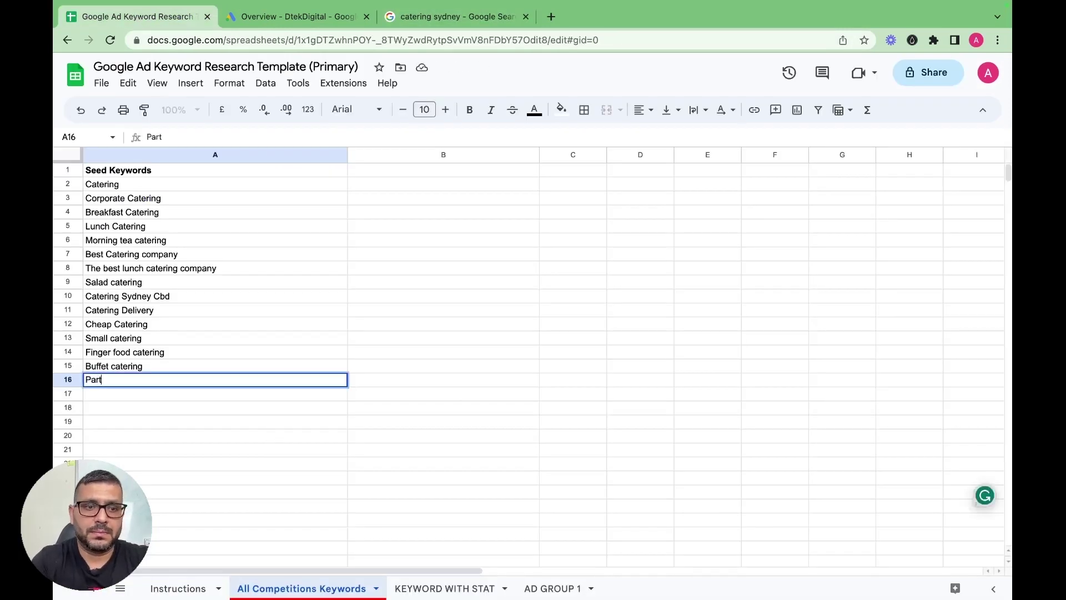
text(y catering)
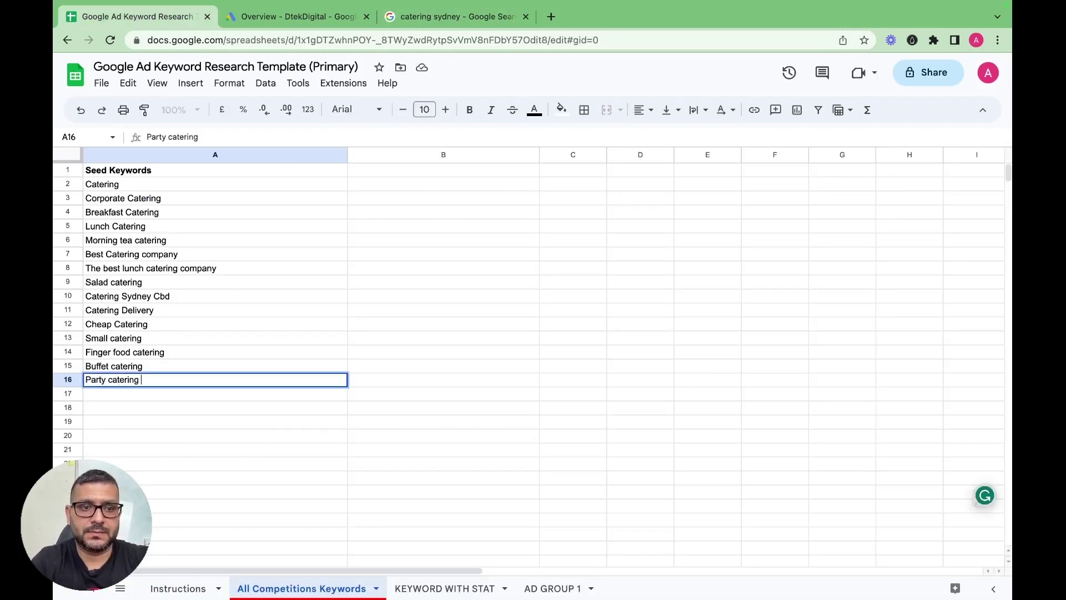
key(Return)
Step: Add the seed keyword "Small party catering sydney" in cell A17
text(Small )
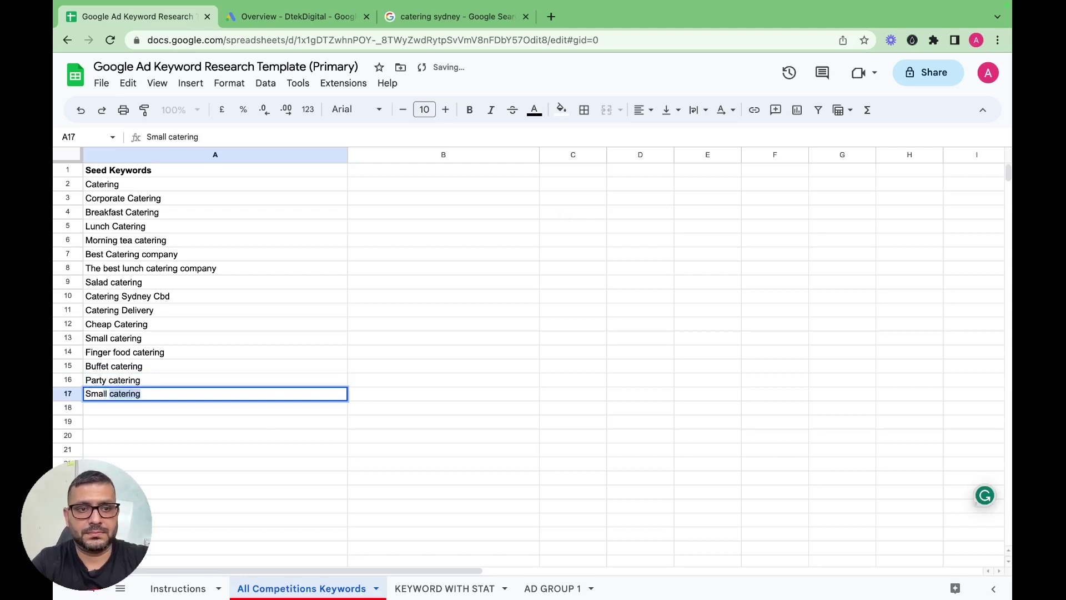
text(party ca)
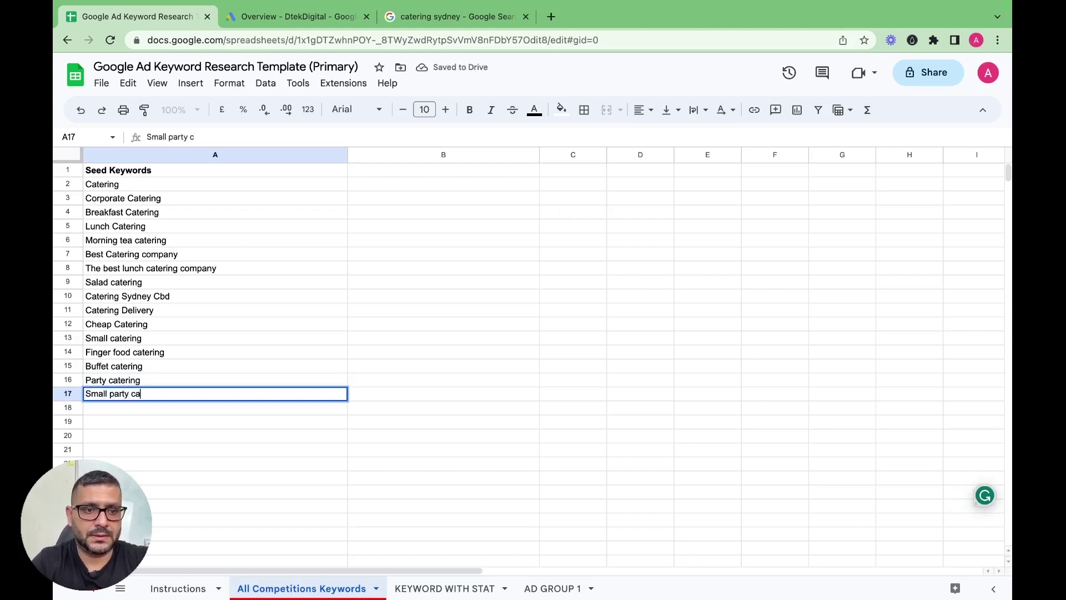
text(tering sydn)
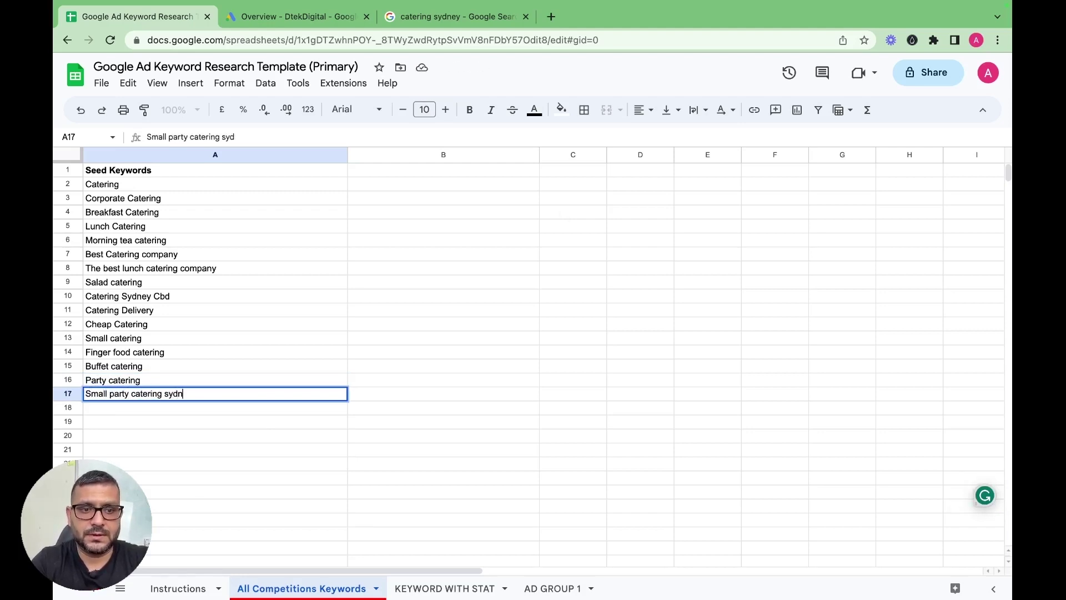
text(ey)
click(464, 410)
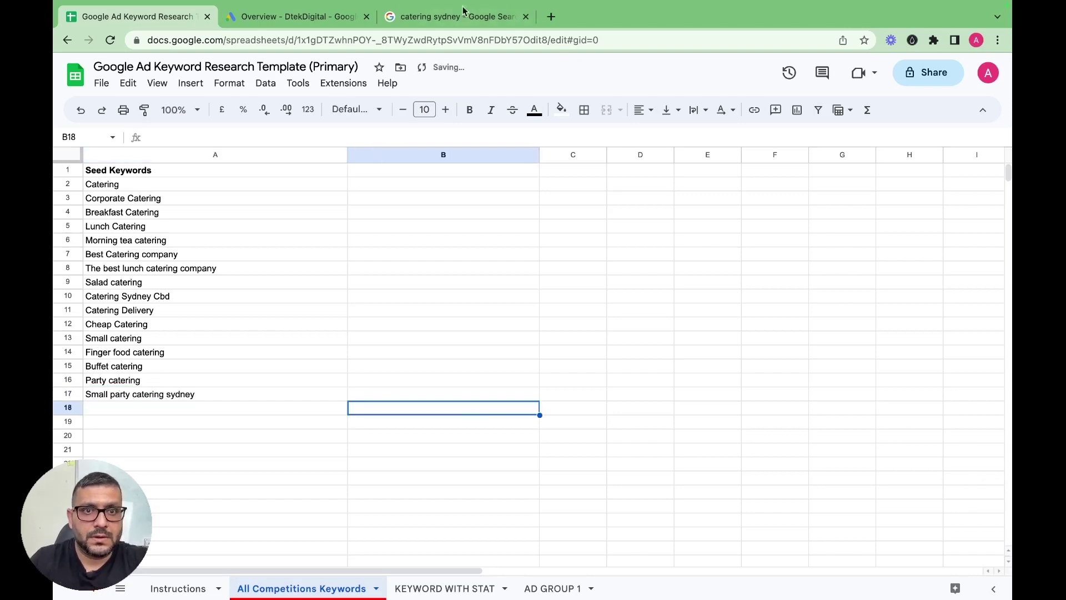
Step: Replace the query in the Google search results with "corporate catering" and examine the search suggestions
click(261, 18)
click(457, 17)
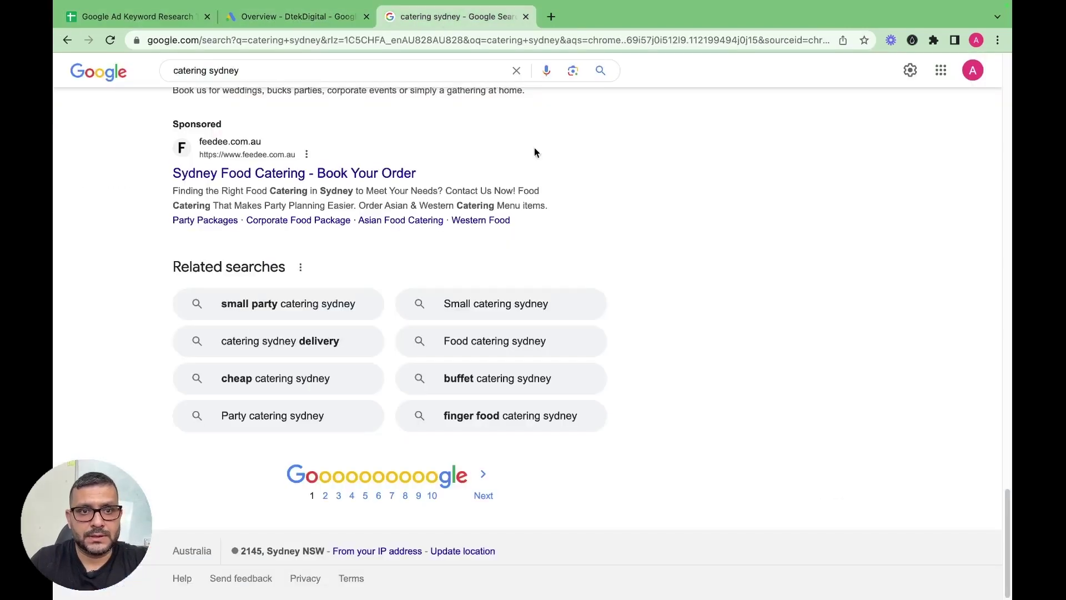
scroll(641, 244, up, 15)
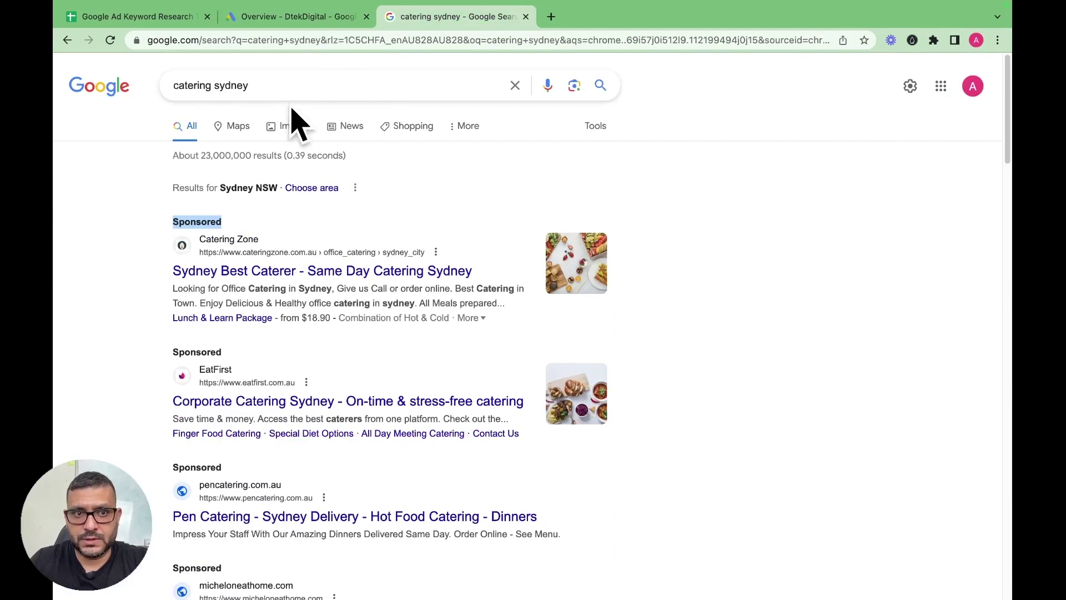
click(281, 85)
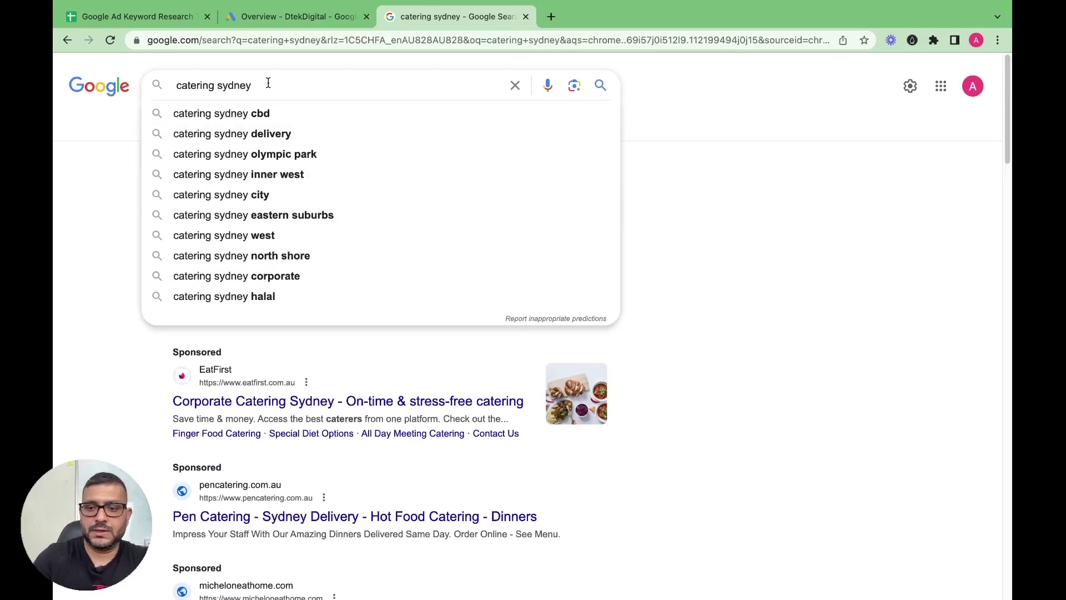
key(BackSpace)
key(BackSpace)
key(BackSpace)
key(BackSpace)
key(BackSpace)
key(BackSpace)
key(BackSpace)
key(BackSpace)
key(BackSpace)
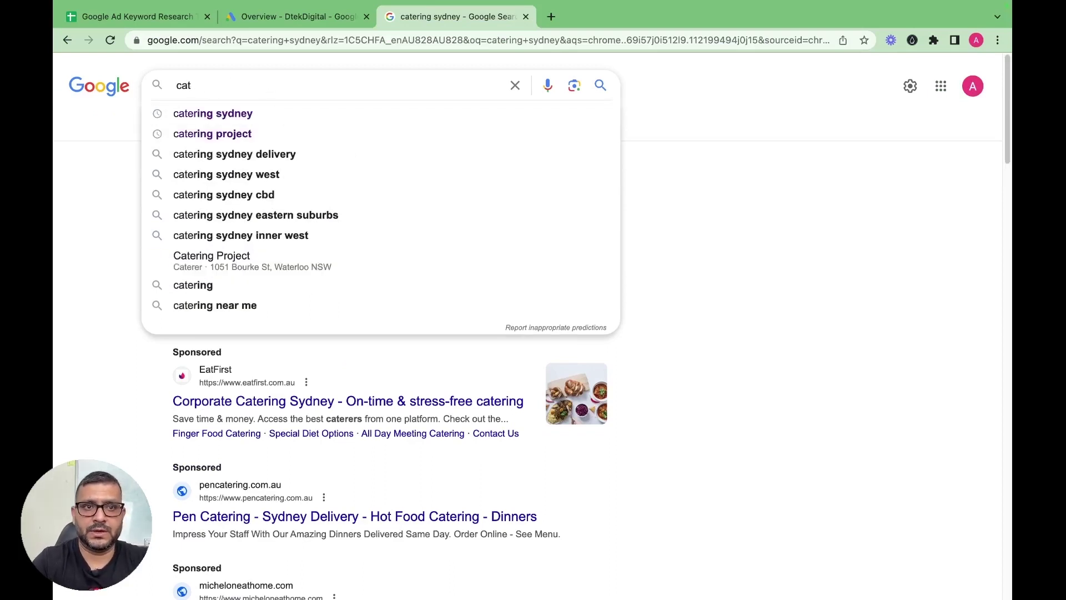
text(co)
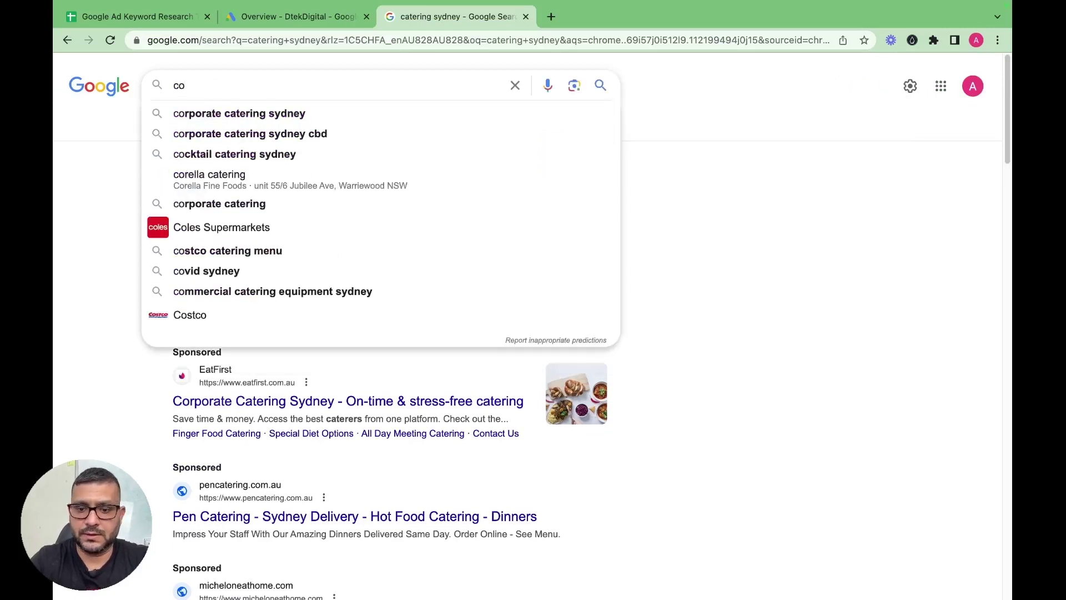
text(rporate catering)
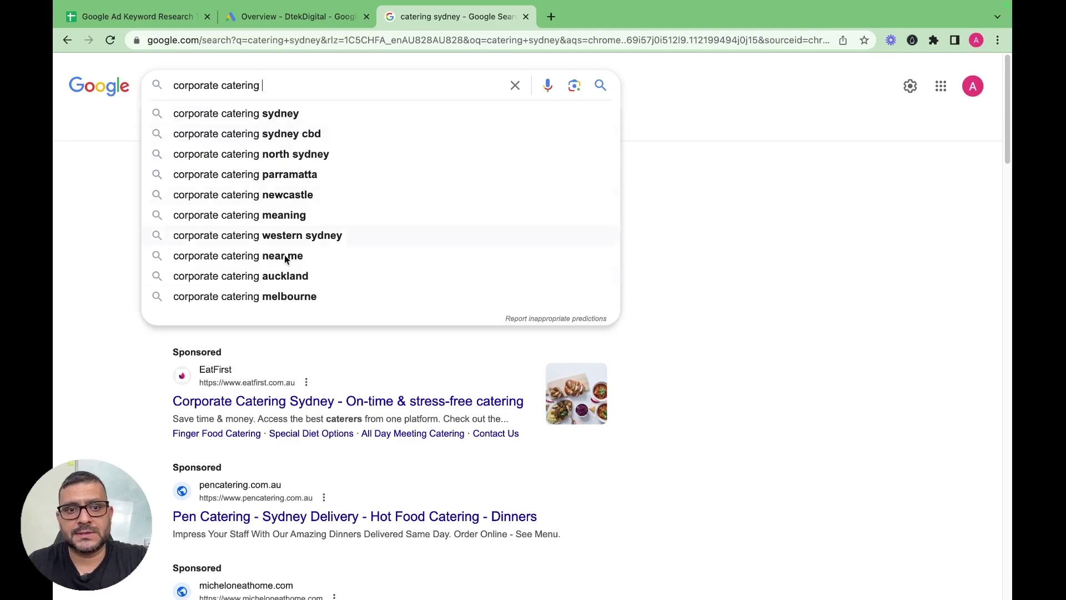
Step: Select cell A18 below the seed keywords in the spreadsheet and review the list collected so far
click(155, 17)
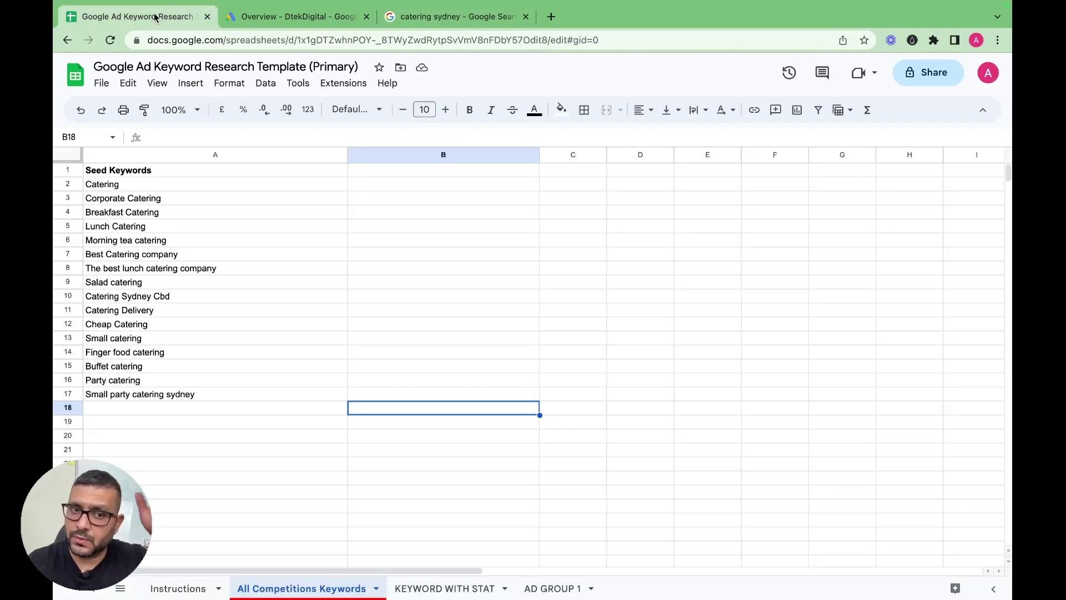
click(146, 395)
click(256, 17)
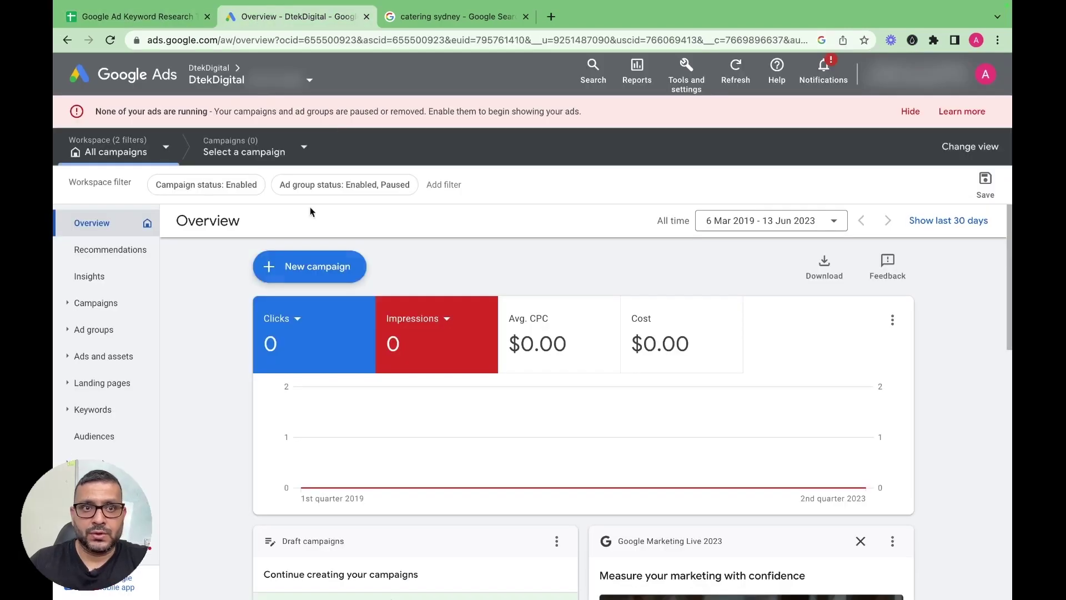
click(139, 17)
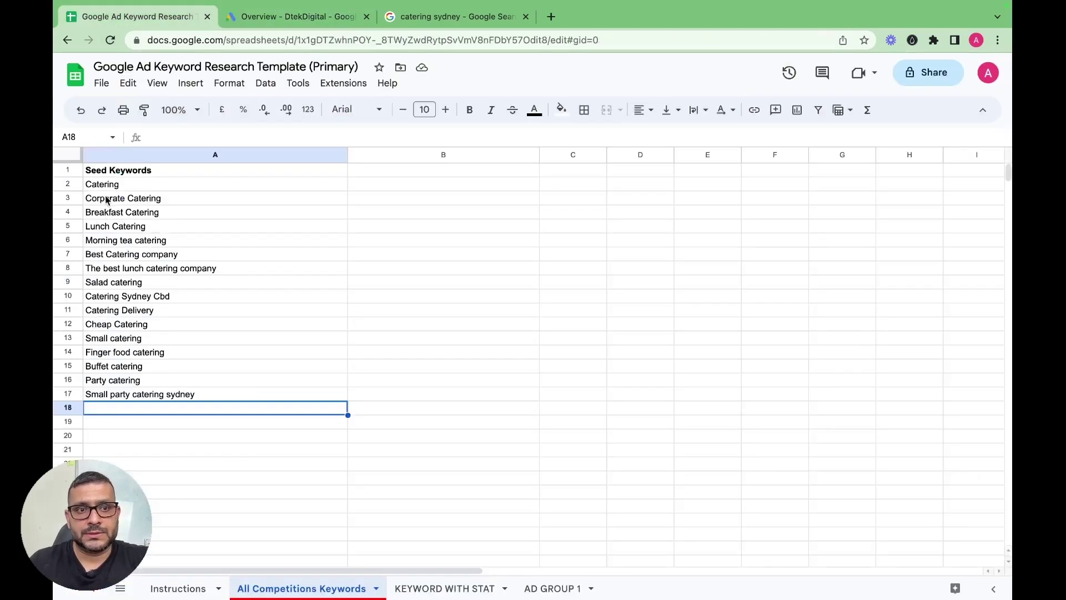
Step: Run the suggested Google search "corporate catering sydney" and review its results and related searches
click(425, 17)
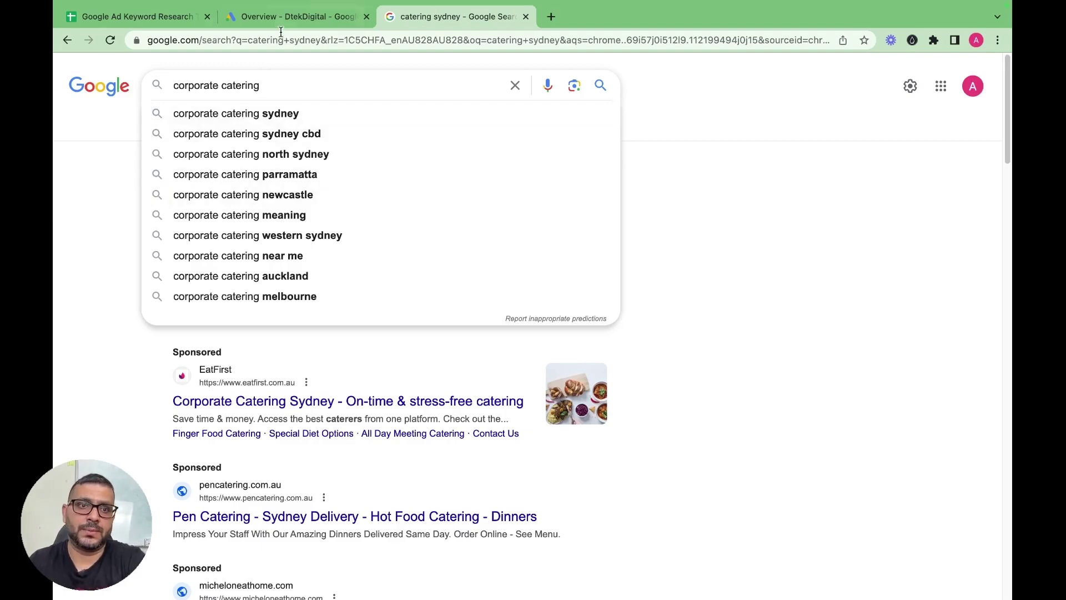
click(297, 114)
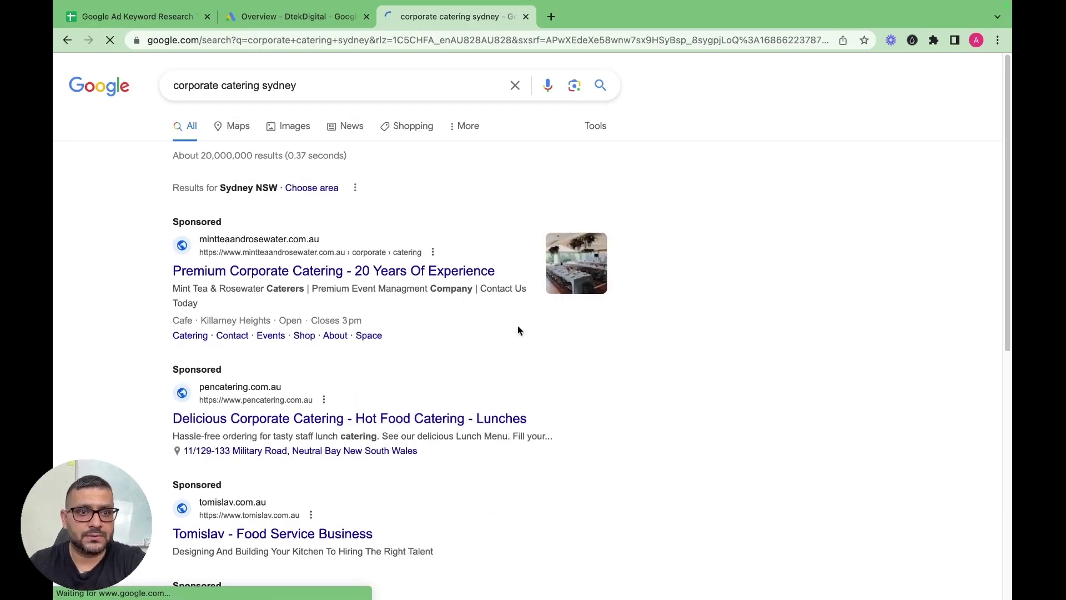
scroll(542, 322, down, 20)
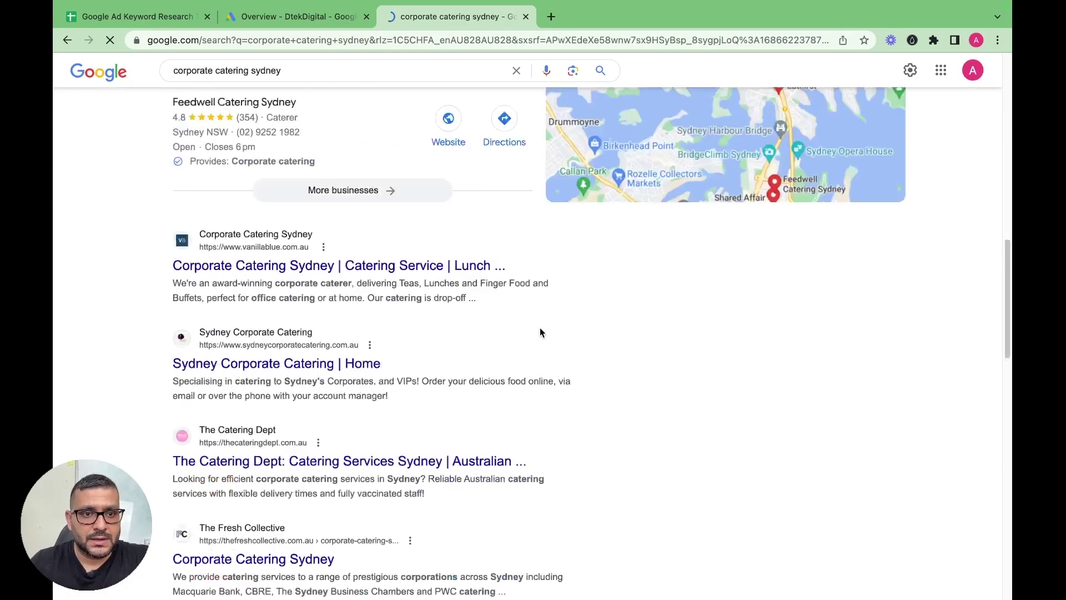
scroll(541, 328, down, 2)
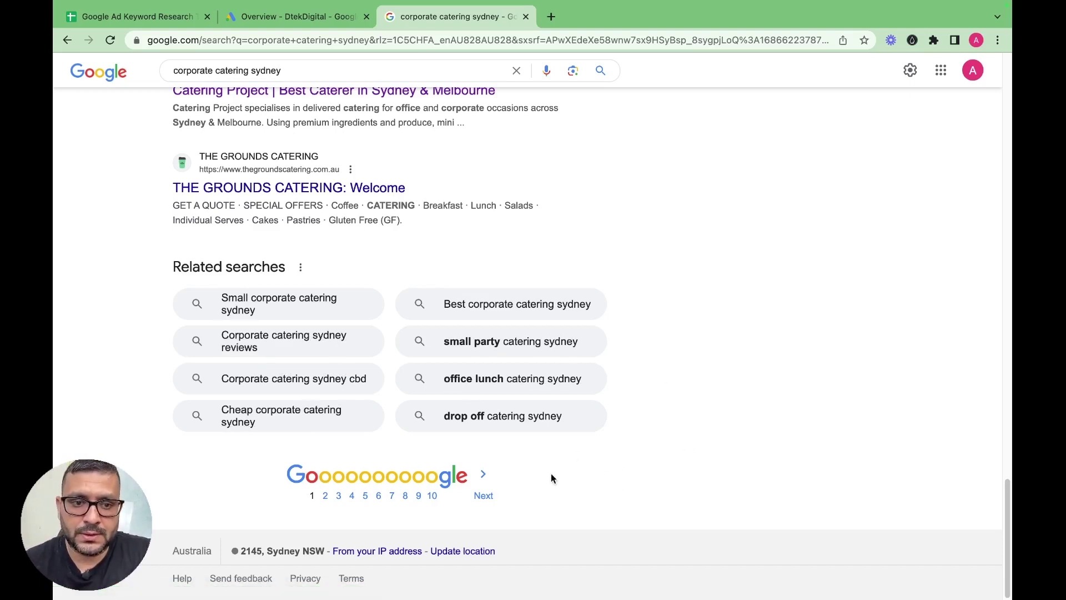
Step: Add the seed keyword "drop off catering" in cell A18 of the spreadsheet
click(190, 14)
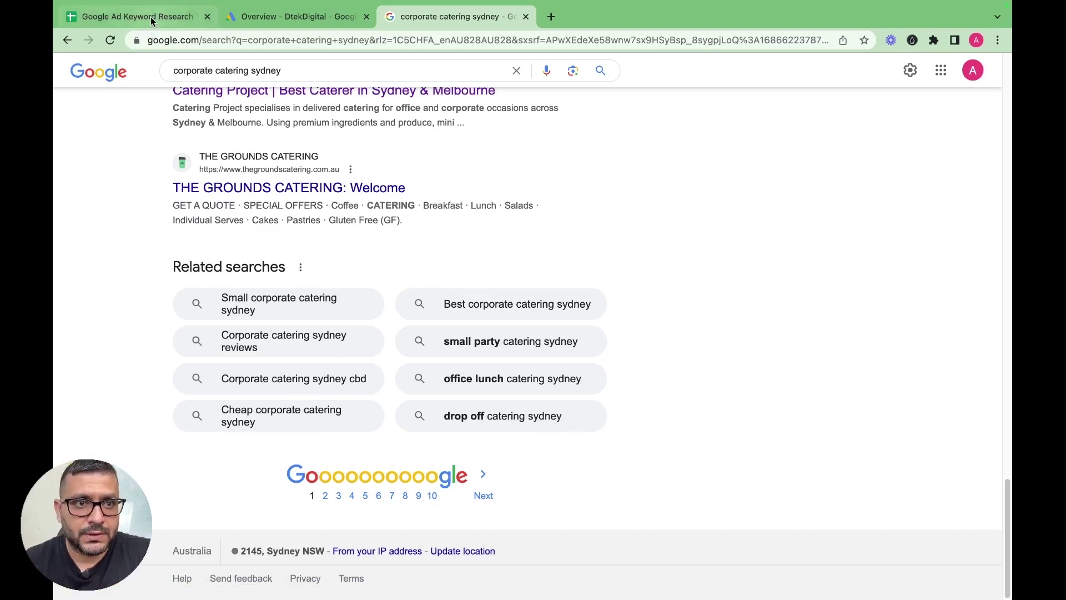
text(drop off catering)
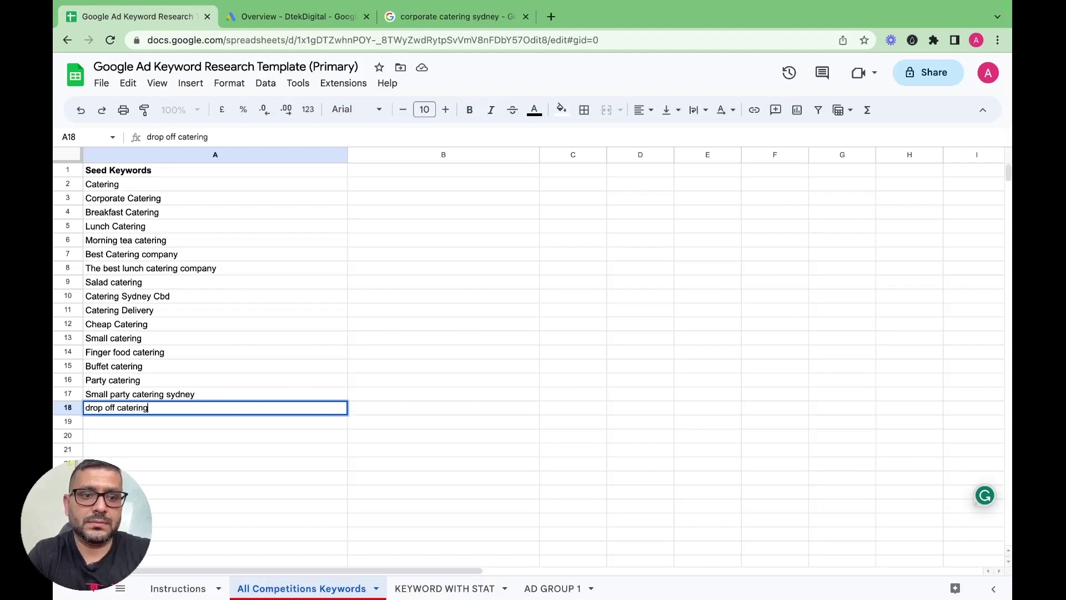
key(Return)
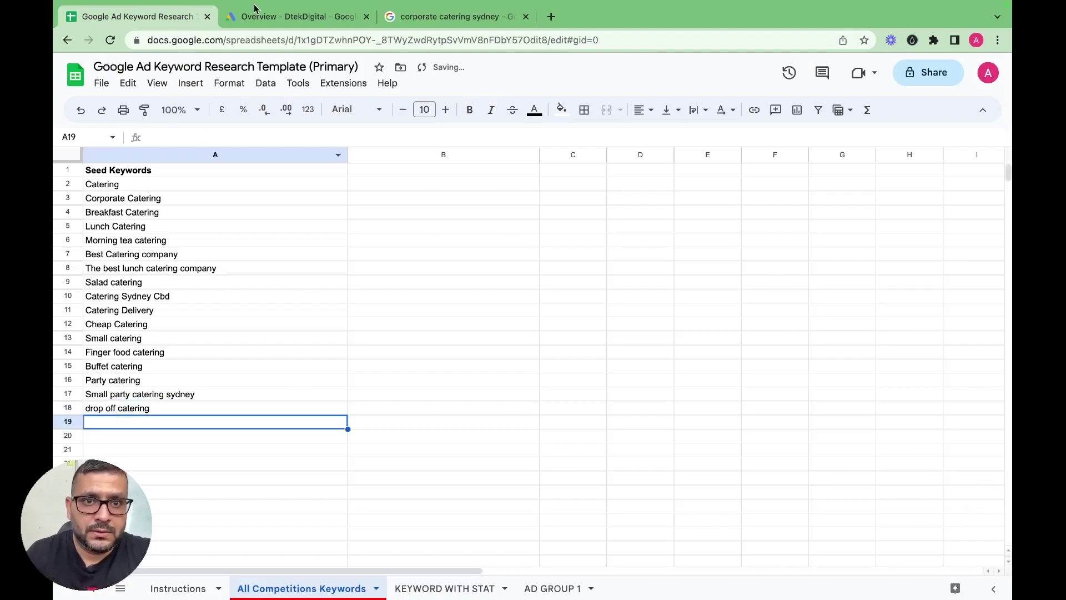
Step: Check the related searches for "corporate catering sydney" again and add the seed keyword "office lunch catering" in cell A19
click(395, 19)
click(253, 17)
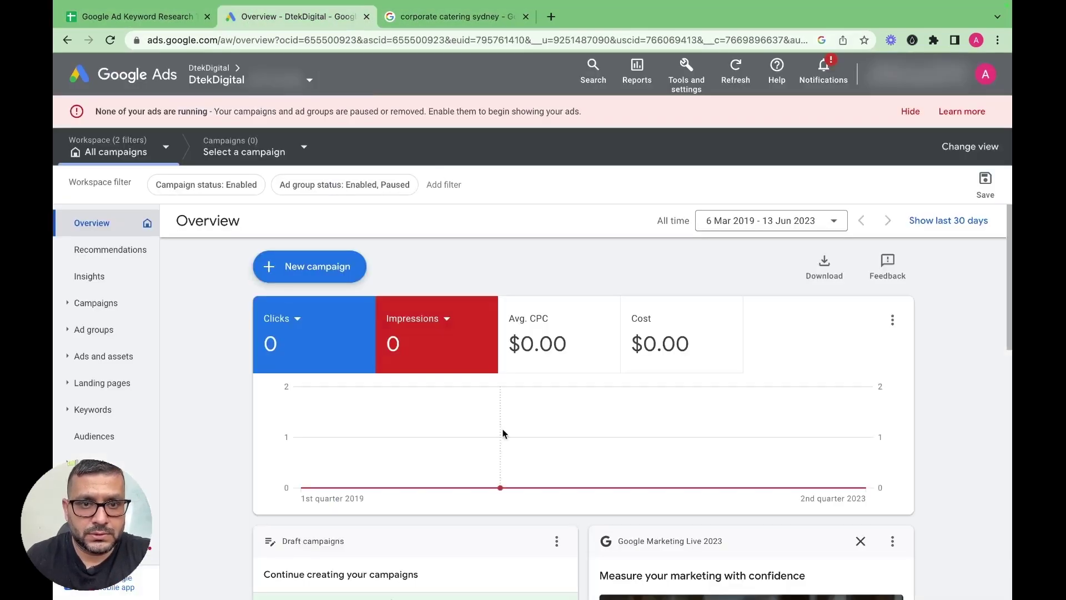
click(450, 18)
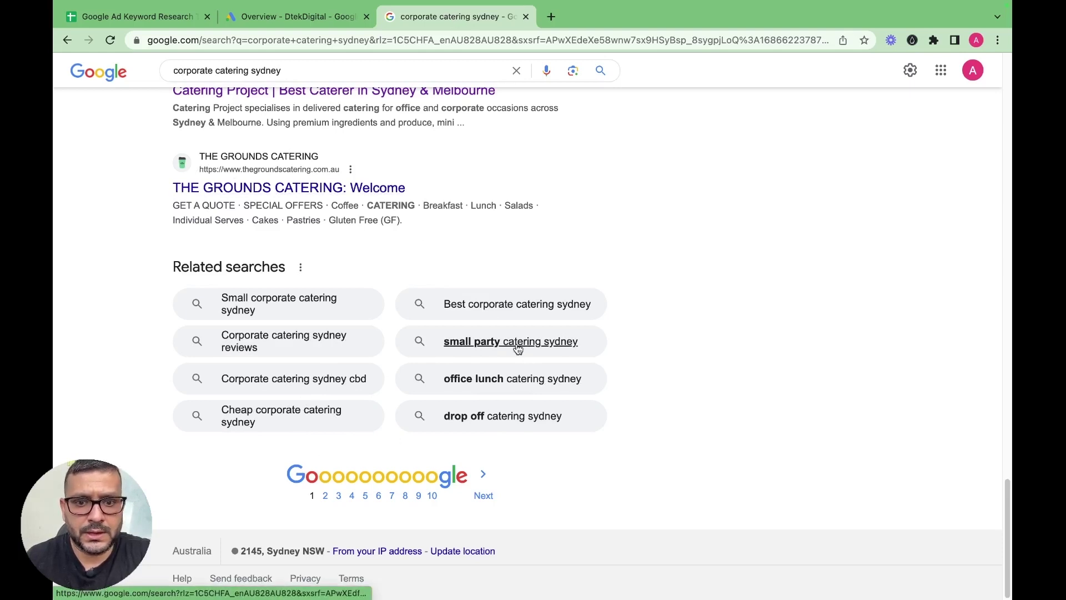
click(133, 16)
text(office lunch ca)
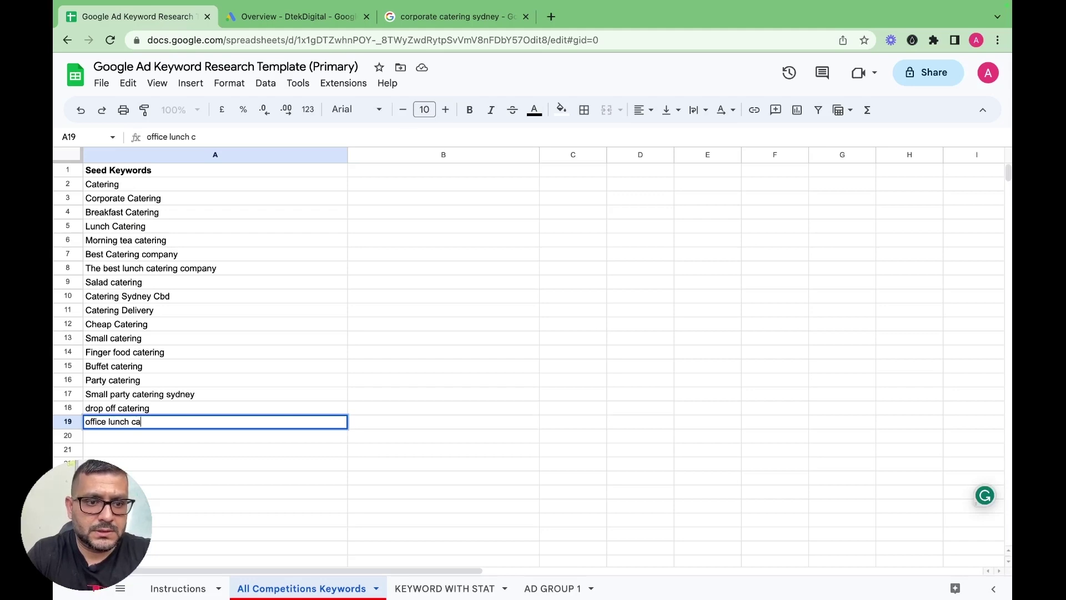
text(tering)
key(Return)
Step: Add the seed keyword "cheap lunch catering sydney cbd" in cell A20
text(chea)
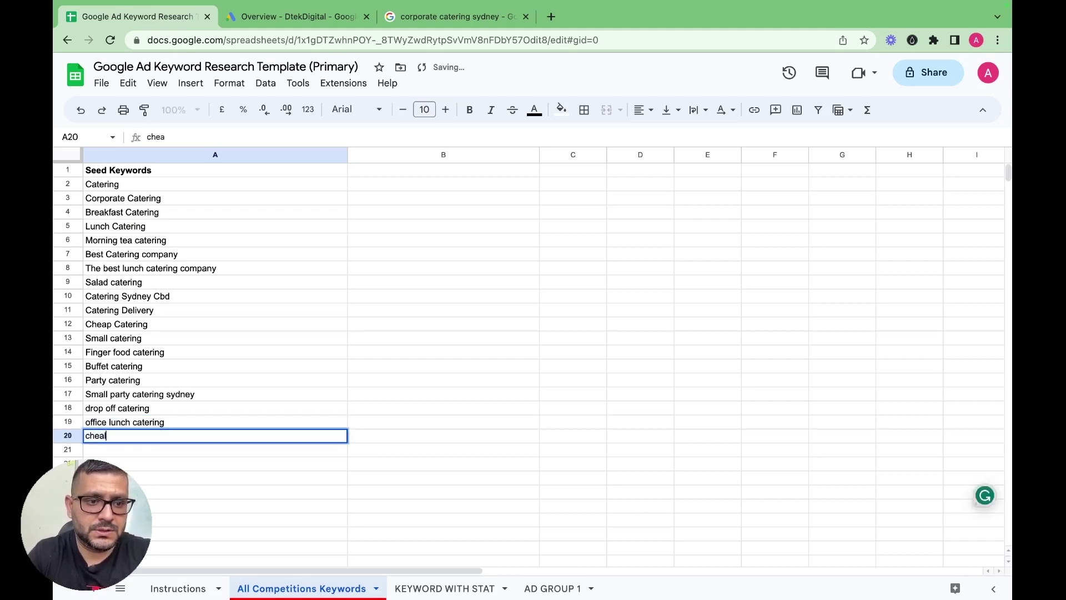
text(p lun)
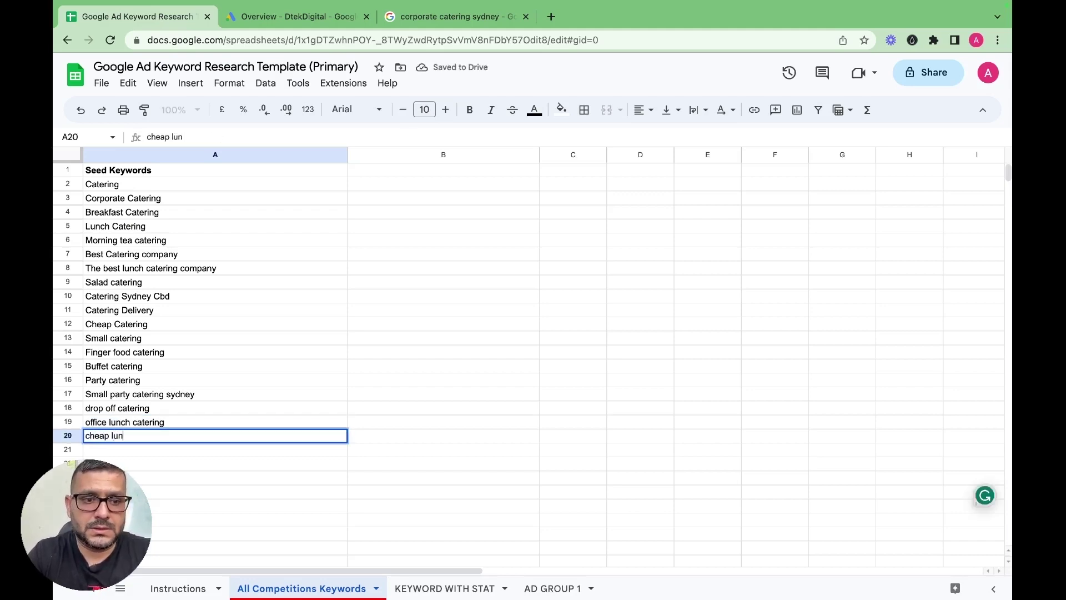
text(ch catering)
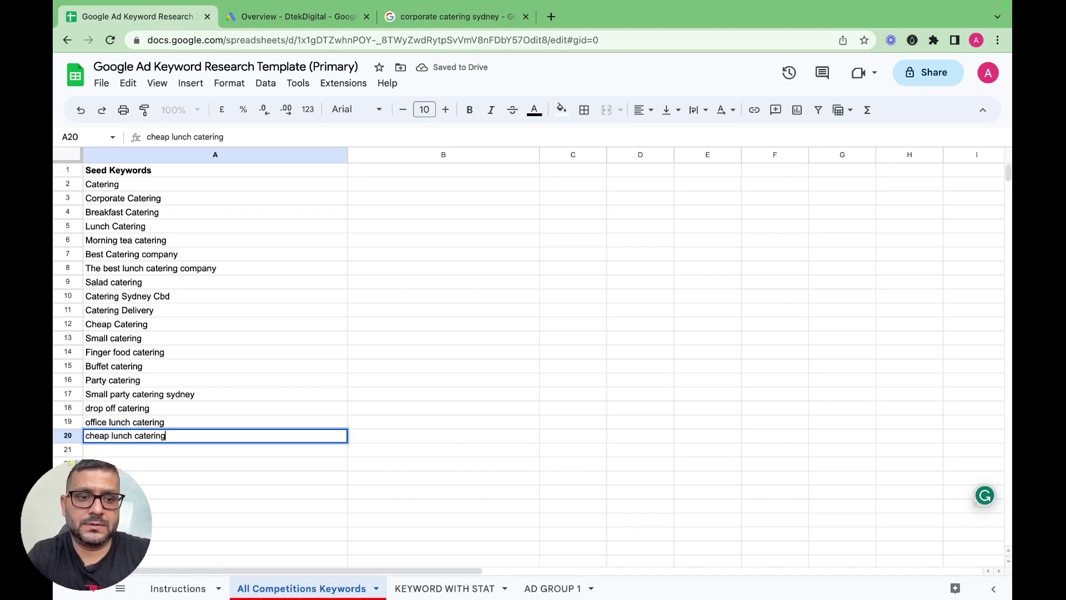
text( sydney cbd)
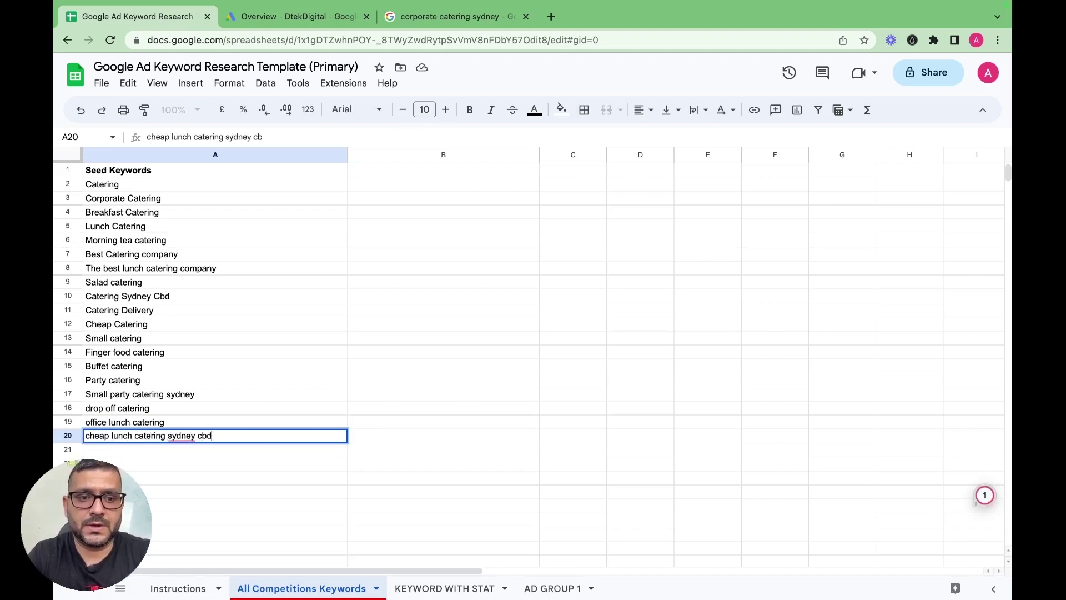
key(Return)
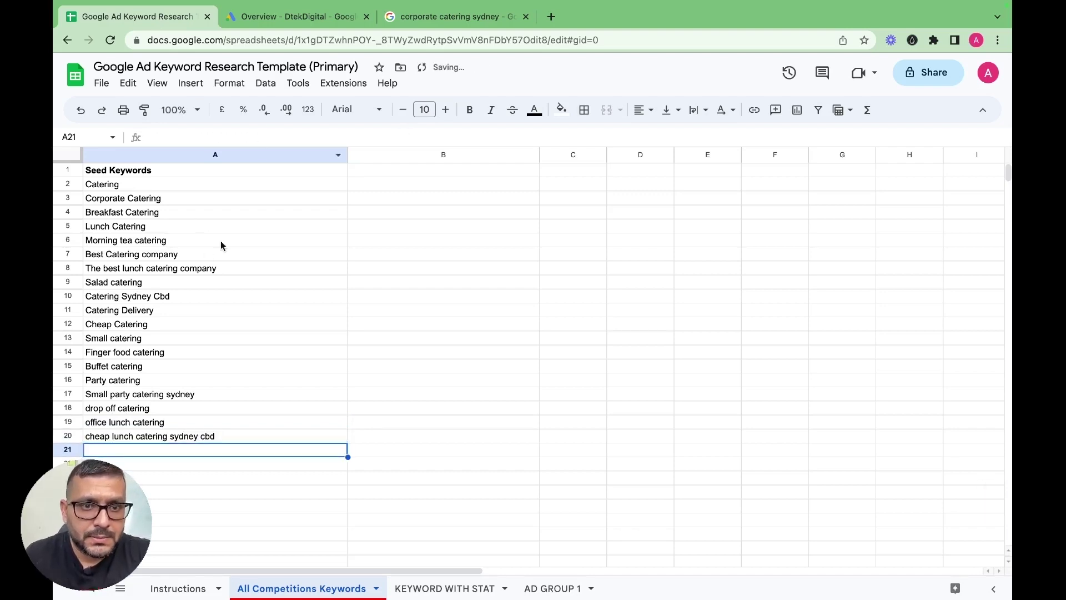
Step: Review the complete seed keyword list in column A and return to the Google results for "corporate catering sydney"
drag(230, 173, 301, 454)
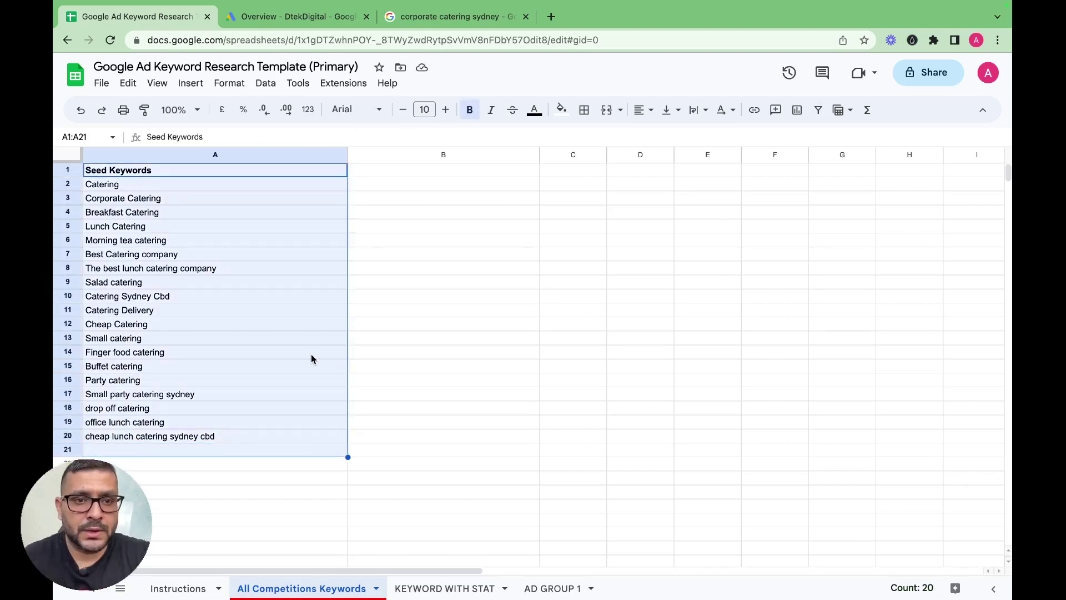
click(410, 327)
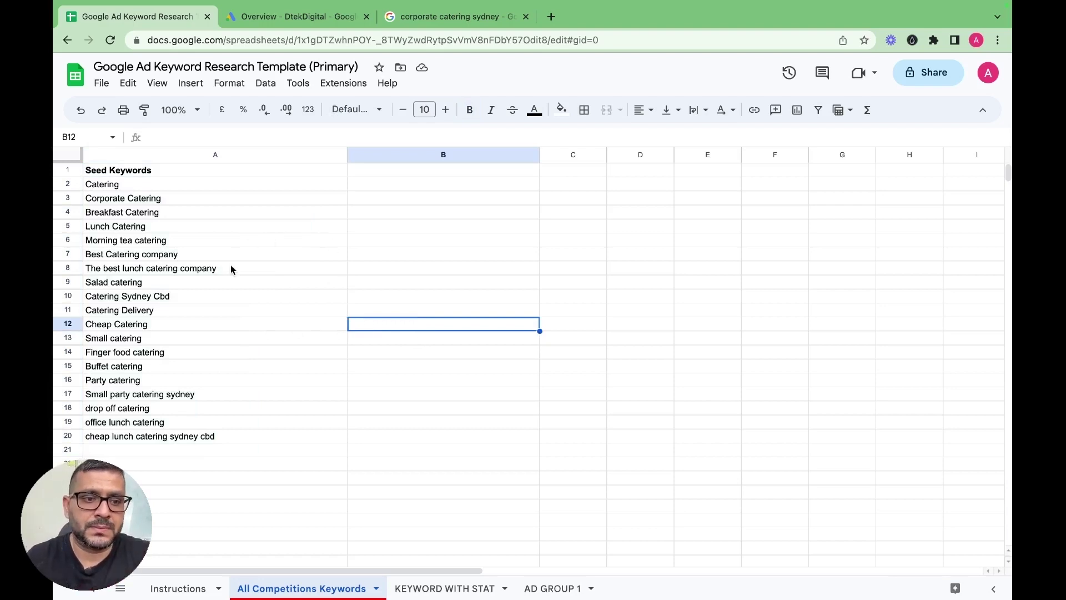
click(315, 15)
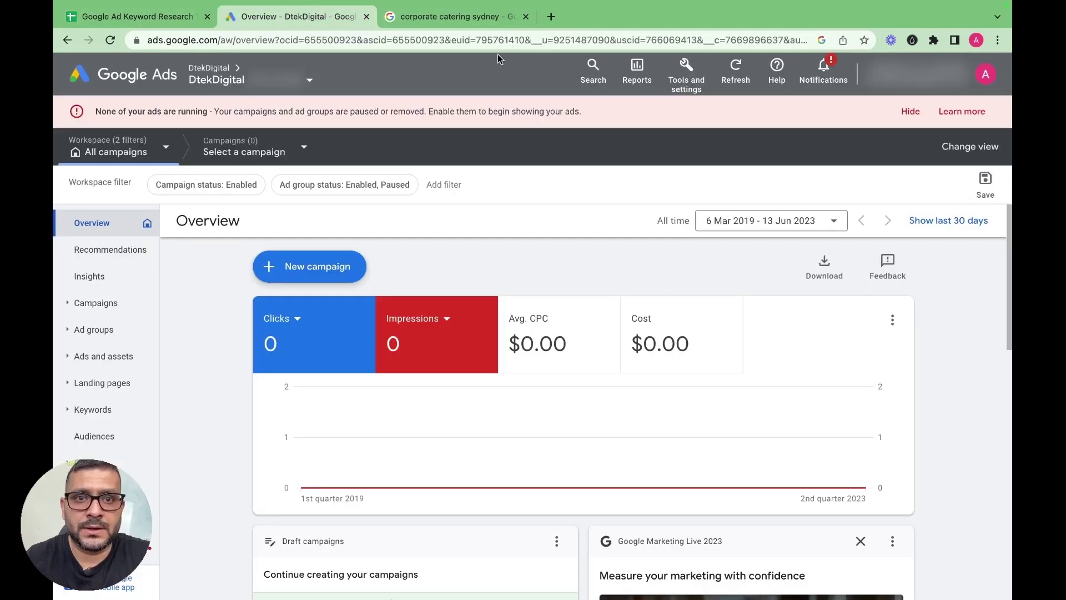
click(455, 18)
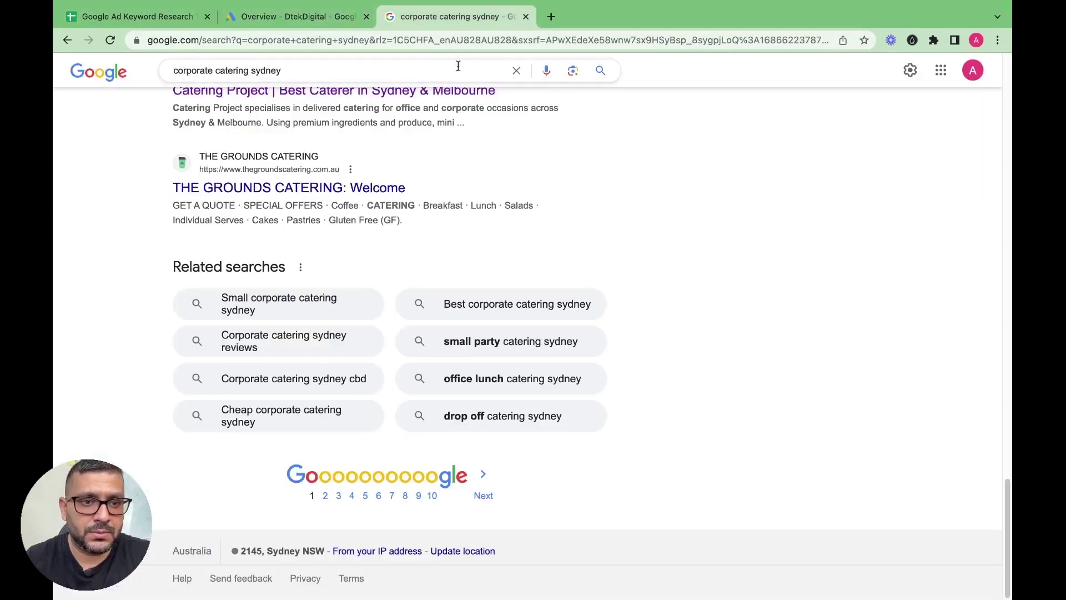
Step: Select the seed keywords in A2:A20 of the Google Ad Keyword Research Template spreadsheet for review
click(146, 22)
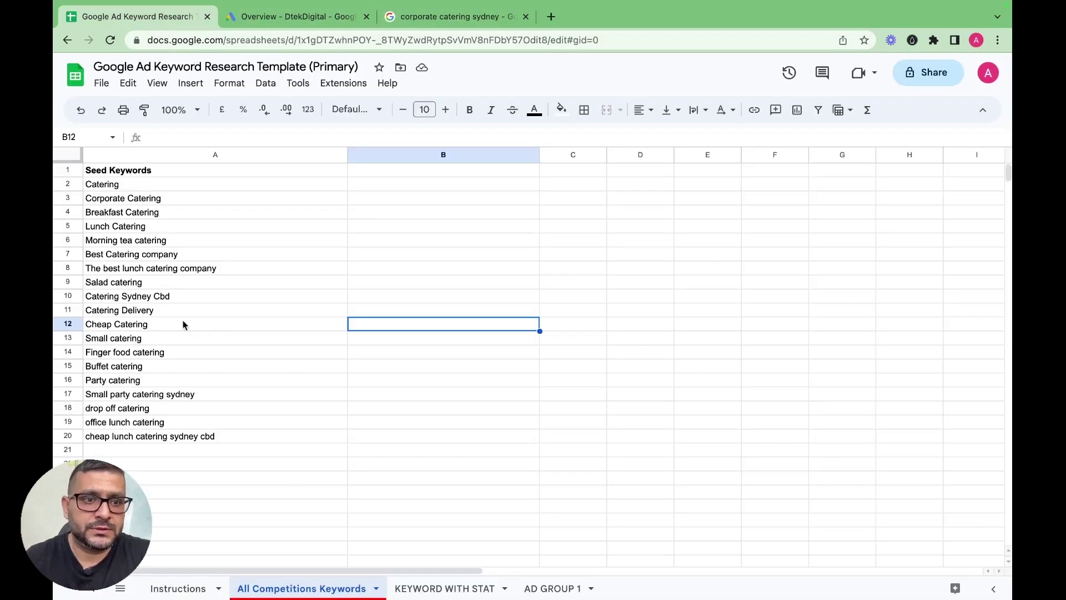
drag(149, 183, 189, 436)
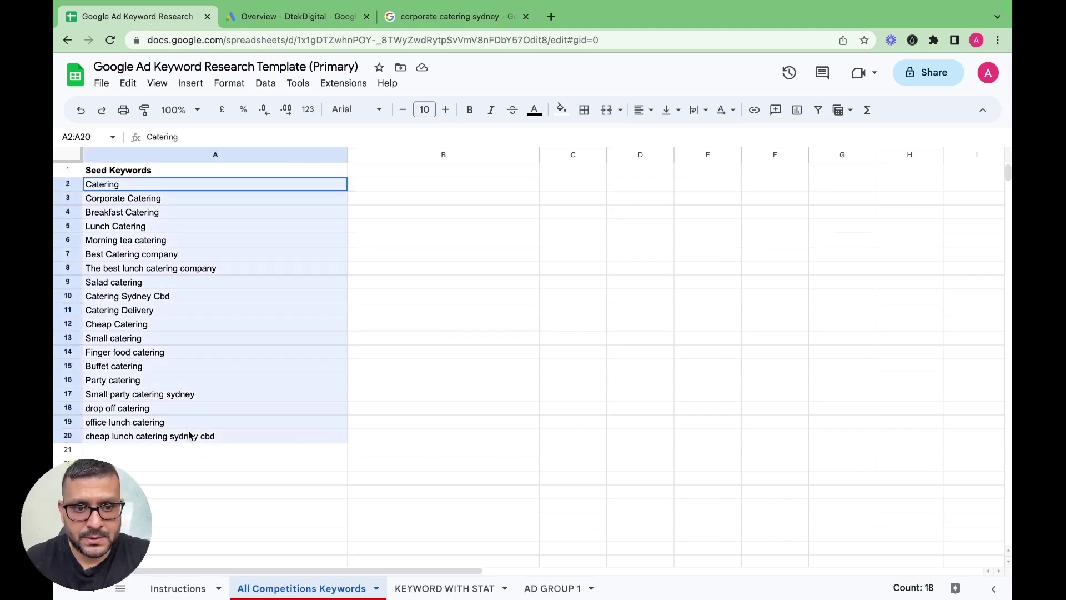
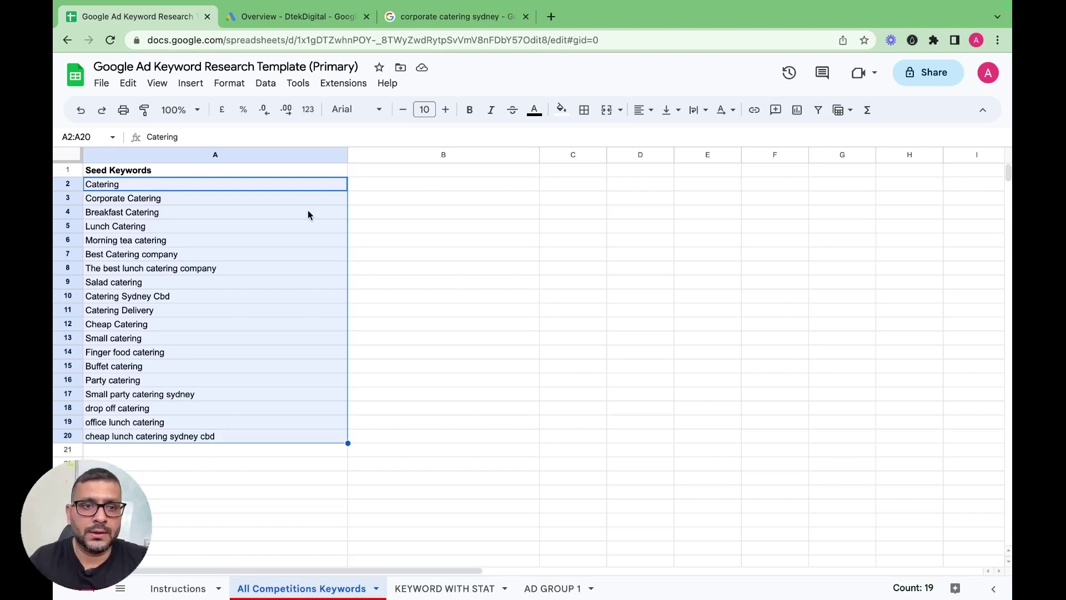
Step: Switch to the Google Ads overview and dismiss the alert about no running ads and the notifications on attribution models and conversion tracking
click(278, 18)
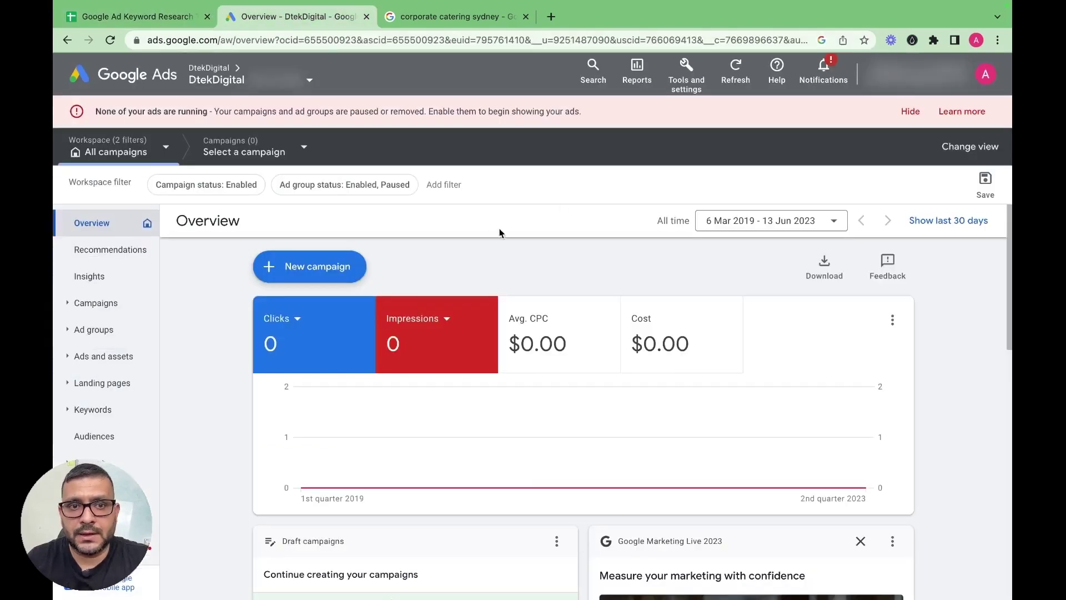
click(910, 112)
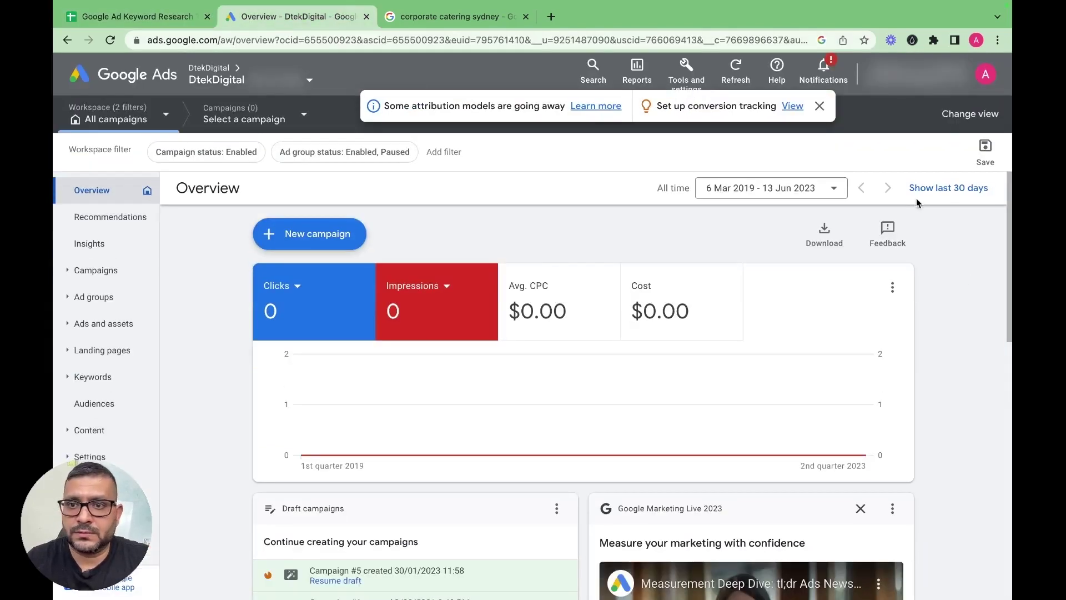
click(819, 106)
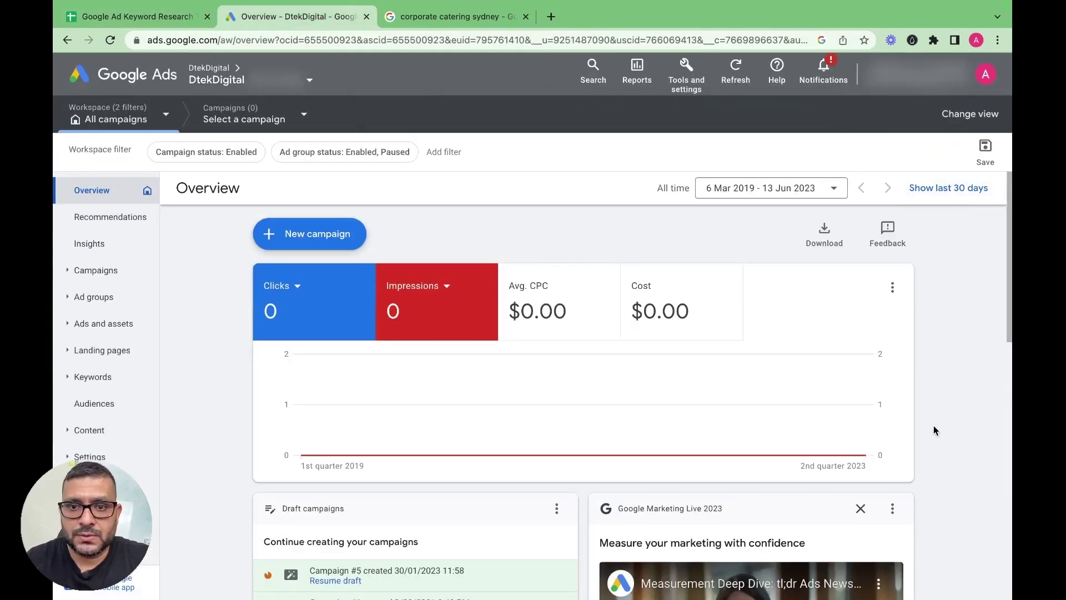
click(124, 18)
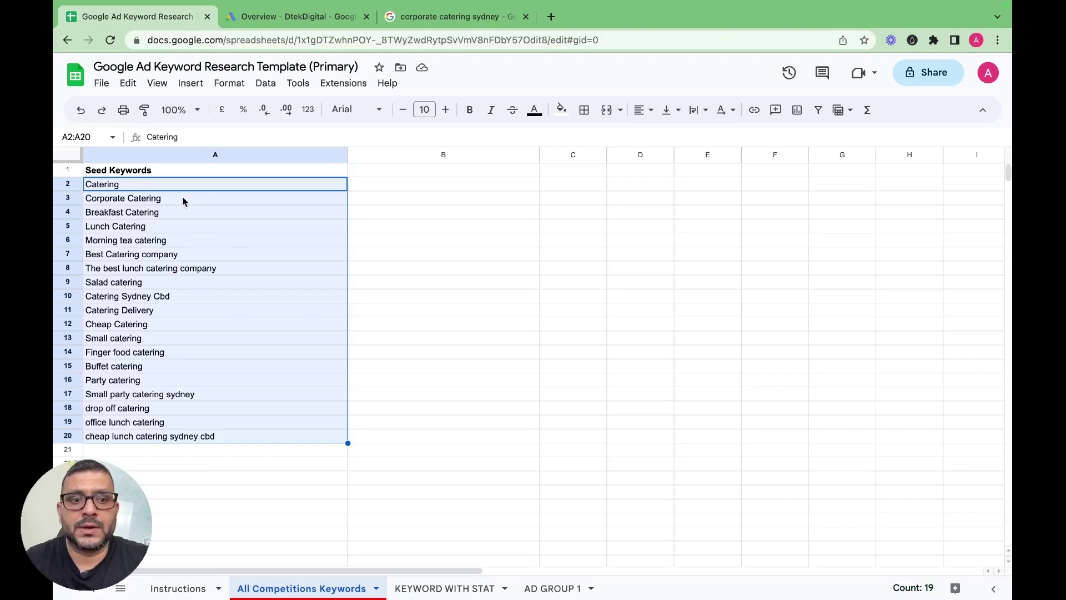
click(272, 20)
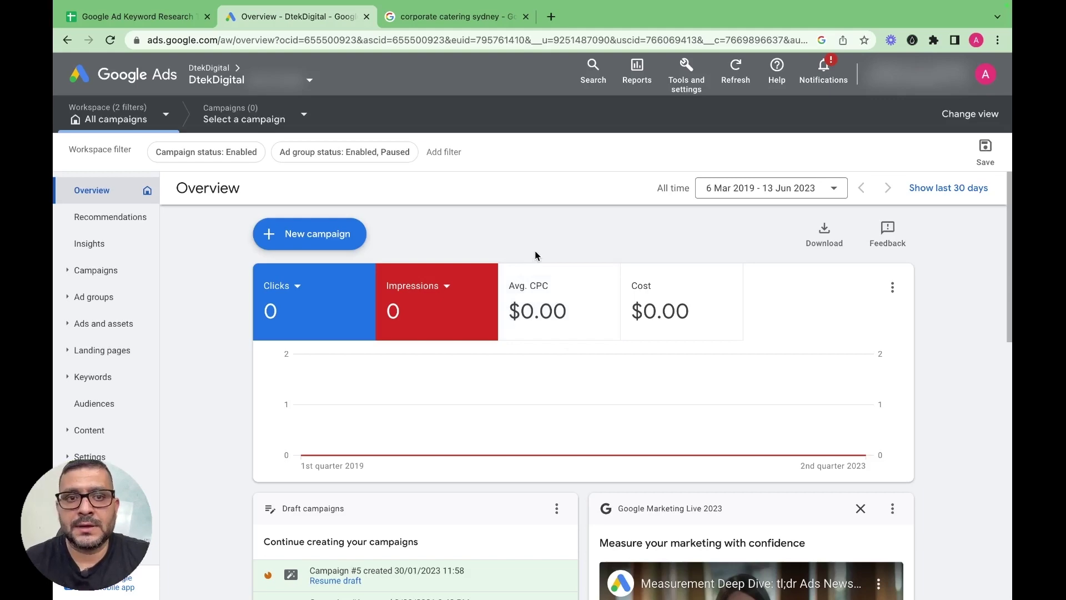
Step: Open the Keyword Planner in Google Ads and go through its introduction to reach the planner's start page
click(691, 90)
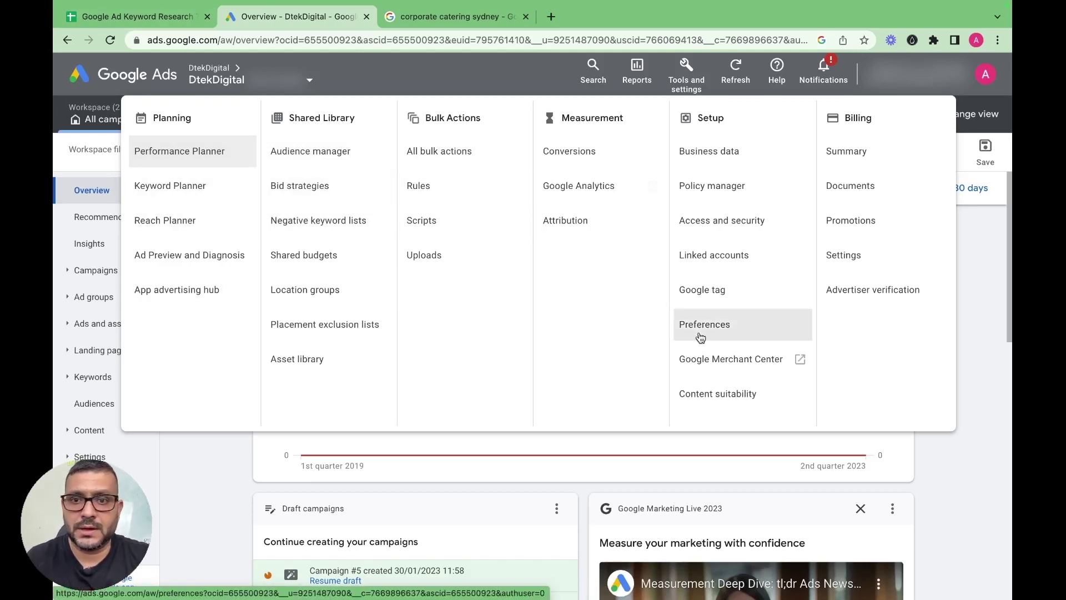
click(442, 81)
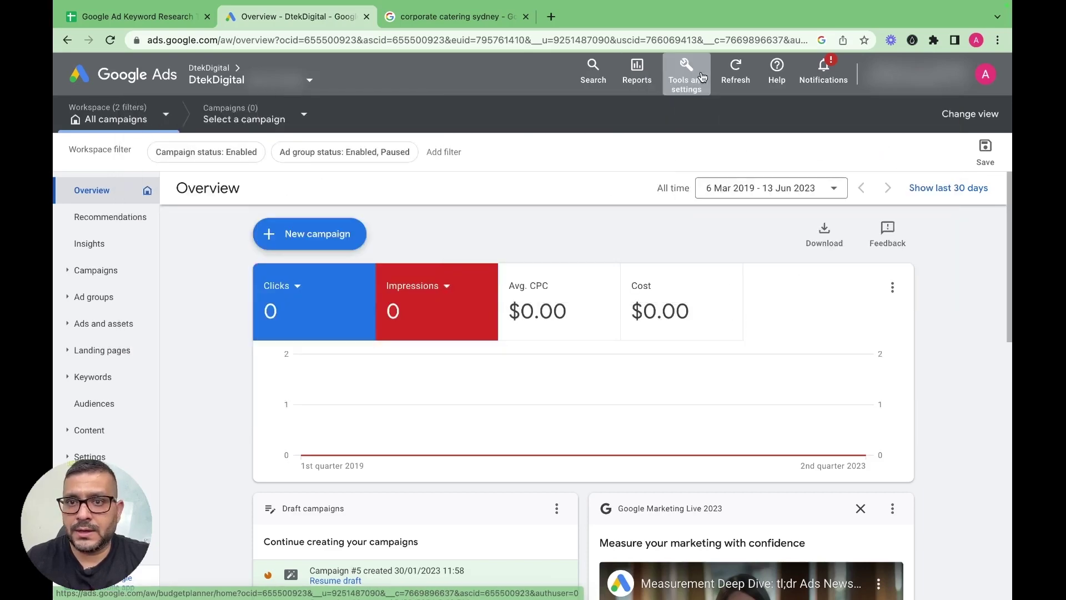
click(686, 75)
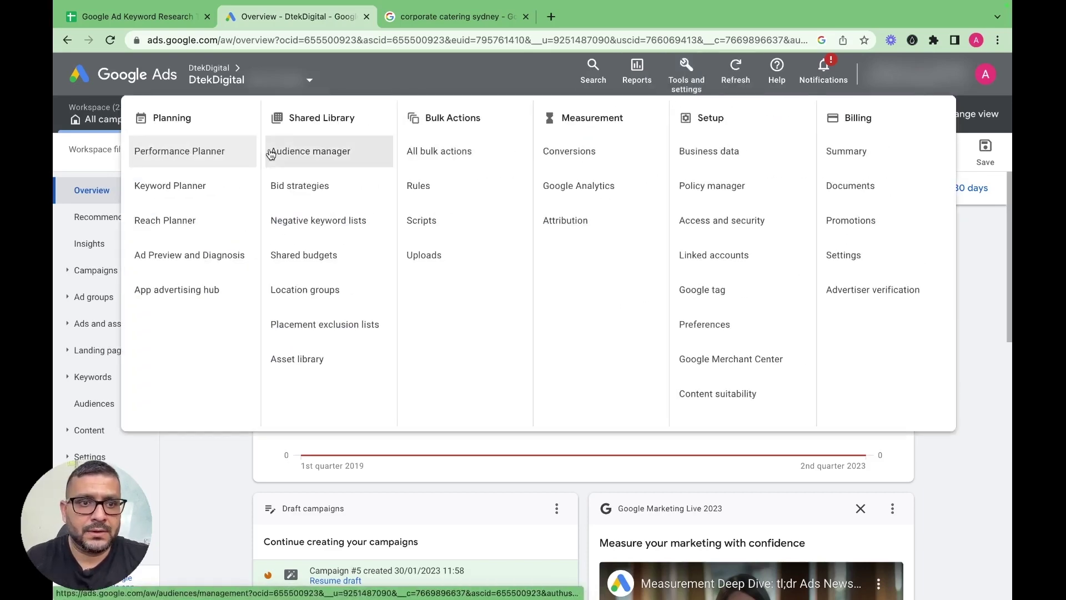
click(160, 186)
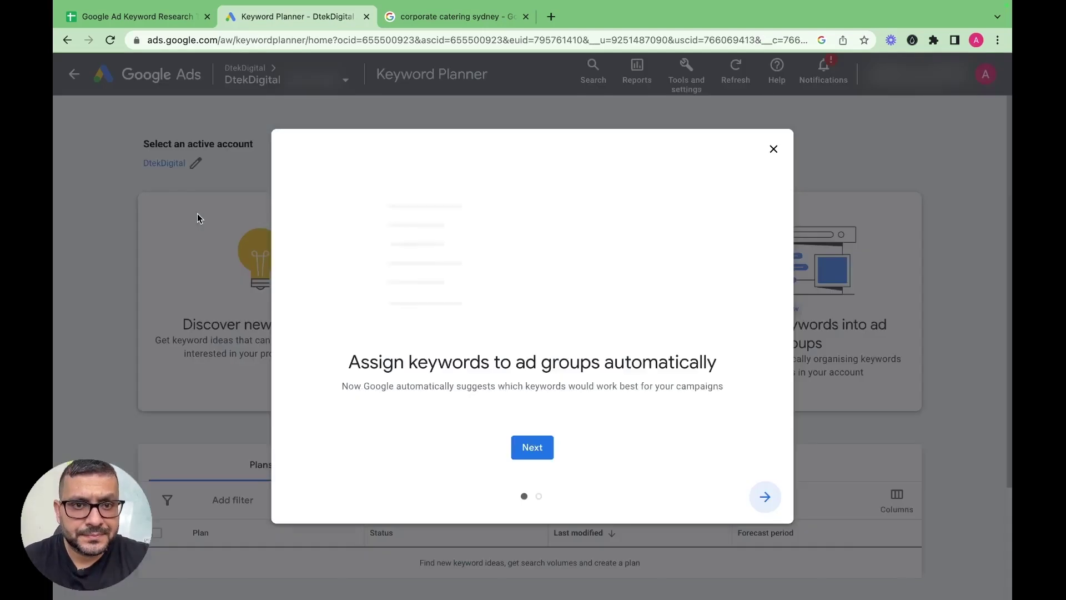
click(543, 459)
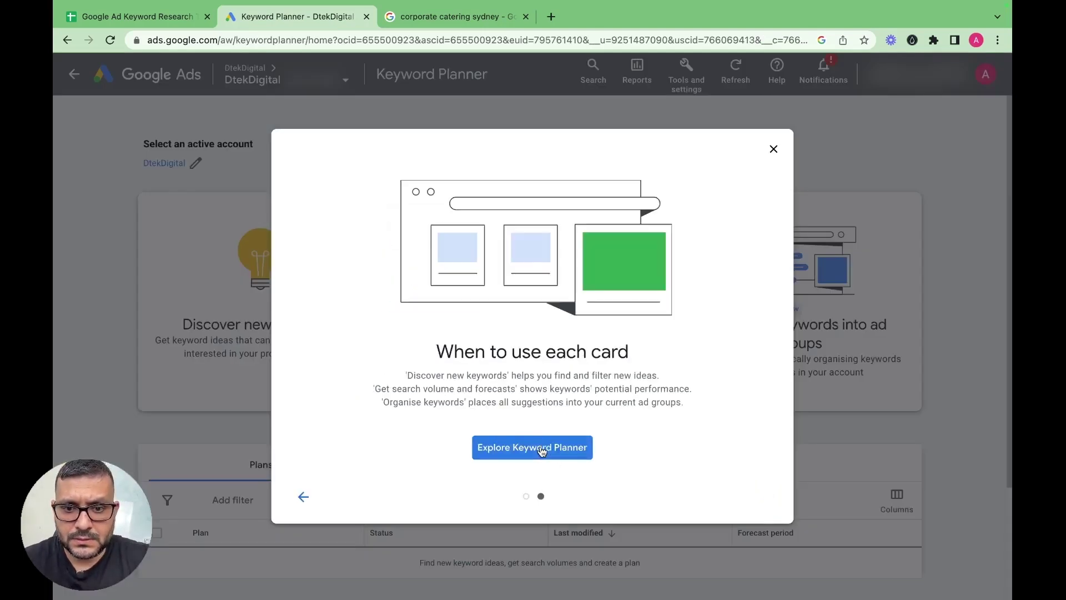
click(538, 447)
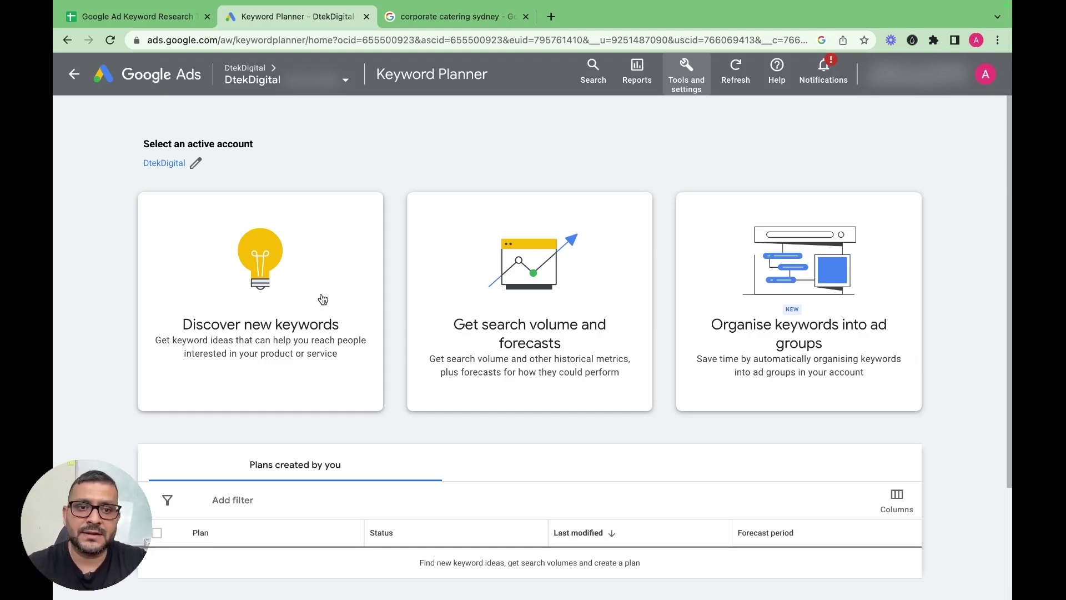
Step: Review the seed keyword list in the spreadsheet alongside the options offered on the Keyword Planner start page
click(139, 16)
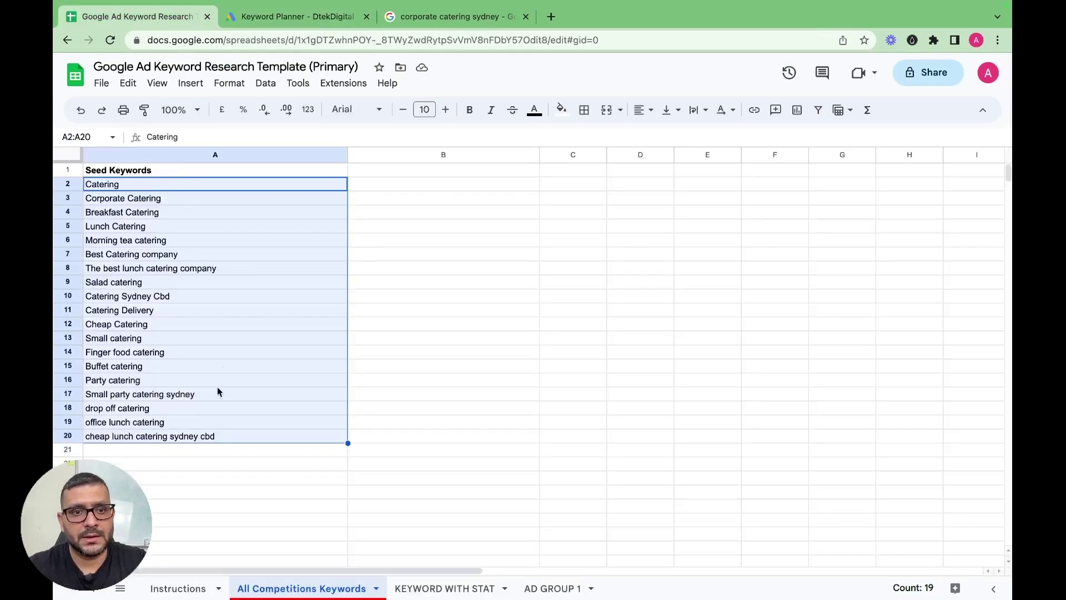
click(284, 19)
click(139, 17)
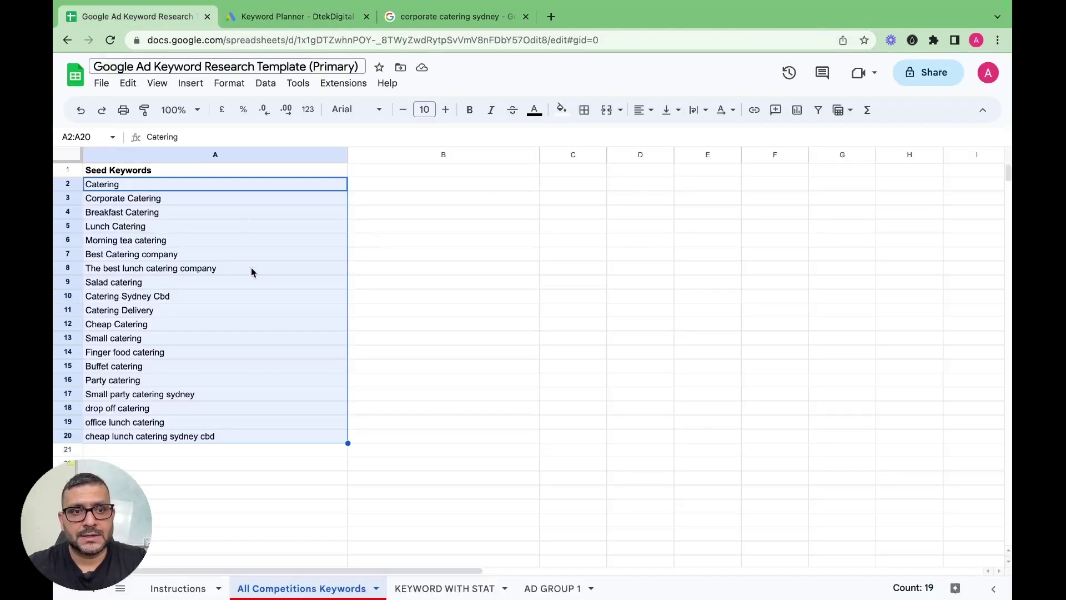
click(277, 18)
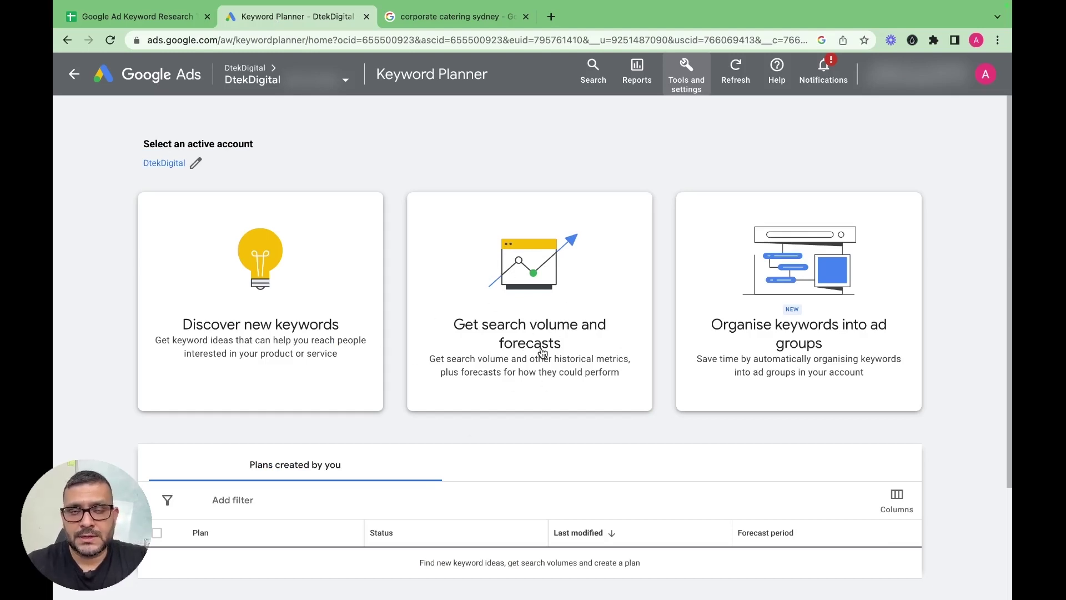
click(173, 23)
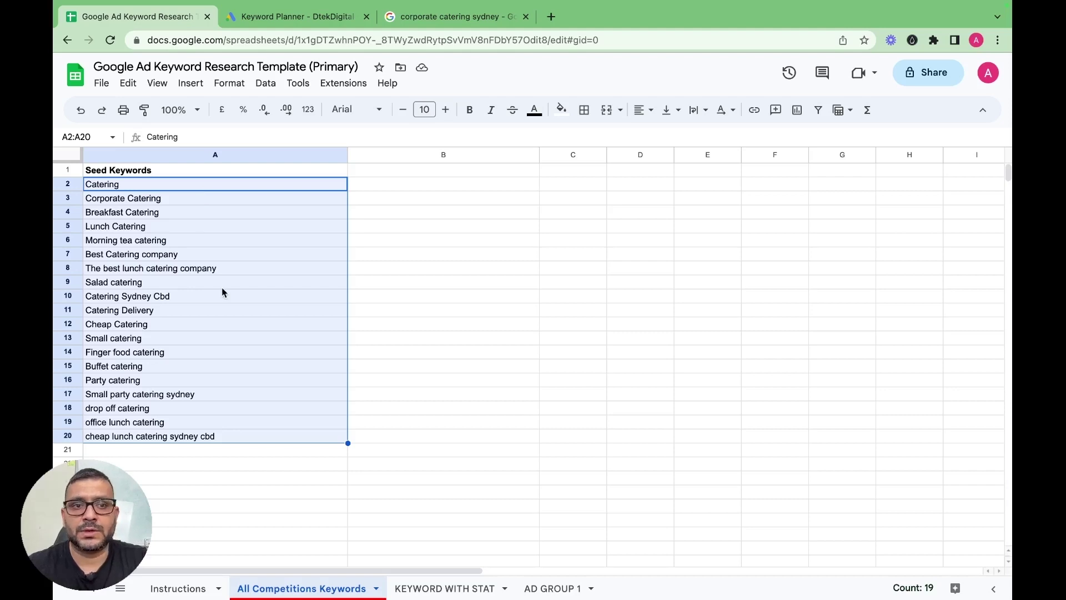
click(271, 20)
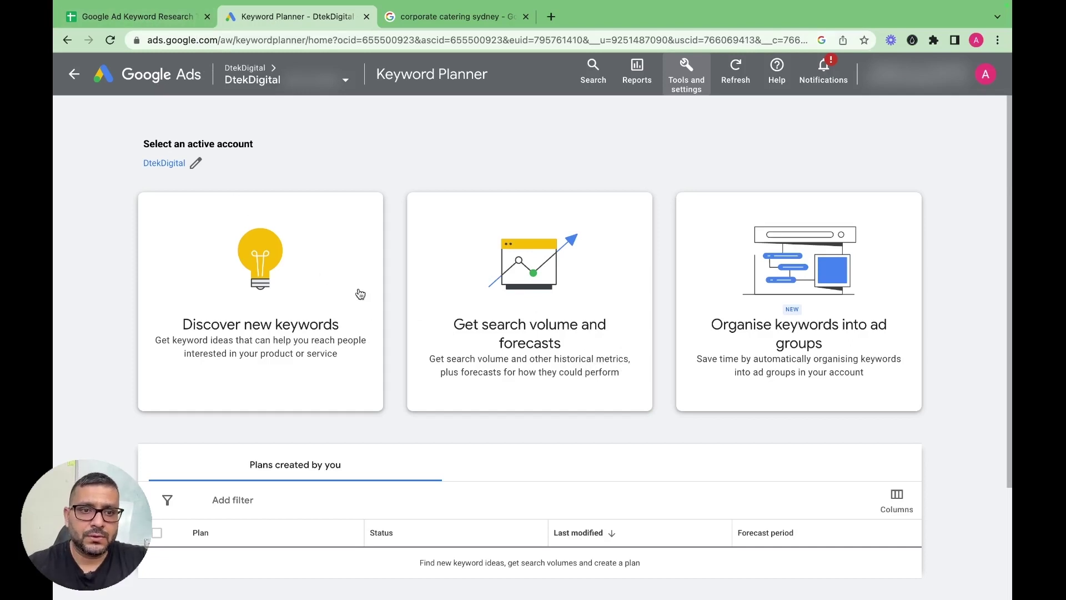
Step: Open Discover new keywords, check the option to start with a website, and return to starting with keywords
click(310, 272)
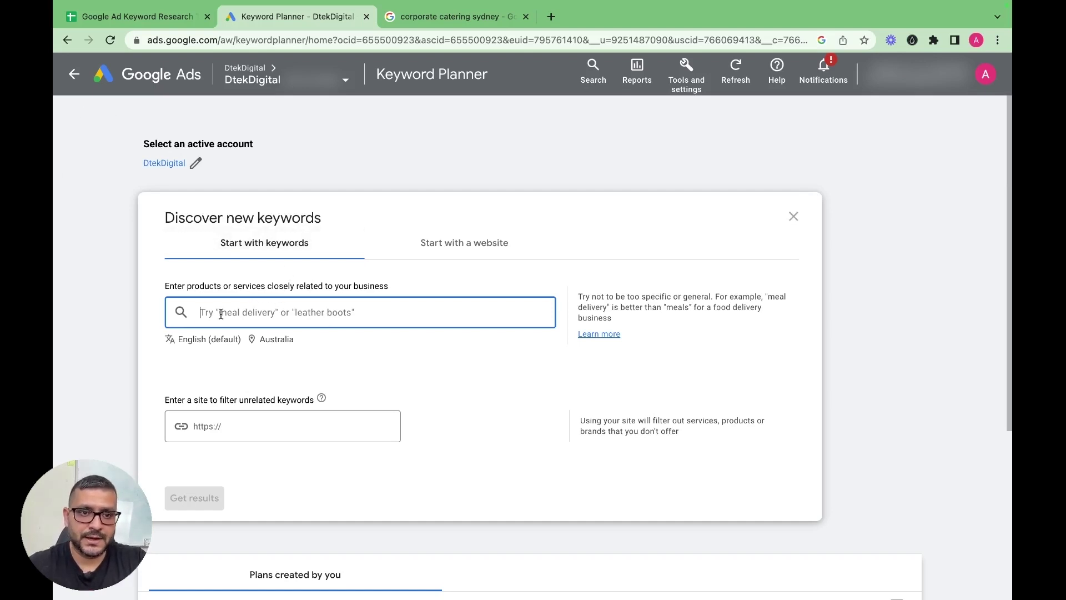
click(452, 248)
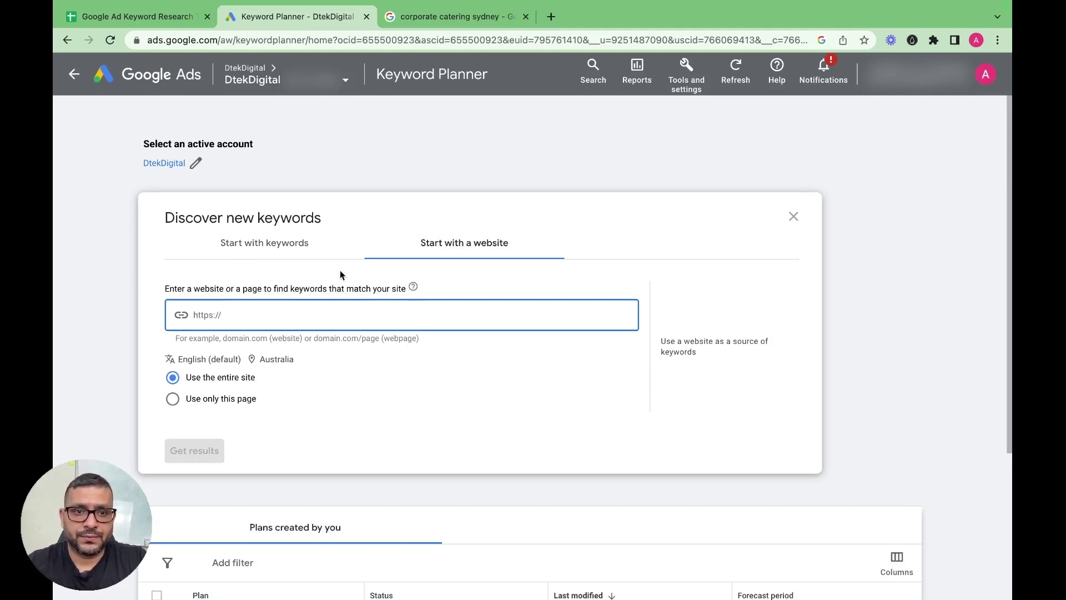
click(279, 242)
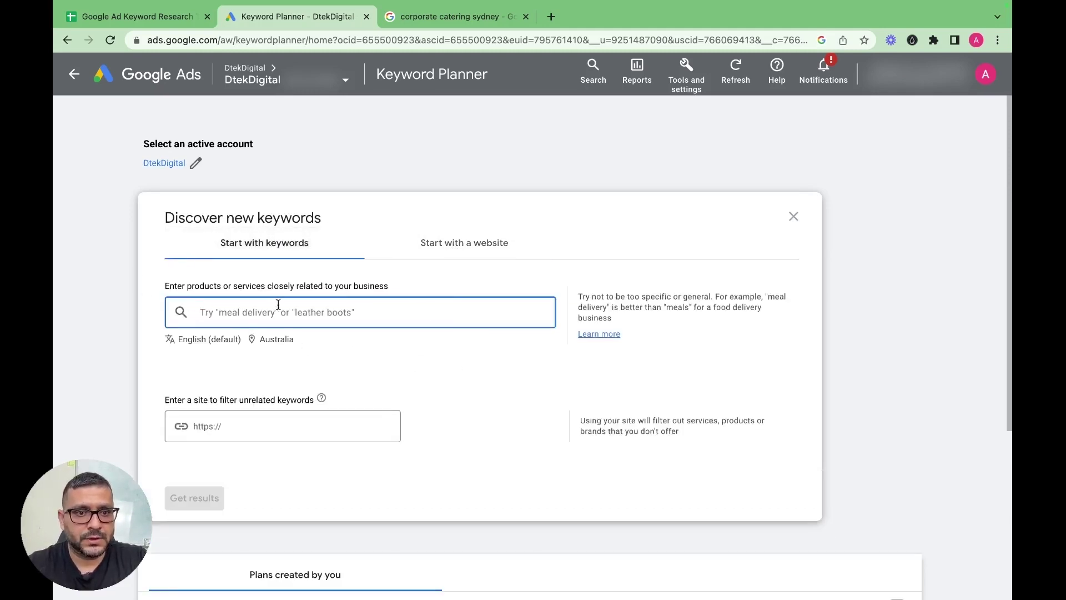
Step: Copy the seed keywords in A3:A13 of the spreadsheet and paste them as the products or services in Discover new keywords
click(146, 20)
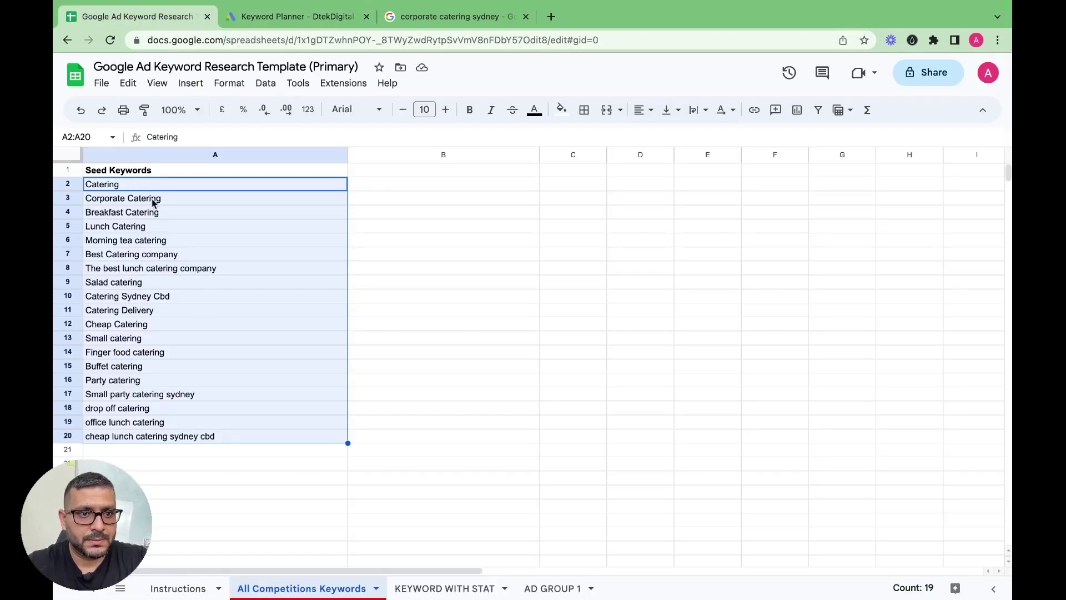
drag(151, 196, 165, 337)
key(ctrl+c)
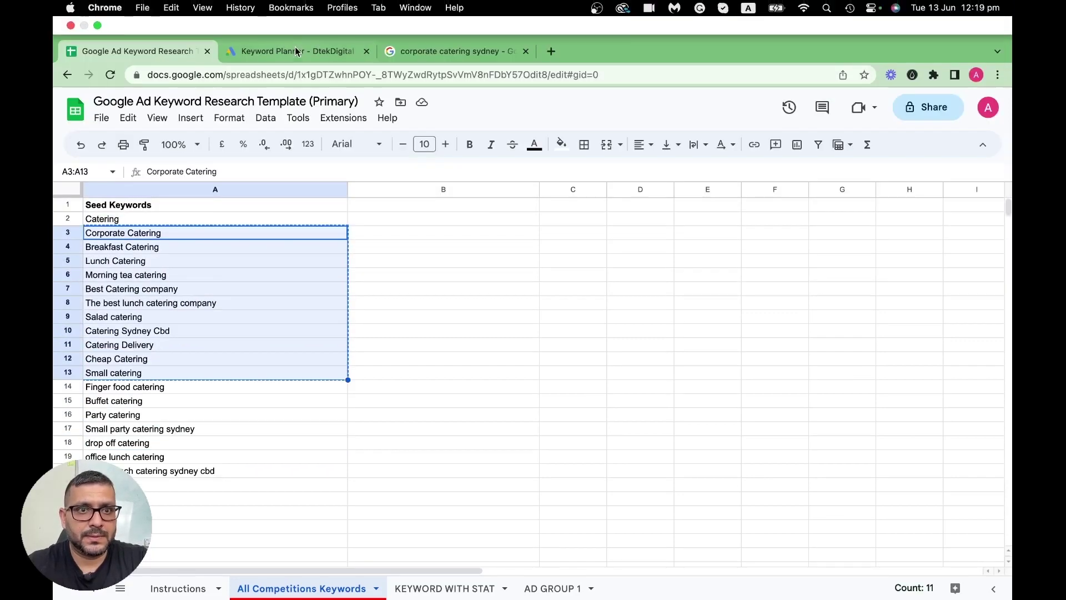
click(297, 22)
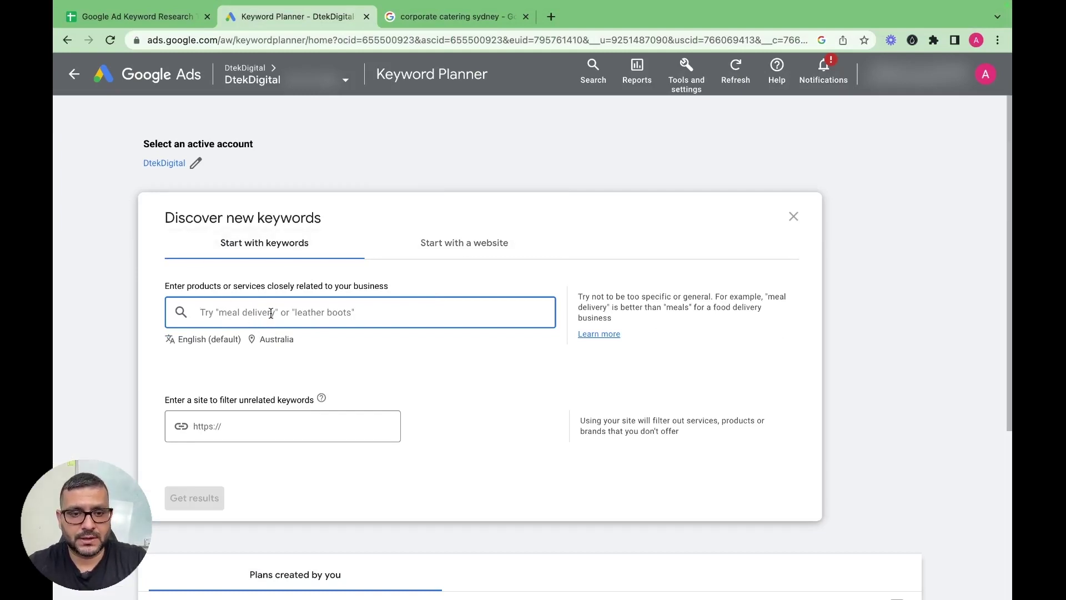
key(ctrl+v)
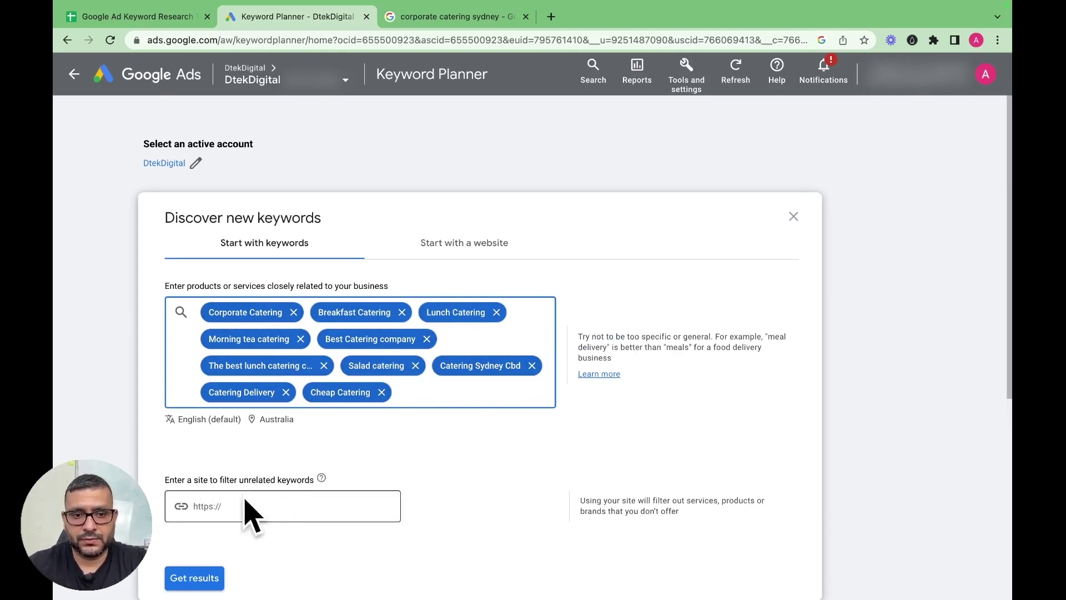
Step: Get the keyword ideas for the entered catering keywords and close the Refine keywords pane
scroll(394, 469, down, 1)
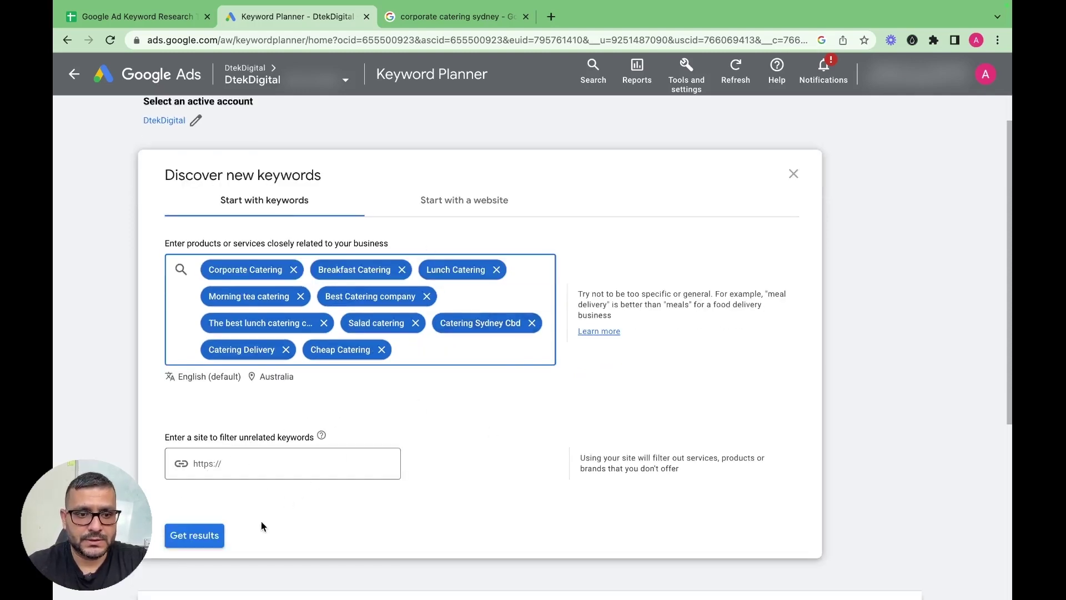
click(223, 535)
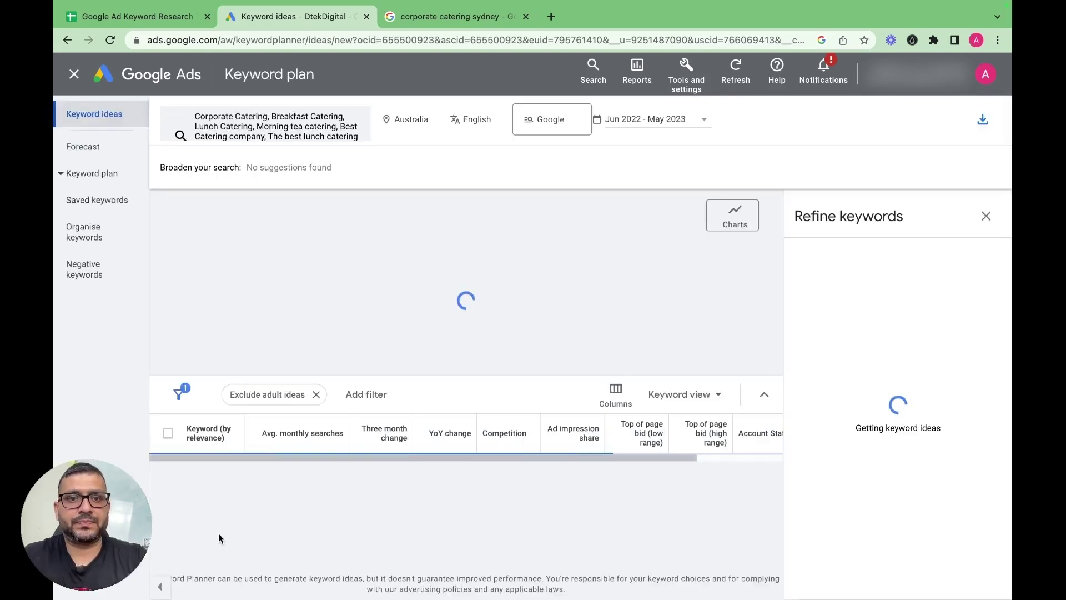
click(986, 216)
Step: Examine the first page of keyword ideas, including average monthly searches, competition and top of page bid ranges
scroll(583, 475, down, 1)
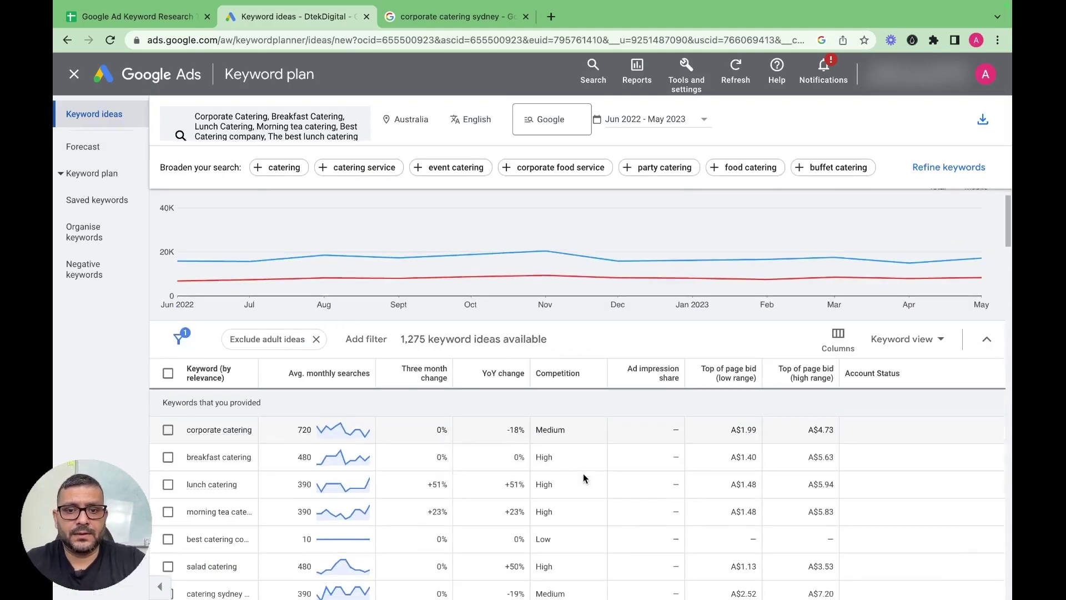
scroll(393, 382, down, 1)
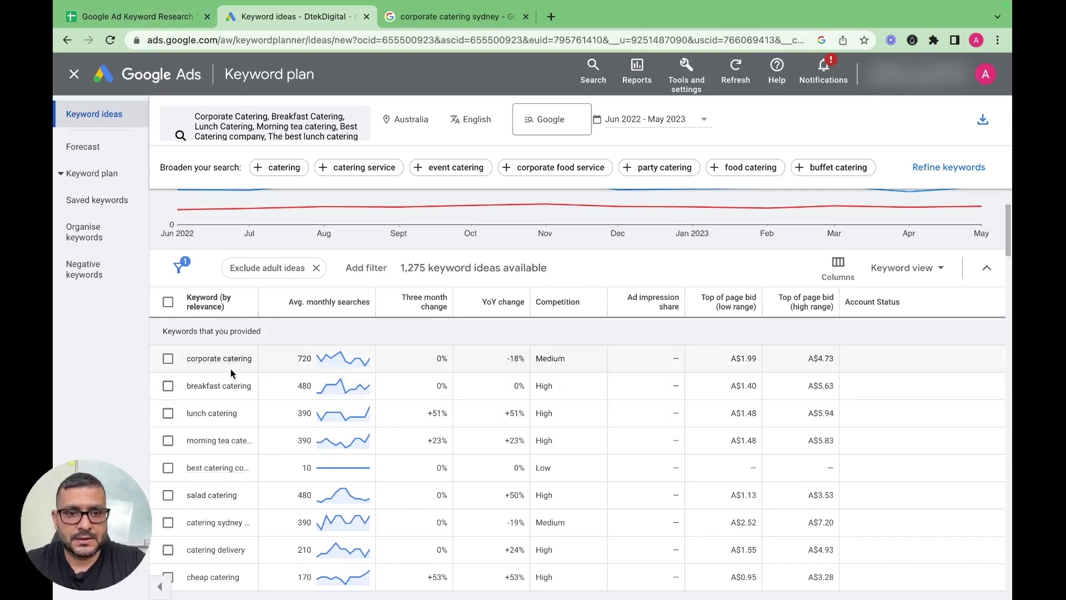
scroll(311, 363, down, 1)
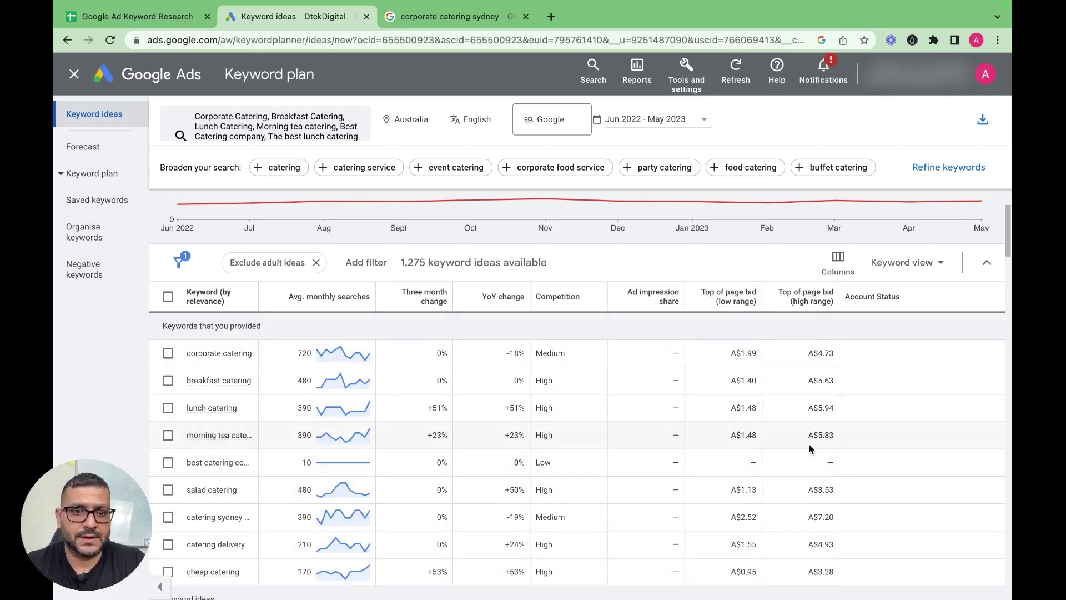
scroll(814, 448, up, 1)
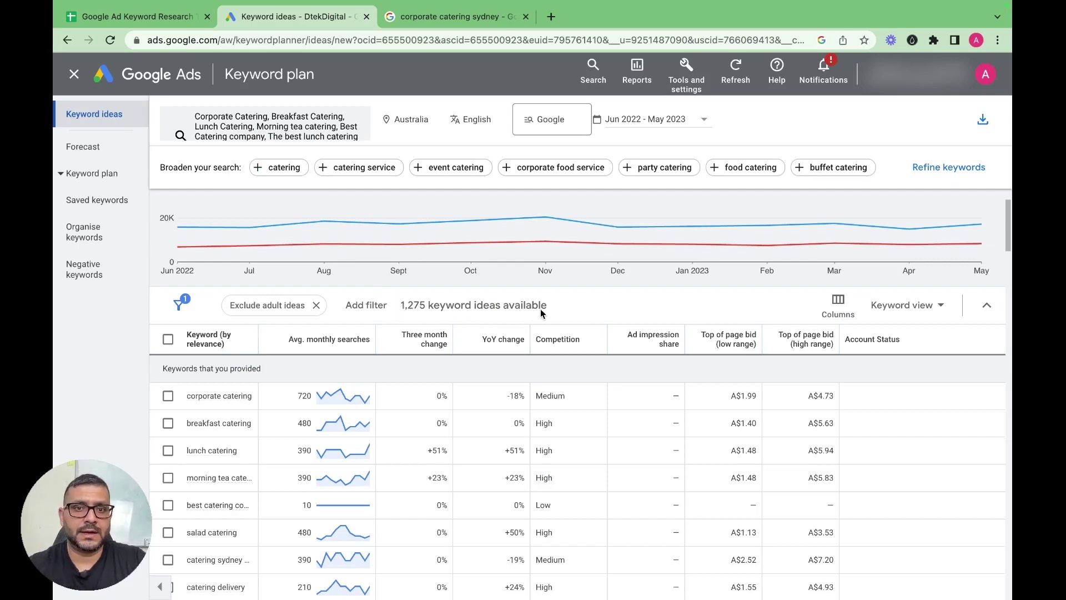
scroll(587, 492, down, 10)
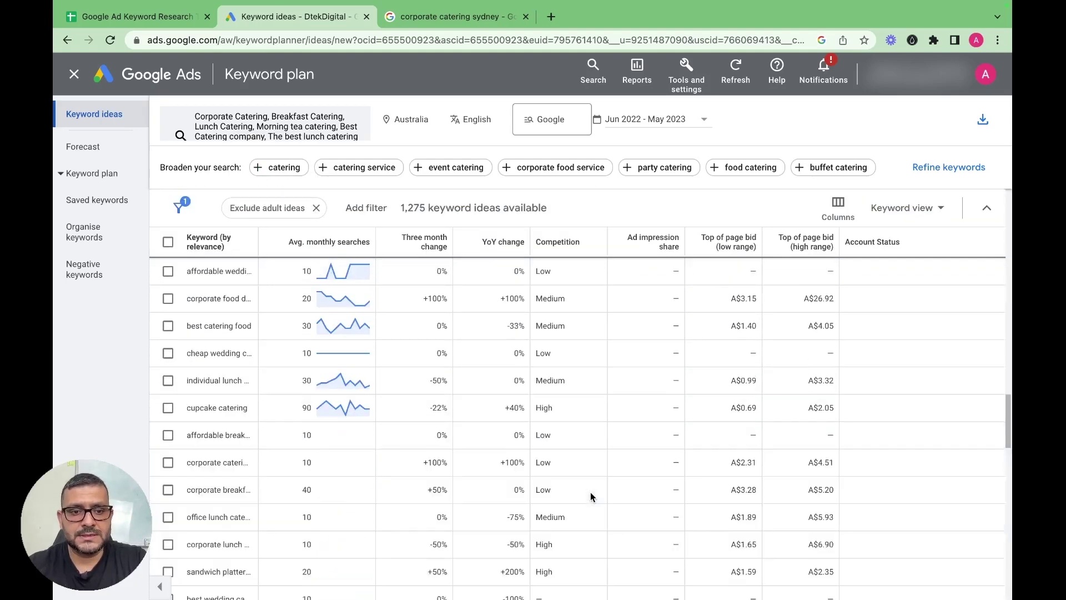
scroll(590, 496, down, 10)
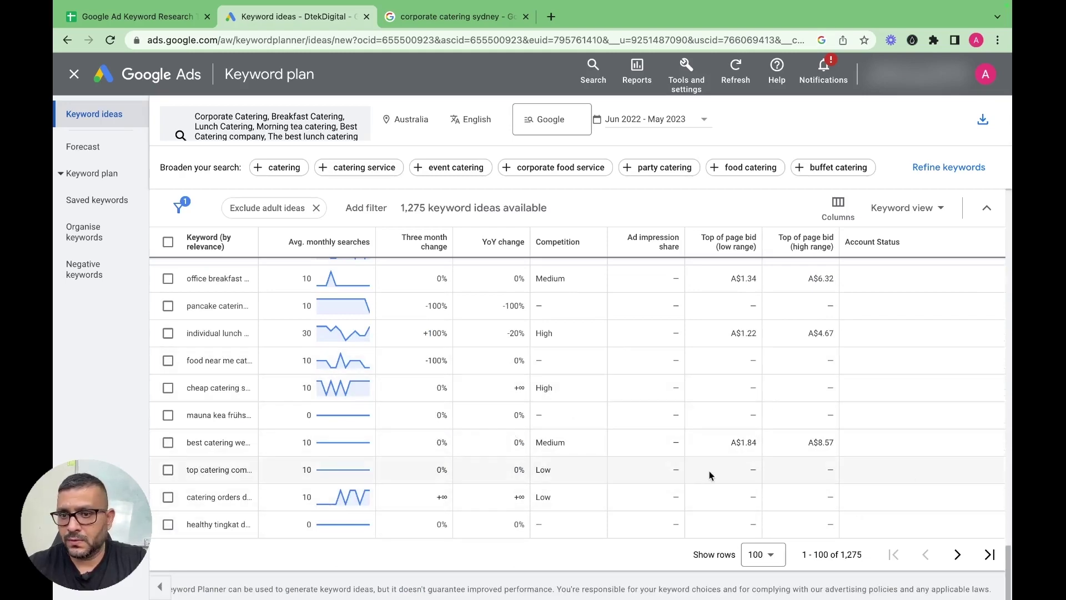
scroll(816, 426, up, 20)
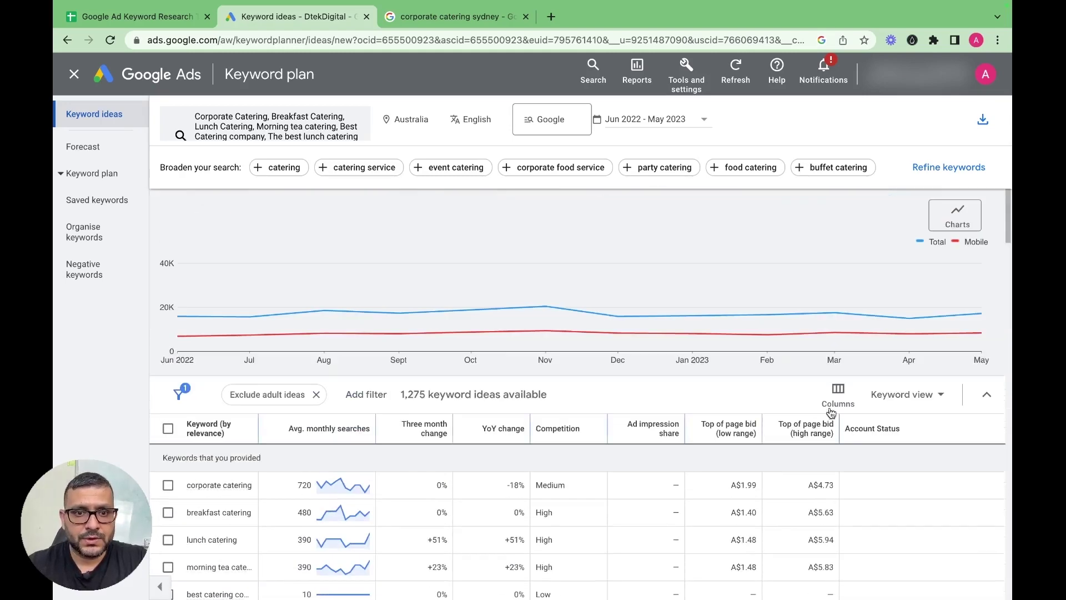
click(405, 124)
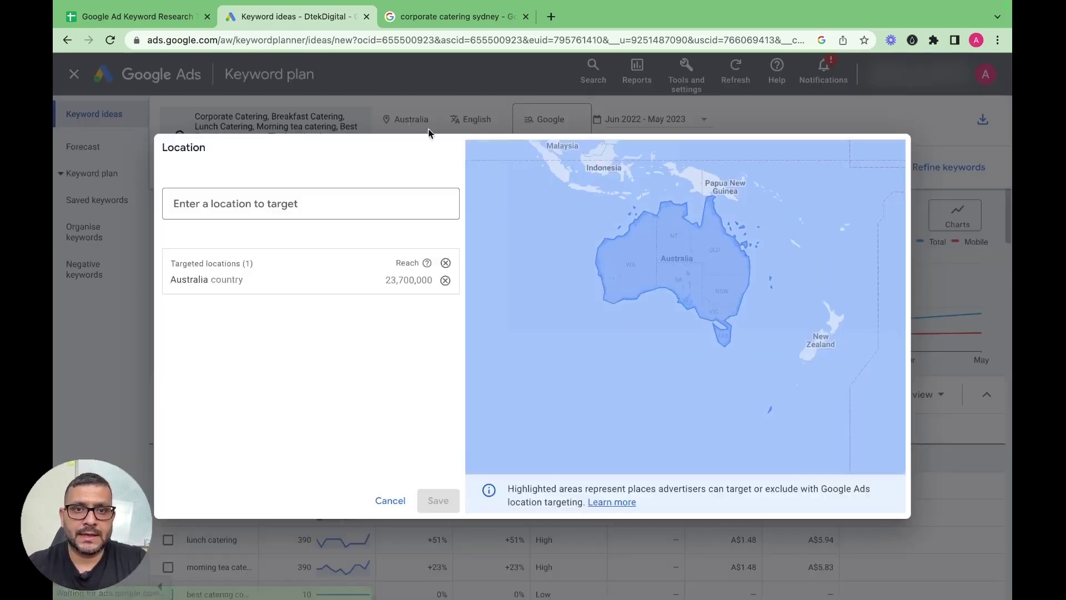
click(395, 501)
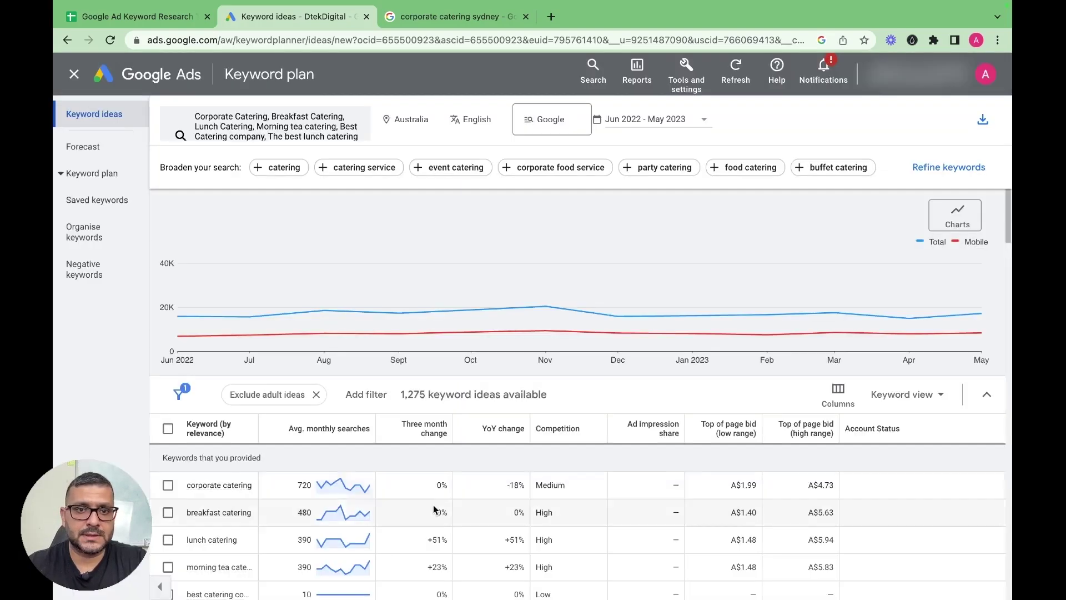
scroll(633, 428, down, 1)
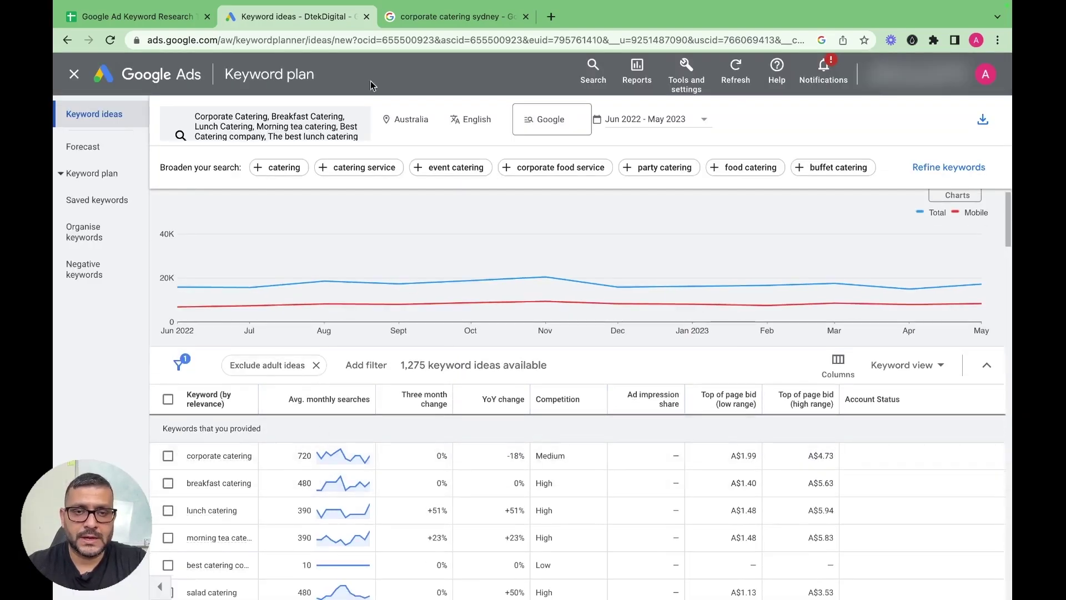
Step: Change the targeted location from the whole country to Sydney, New South Wales, Australia, removing Australia, and save it
click(411, 122)
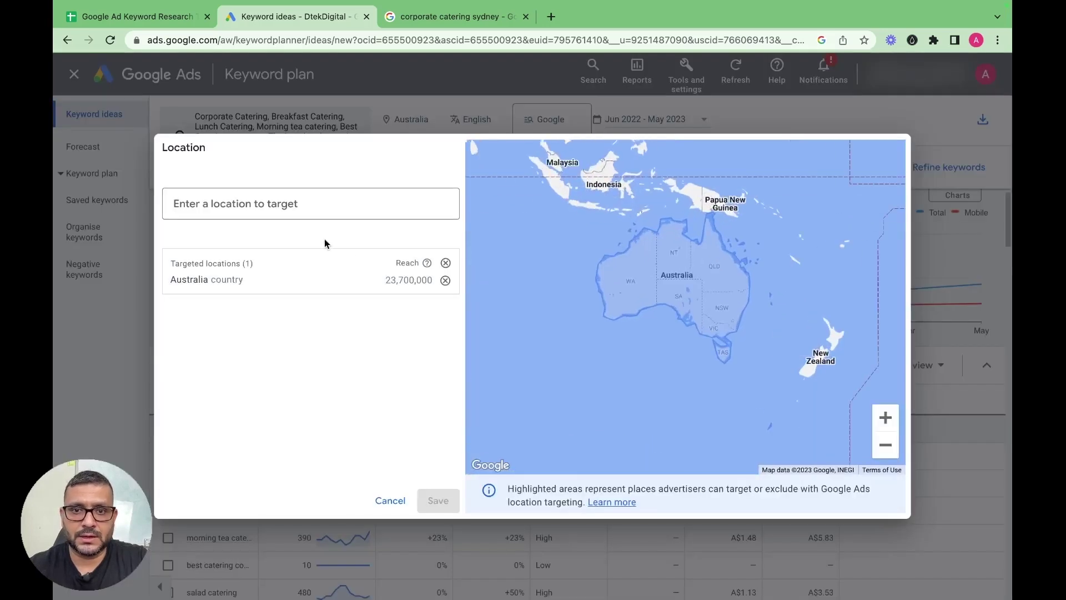
click(297, 208)
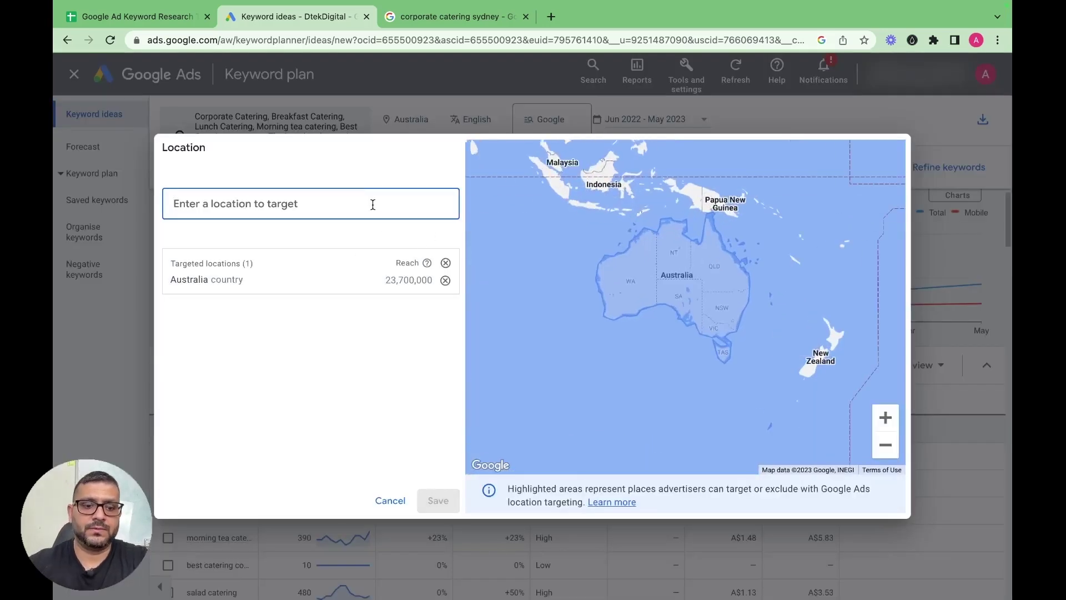
text(sydbey)
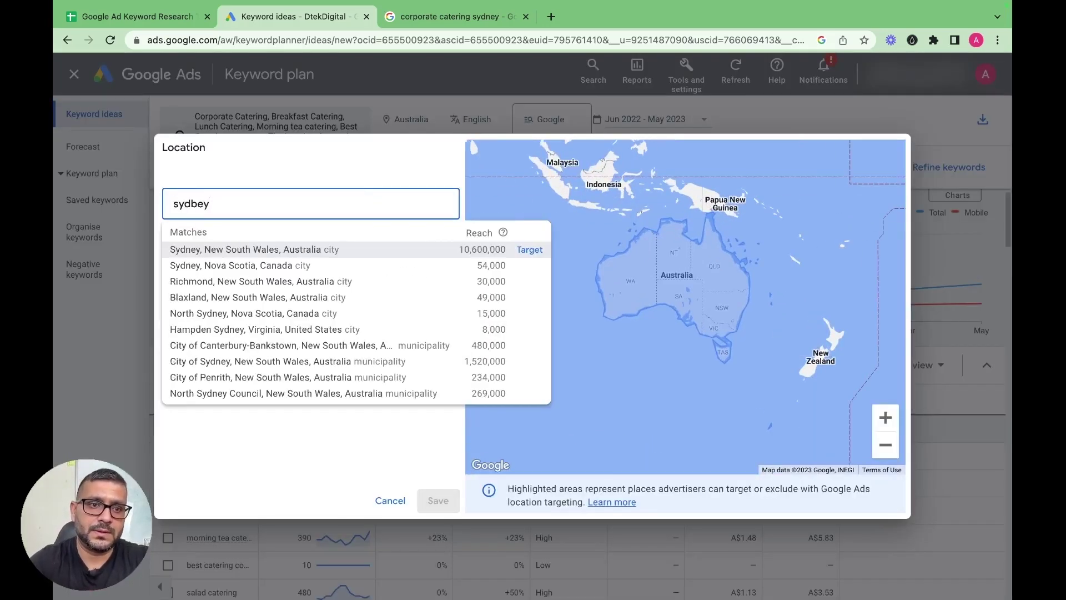
key(BackSpace)
key(BackSpace)
key(BackSpace)
text(ney)
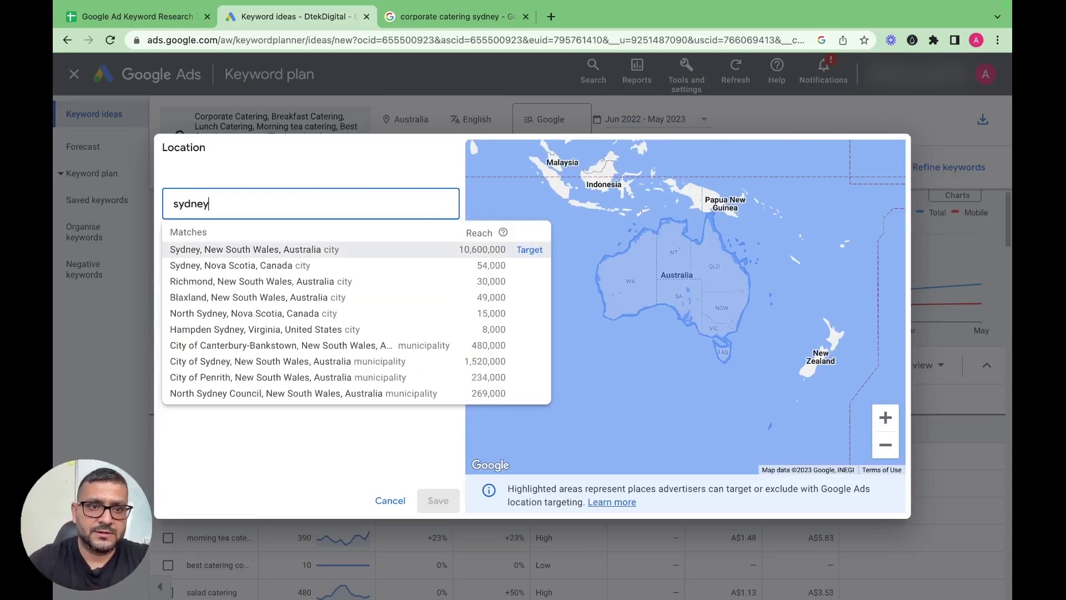
click(527, 251)
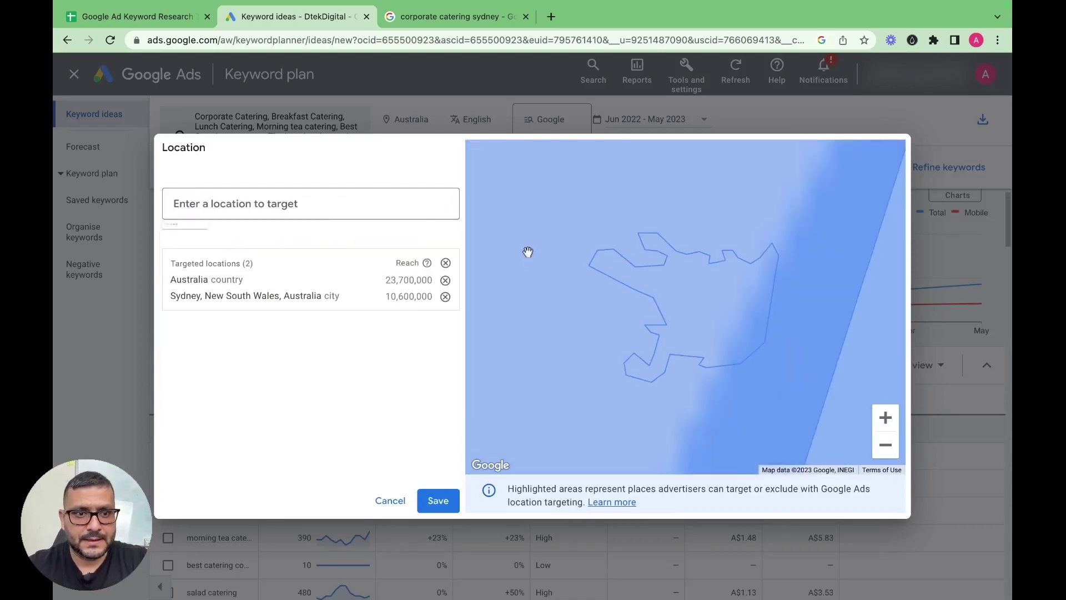
click(444, 280)
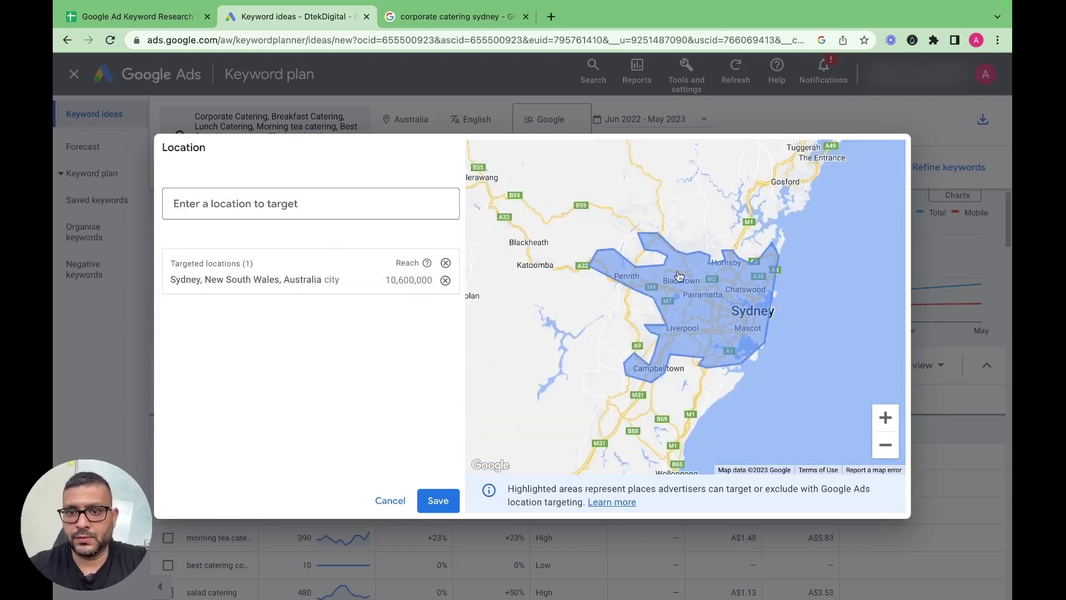
click(430, 501)
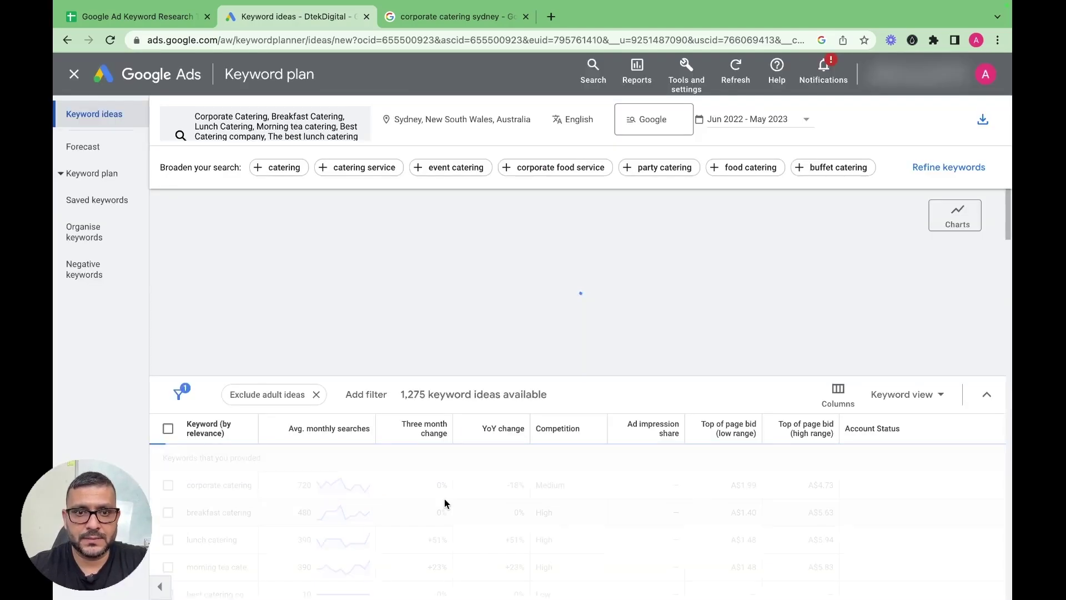
Step: Widen the Keyword column to fit the full keyword names and review the provided keywords and the ideas below them
scroll(661, 483, down, 2)
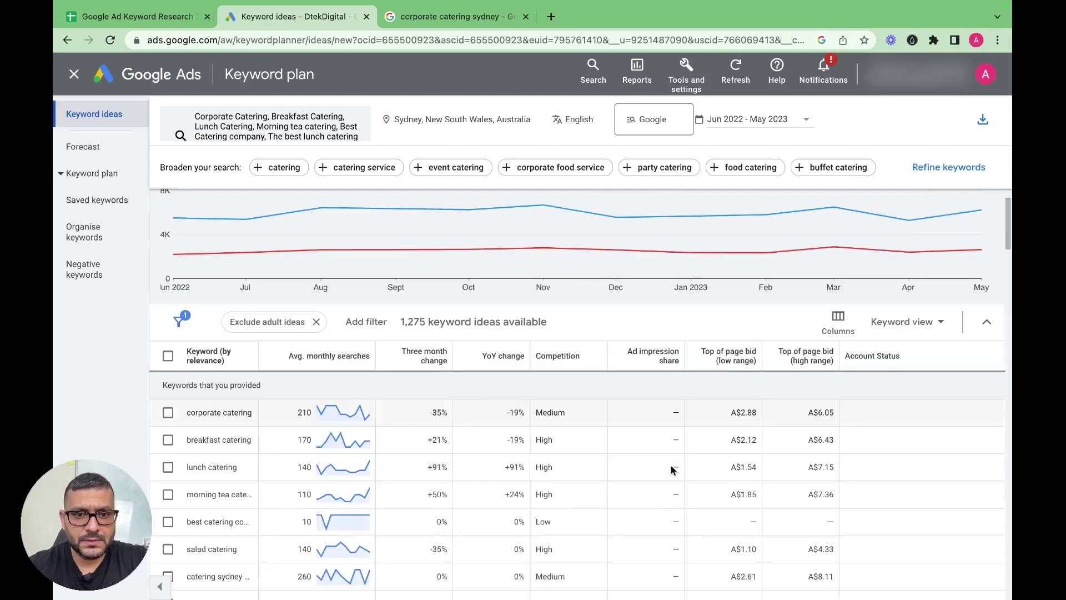
scroll(413, 469, down, 1)
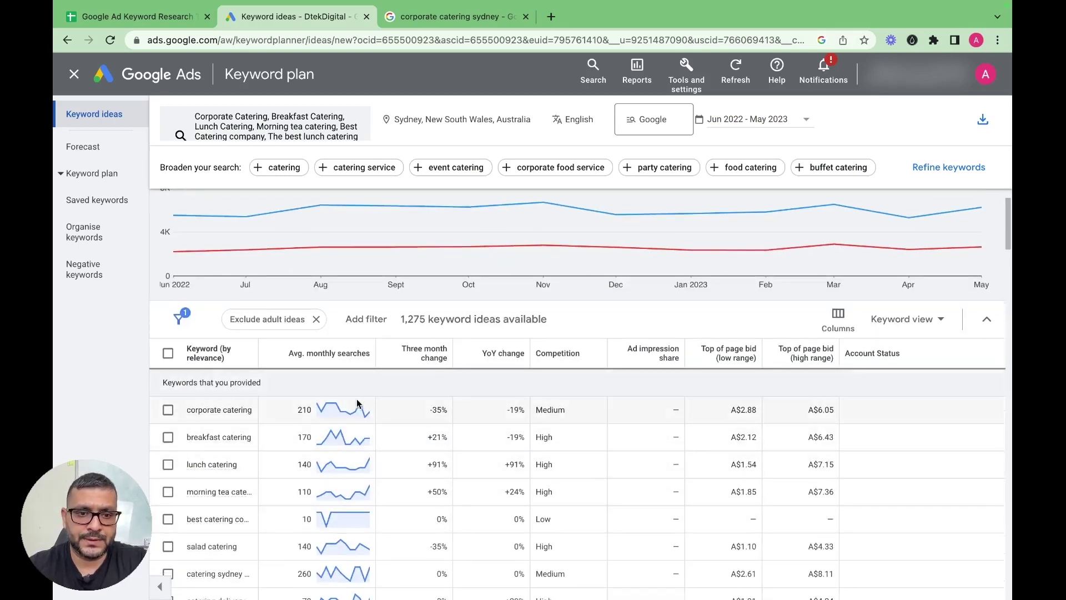
scroll(432, 460, down, 1)
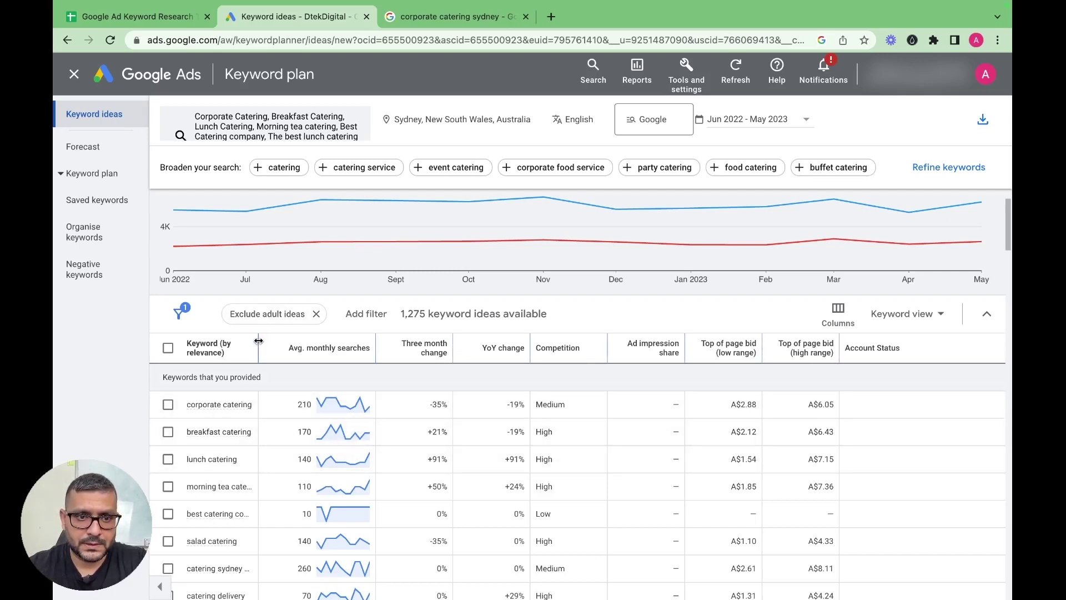
drag(259, 340, 314, 342)
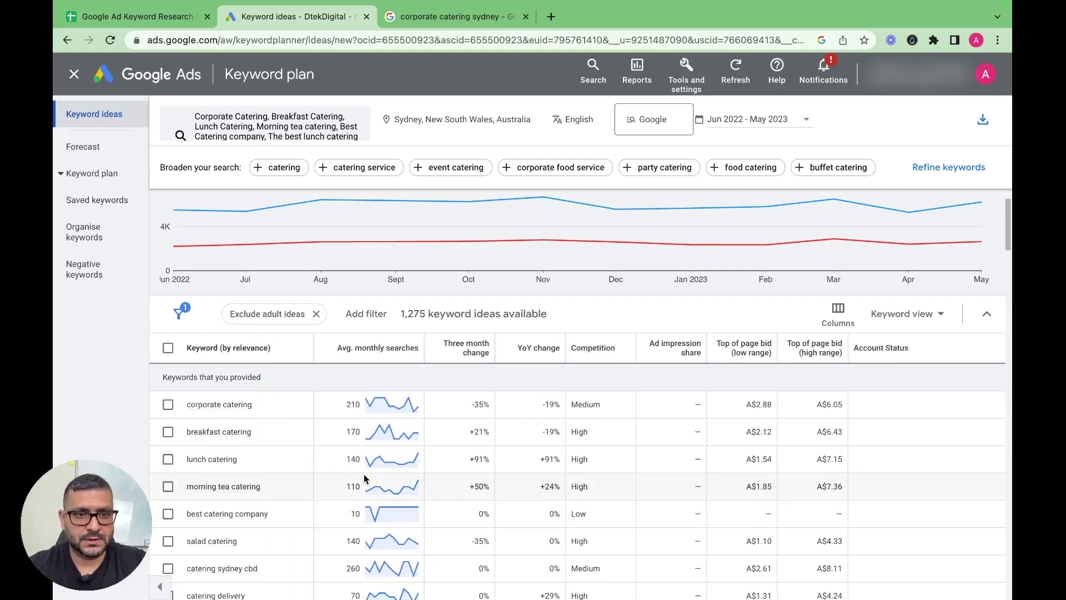
scroll(364, 474, down, 2)
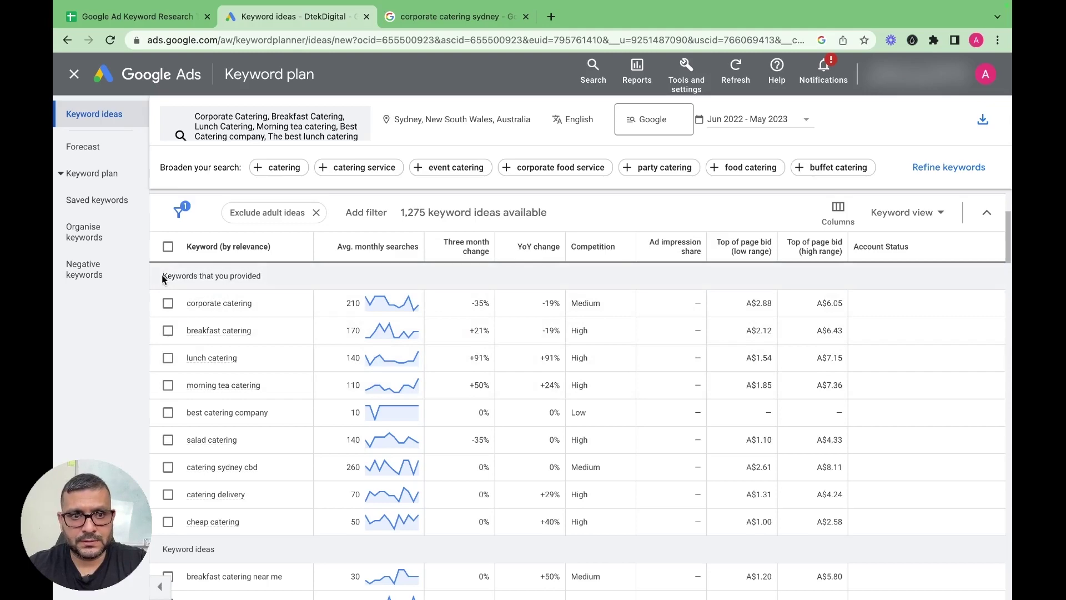
drag(163, 279, 261, 276)
scroll(311, 478, down, 10)
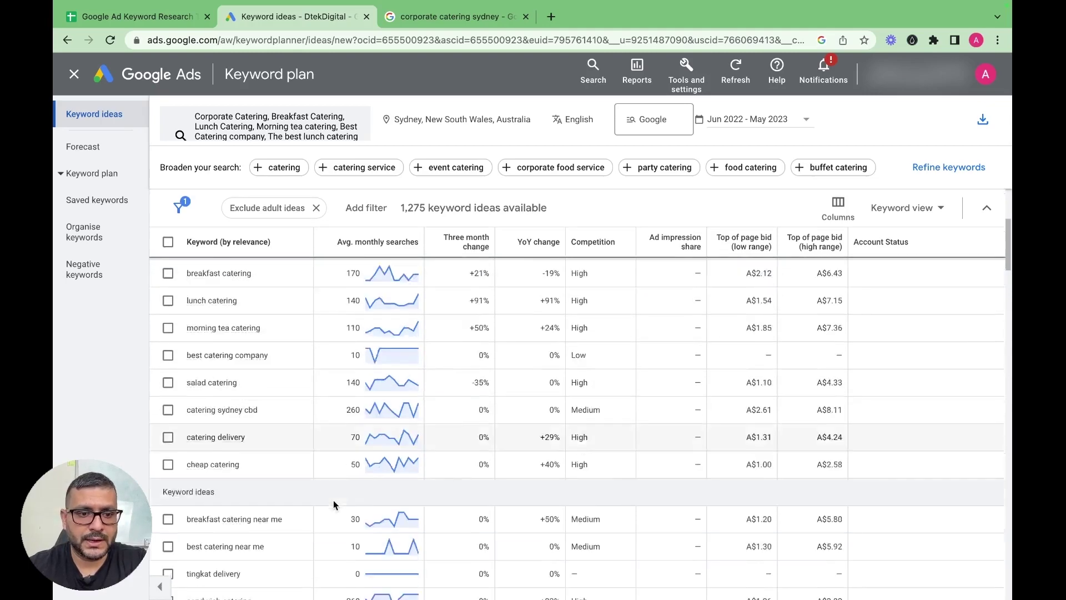
scroll(331, 505, up, 8)
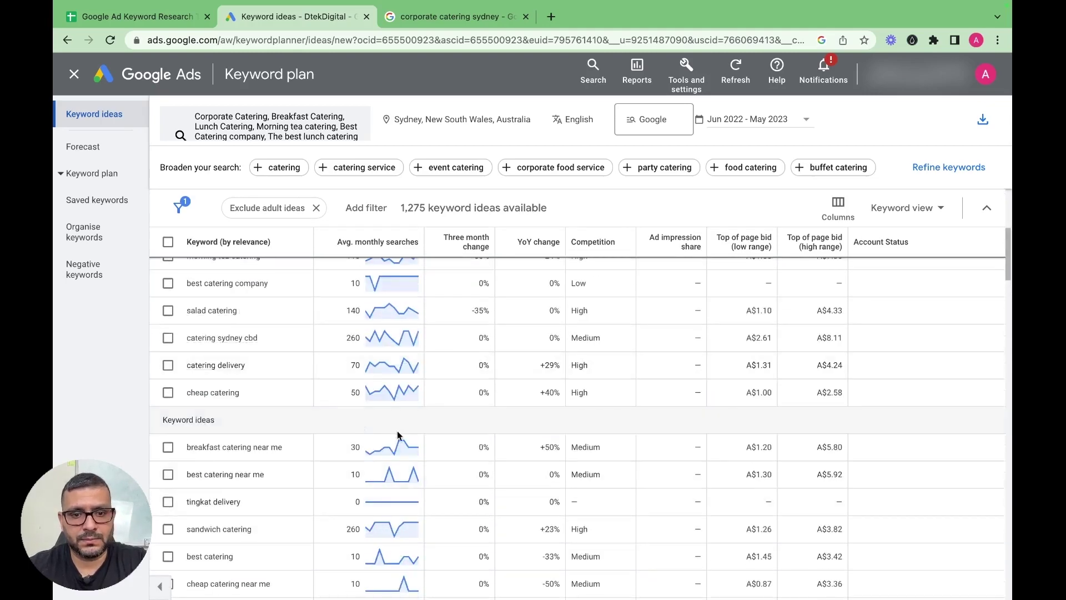
scroll(464, 445, up, 5)
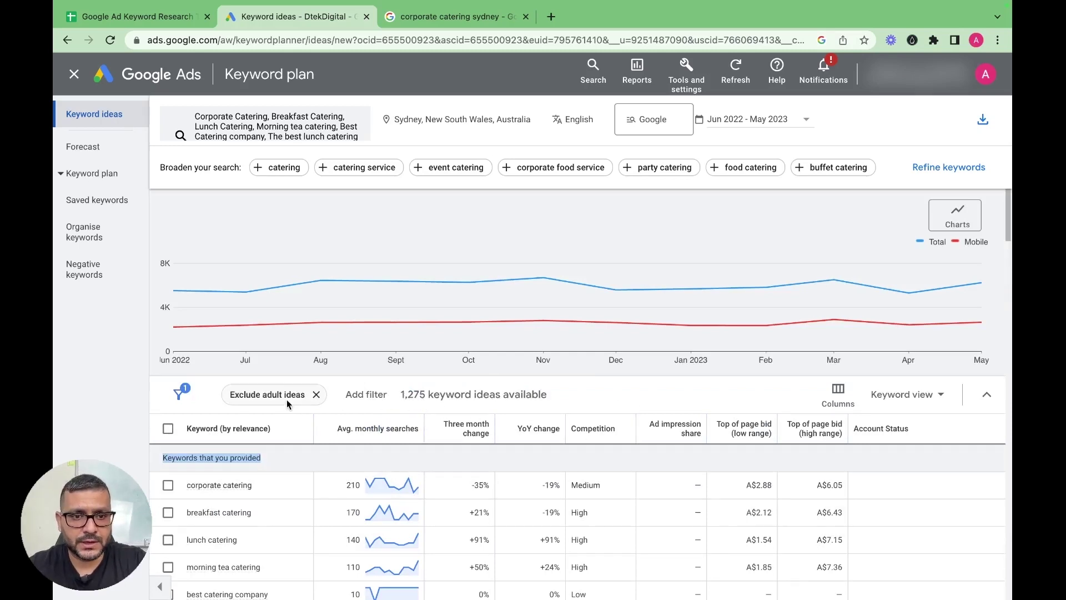
click(376, 394)
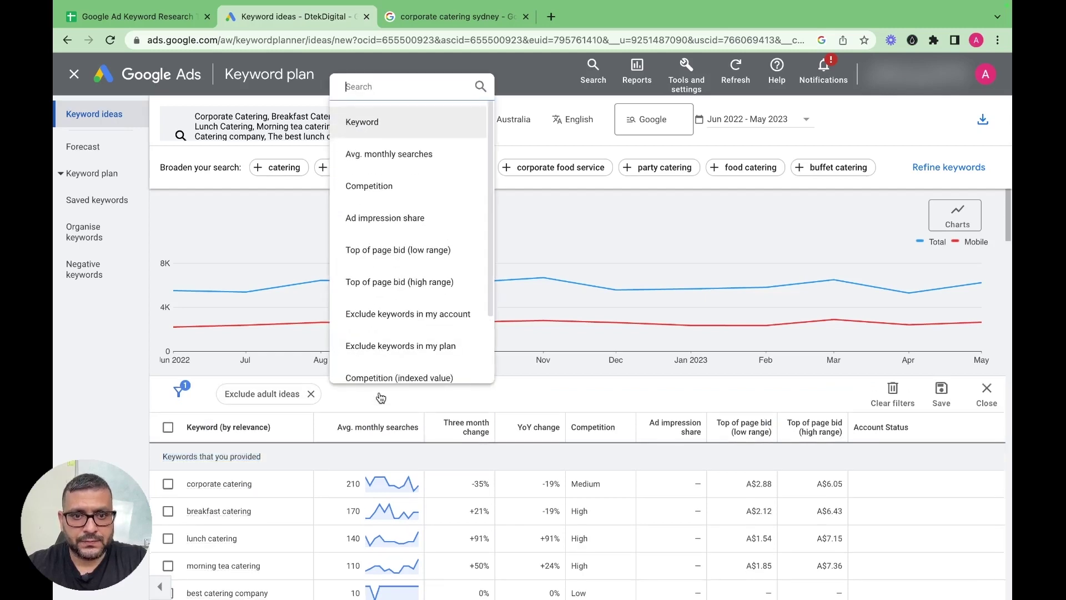
click(414, 155)
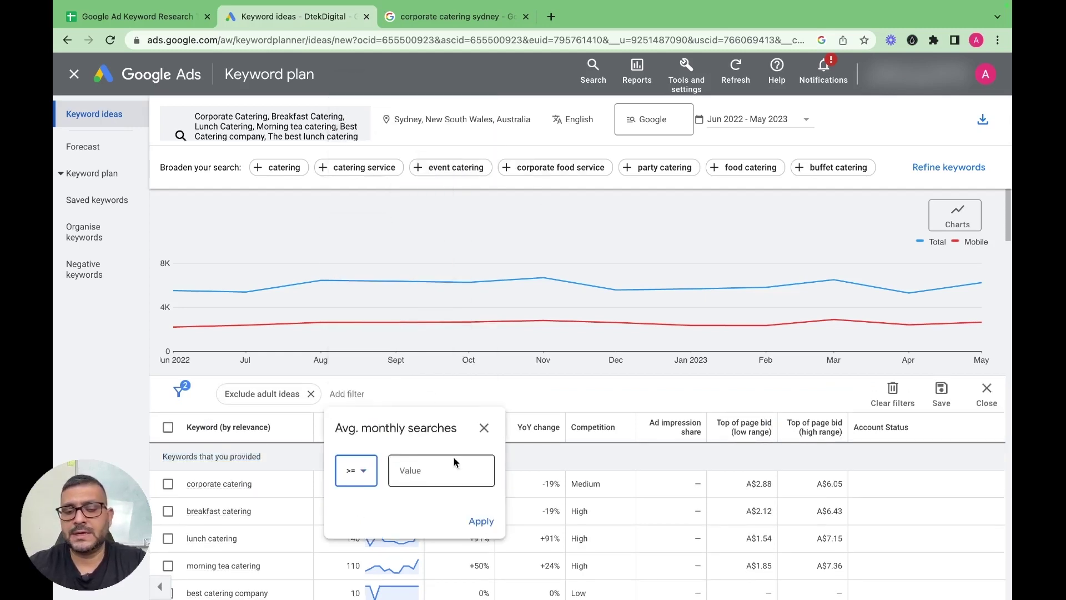
click(432, 473)
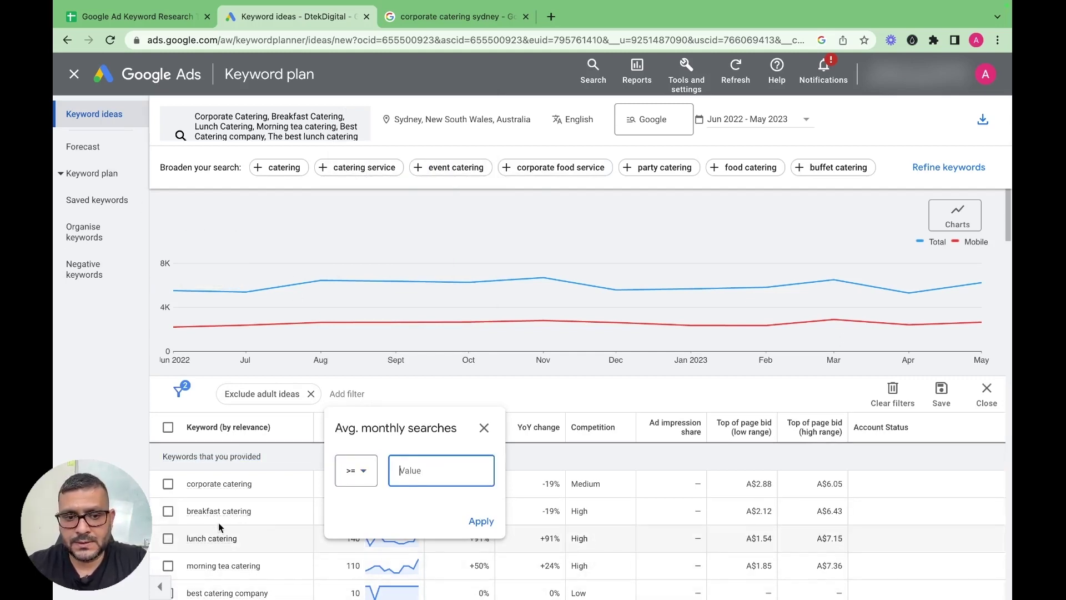
click(484, 428)
Step: Filter the keyword ideas to those with average monthly searches of at least 10
scroll(550, 514, down, 10)
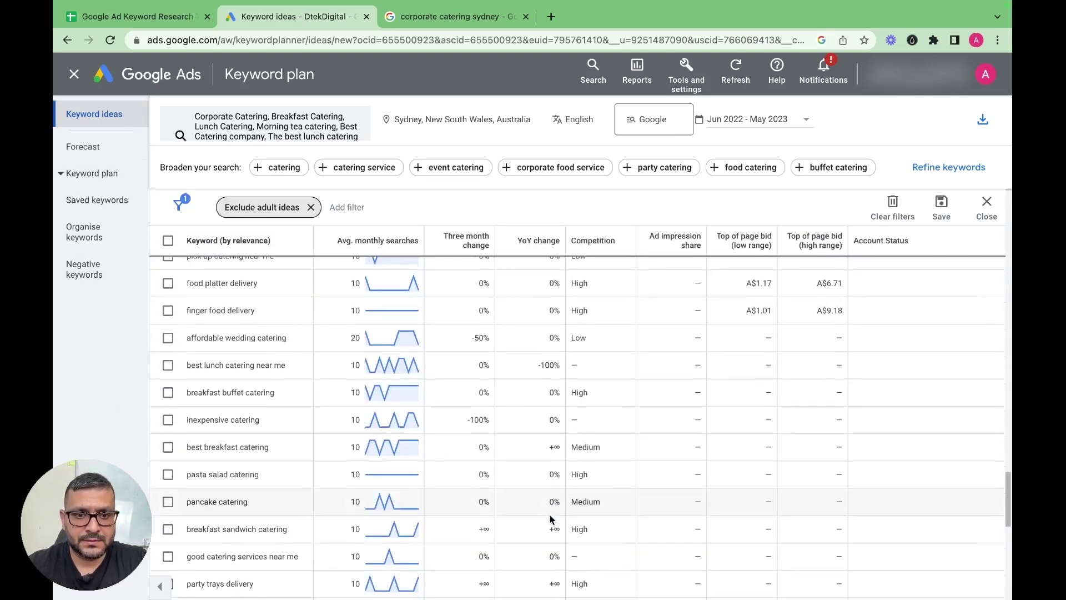
scroll(550, 519, down, 2)
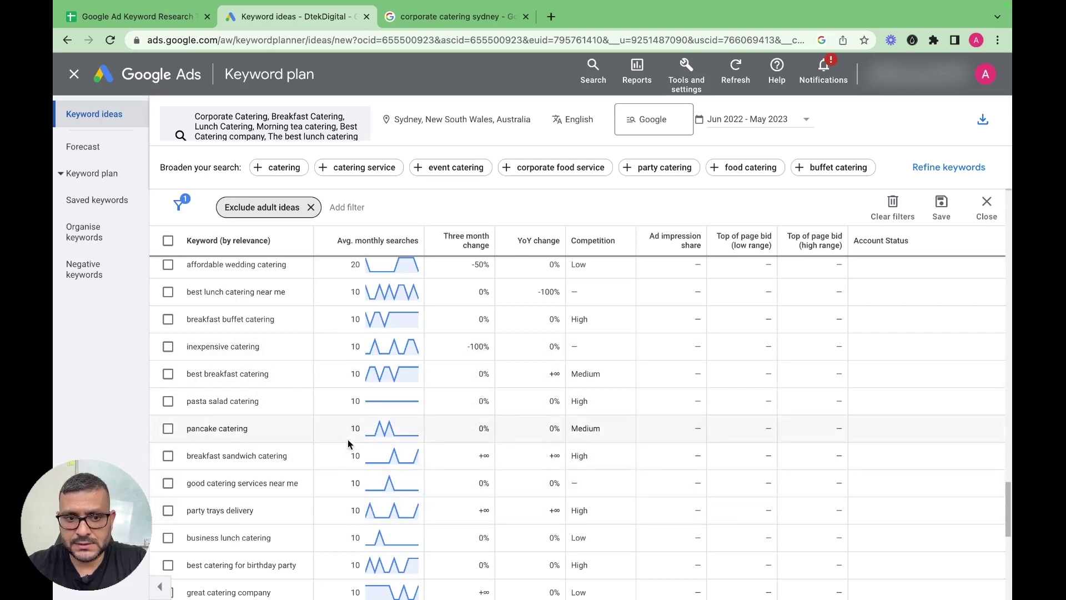
scroll(478, 499, down, 6)
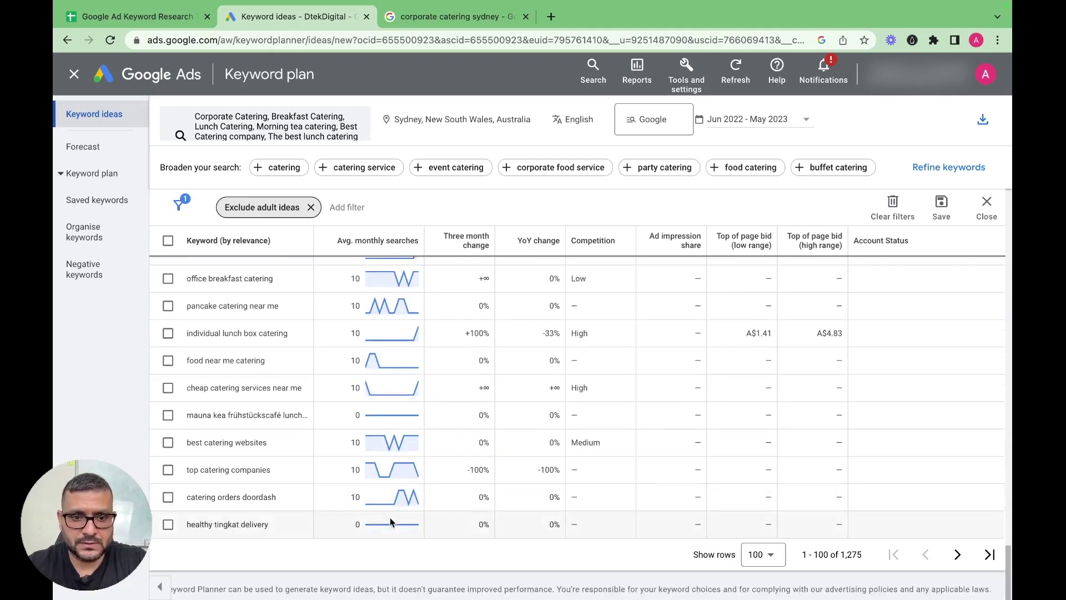
scroll(389, 522, up, 20)
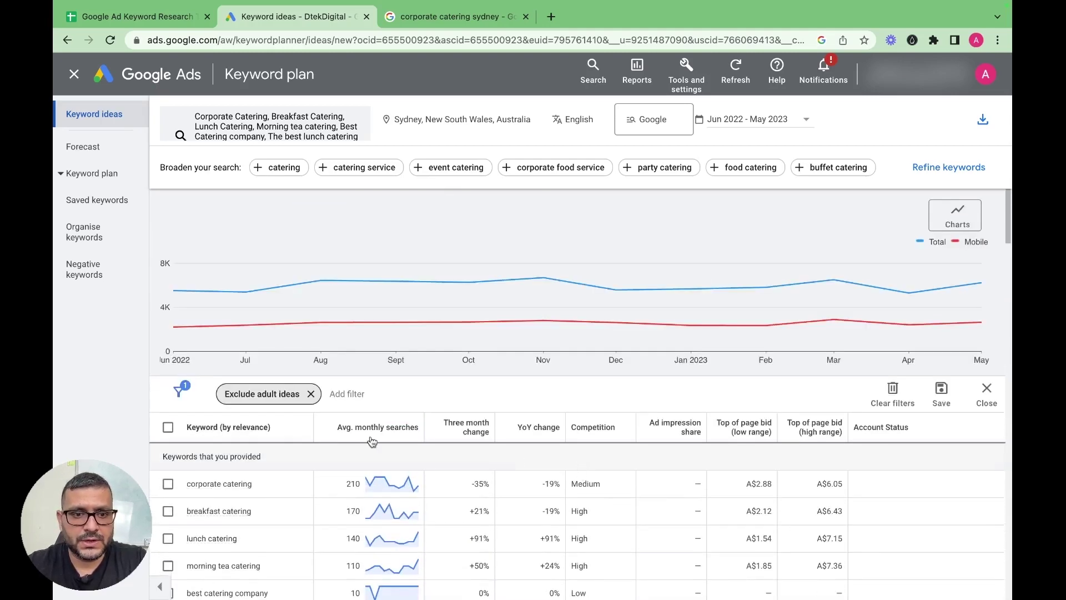
click(347, 394)
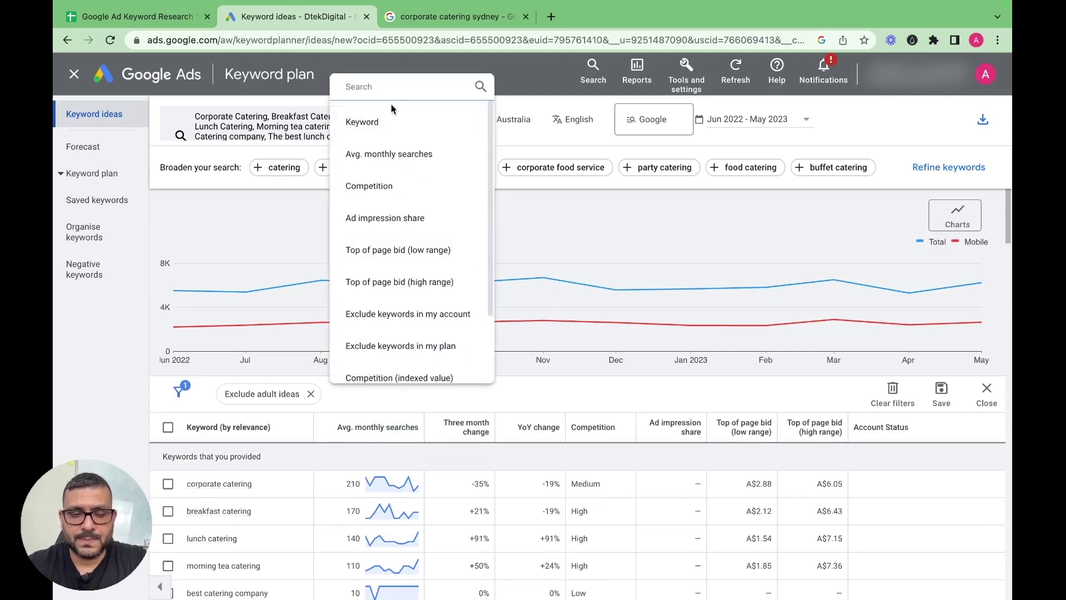
click(389, 155)
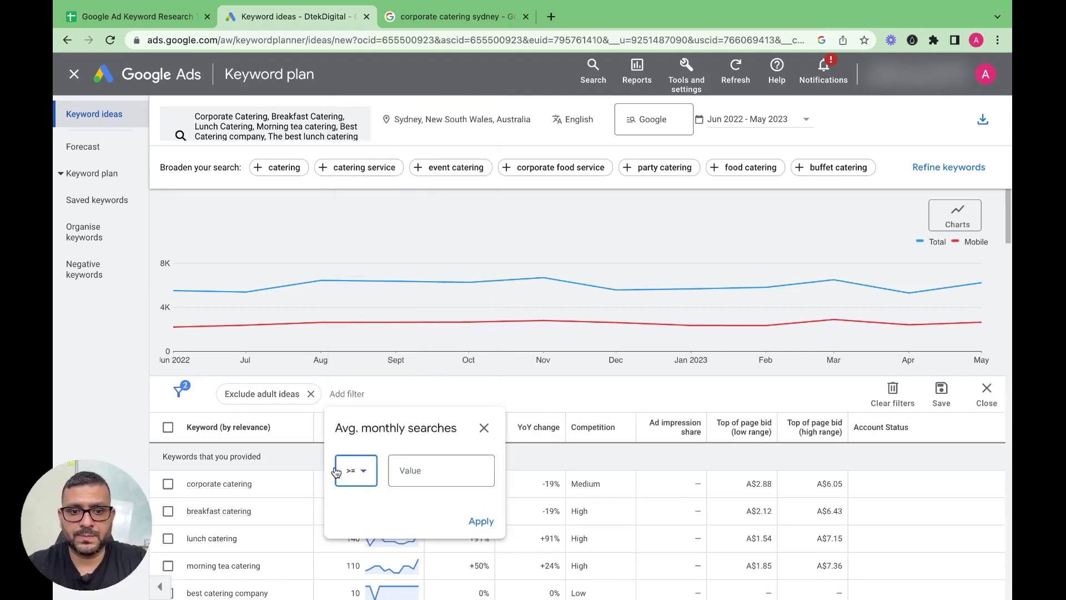
click(366, 473)
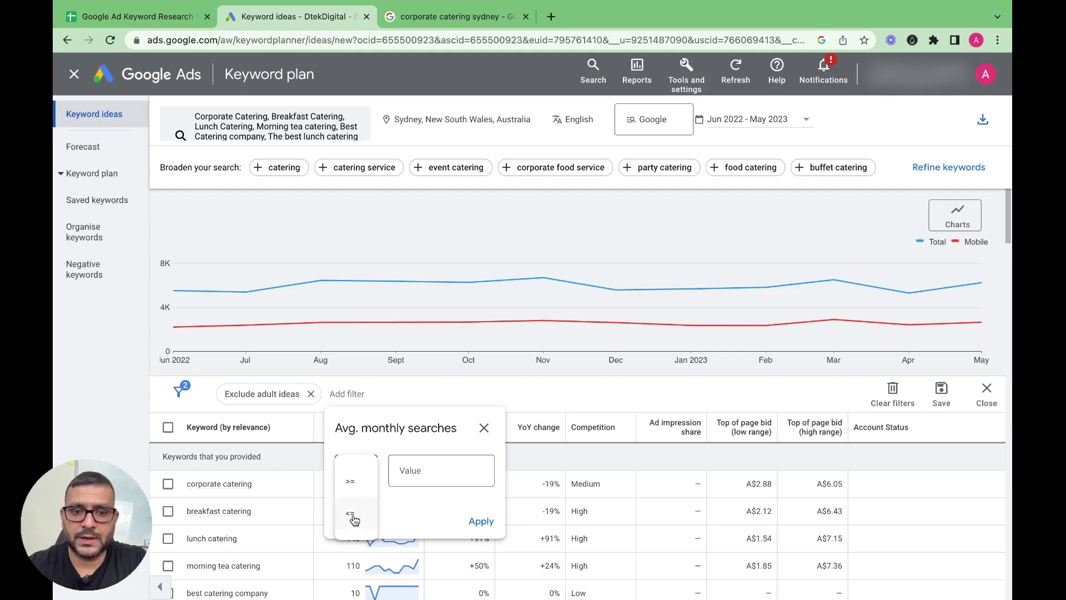
click(350, 481)
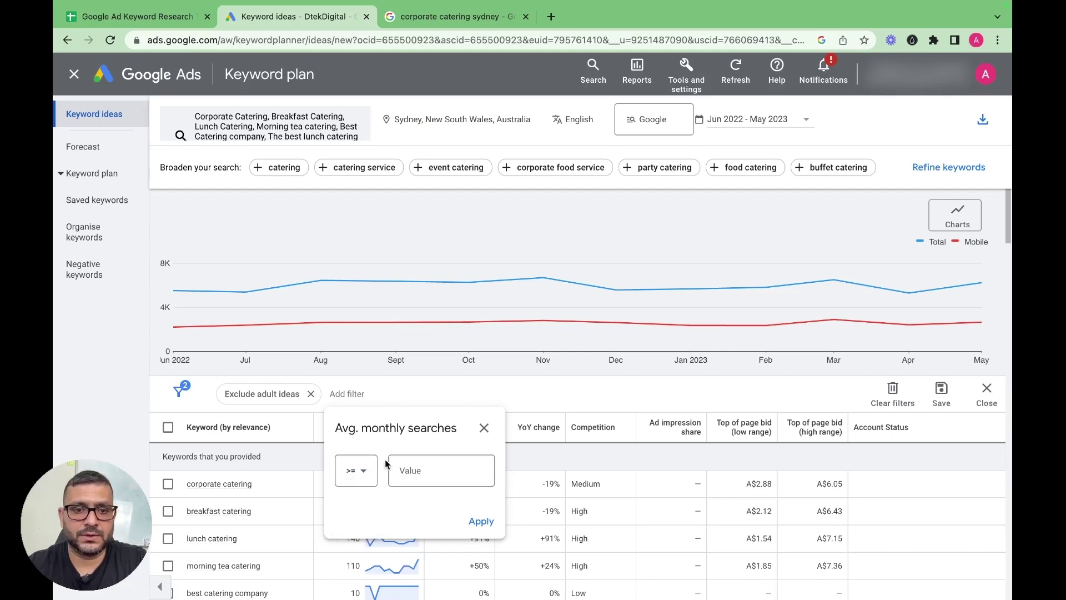
click(412, 470)
text(1)
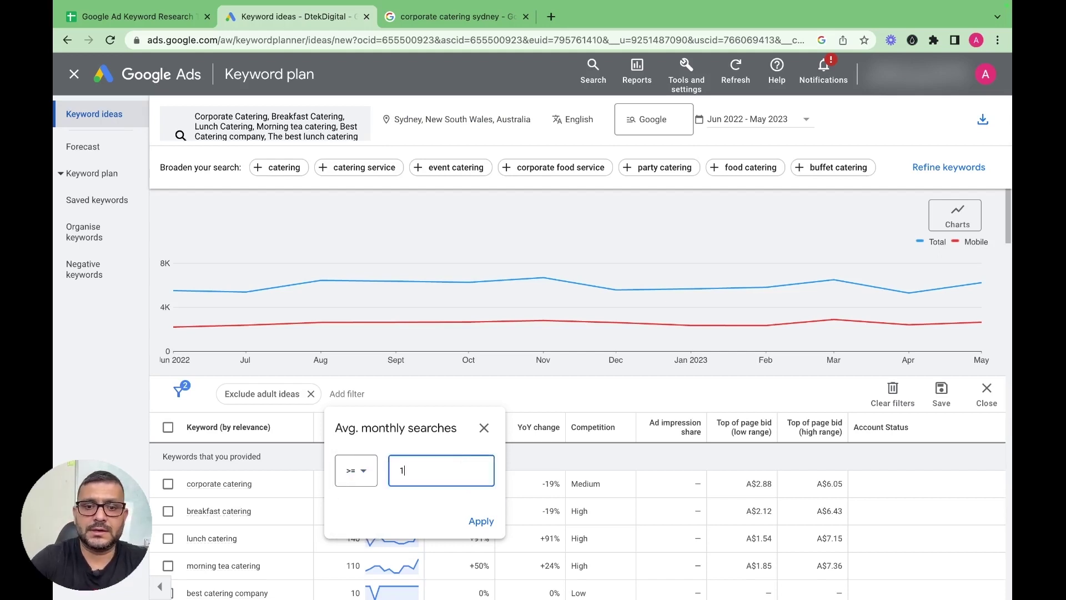
text(0)
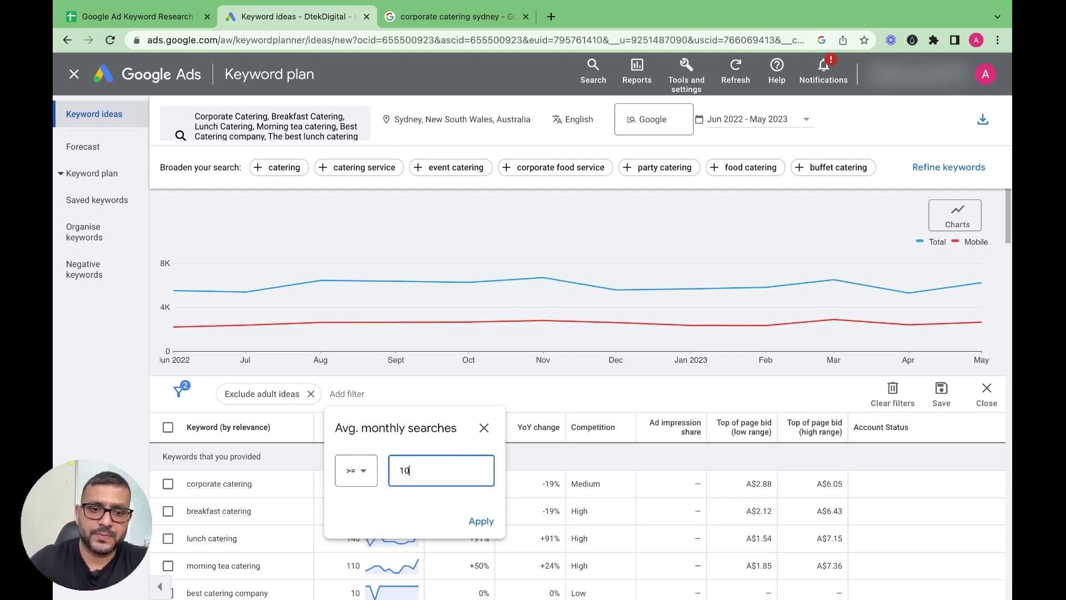
click(480, 522)
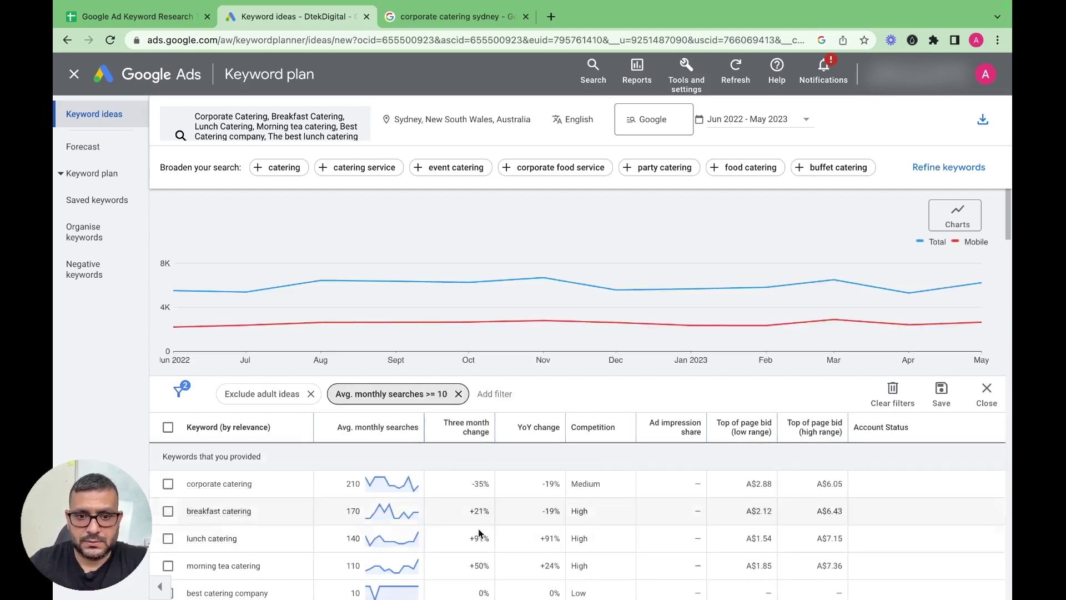
Step: Look through the first page of filtered keyword ideas down to its last row
scroll(553, 523, down, 1)
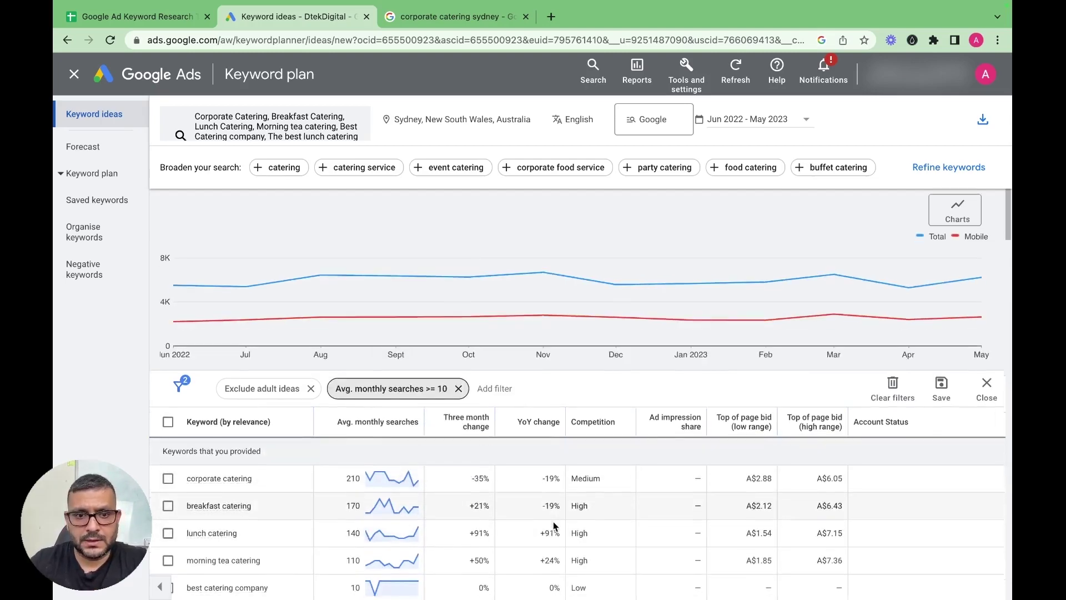
scroll(553, 521, down, 20)
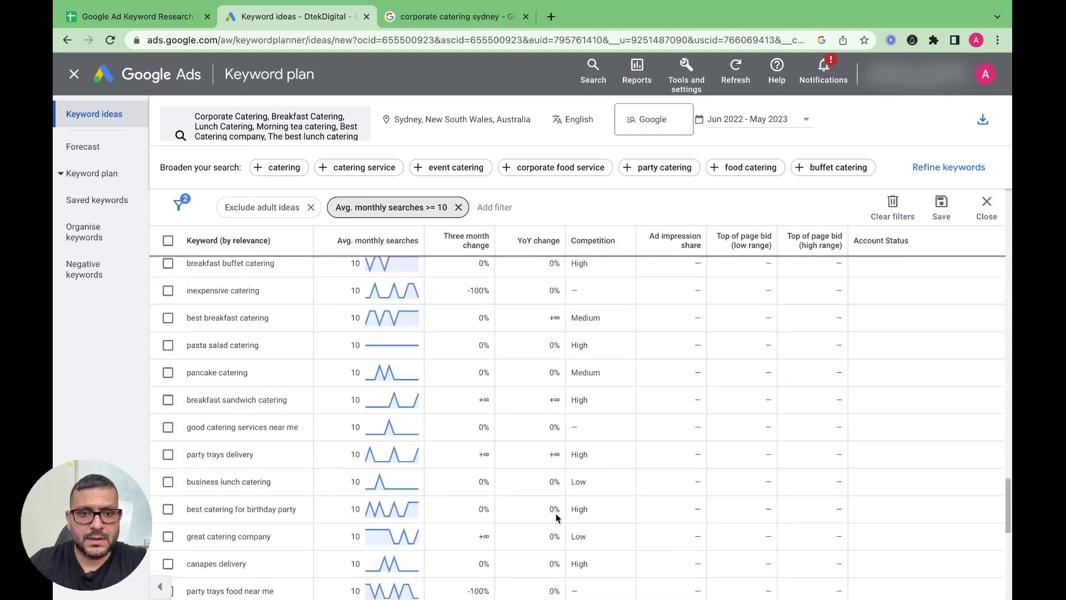
scroll(557, 517, down, 5)
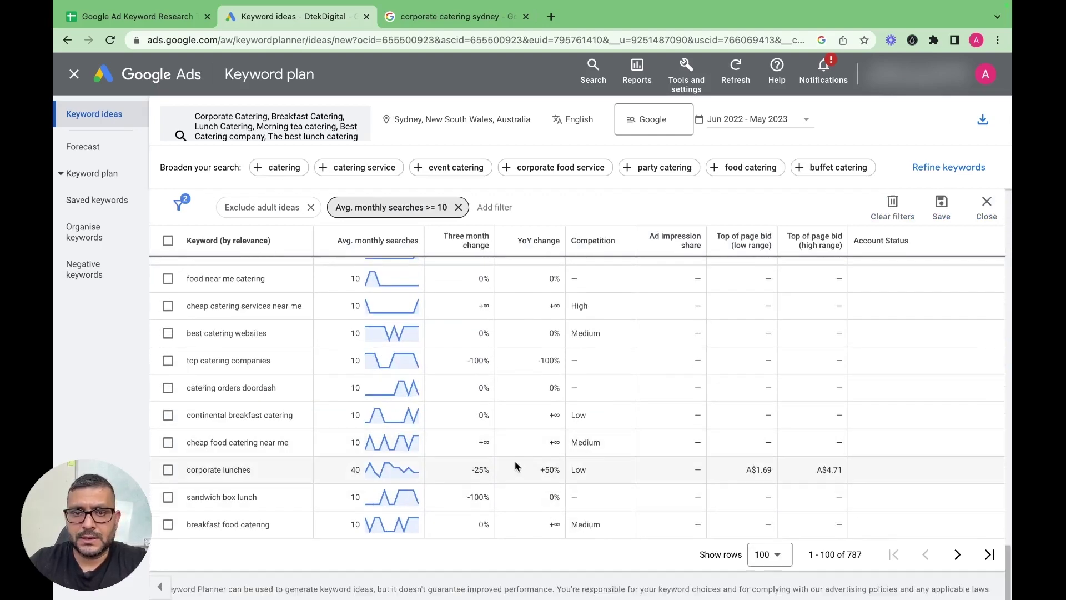
Step: Skim the filtered keyword ideas from the end of the first page back up to the provided keywords
scroll(514, 461, up, 5)
scroll(528, 459, down, 5)
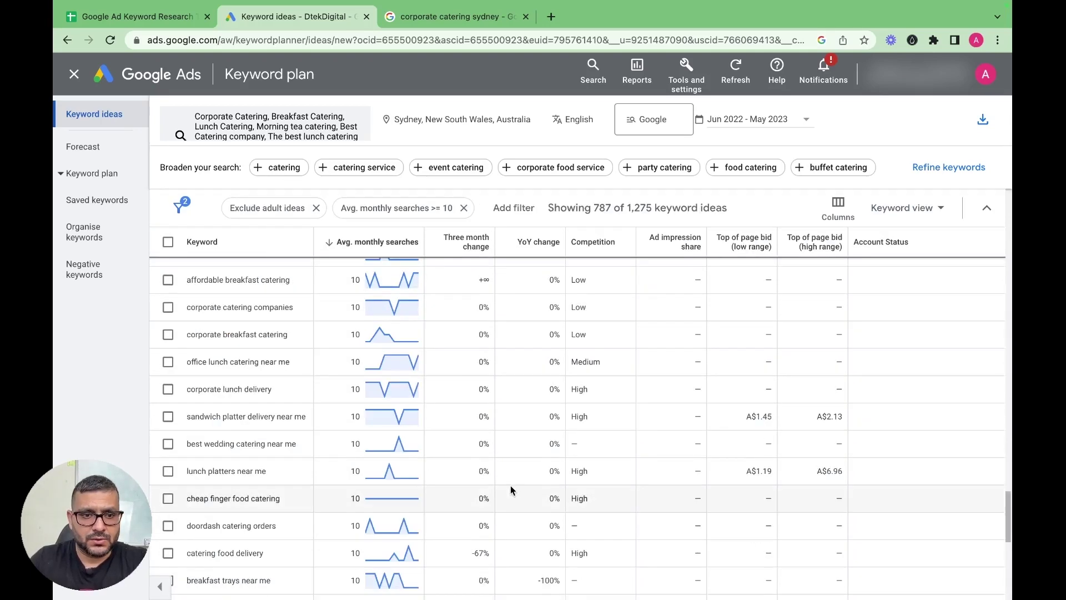
scroll(512, 483, up, 20)
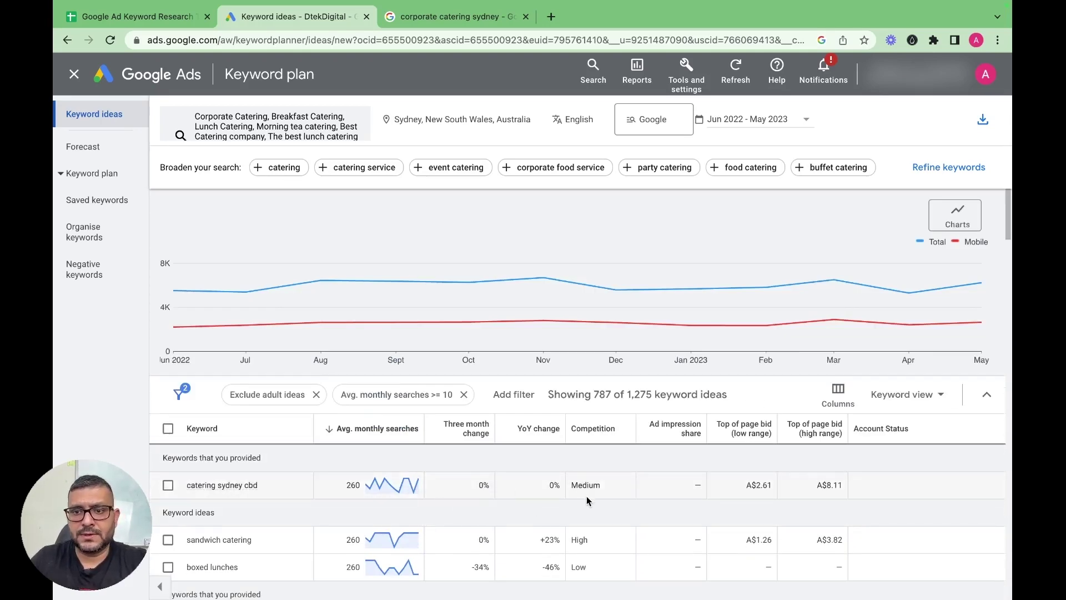
scroll(591, 495, down, 3)
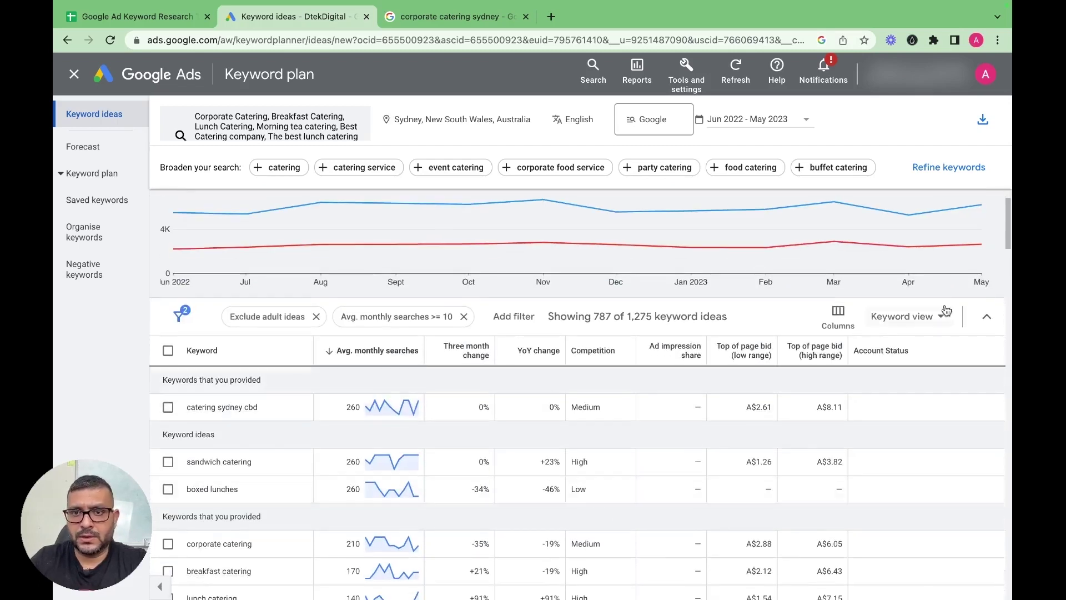
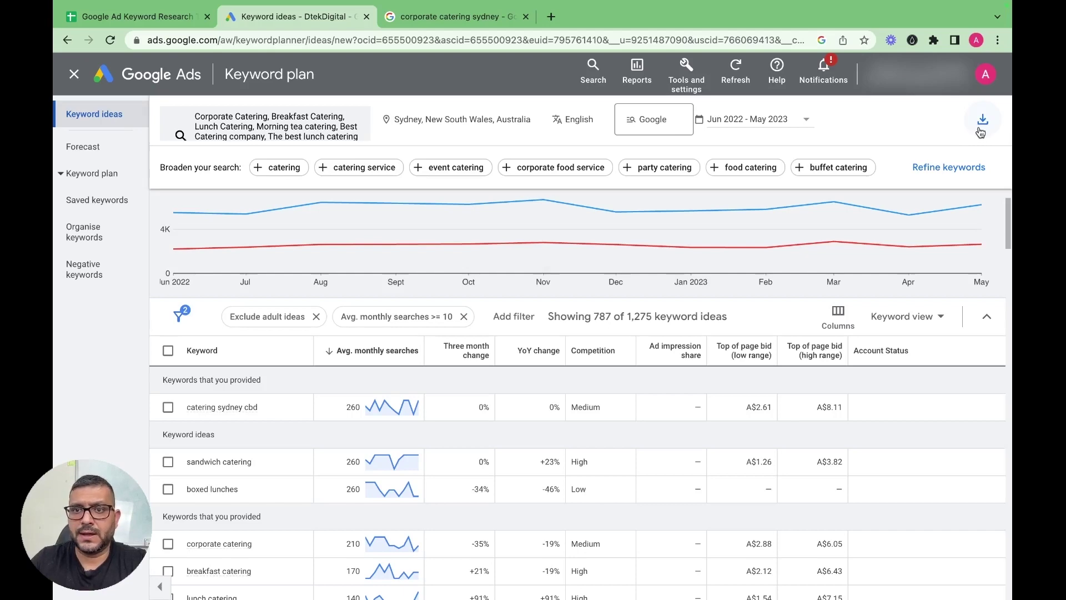
Step: Look at the KEYWORD WITH STAT sheet in the Google Ad Keyword Research Template, and return to the Keyword Planner ideas
click(159, 19)
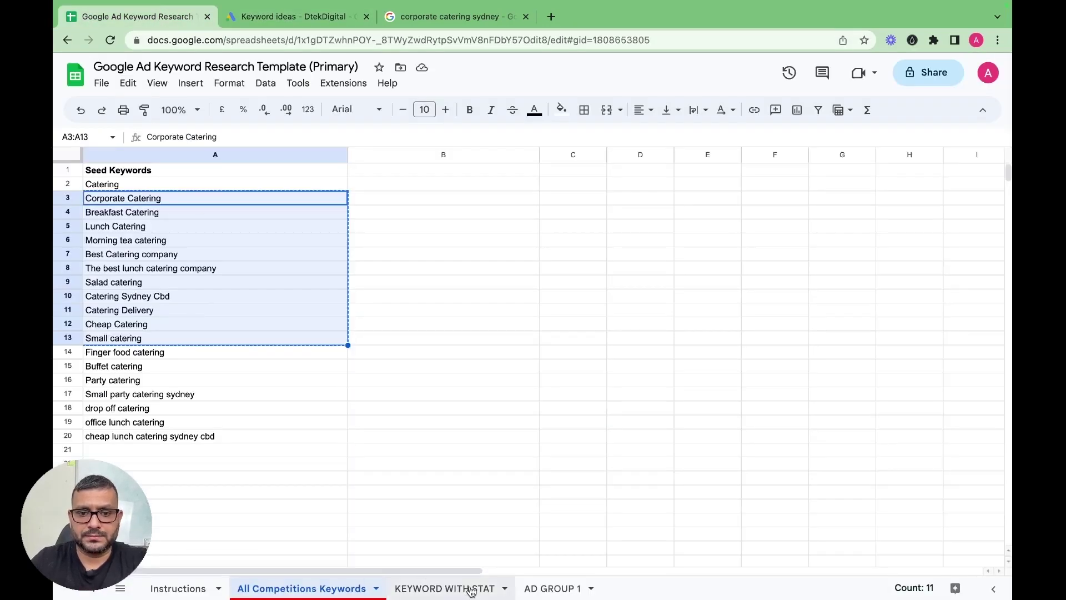
click(444, 589)
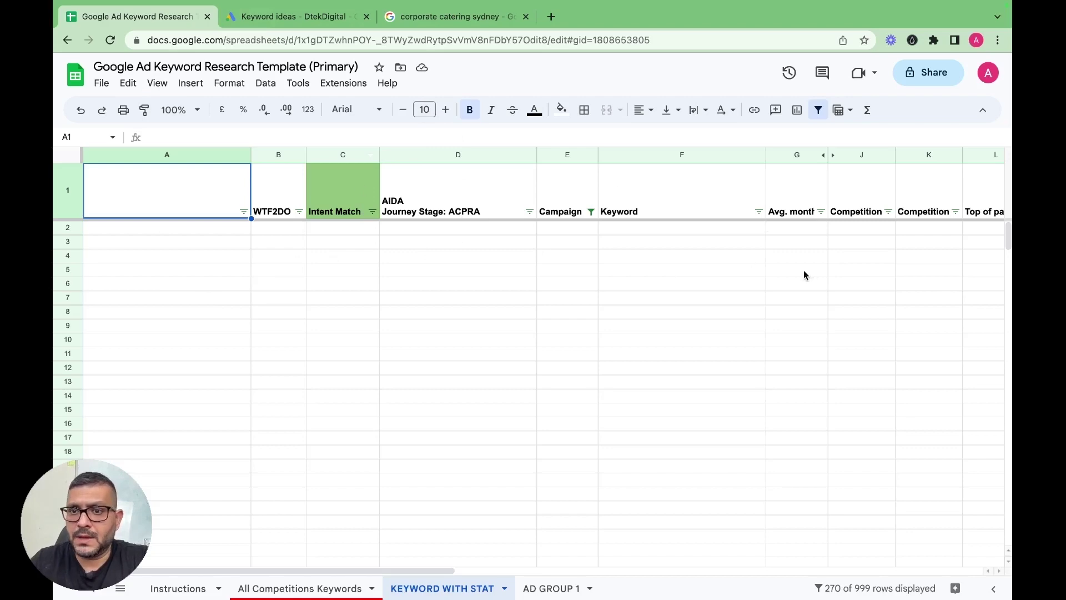
click(294, 17)
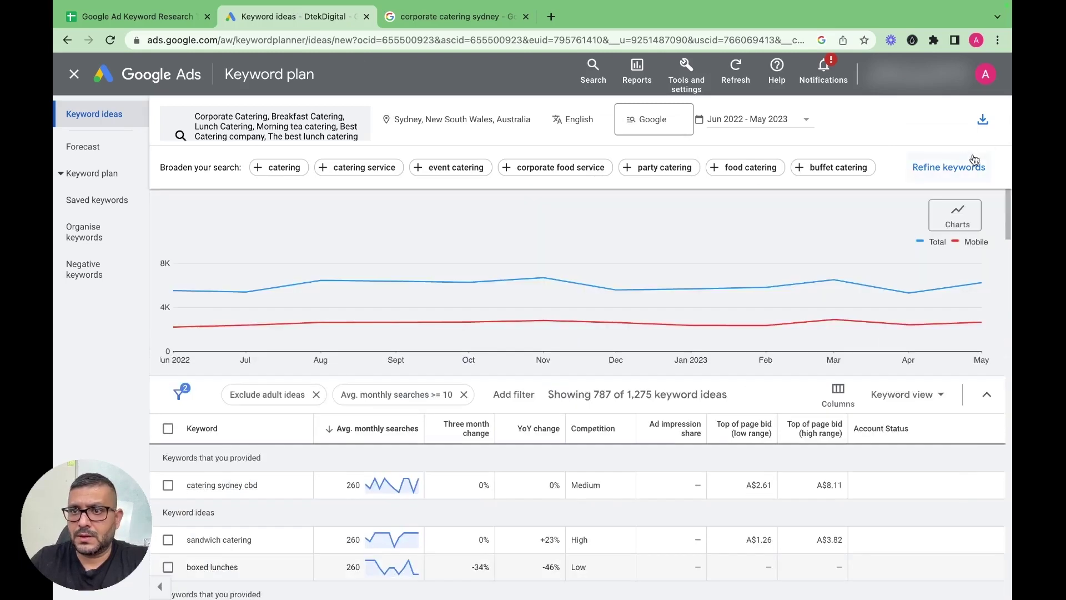
Step: Check the download formats, search network choices and date range presets for the keyword ideas, keeping Google and the last 12 months
click(983, 121)
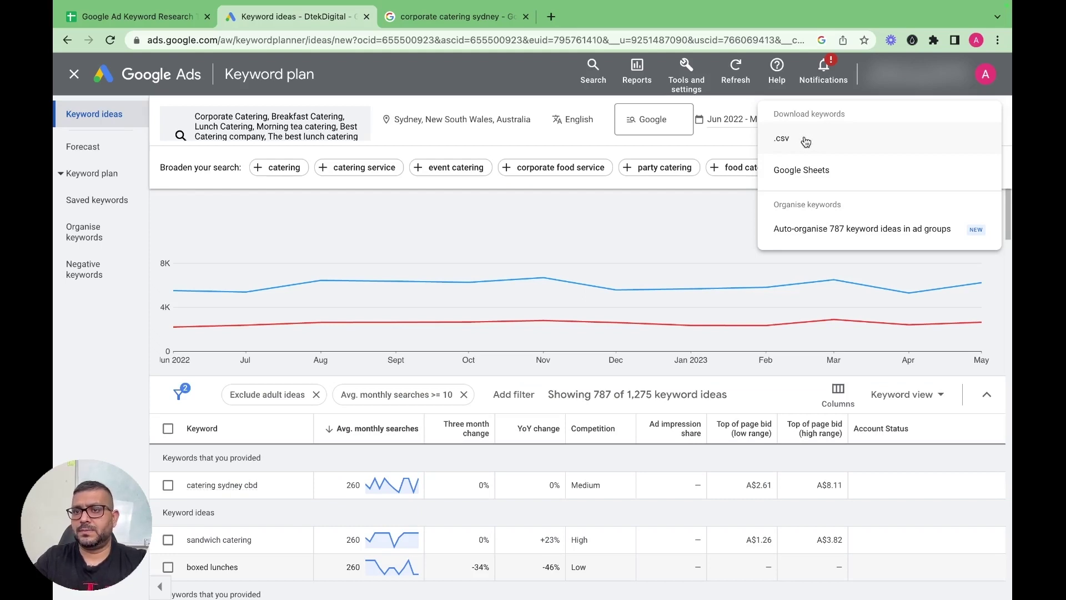
click(724, 142)
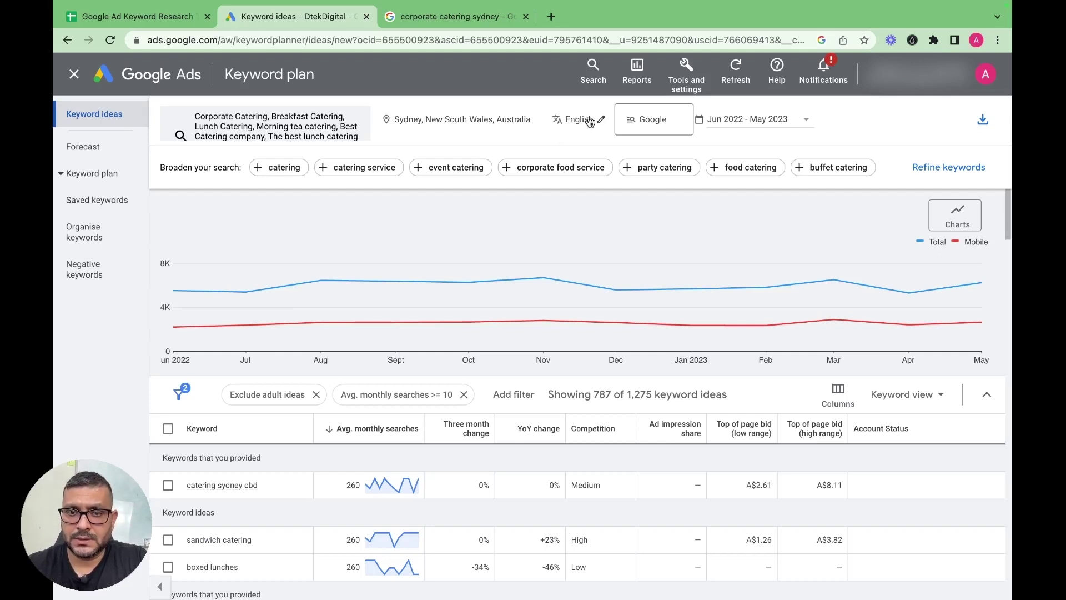
click(667, 119)
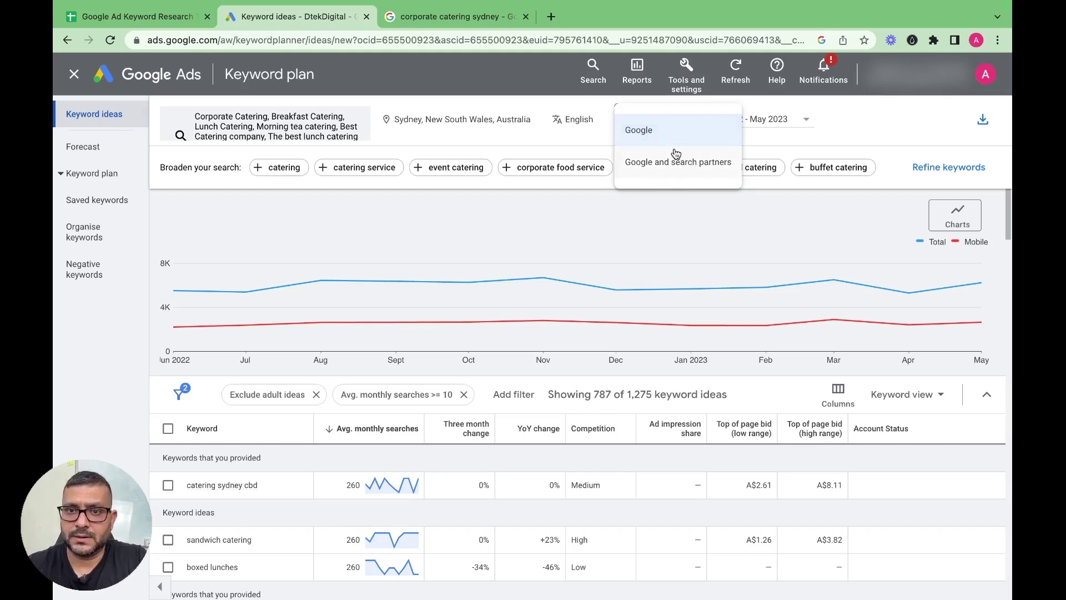
click(670, 142)
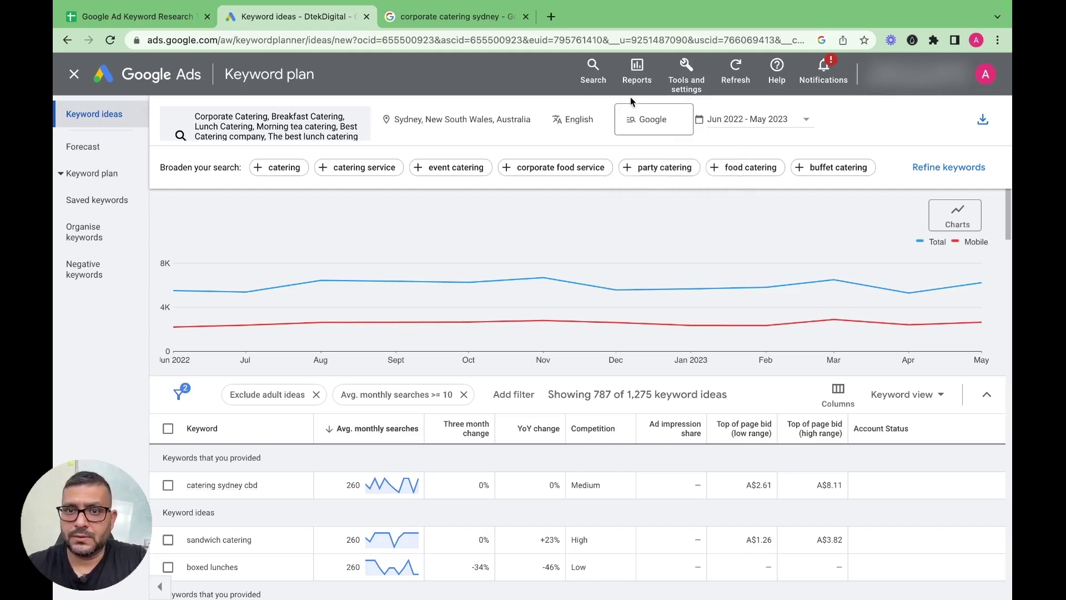
click(745, 119)
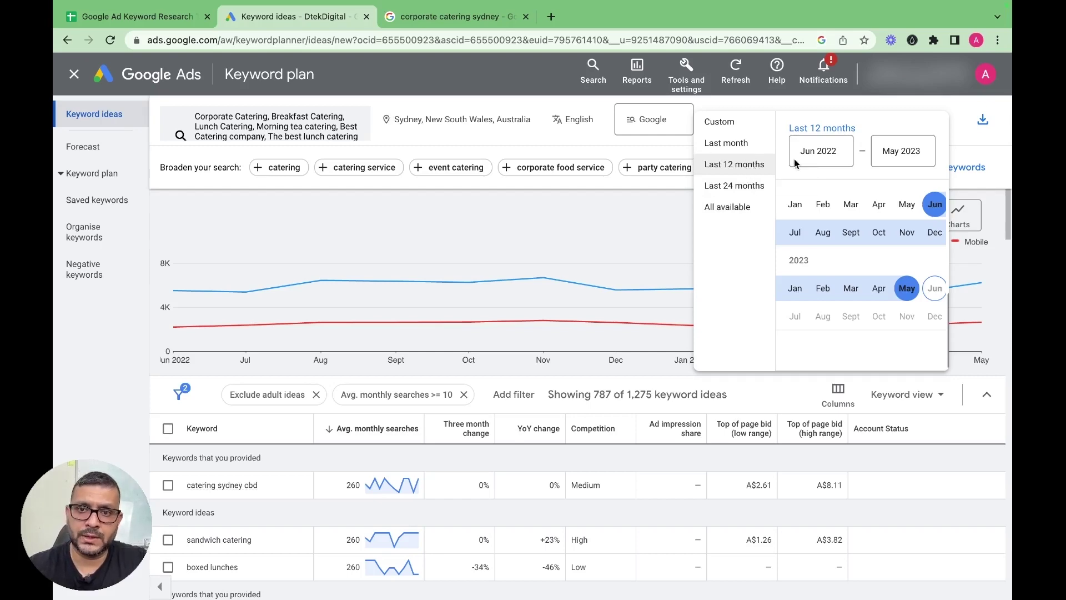
click(740, 167)
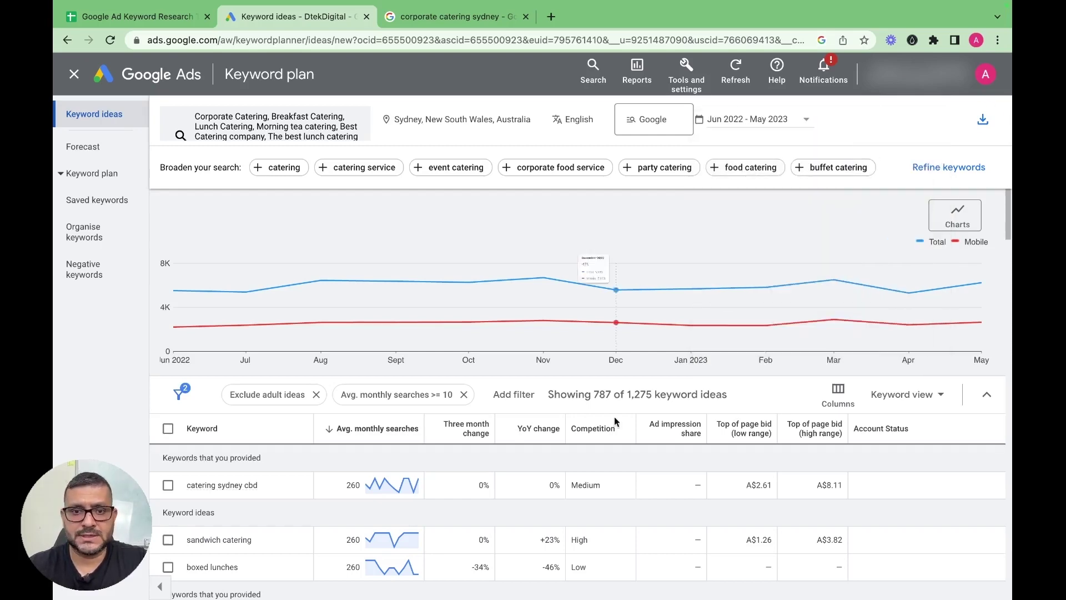
Step: Skim the keyword ideas once more and download them as a .csv file
scroll(647, 497, down, 15)
scroll(731, 434, down, 5)
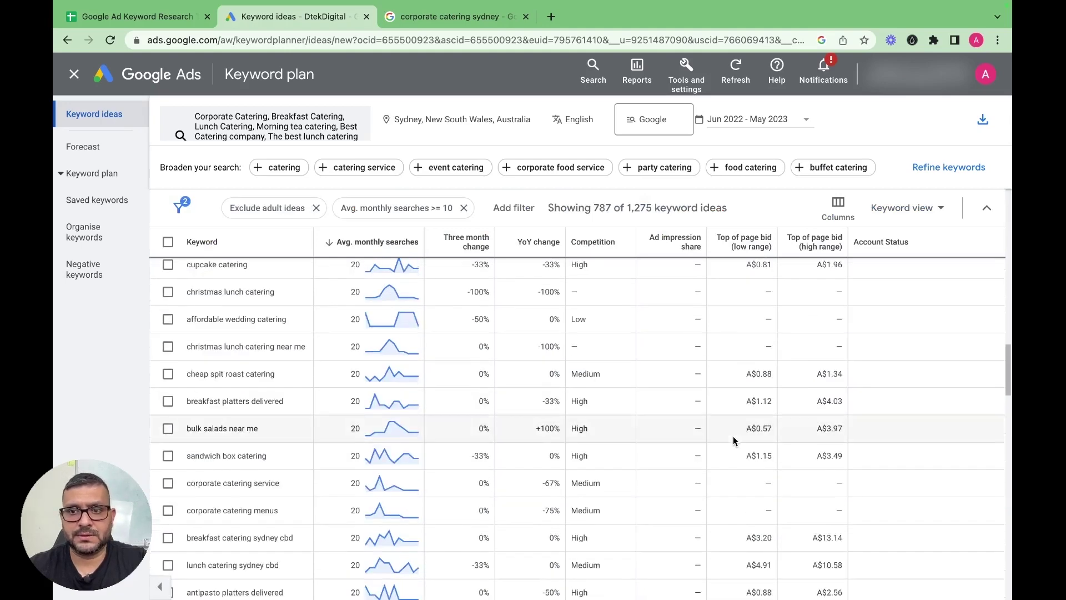
scroll(733, 435, up, 20)
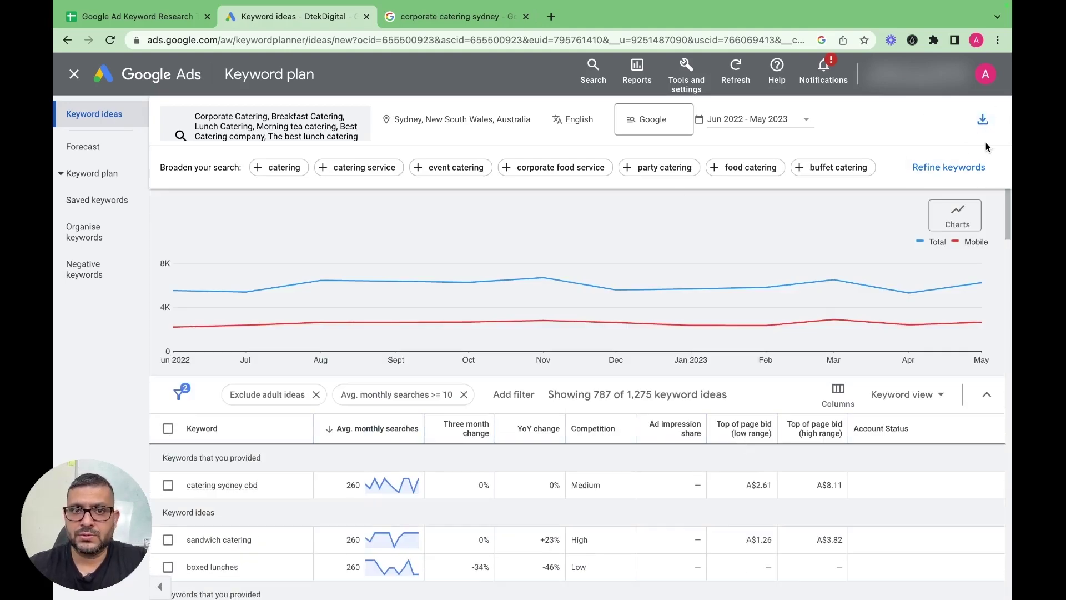
click(983, 120)
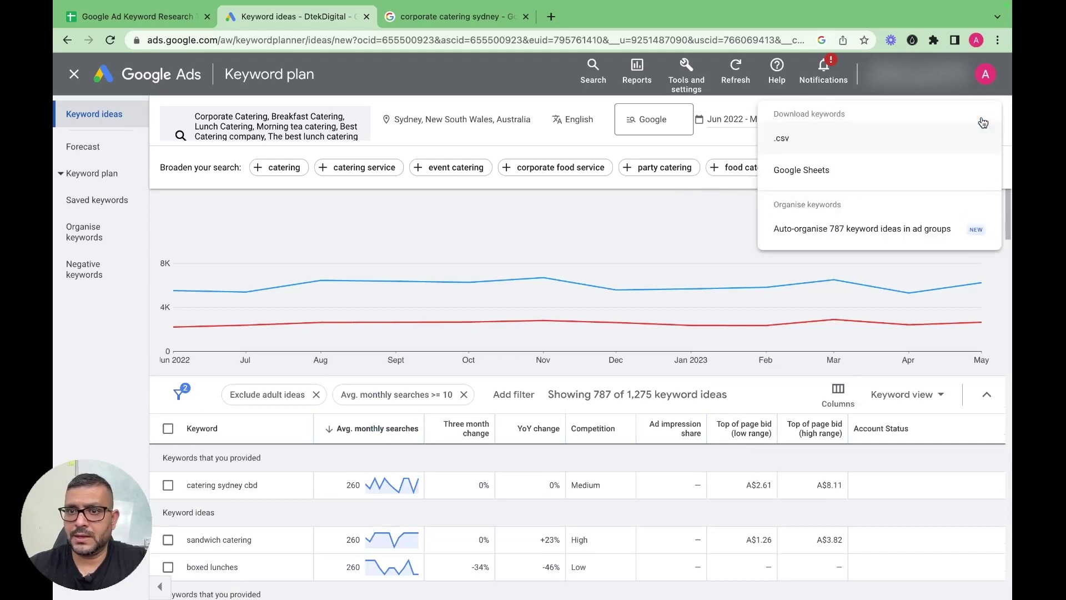
click(826, 145)
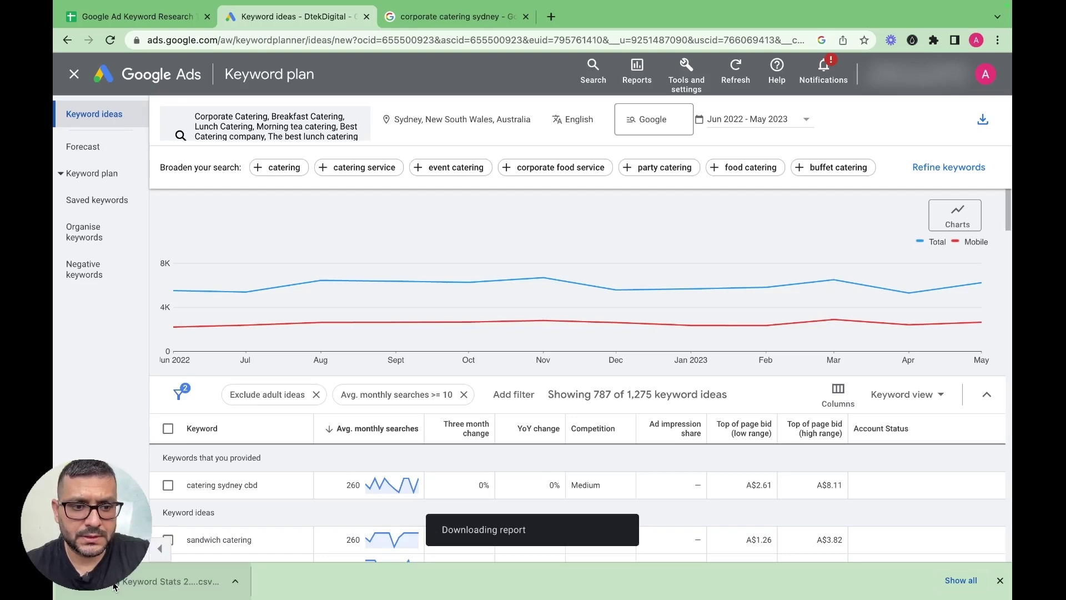
Step: Open the downloaded Keyword Stats file in Numbers, decline the app update, and view the sheet full screen across its bid columns
click(161, 582)
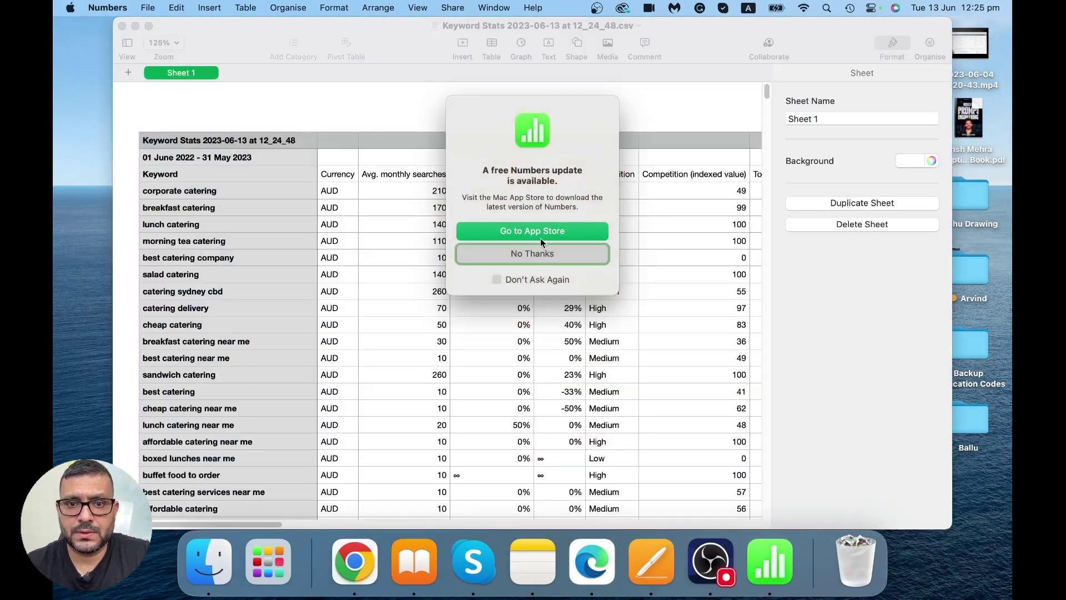
click(541, 253)
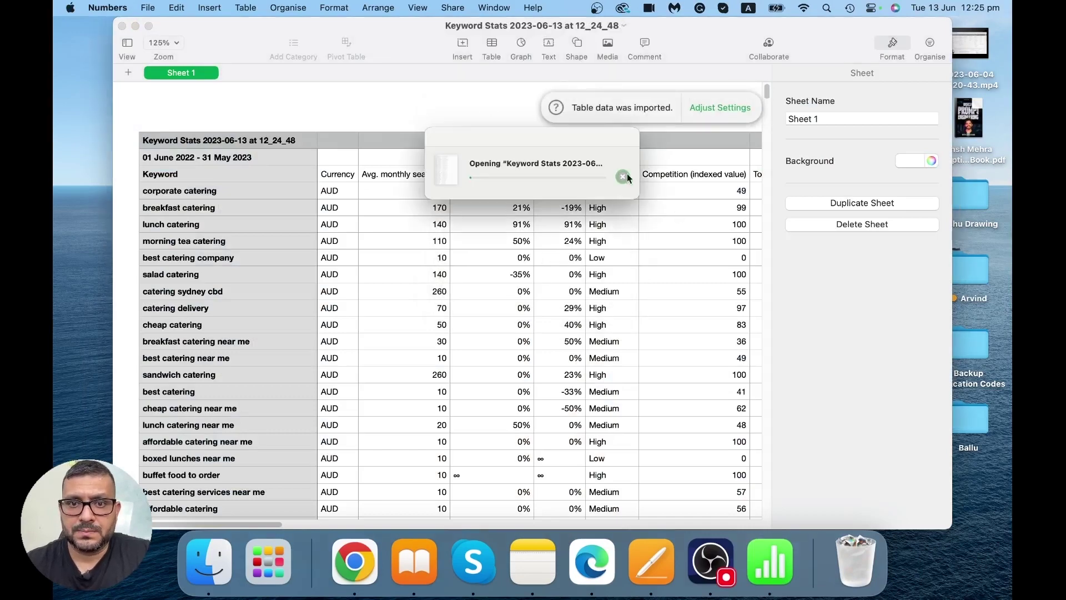
click(623, 175)
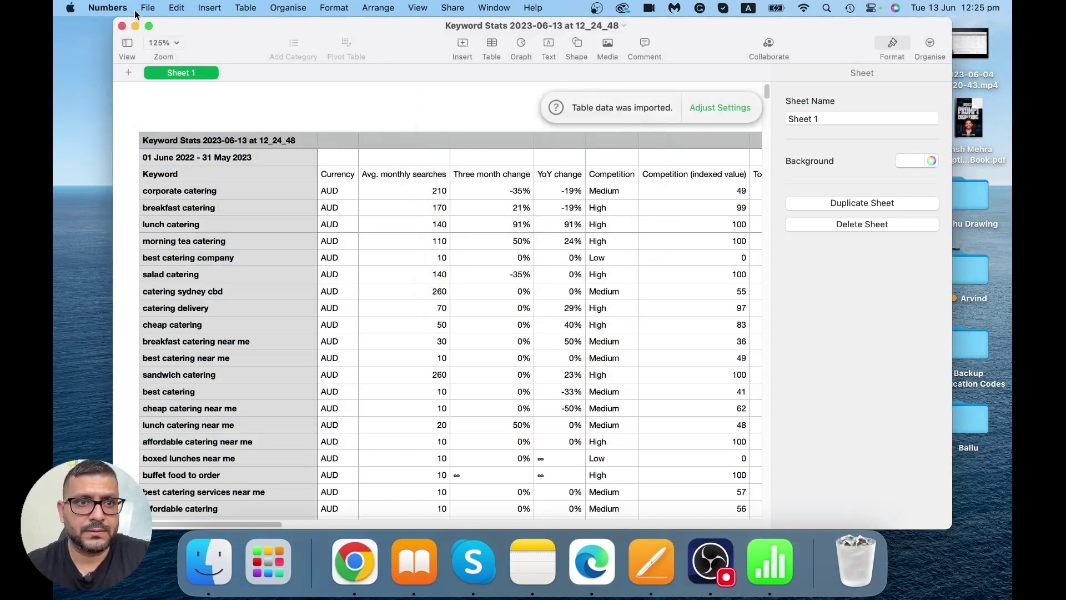
click(149, 25)
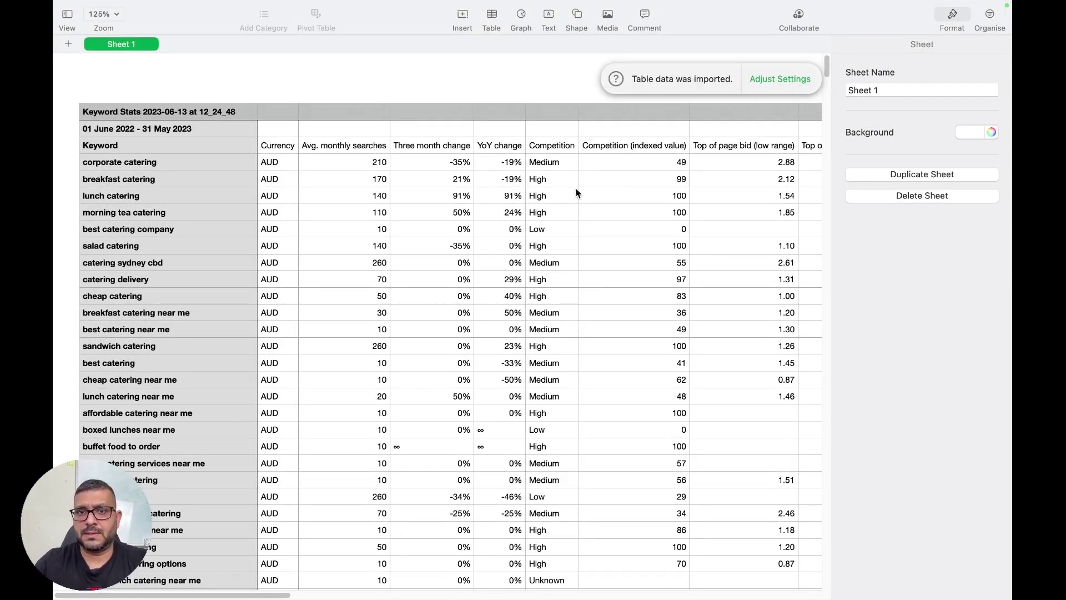
scroll(691, 309, right, 3)
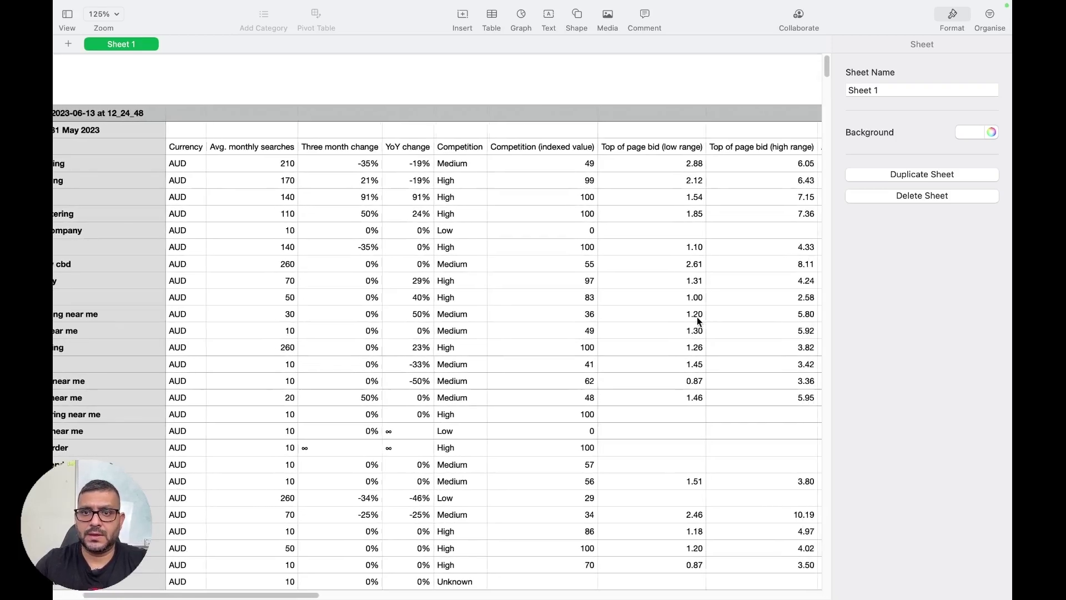
Step: Return to Google Ads in Chrome and examine the keyword ideas' monthly searches, competition and top of page bids
key(super+h)
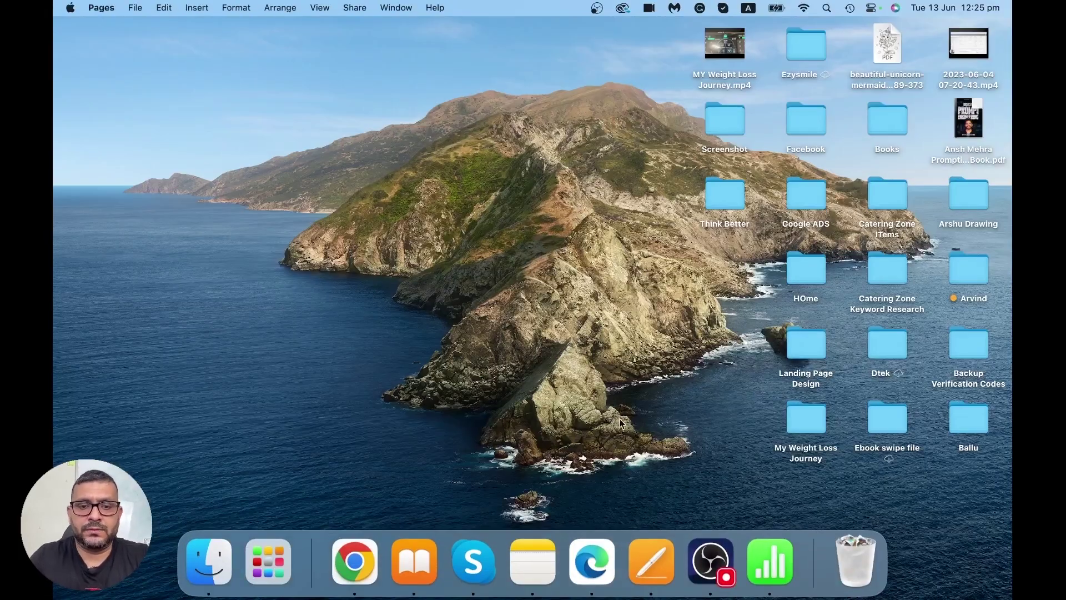
key(super+Tab)
key(super+Tab)
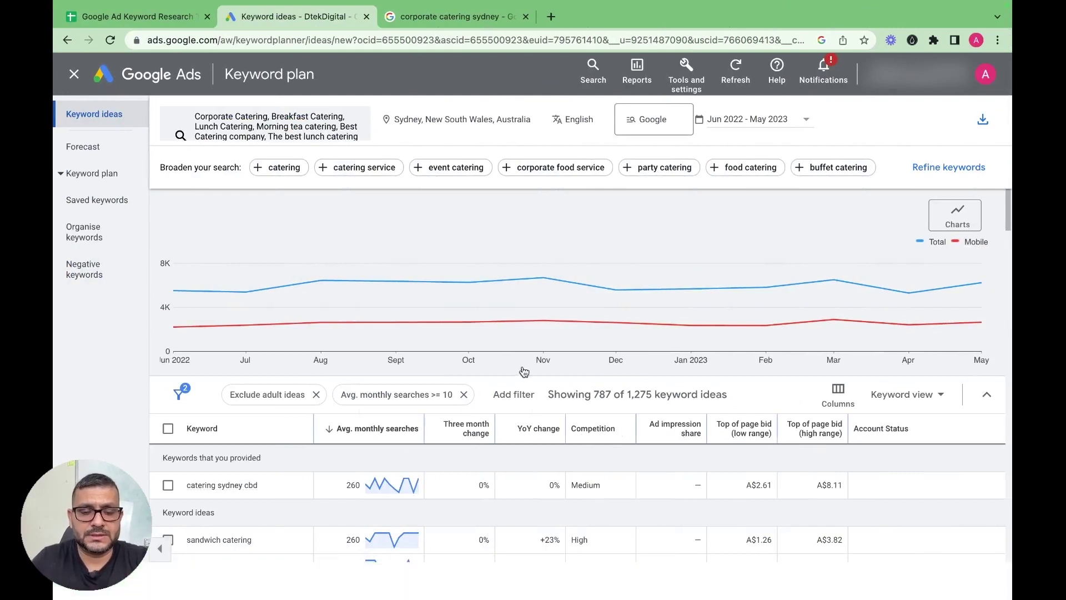
scroll(526, 371, down, 1)
scroll(666, 244, down, 1)
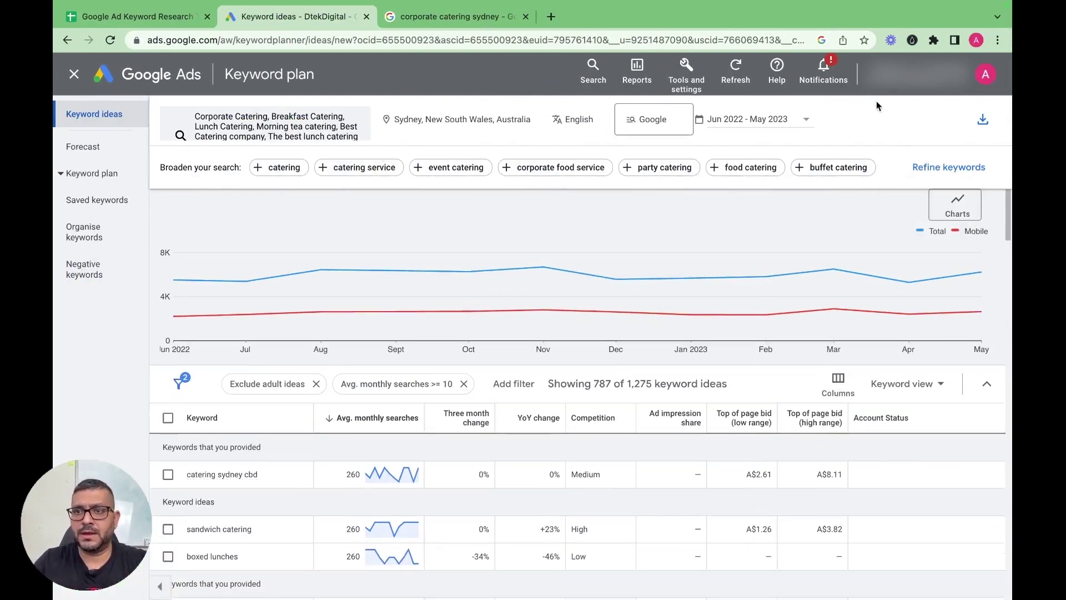
scroll(584, 472, down, 5)
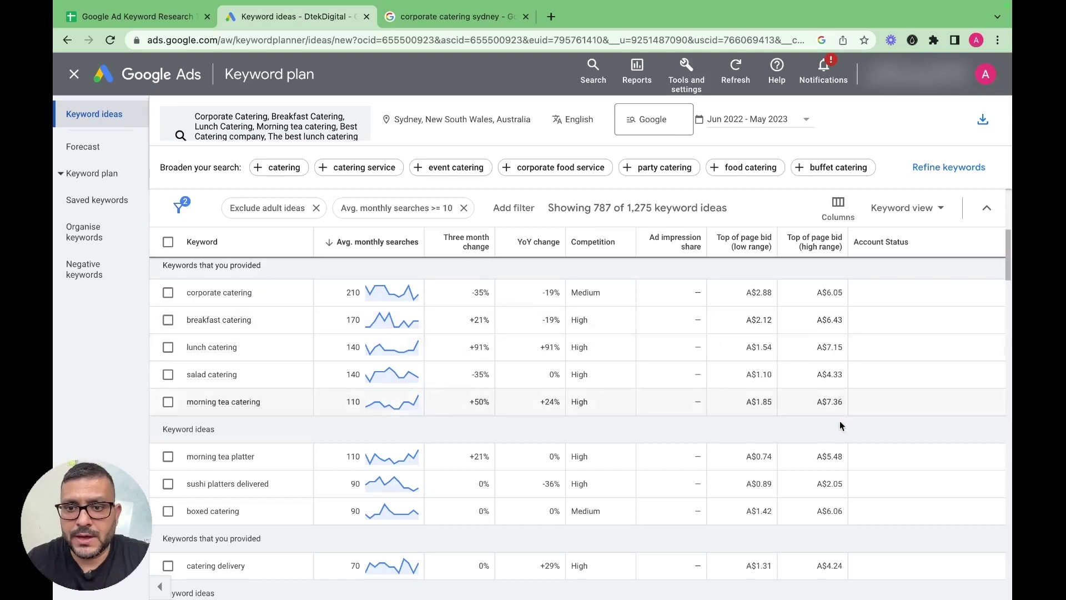
scroll(700, 360, up, 10)
scroll(701, 366, down, 9)
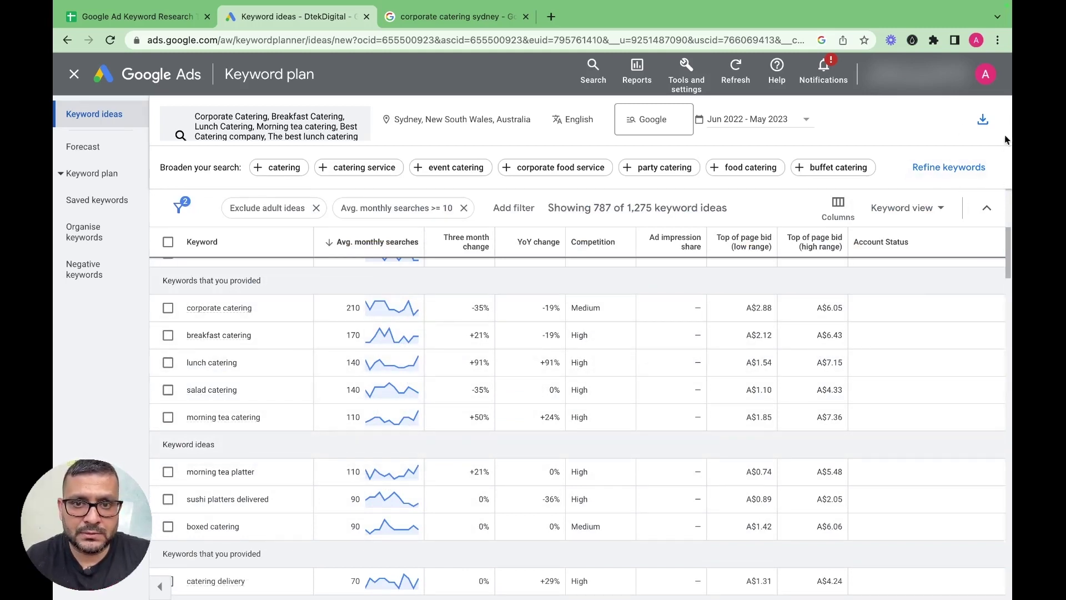
scroll(567, 455, down, 3)
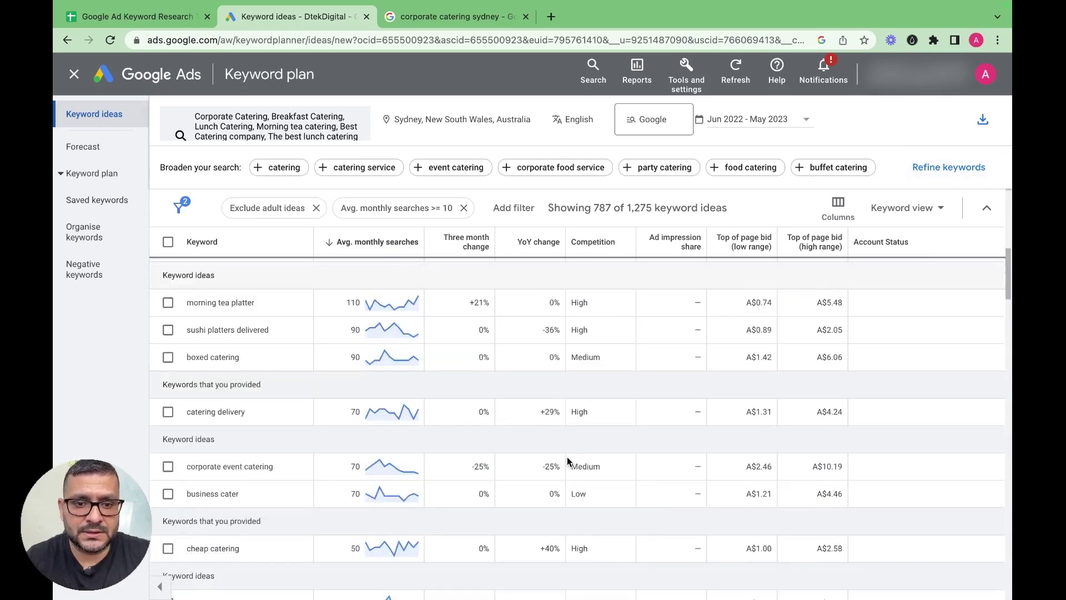
scroll(567, 458, down, 5)
scroll(568, 456, down, 1)
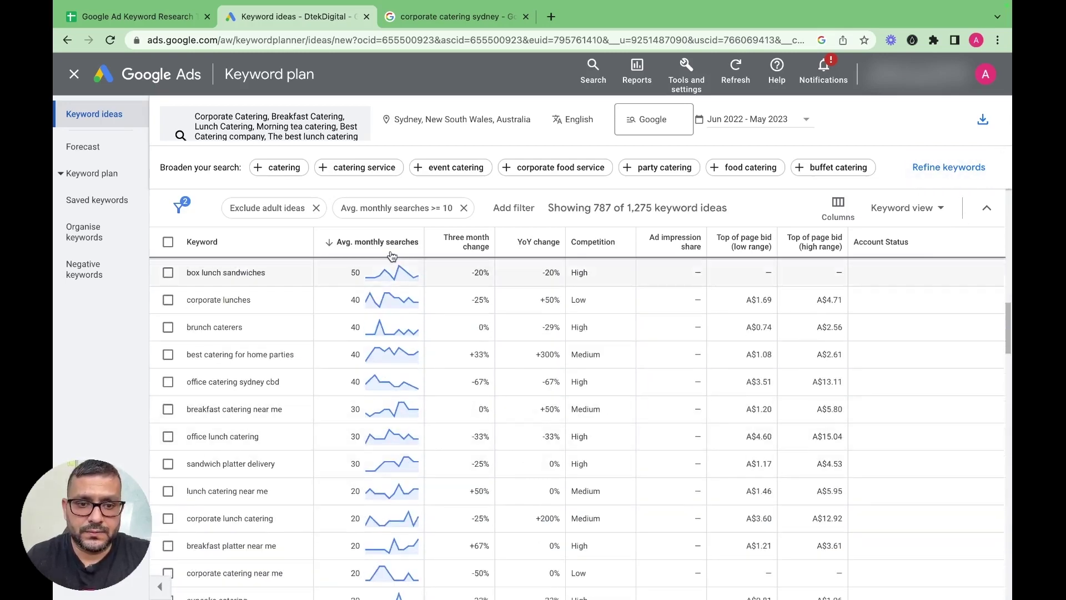
scroll(610, 334, up, 10)
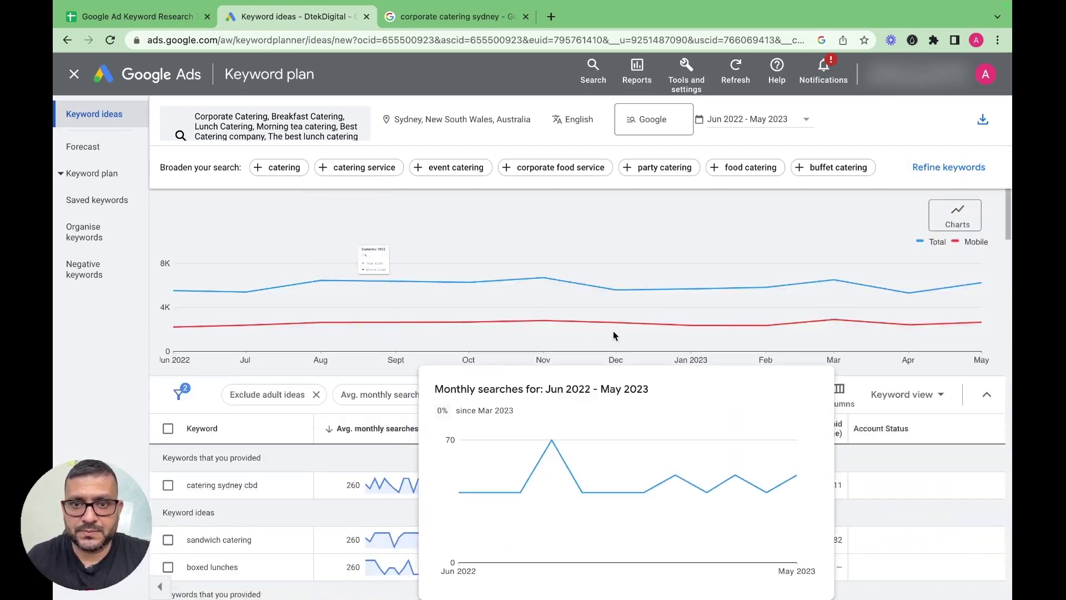
Step: Switch to Numbers to check the exported sheet from its Keyword column onwards, and return to Chrome
key(super+Tab)
key(super+Tab)
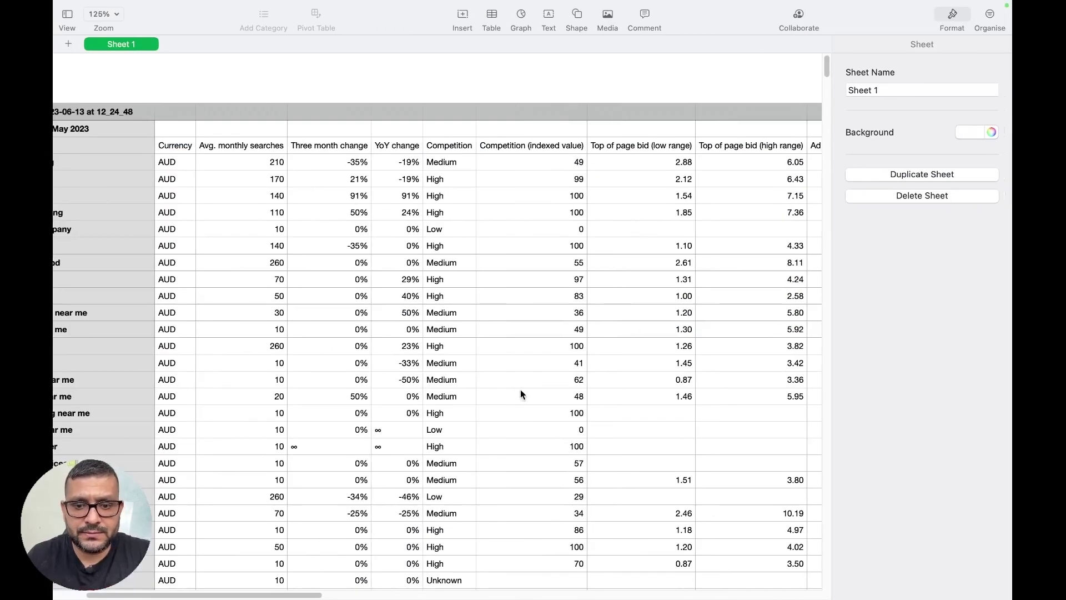
scroll(515, 400, left, 5)
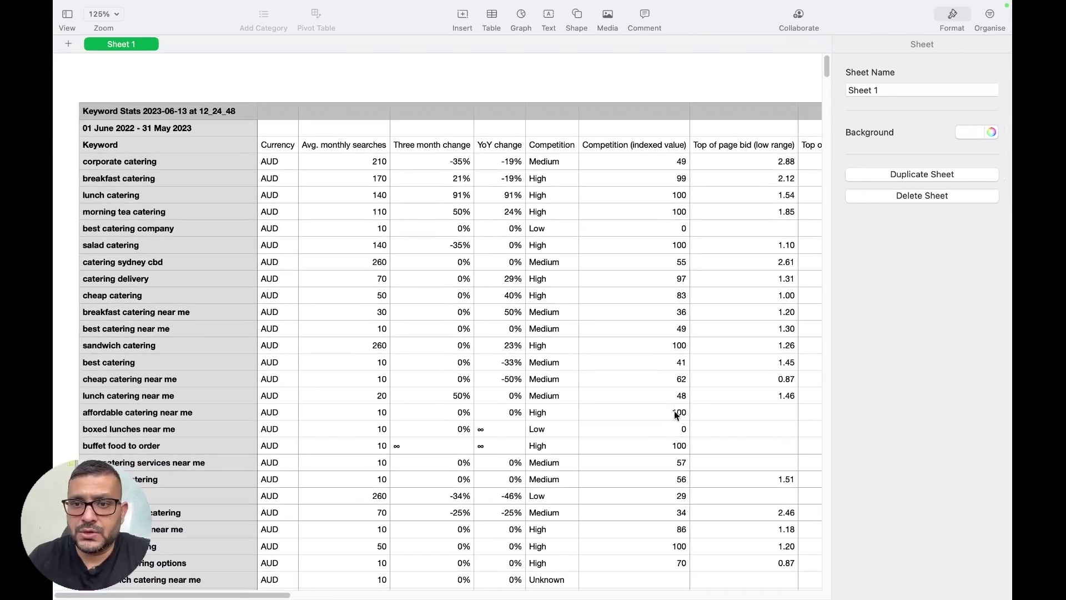
key(super+Tab)
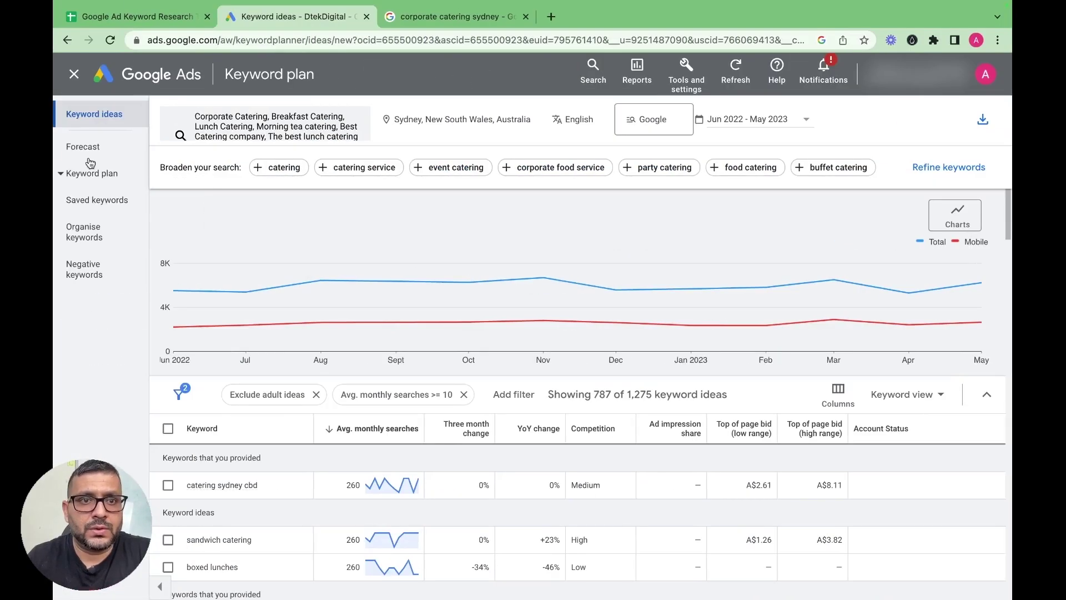
Step: In the research template's KEYWORD WITH STAT sheet, select cell F2 under Keyword and review the column headers across to the organic columns
click(122, 16)
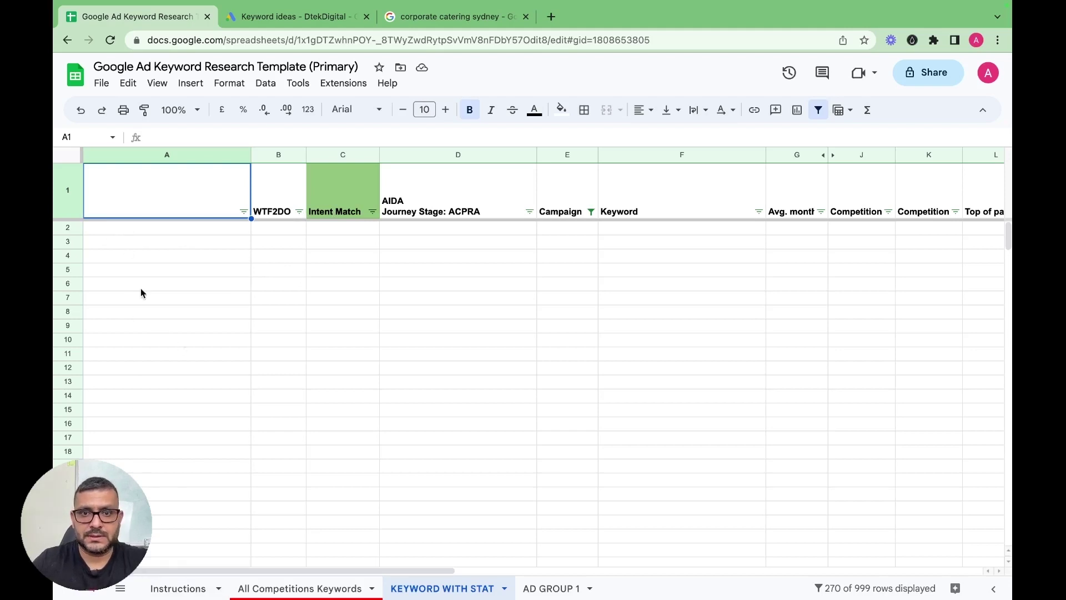
click(638, 228)
scroll(808, 297, right, 4)
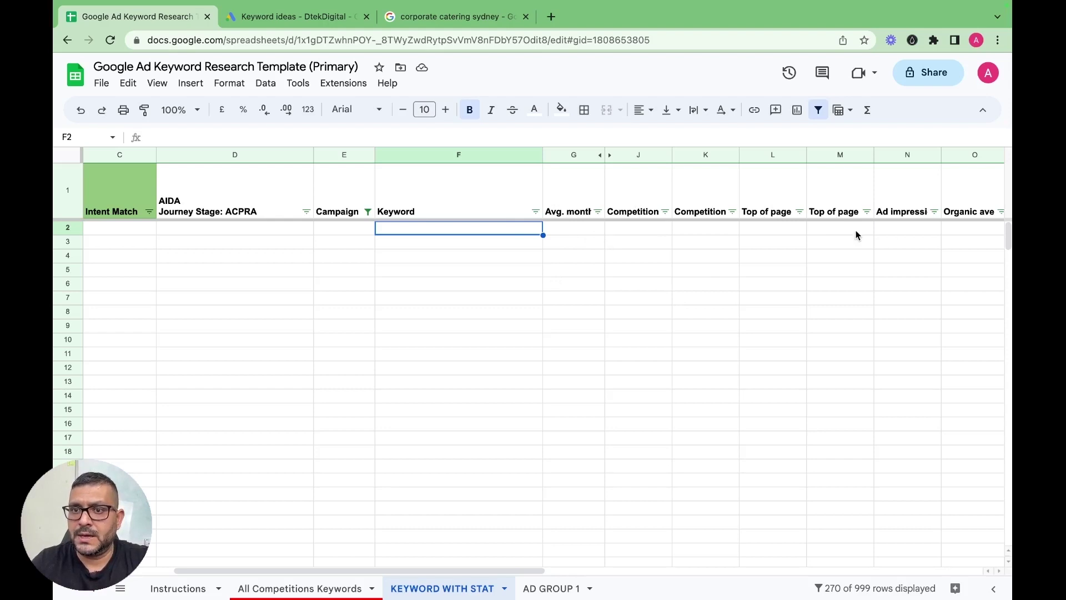
Step: Check the KEYWORD WITH STAT column headers through the In Account and monthly Searches columns
scroll(911, 235, right, 2)
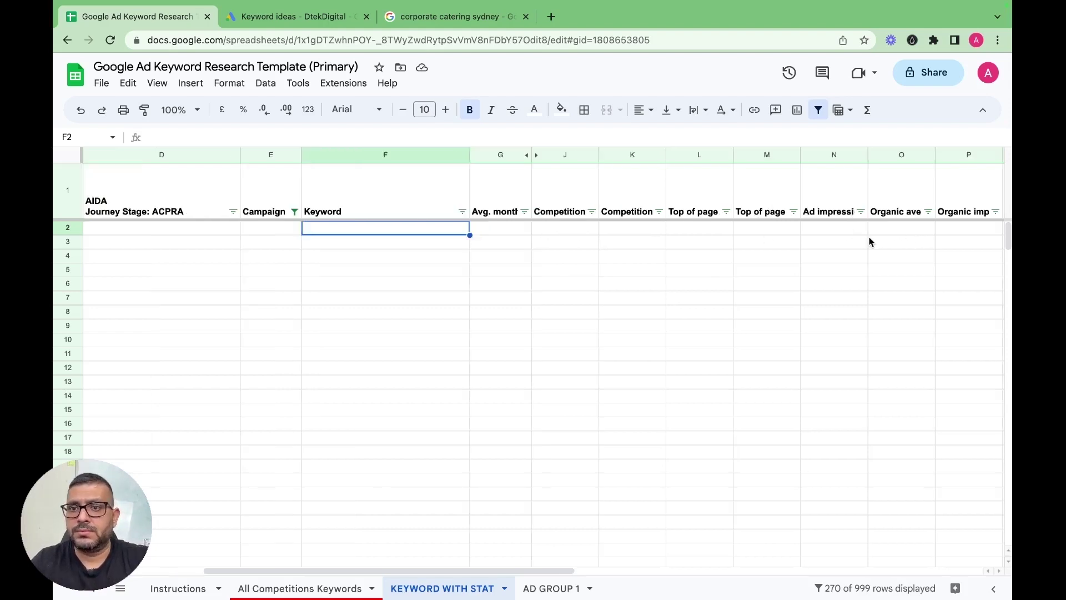
scroll(805, 247, right, 2)
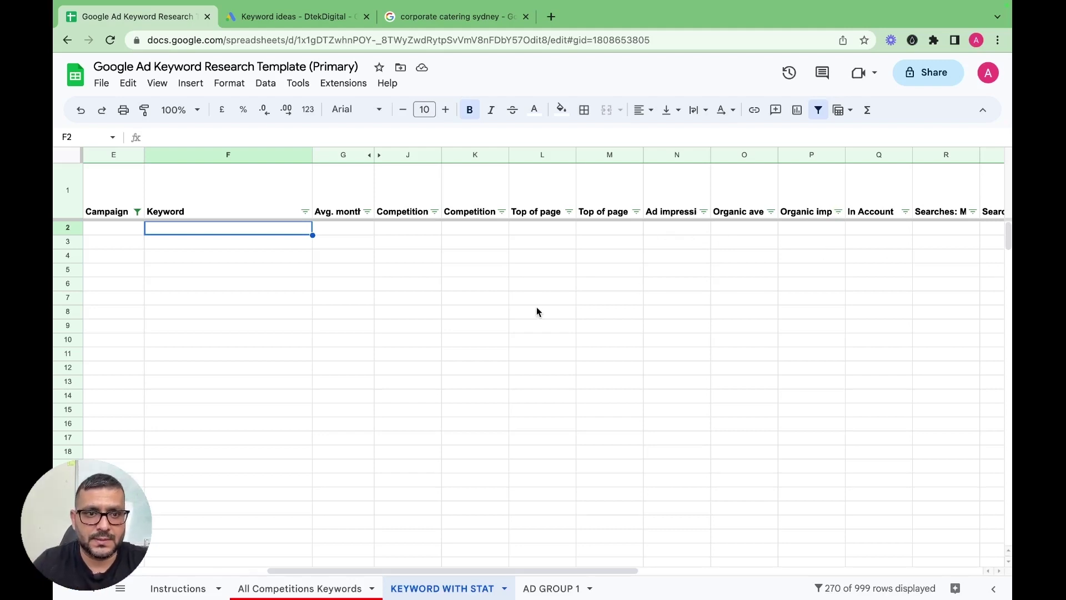
scroll(554, 321, left, 10)
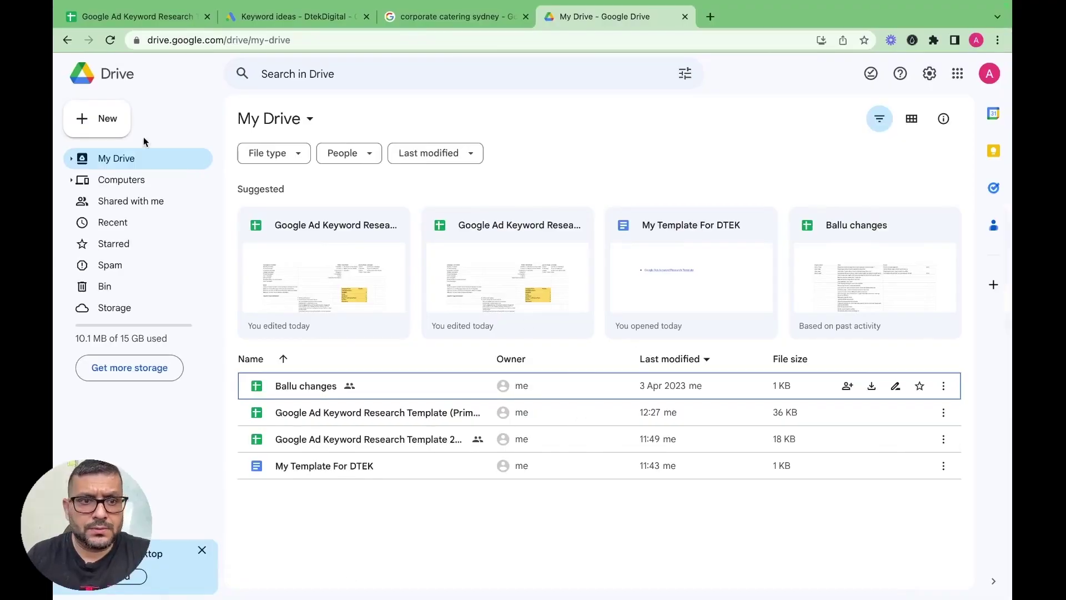
Step: Create a blank Google Sheets spreadsheet from Drive and import Keyword Stats 2023-06-13 at 12_24_48.csv, replacing the spreadsheet with automatic separator detection
click(108, 130)
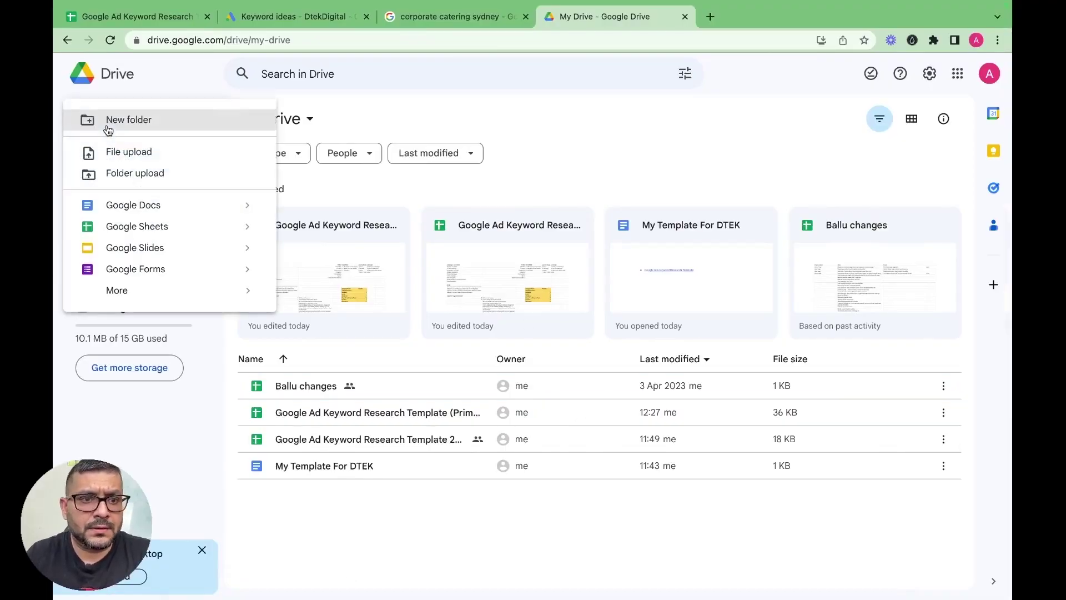
click(169, 224)
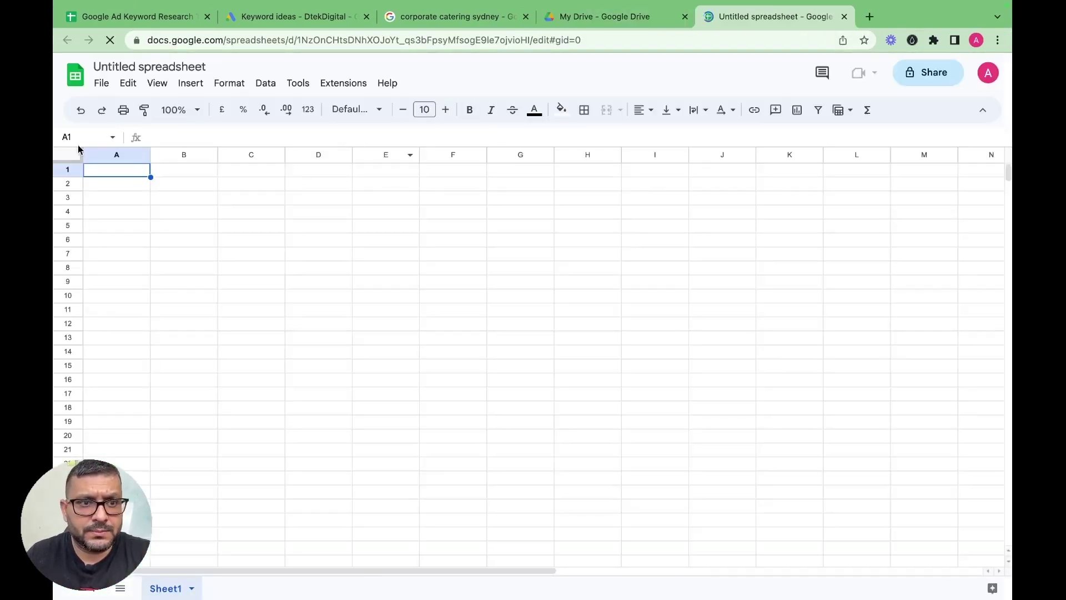
click(100, 83)
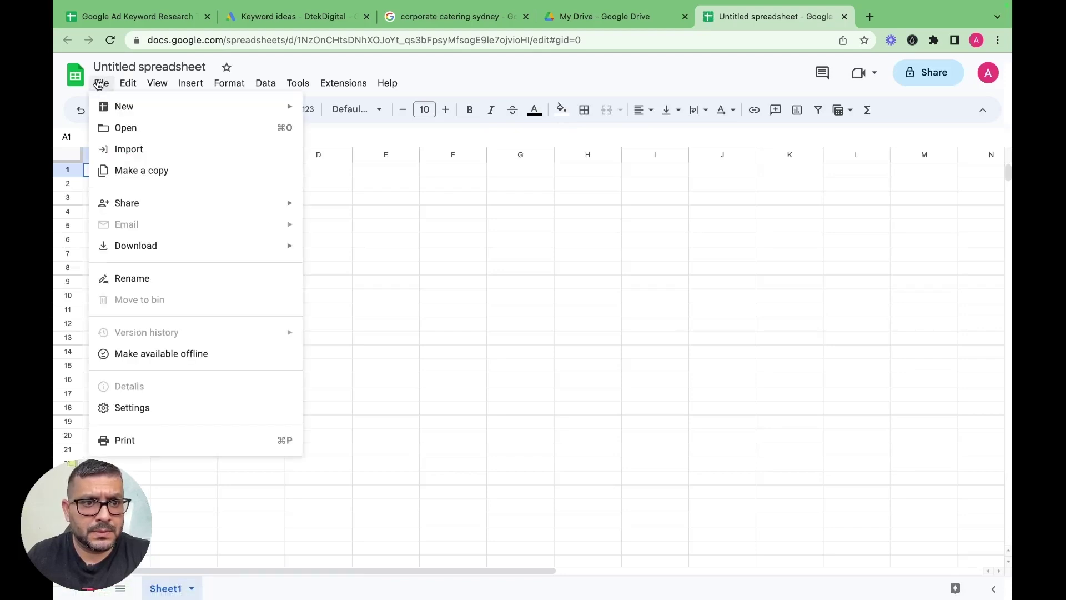
click(130, 149)
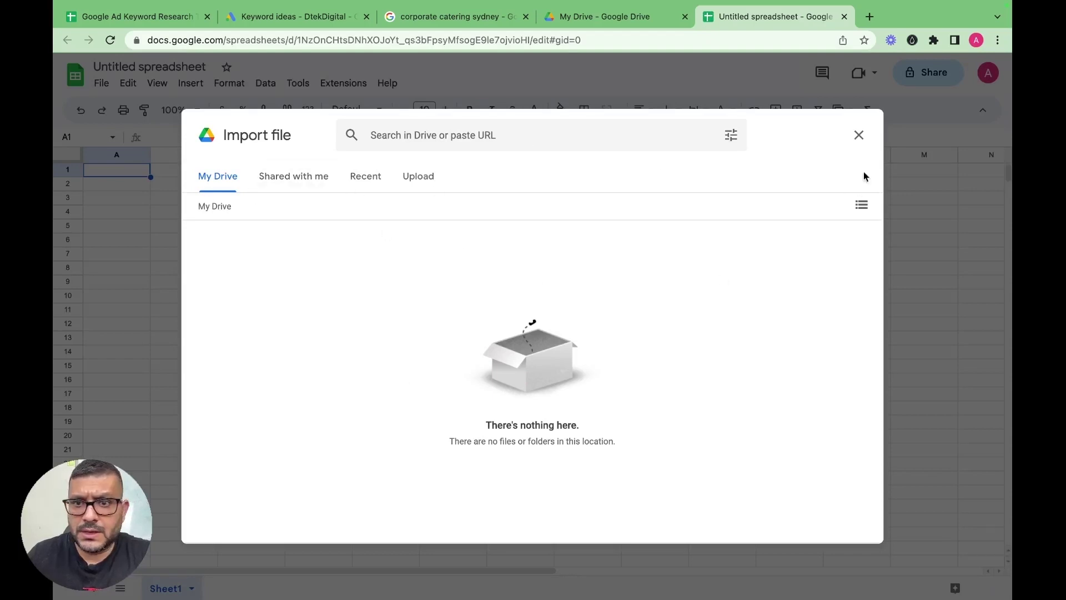
click(412, 175)
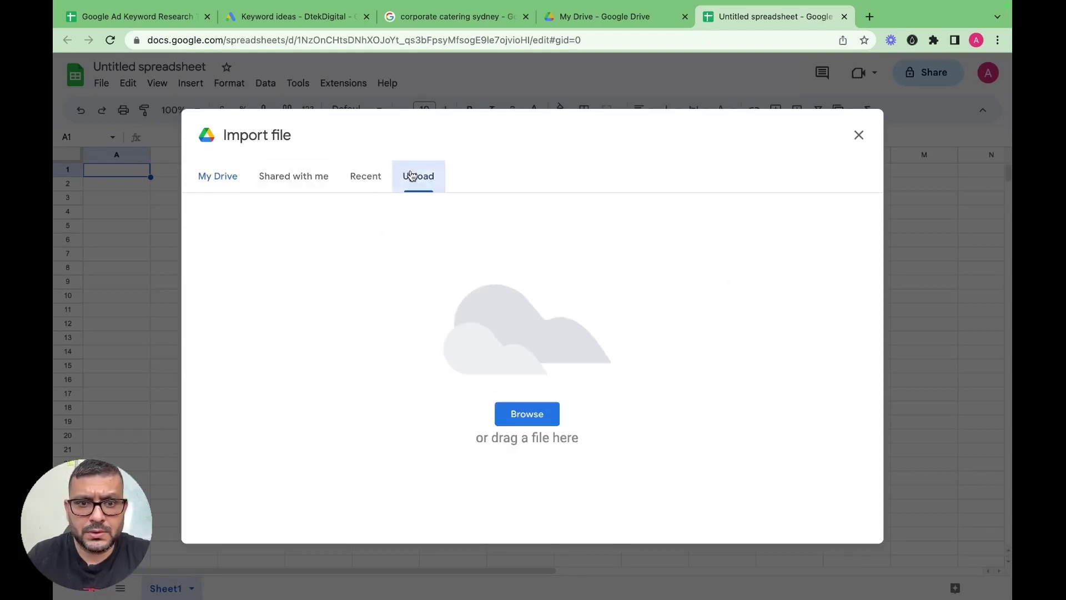
click(528, 414)
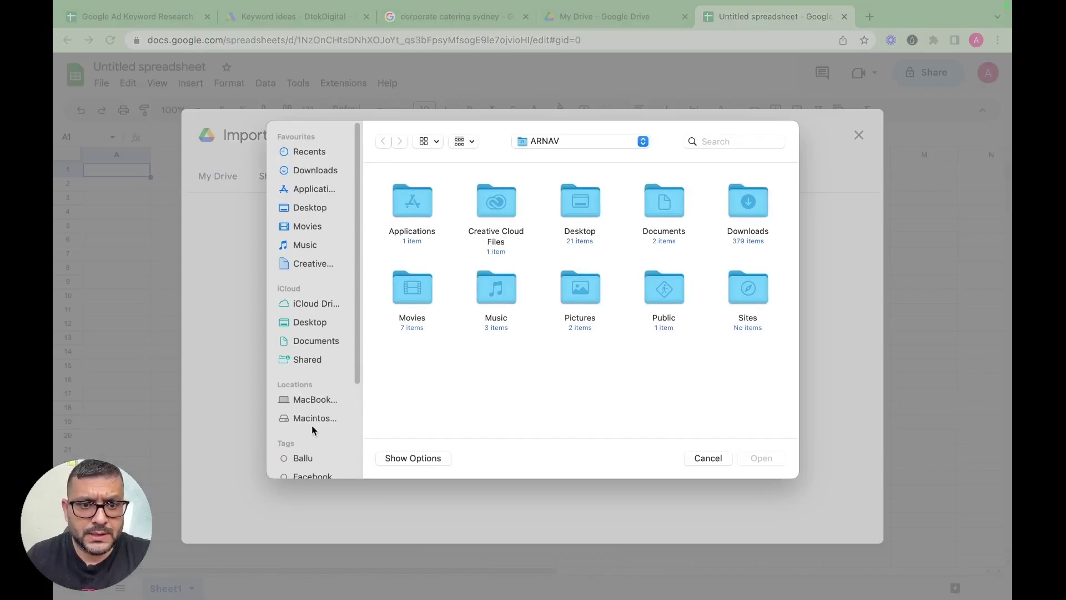
click(318, 154)
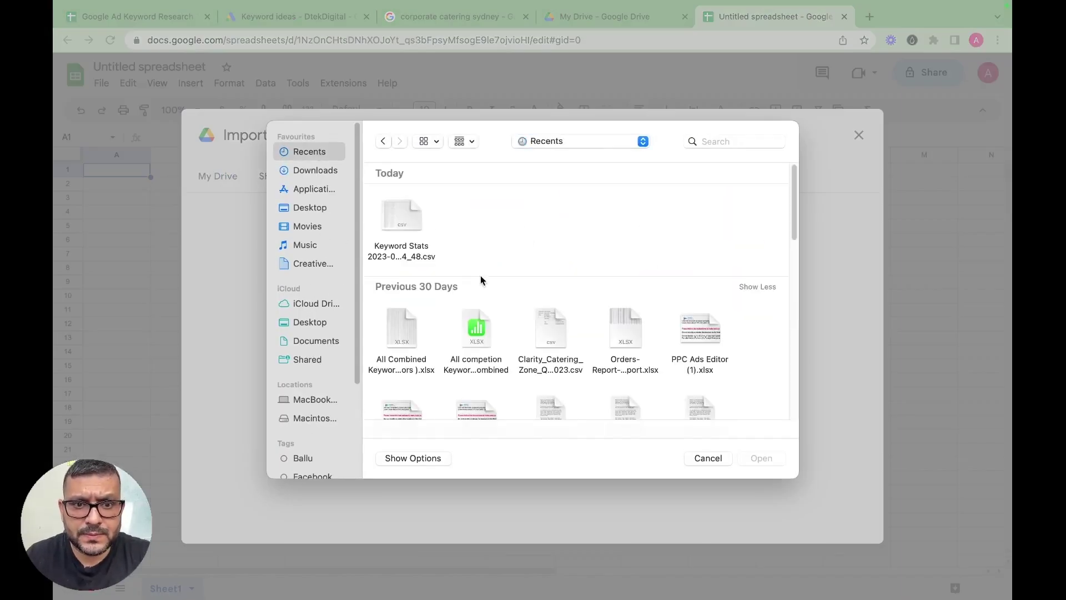
click(403, 210)
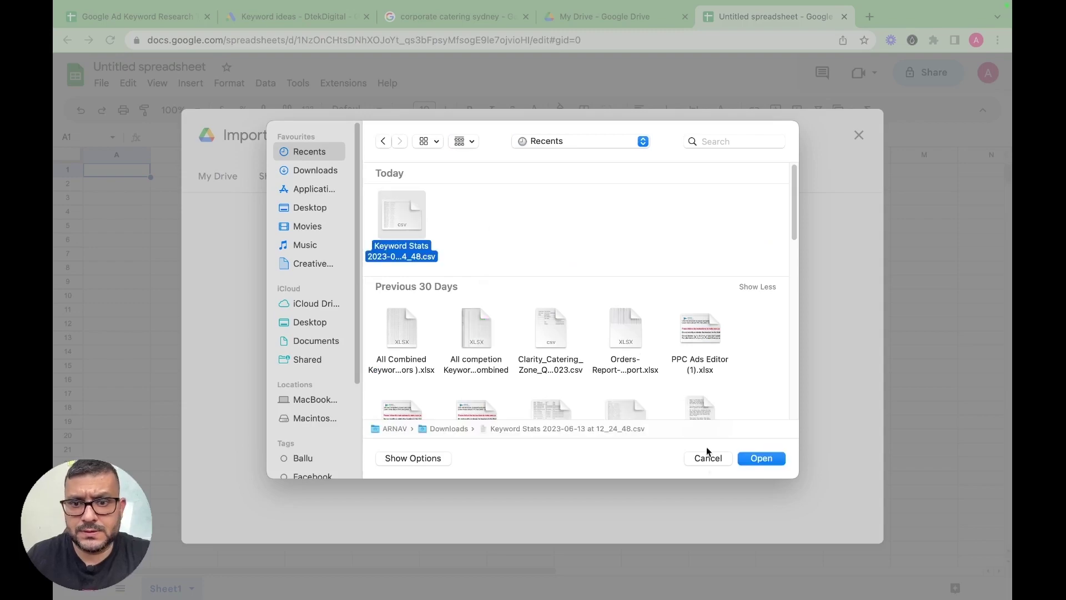
click(763, 457)
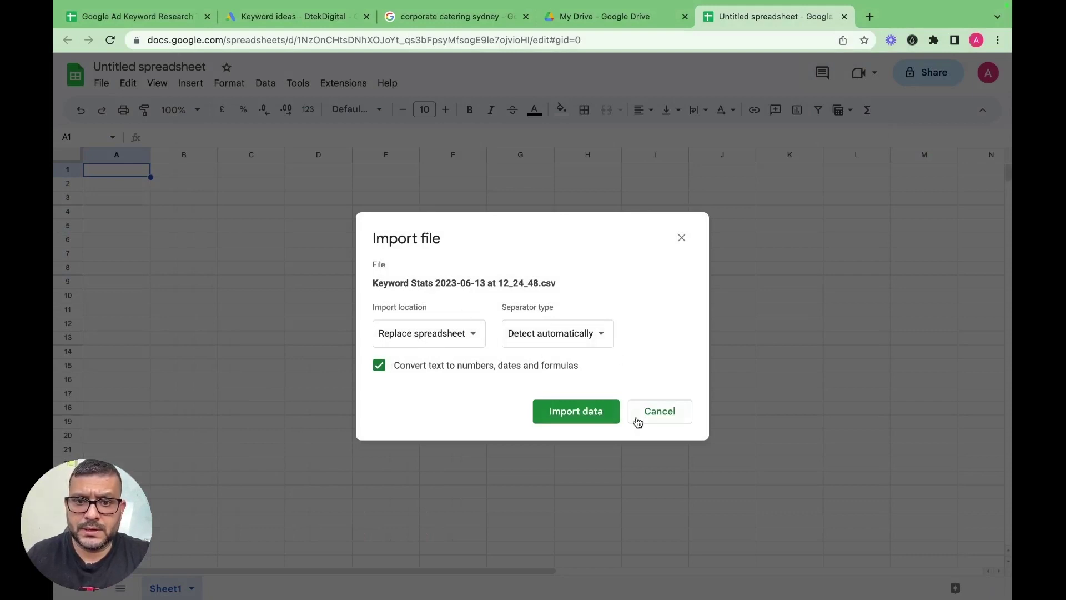
click(589, 413)
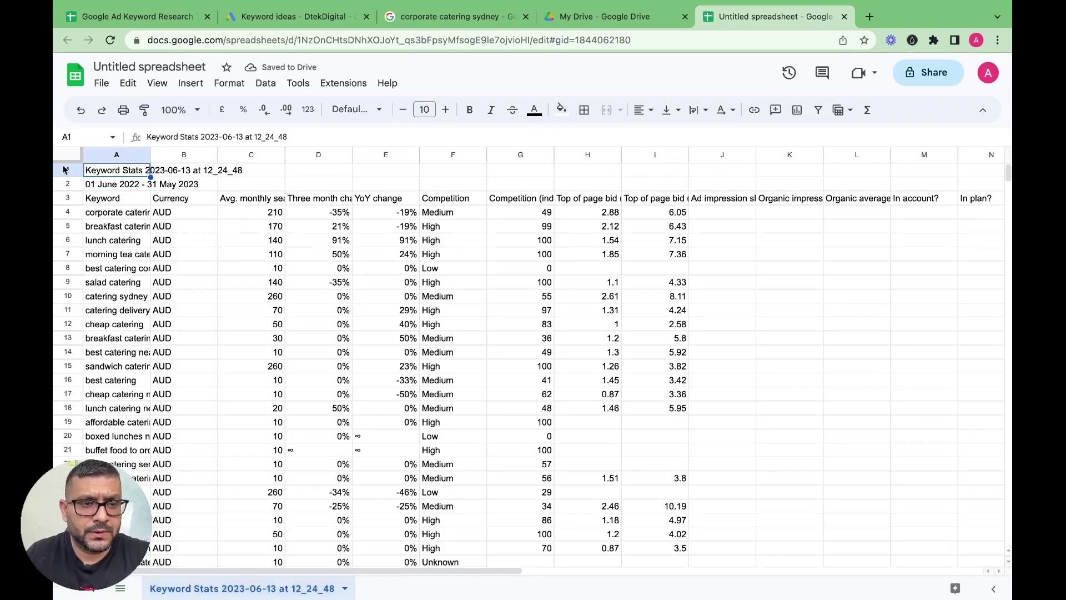
Step: Delete the title and date-range rows 1 and 2 above the imported column headers
click(65, 169)
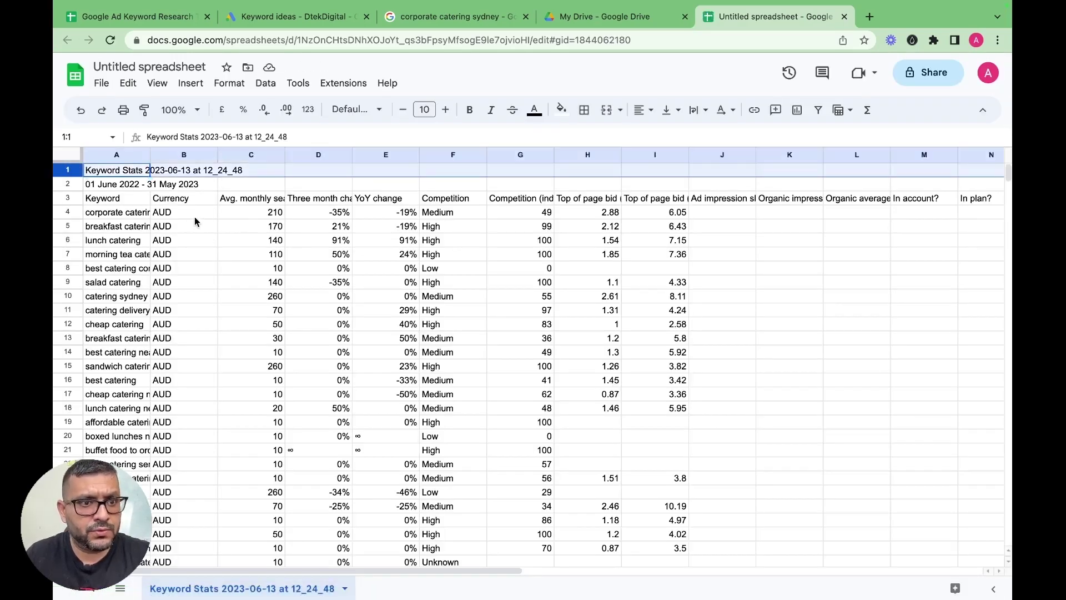
super+click(68, 184)
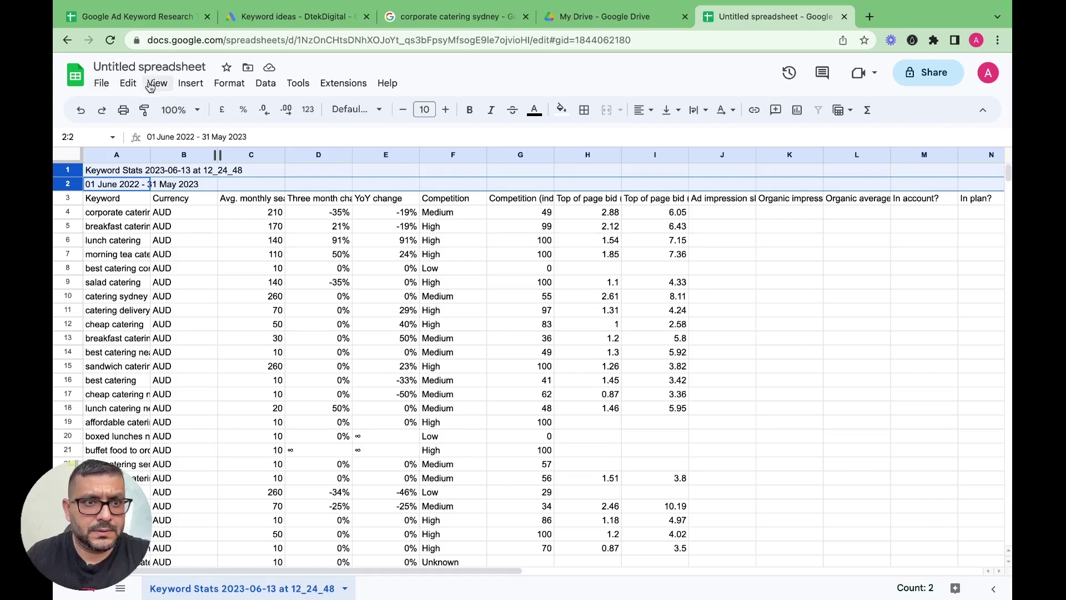
click(128, 83)
mouse_move(161, 282)
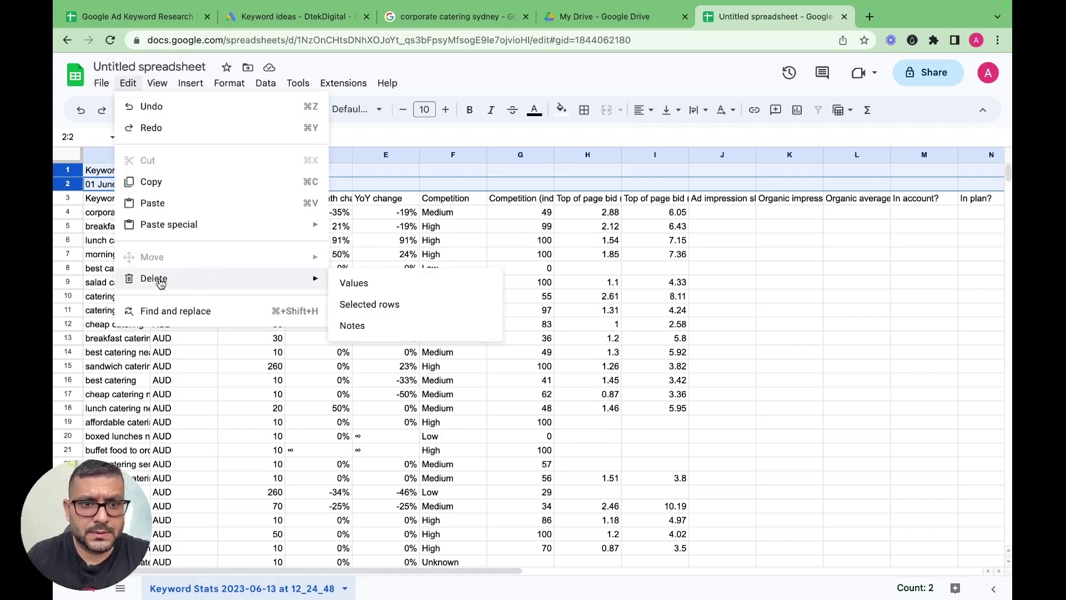
click(364, 304)
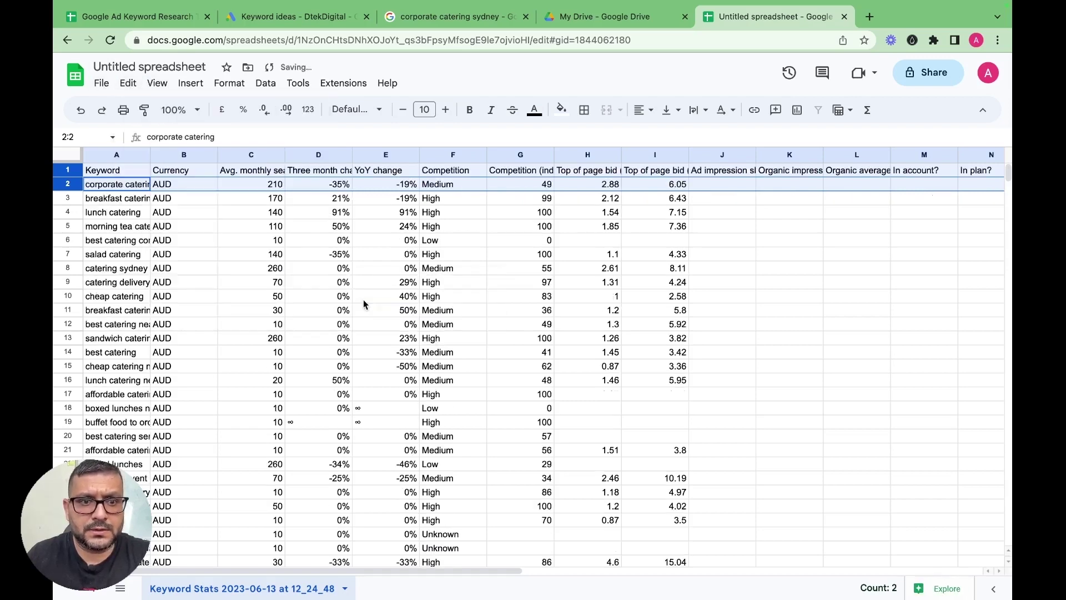
click(688, 315)
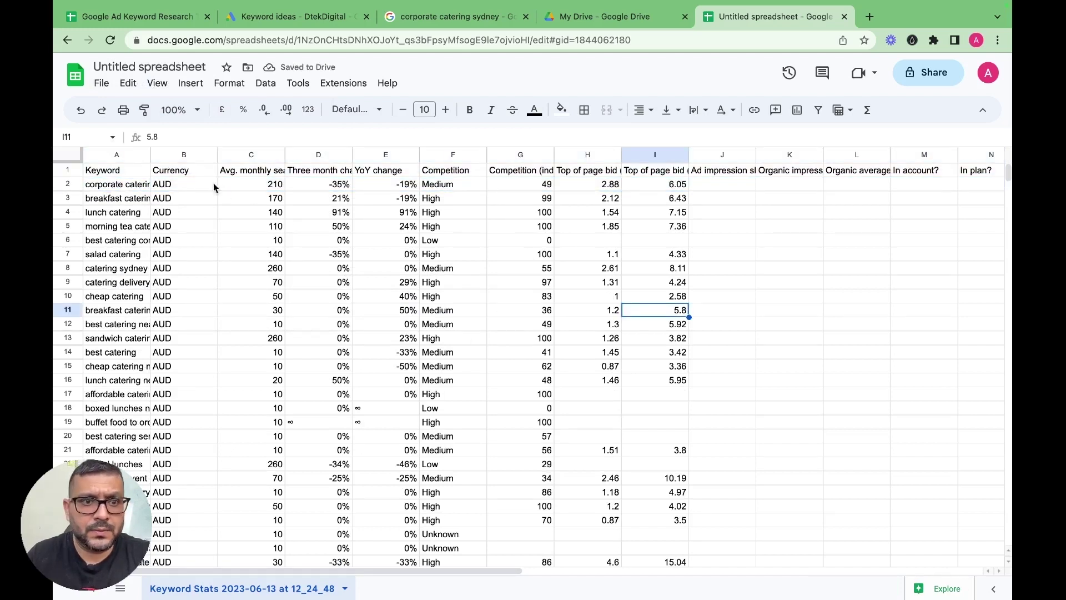
Step: Fit the Keyword column's width to its text and delete the Currency column
double_click(150, 155)
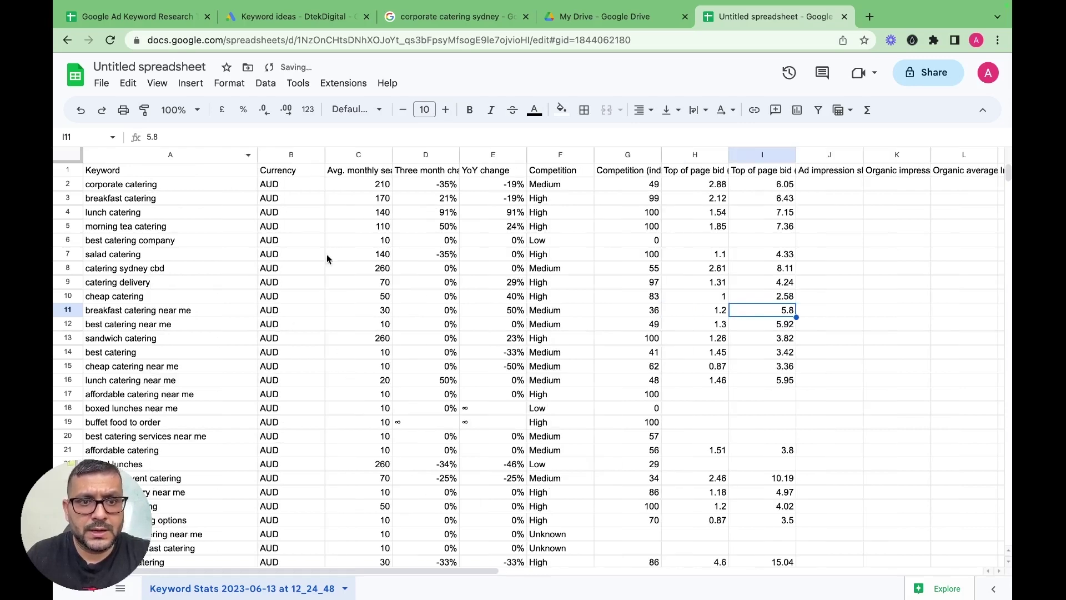
click(297, 154)
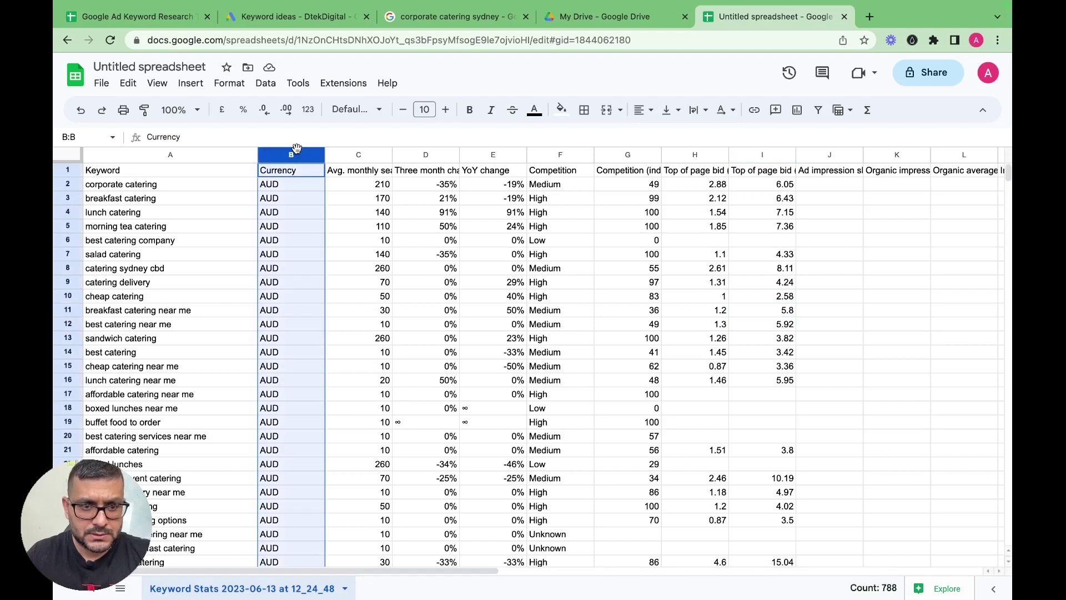
right_click(297, 148)
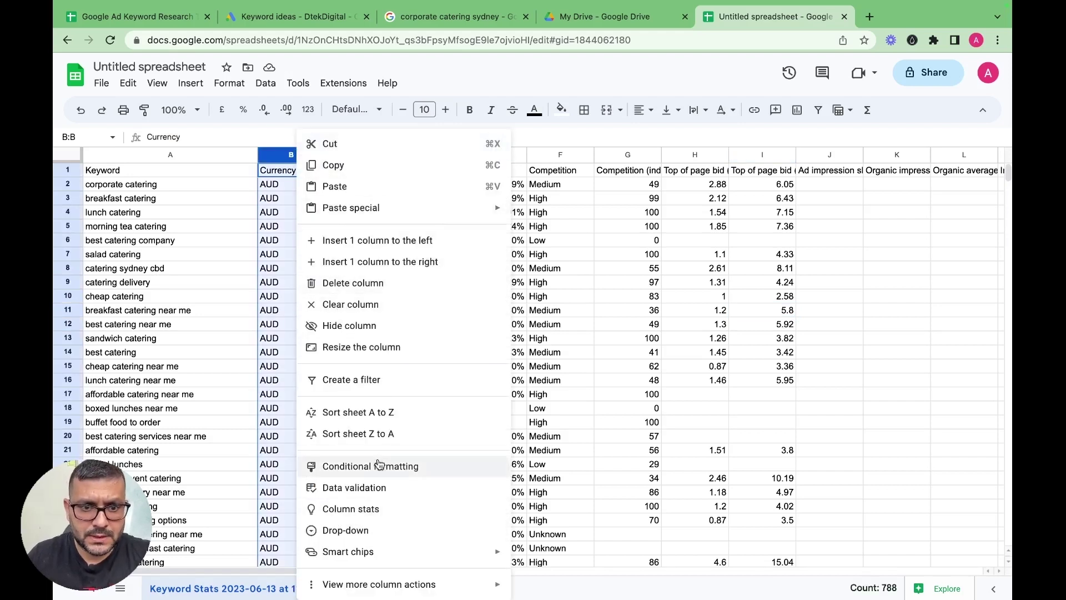
click(352, 282)
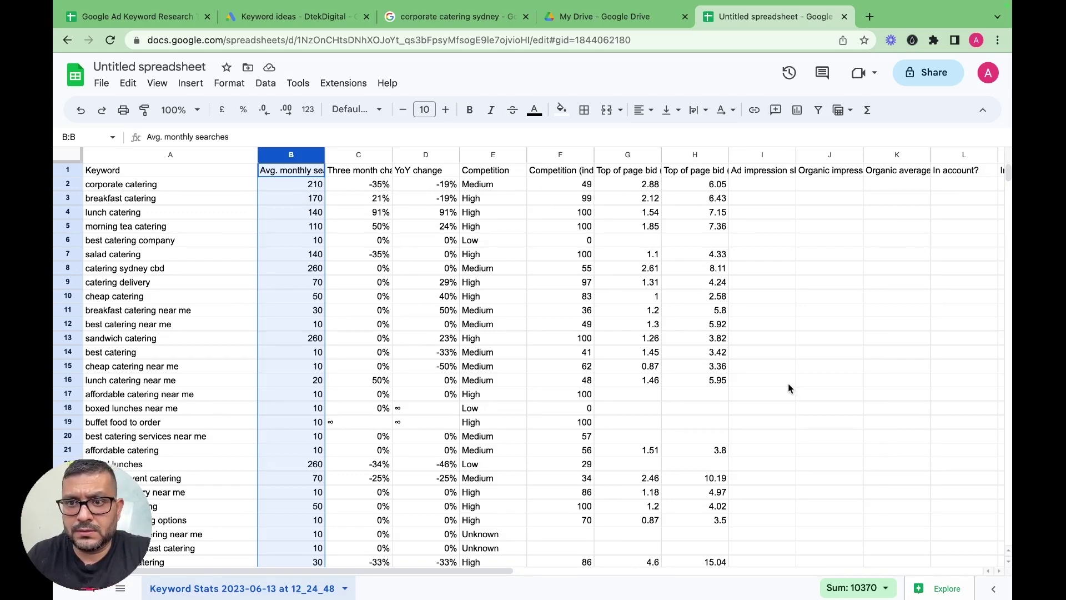
Step: Review the imported sheet's columns from competition and top of page bids across to the monthly Searches columns
scroll(788, 383, right, 5)
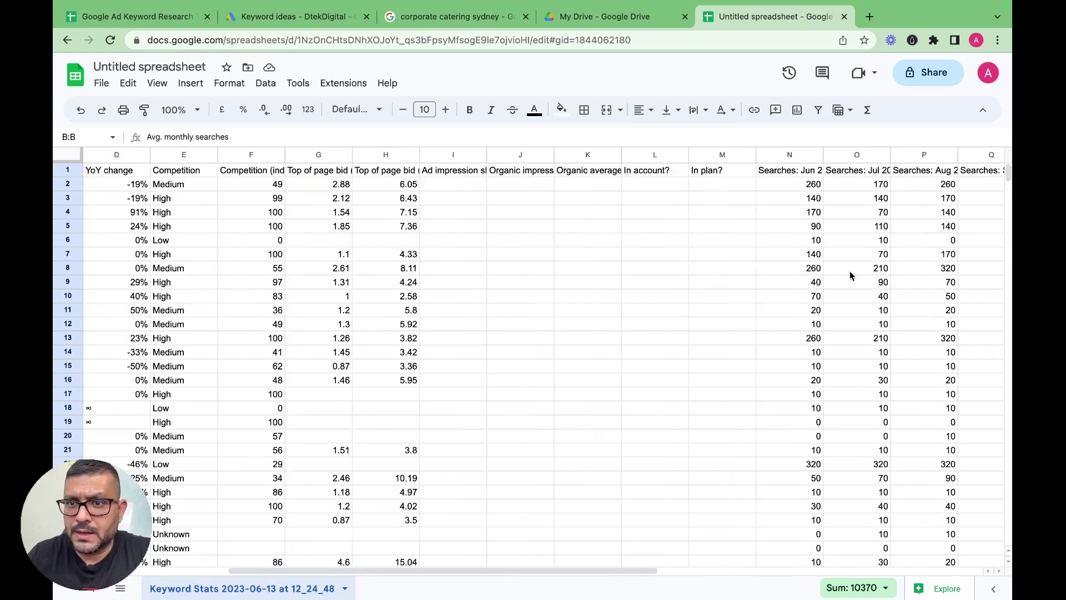
scroll(885, 250, right, 3)
scroll(867, 269, right, 2)
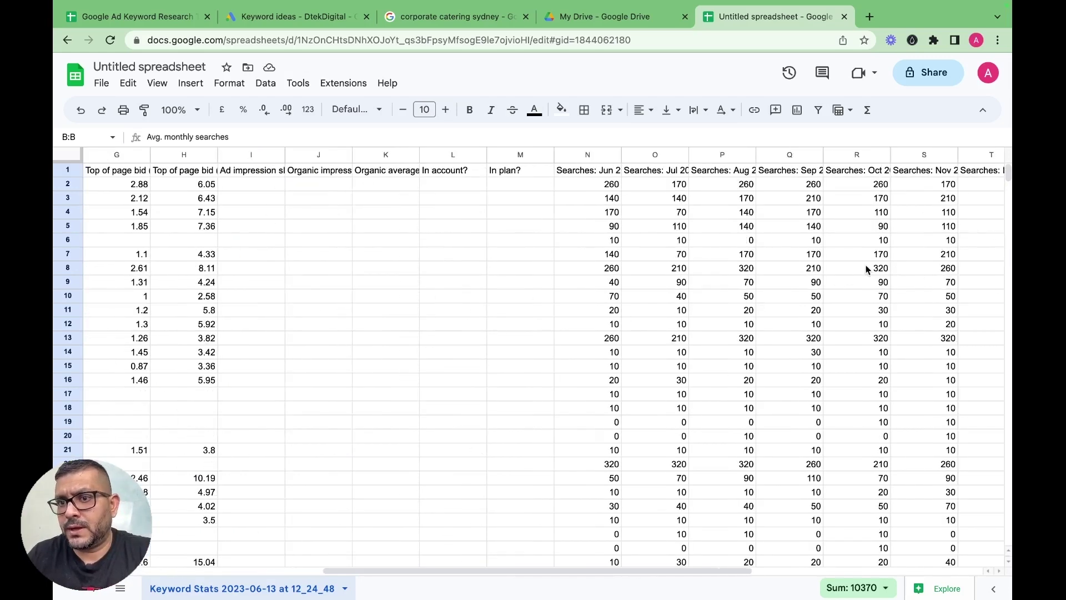
scroll(867, 270, right, 5)
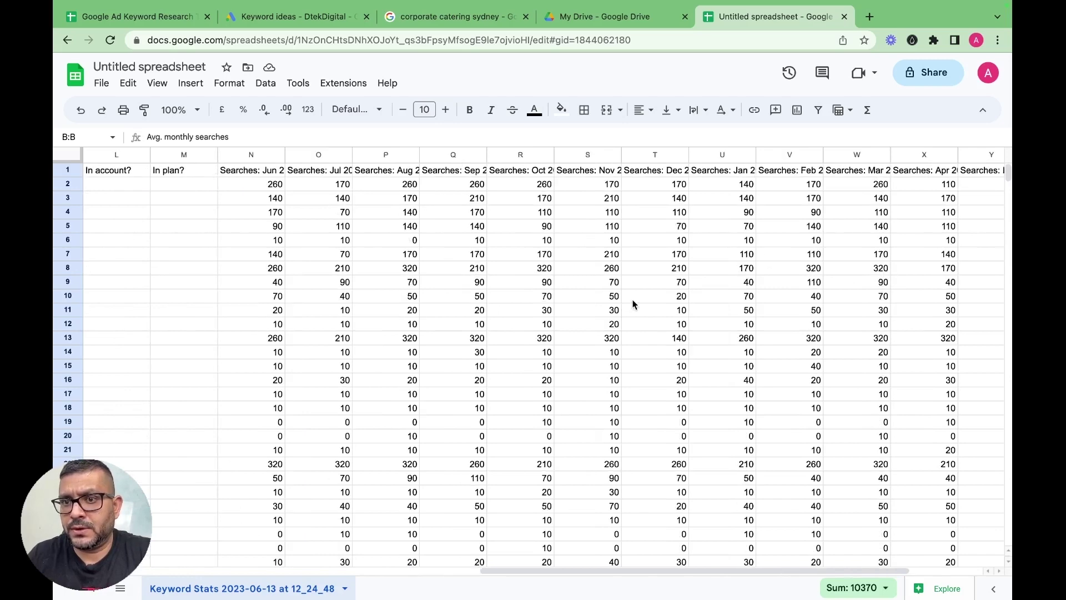
scroll(632, 301, right, 3)
scroll(601, 306, left, 12)
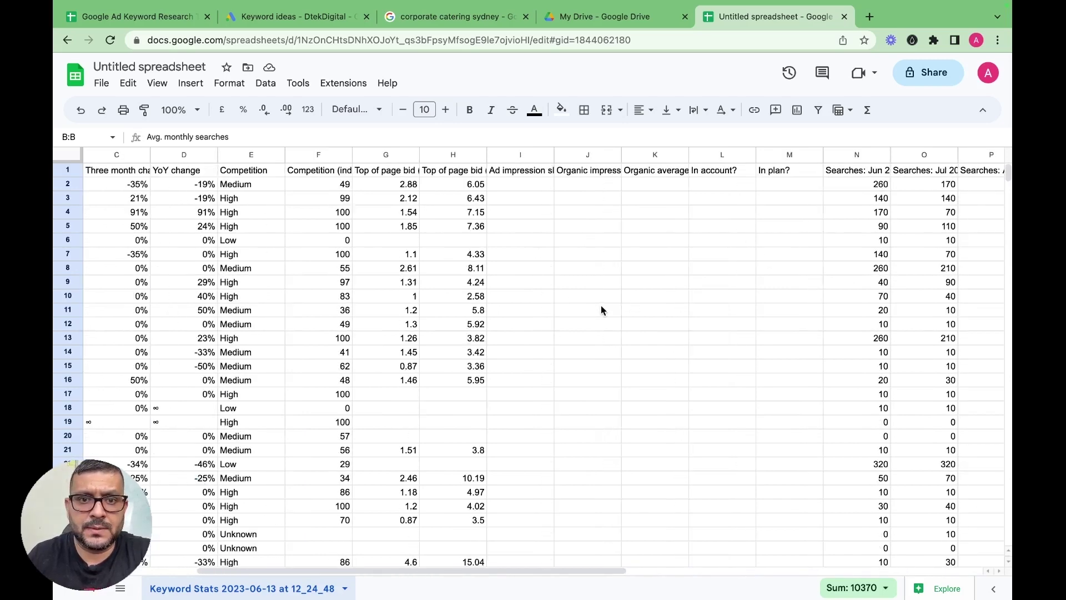
scroll(600, 306, left, 3)
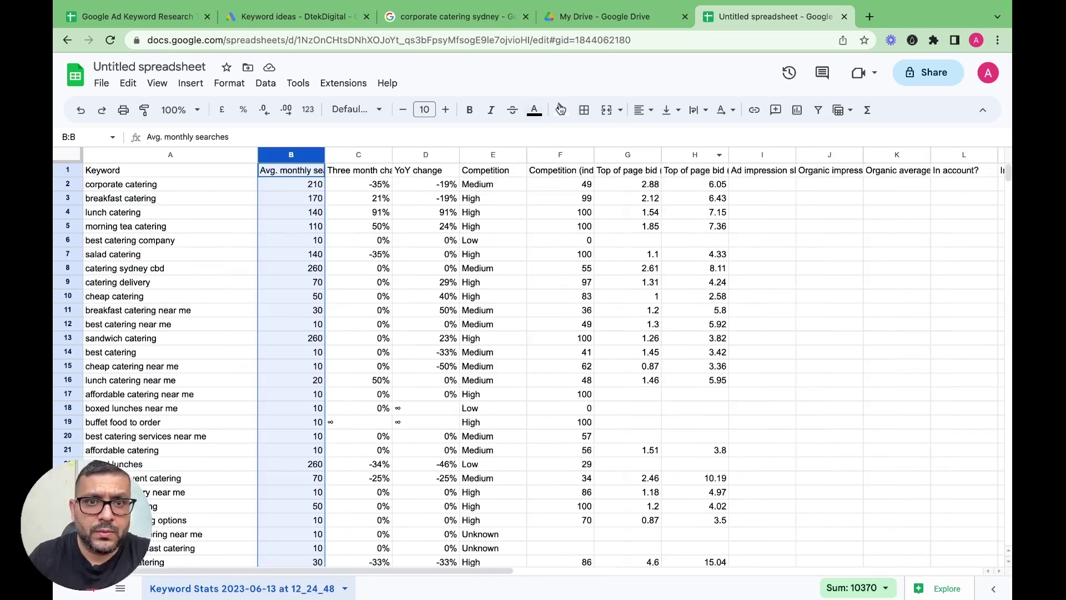
Step: Go to the research template and undo the pasted keyword data in the KEYWORD WITH STAT sheet until its rows are empty
click(111, 17)
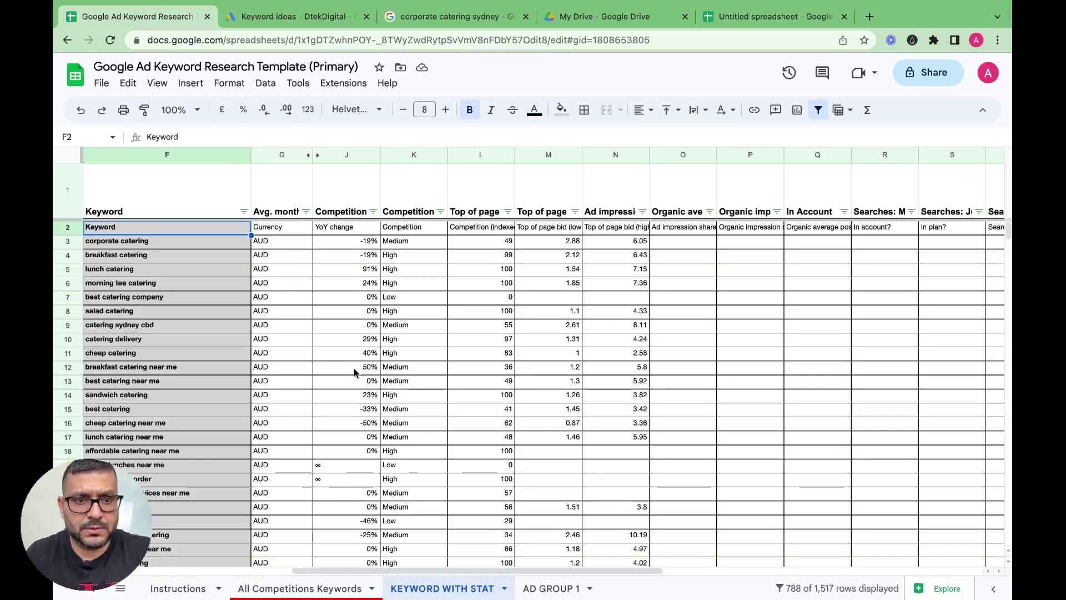
key(ctrl+z)
key(ctrl+z)
key(ctrl+z)
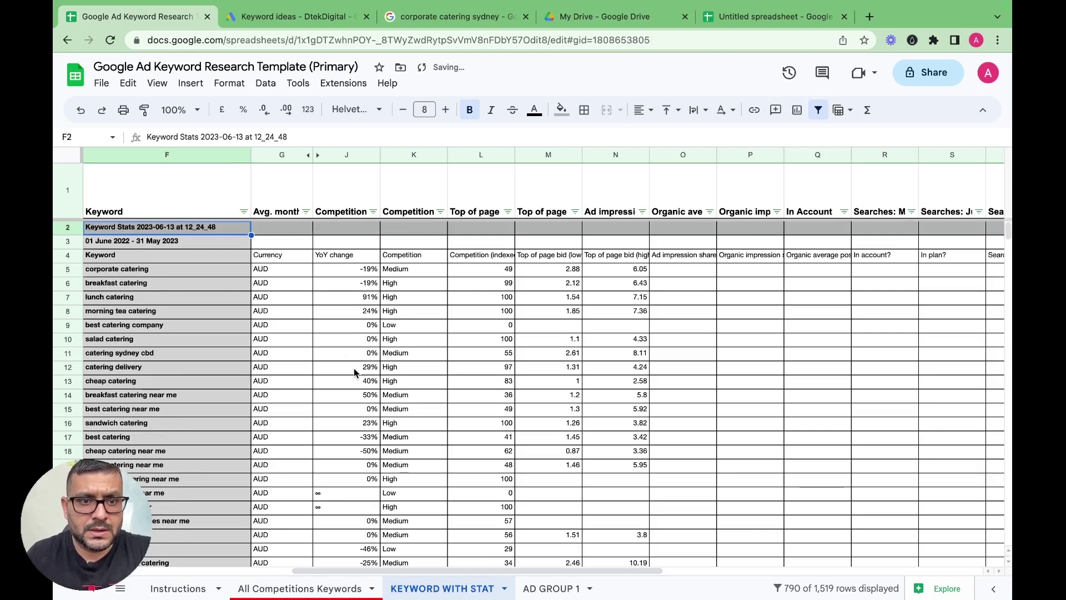
scroll(354, 368, left, 5)
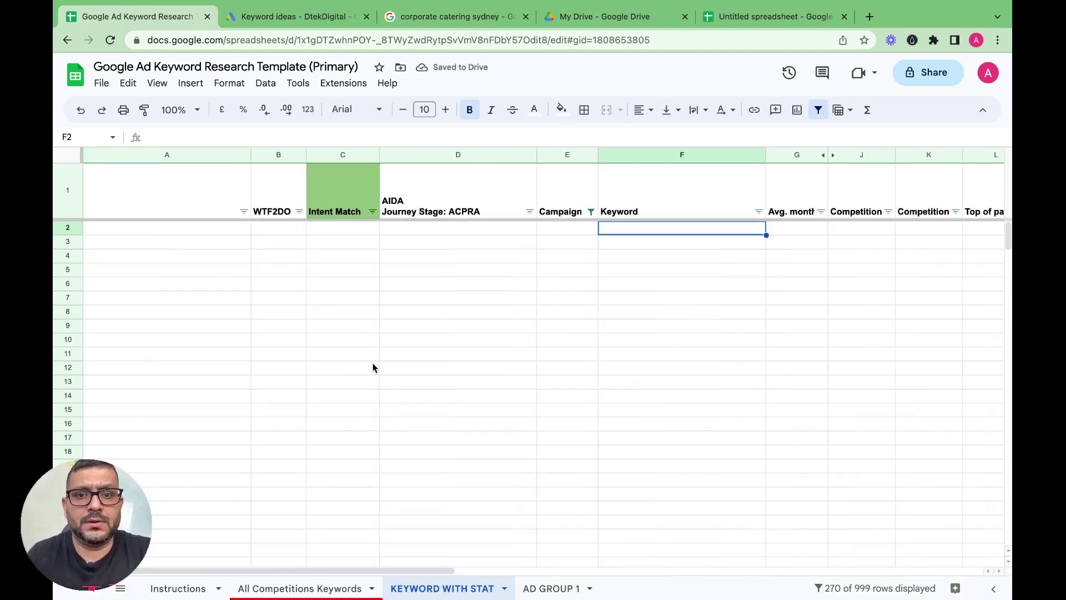
Step: Copy the entire imported keyword sheet and paste it into the research template's KEYWORD WITH STAT sheet starting at cell F2
click(771, 17)
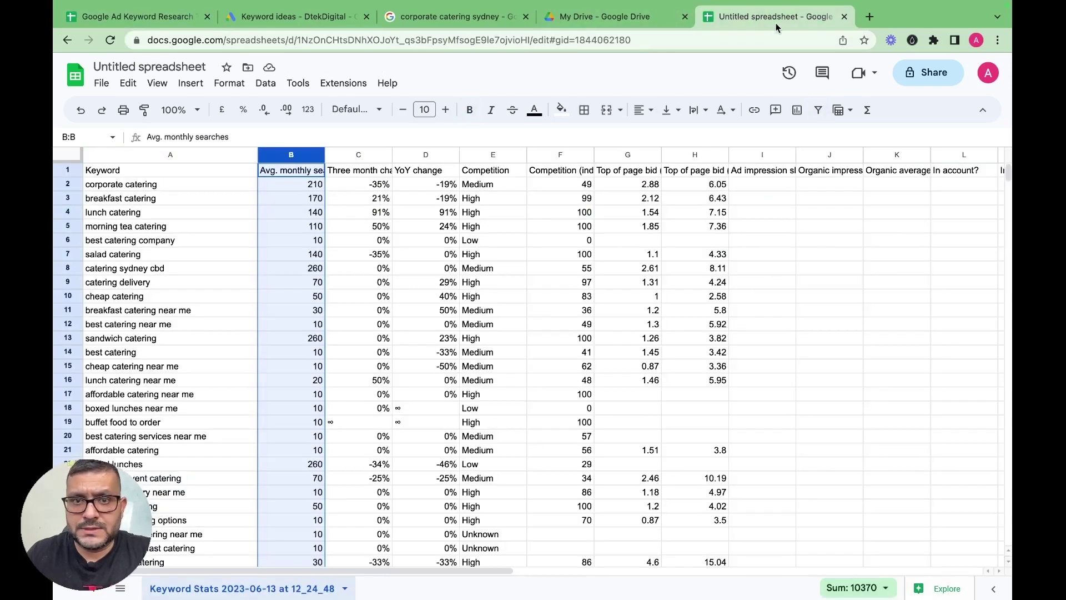
click(70, 158)
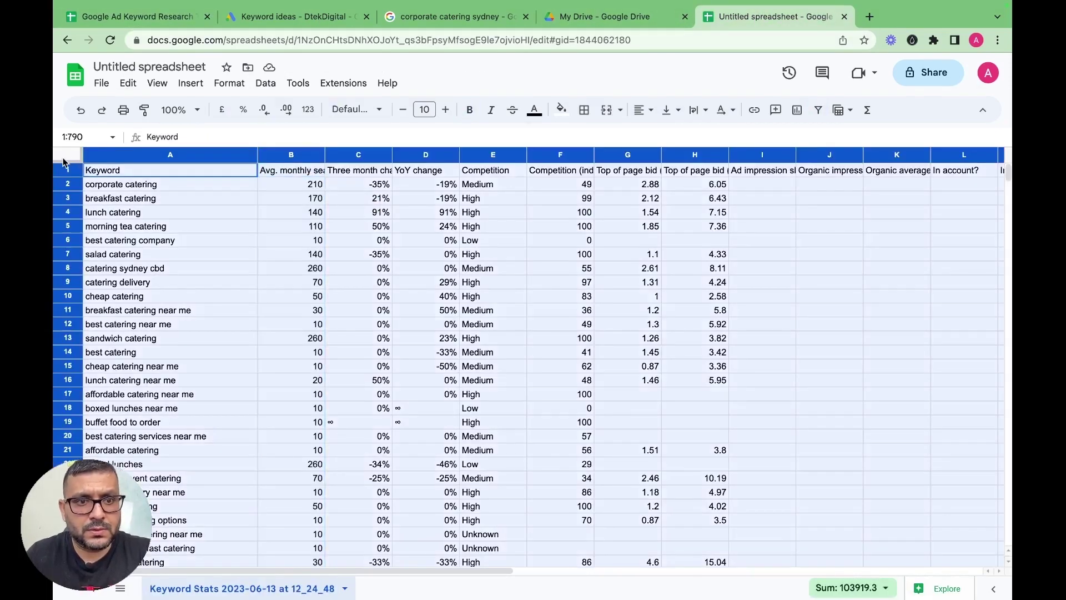
key(super+Tab)
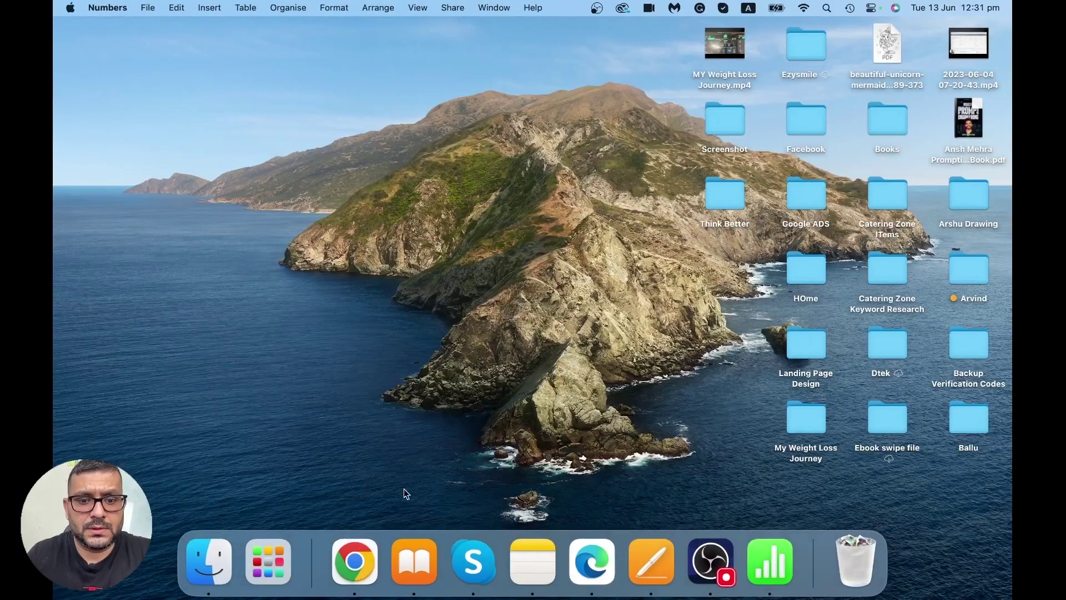
key(super+Tab)
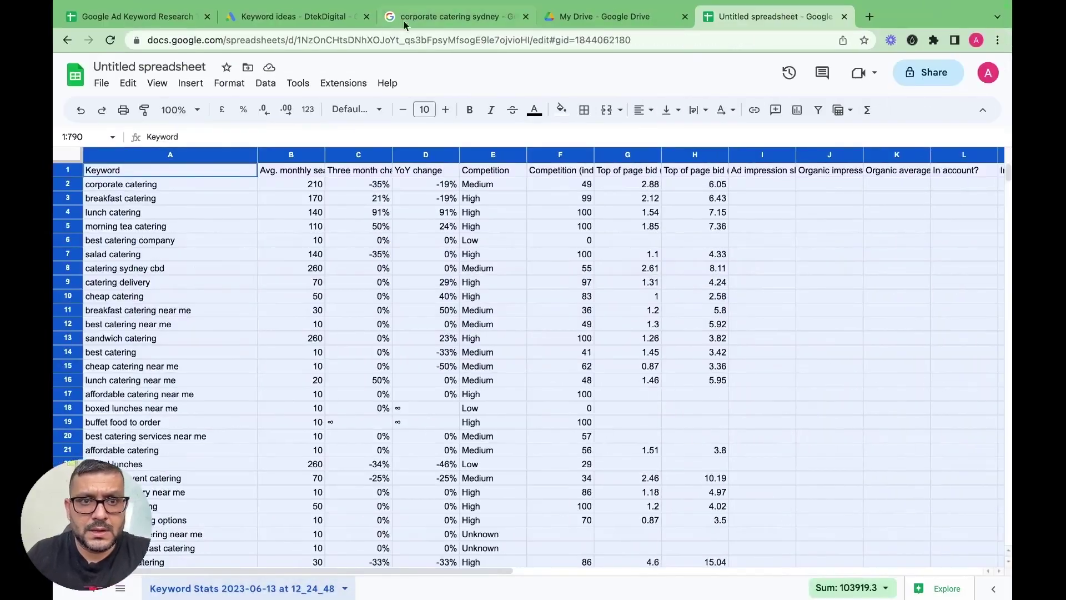
click(116, 18)
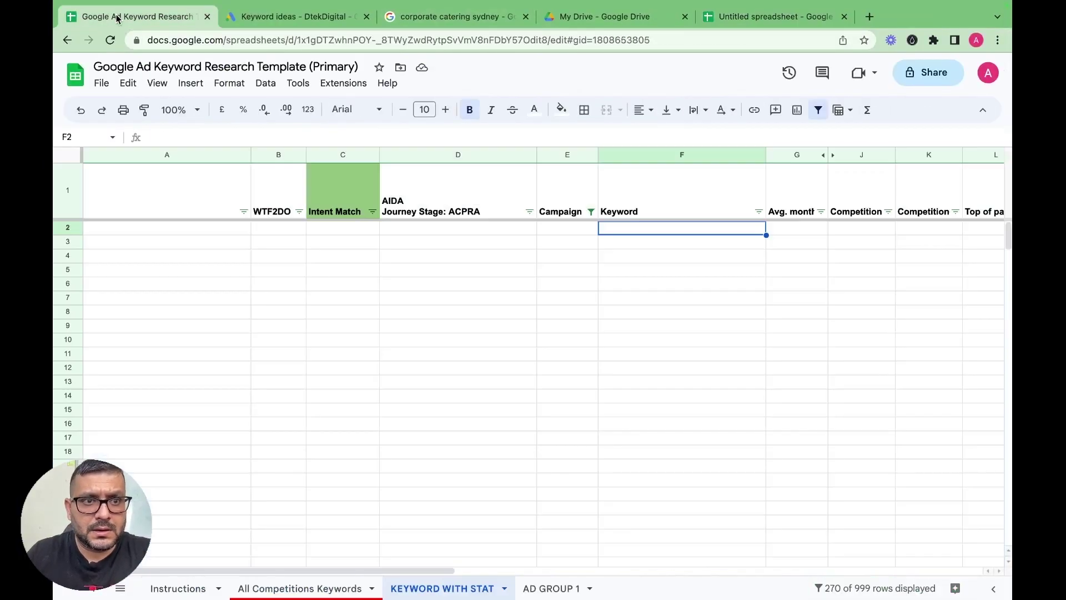
click(555, 231)
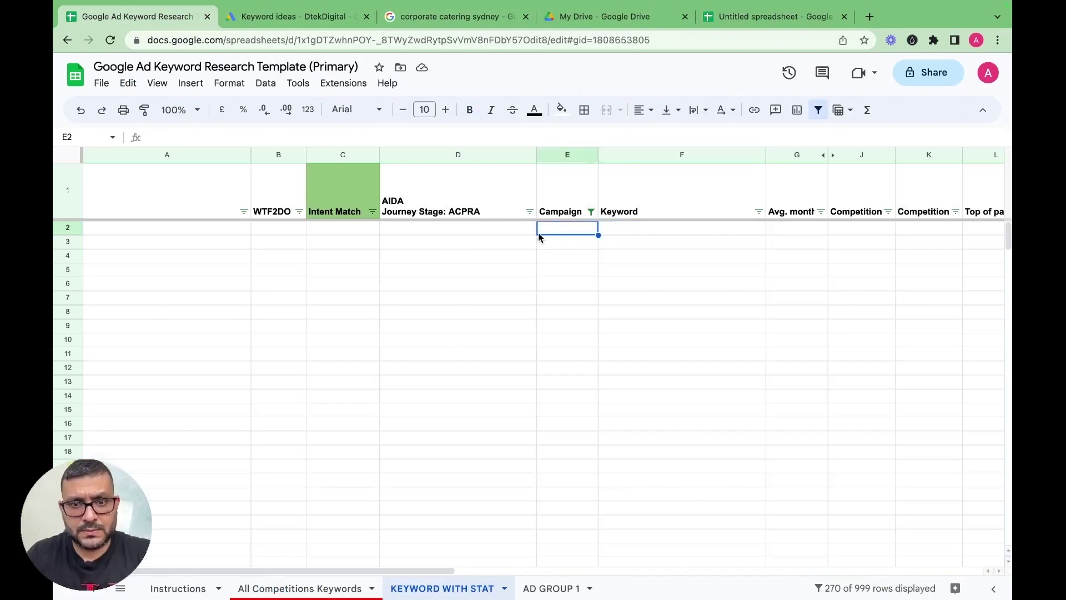
click(639, 226)
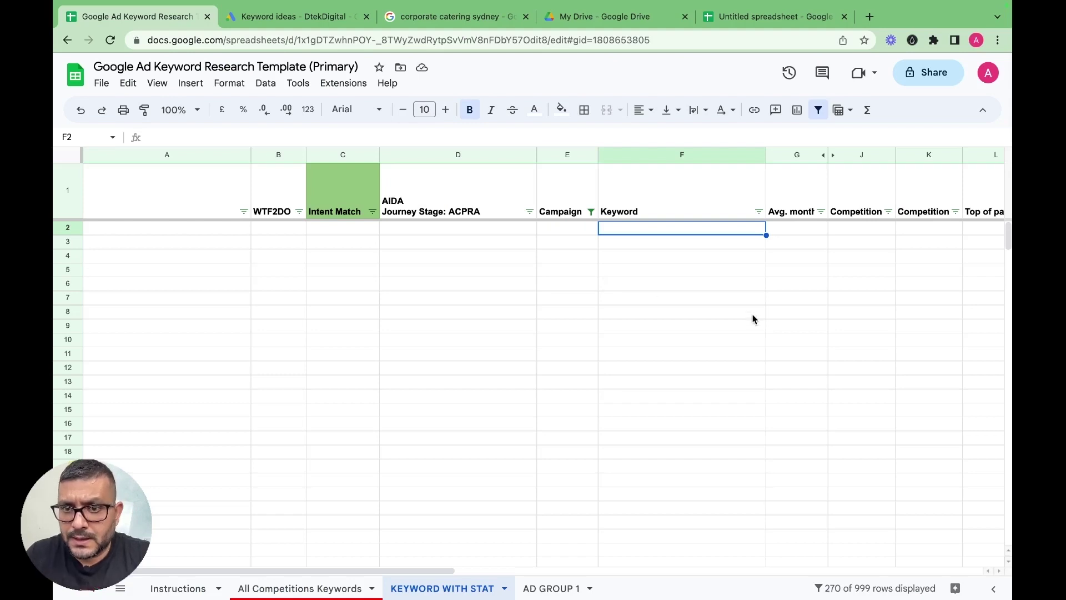
key(super+v)
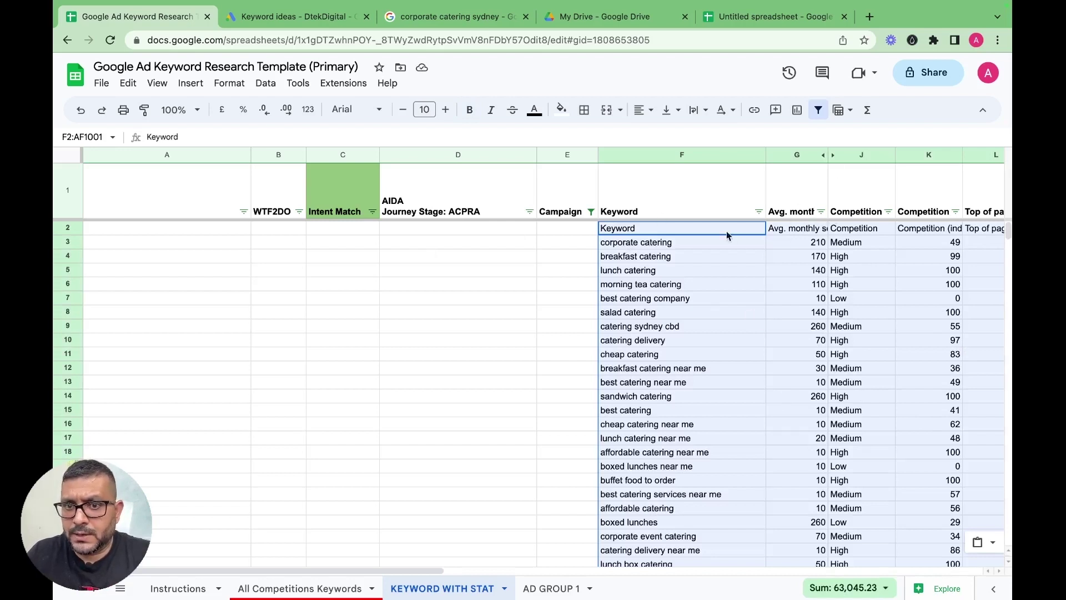
Step: Delete row 2, the duplicate header row pasted above the keyword data
click(622, 232)
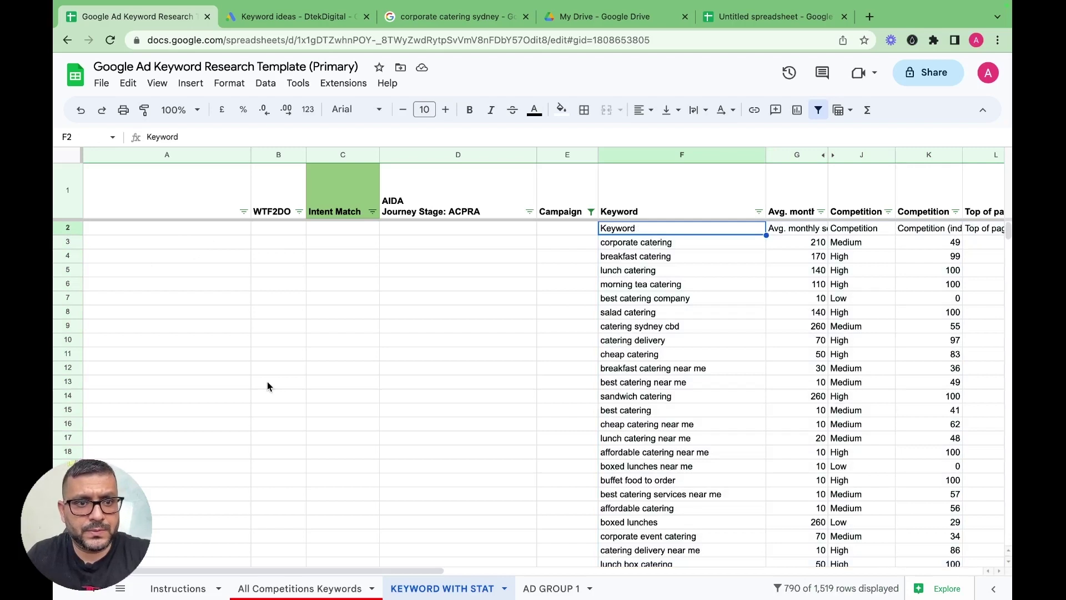
click(58, 228)
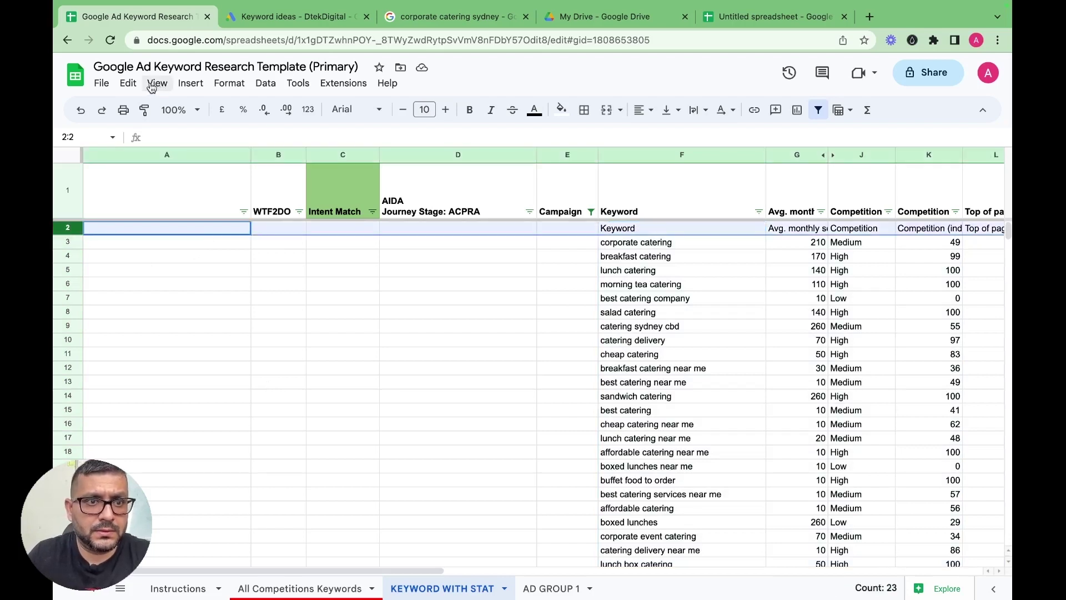
click(128, 83)
mouse_move(154, 277)
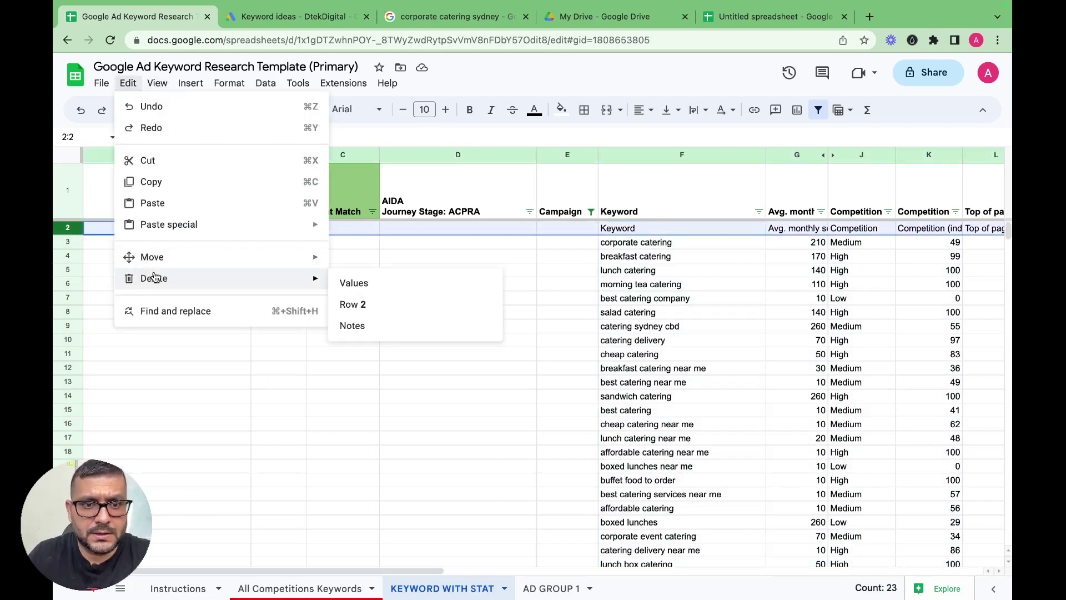
click(362, 304)
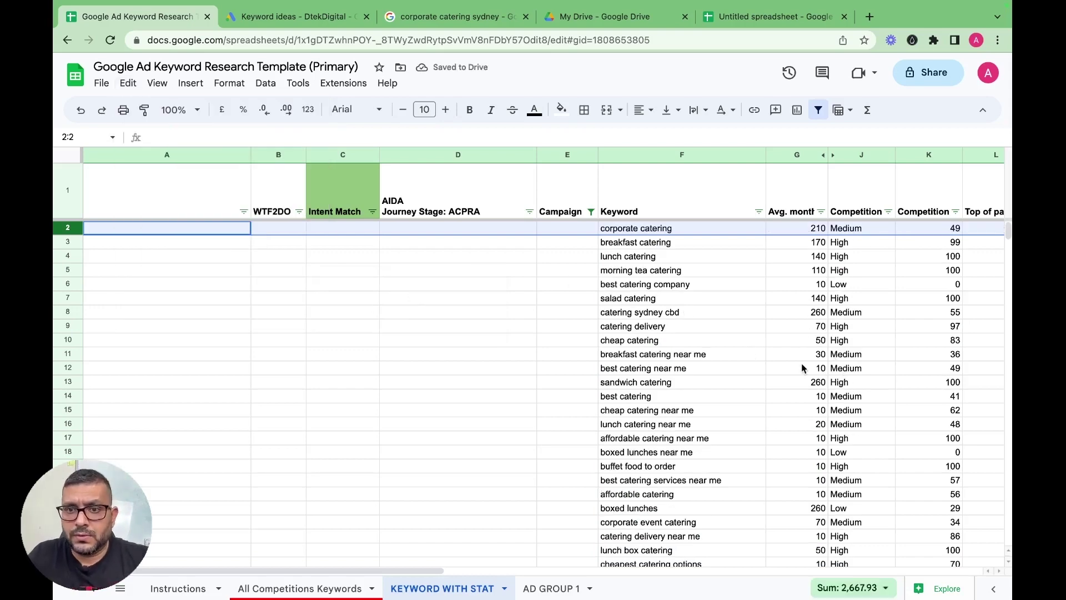
Step: Review the pasted keywords against the template's columns, from competition and page bids to monthly searches, and down the list
scroll(750, 352, right, 5)
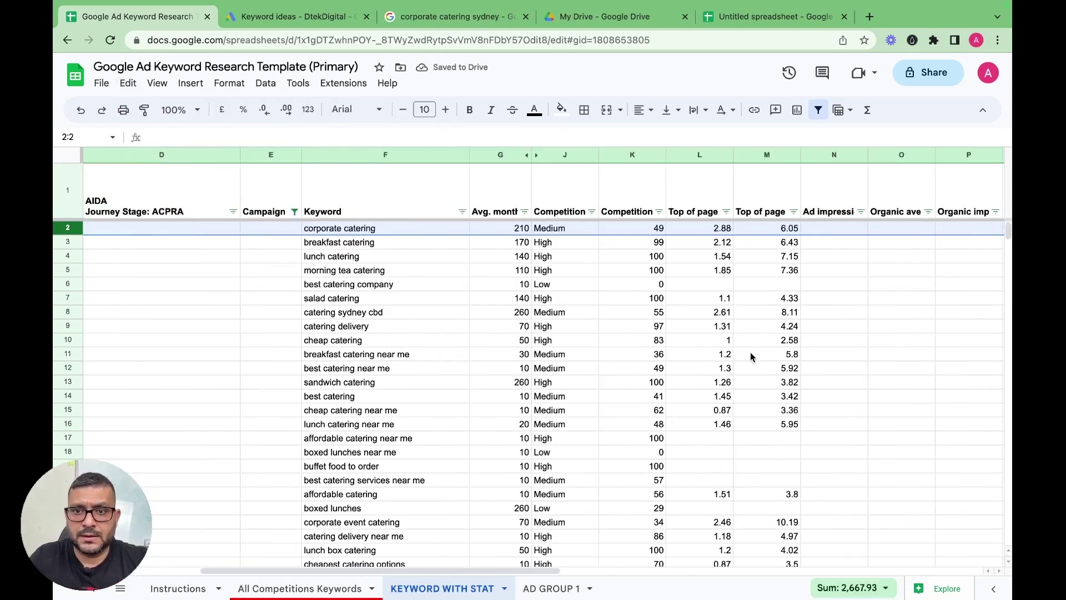
scroll(493, 328, left, 5)
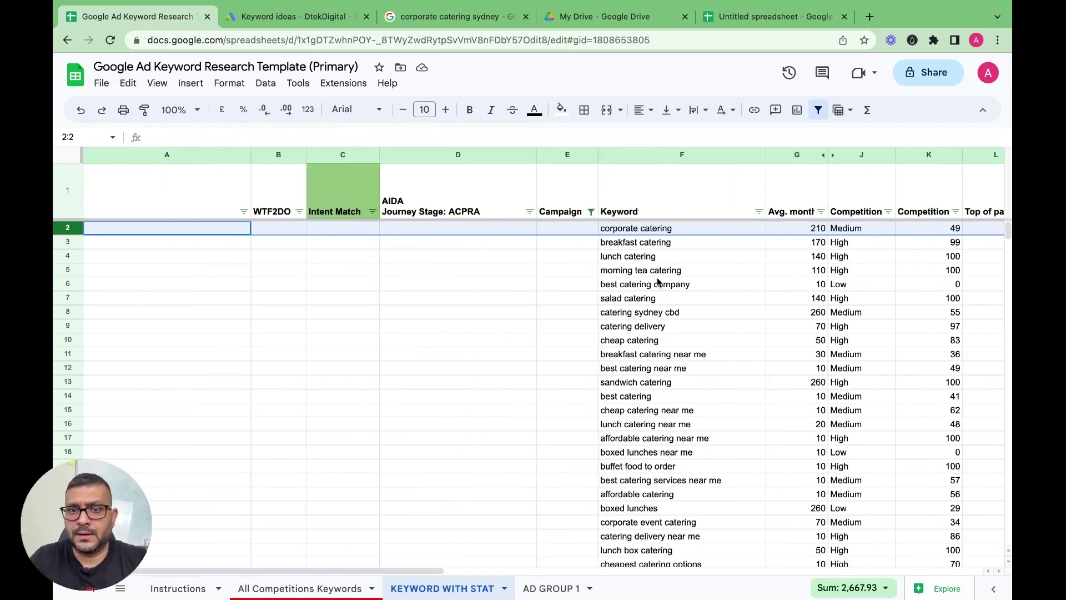
scroll(435, 256, right, 4)
scroll(434, 252, right, 4)
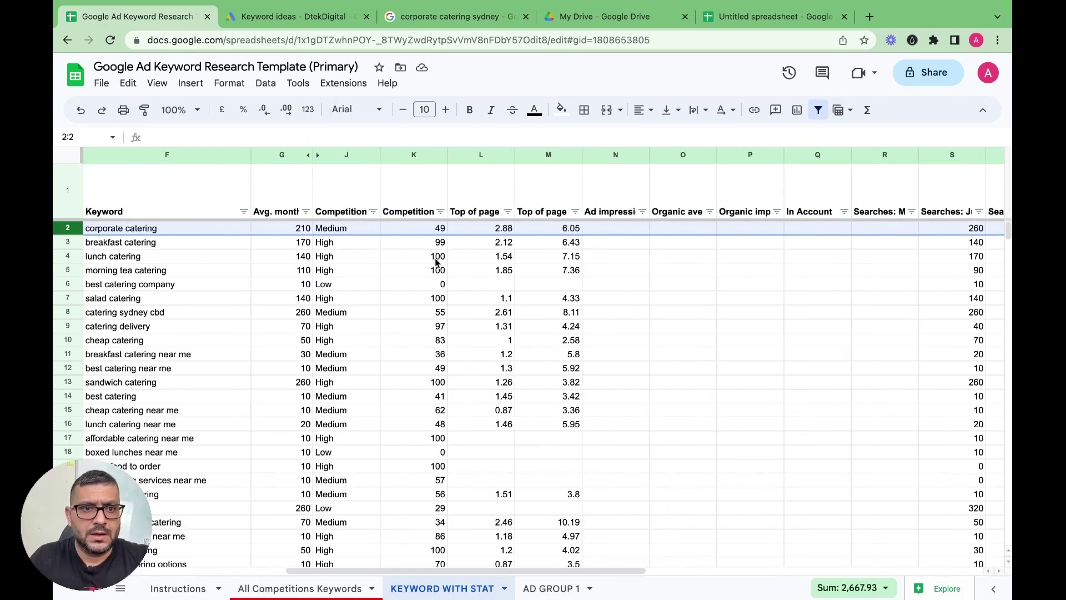
scroll(433, 265, left, 1)
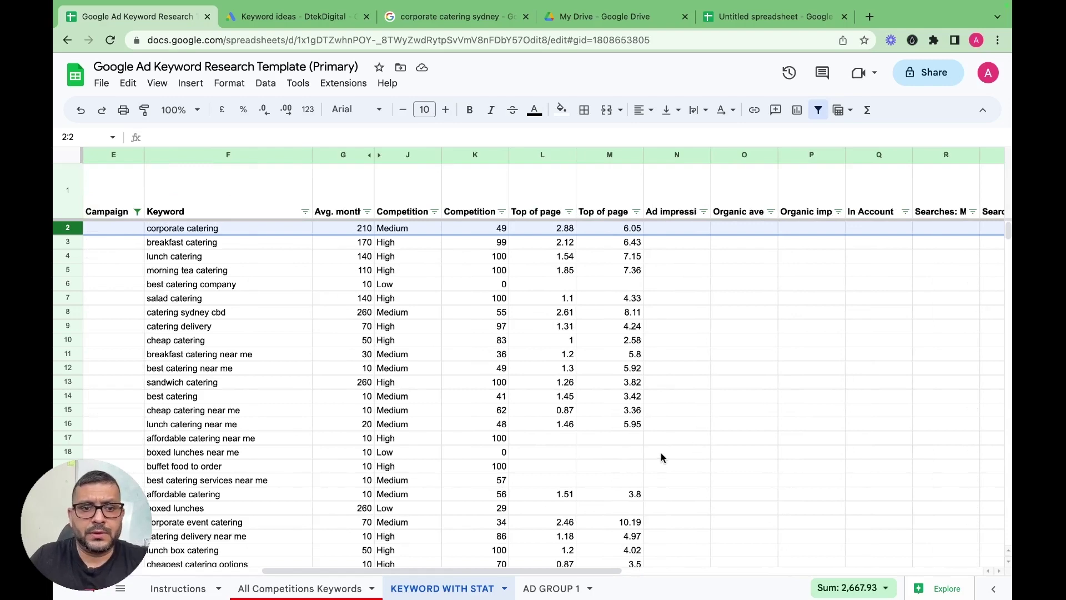
scroll(661, 452, down, 1)
scroll(661, 452, up, 1)
scroll(664, 451, down, 20)
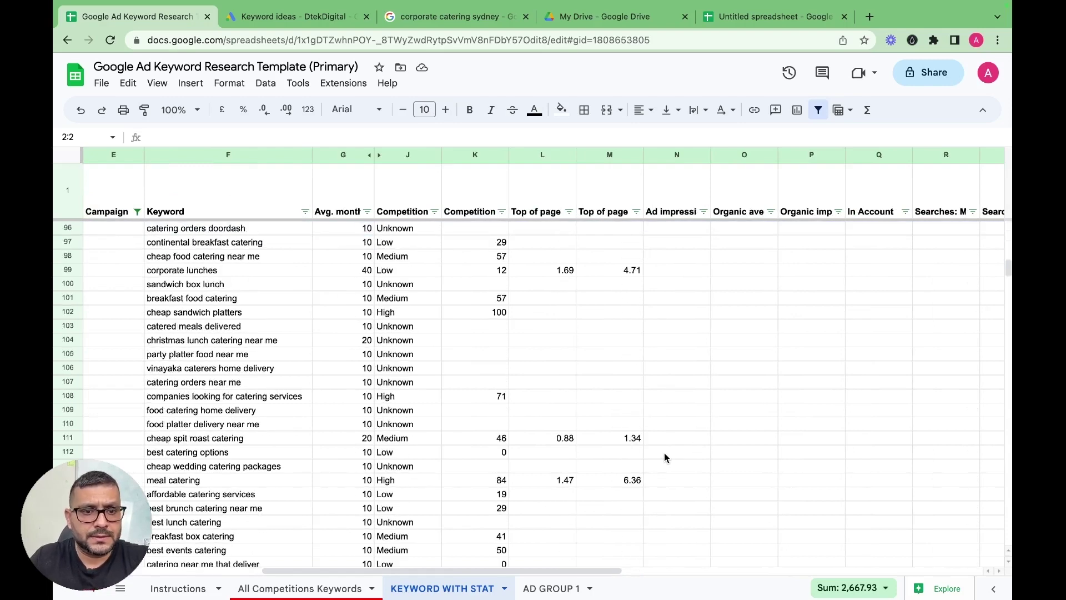
scroll(664, 451, up, 20)
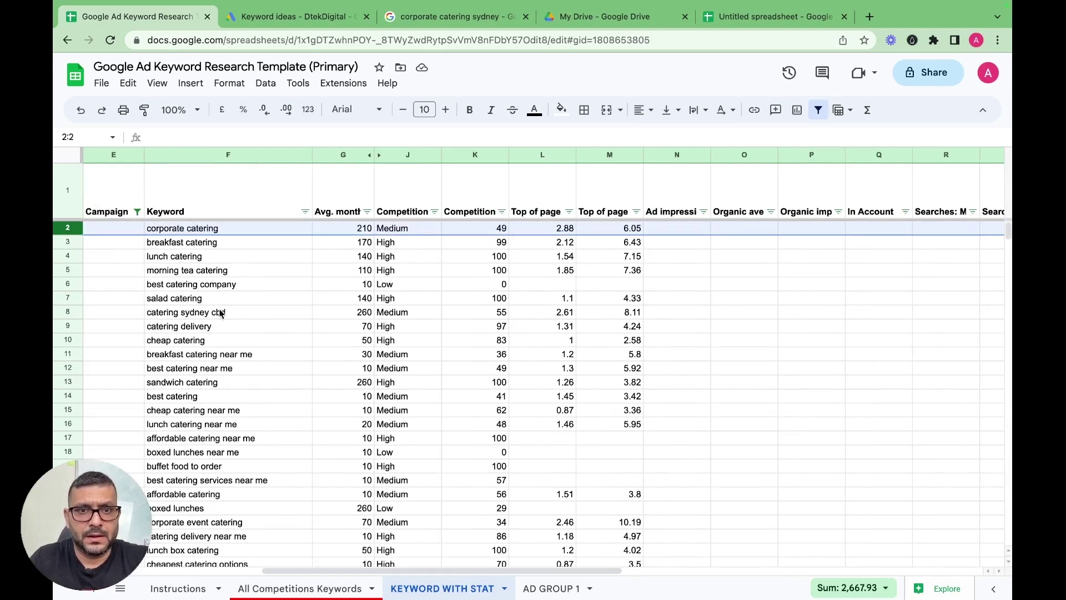
Step: Look through the Keyword Planner's keyword ideas list for comparison, then return to the research template
click(258, 17)
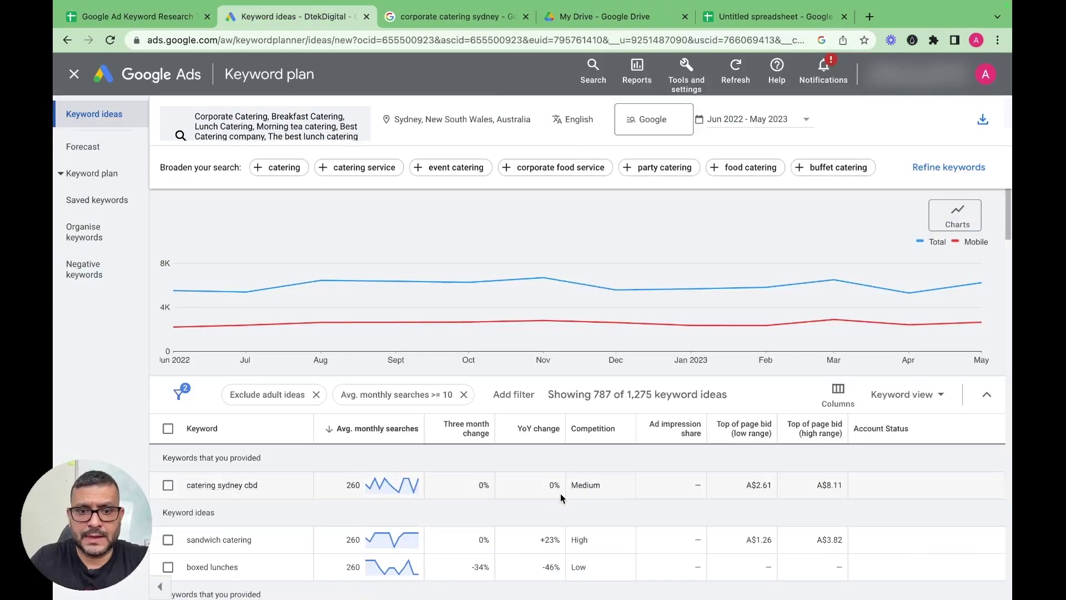
scroll(561, 497, down, 15)
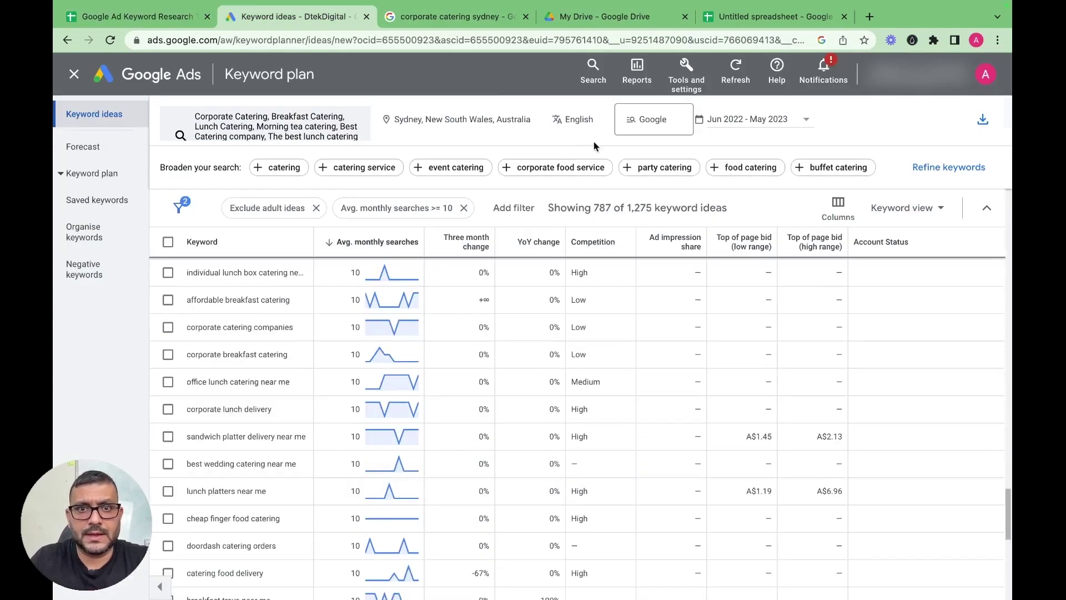
click(128, 17)
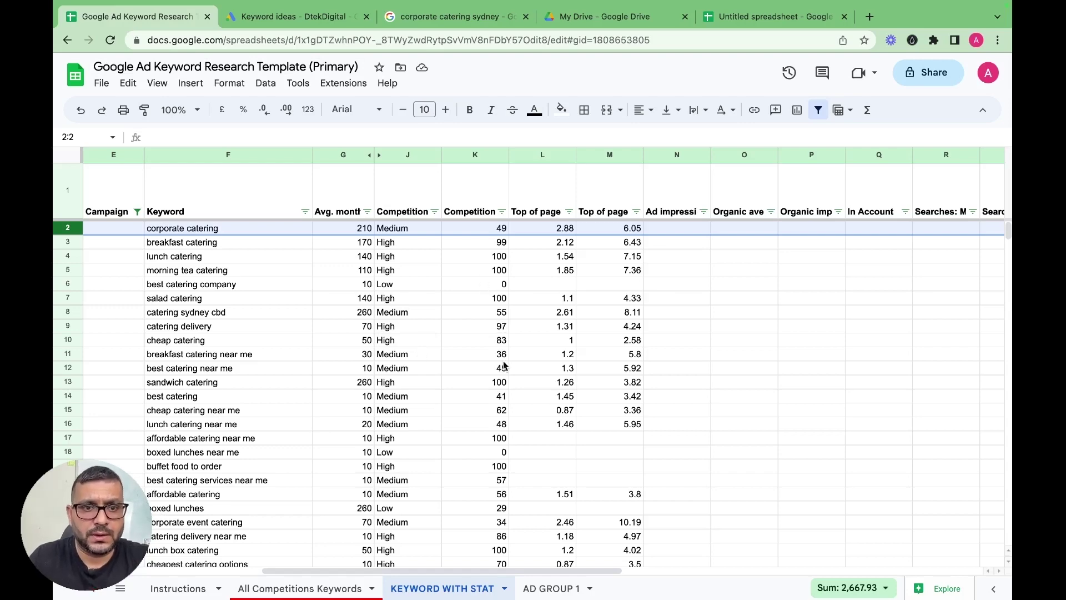
Step: Remove the existing filter from the KEYWORD WITH STAT sheet
scroll(476, 402, left, 10)
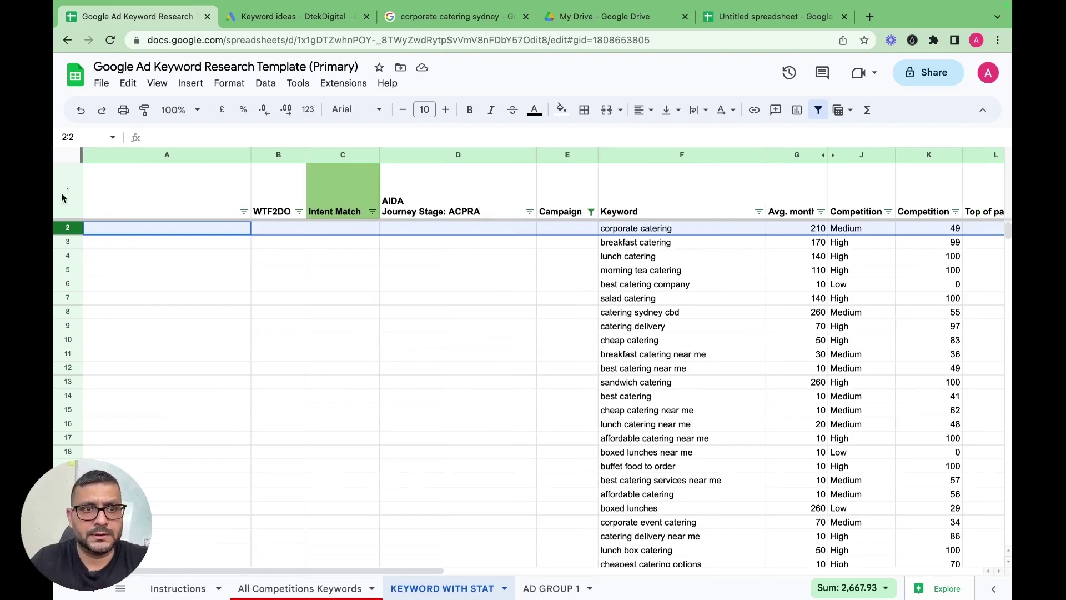
click(269, 85)
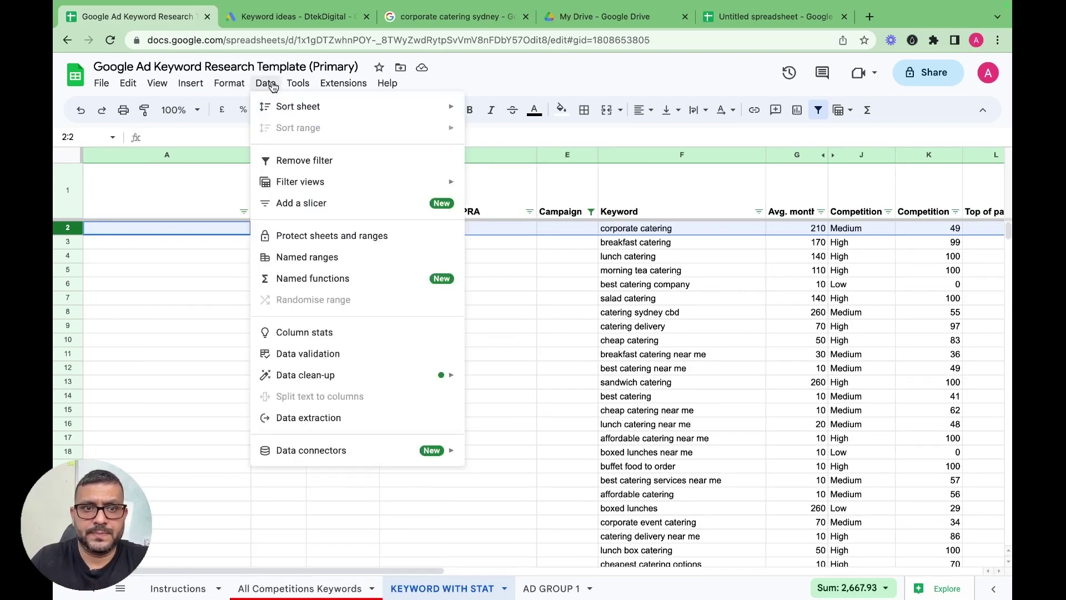
click(314, 161)
click(458, 340)
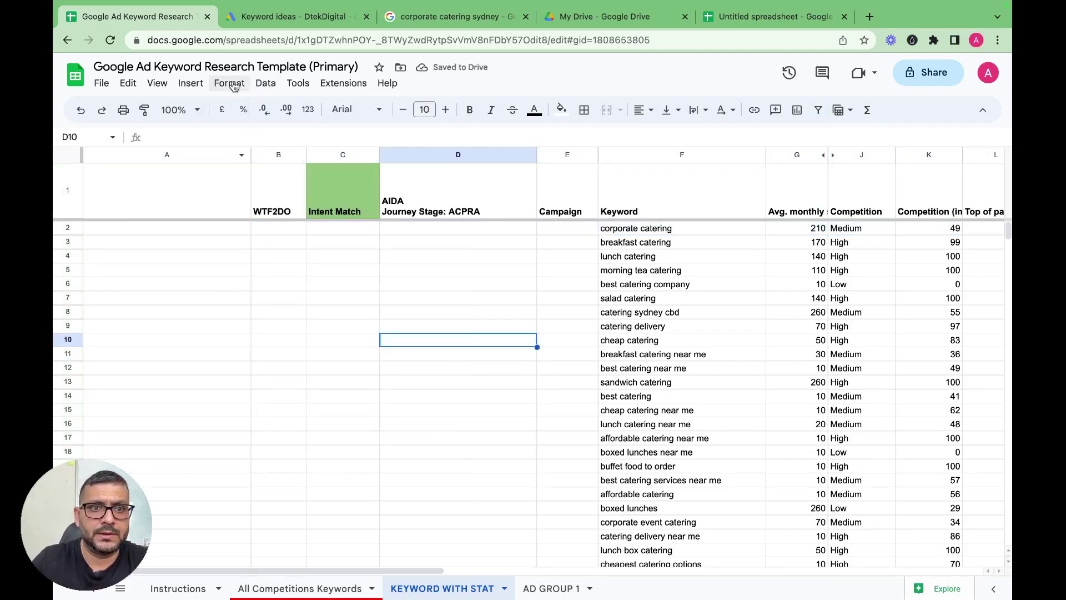
Step: Create a new filter on header row 1 of the KEYWORD WITH STAT sheet
click(265, 85)
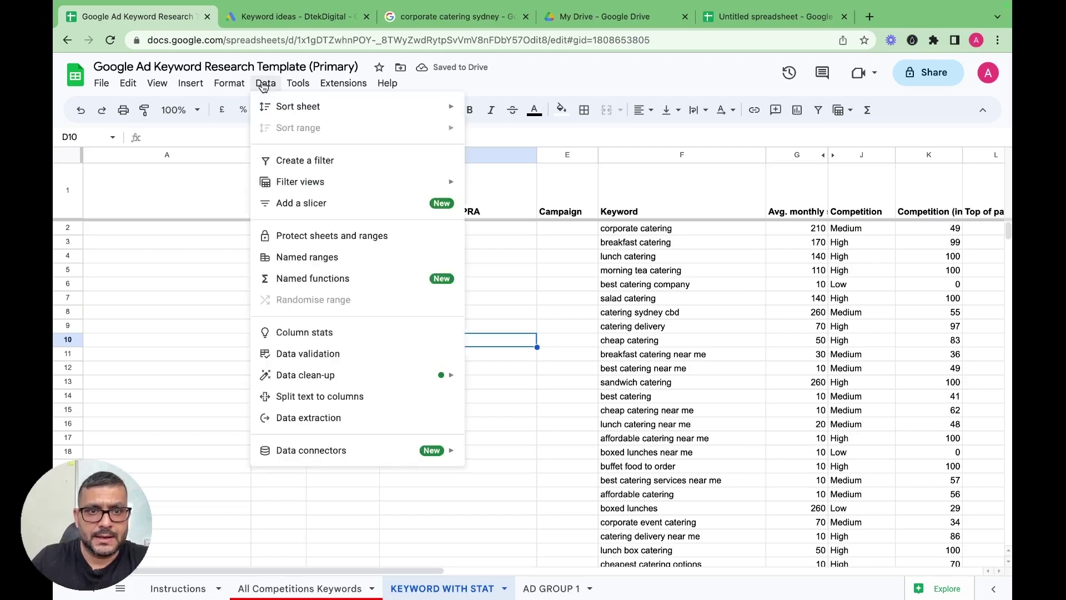
click(308, 160)
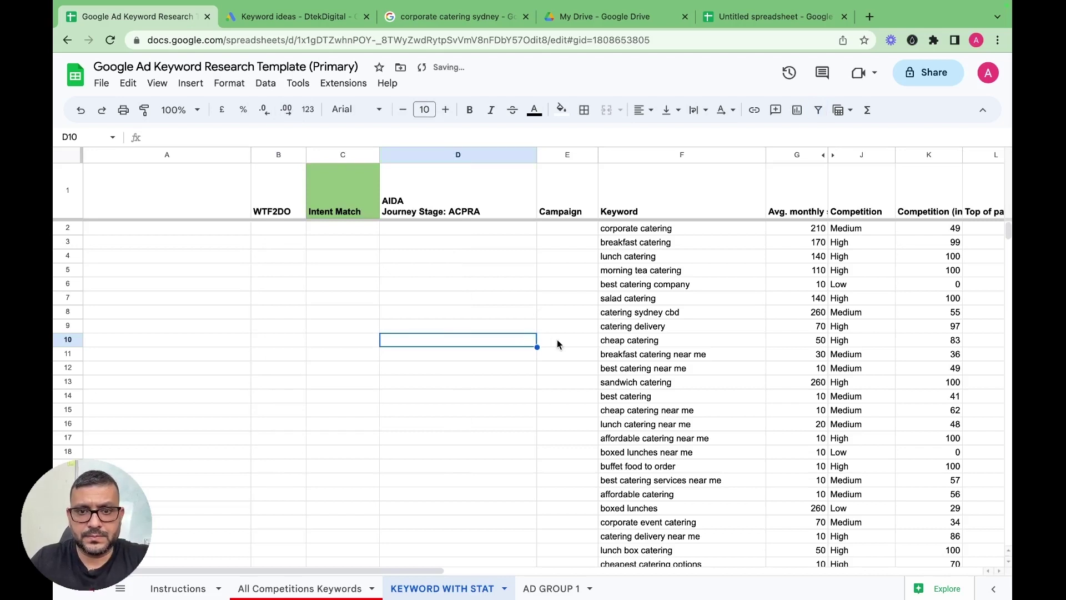
click(68, 192)
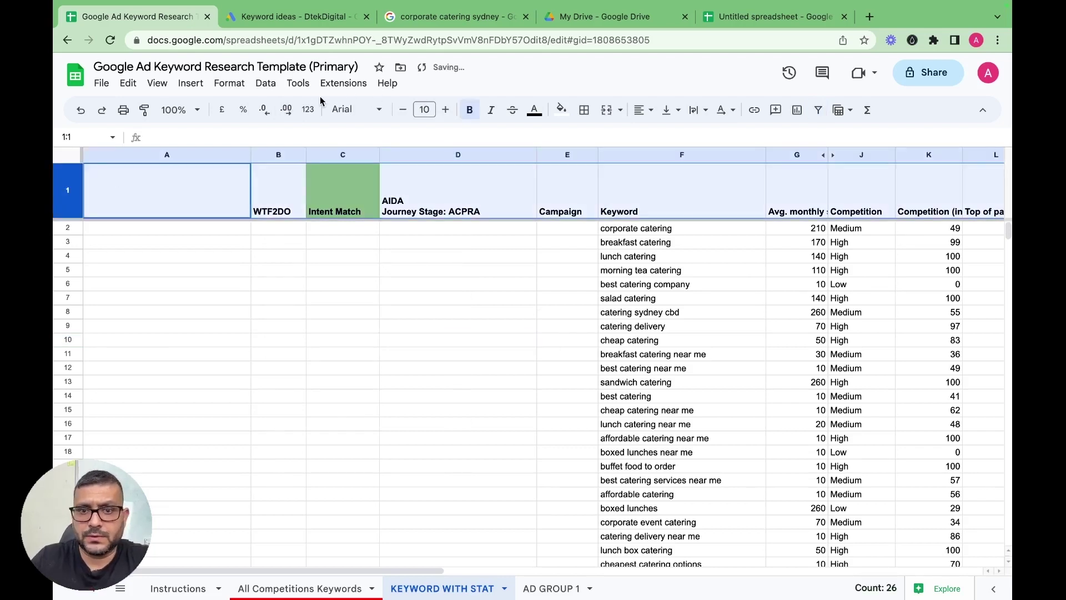
click(257, 86)
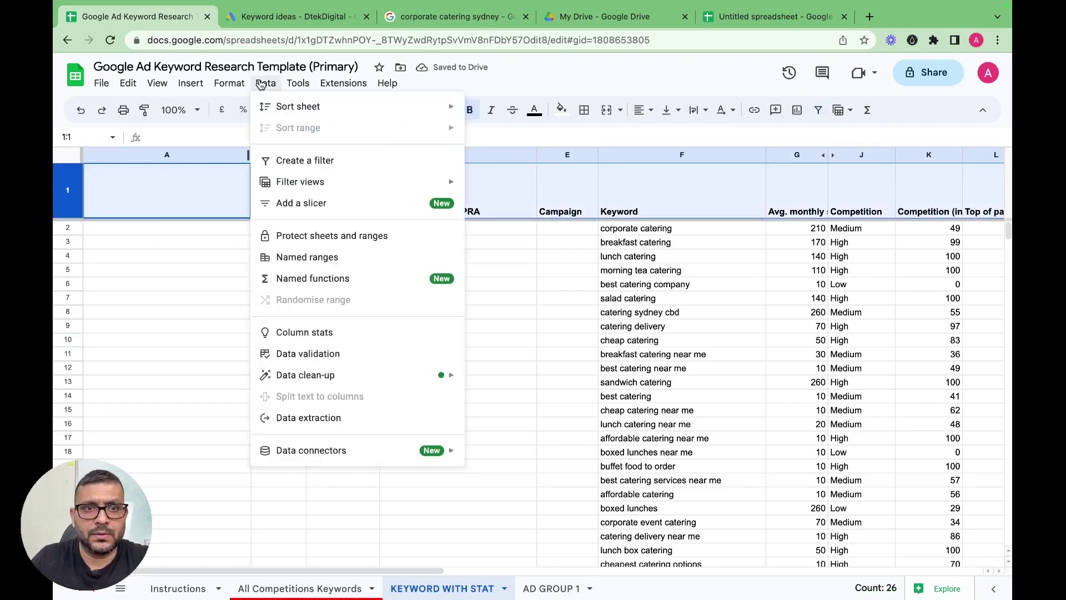
click(304, 160)
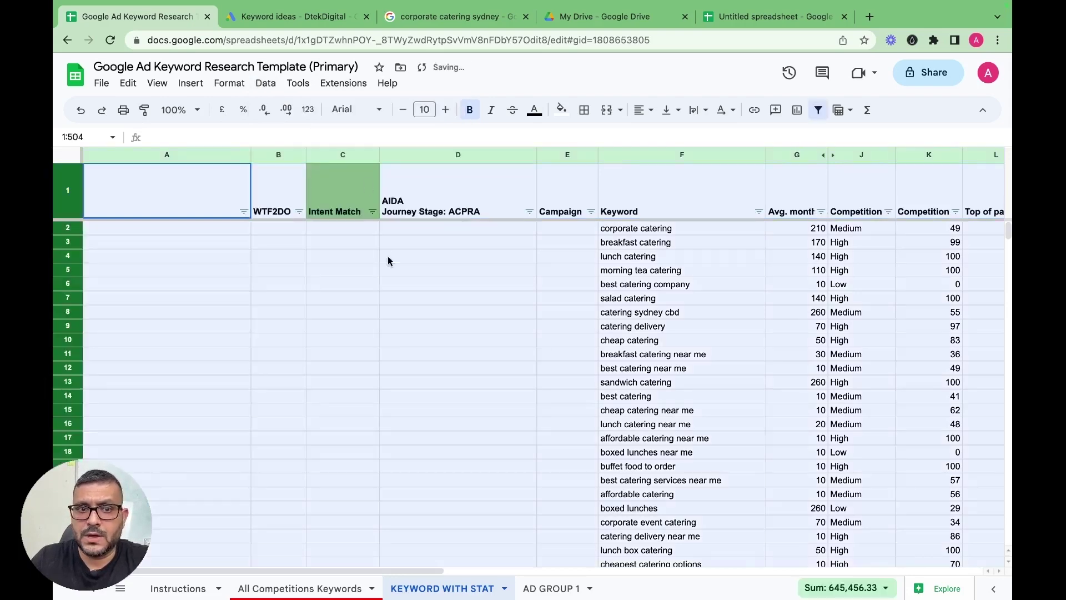
click(405, 298)
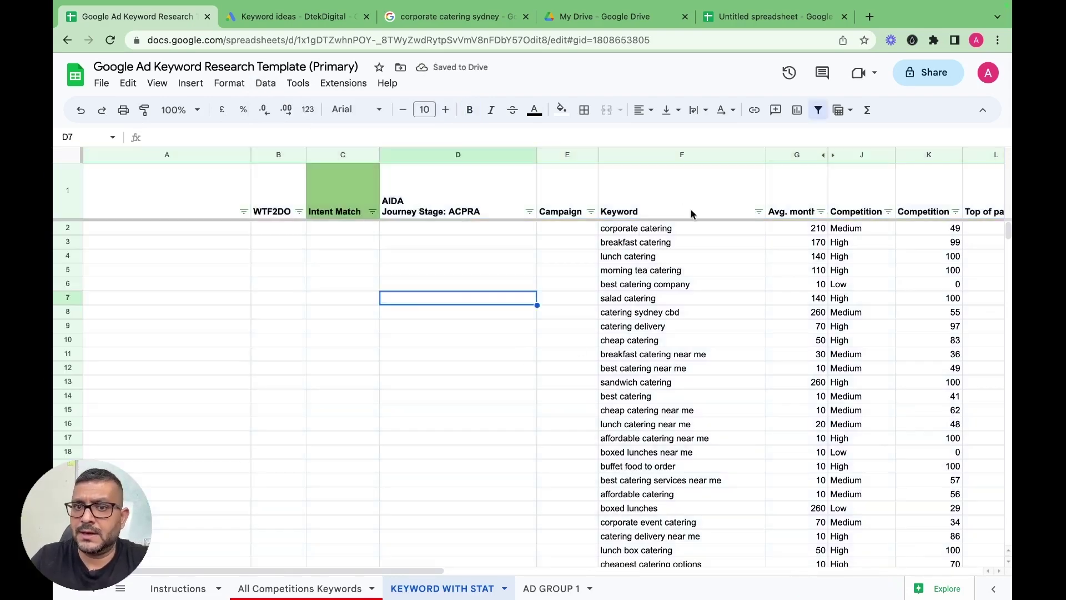
Step: Sort the keyword rows by Avg. monthly searches in descending order (Z → A)
scroll(722, 256, right, 5)
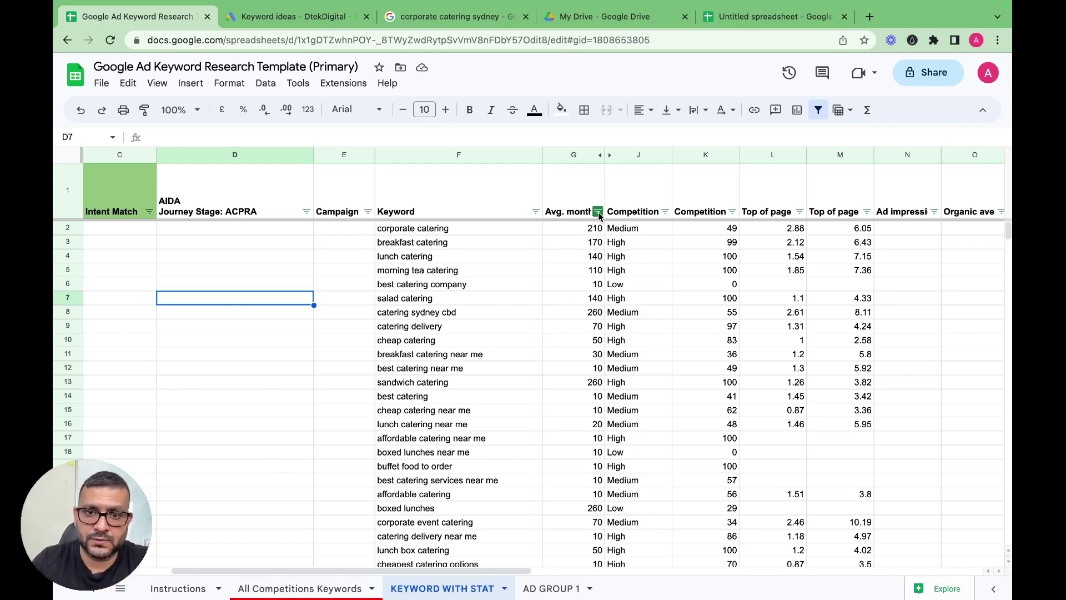
scroll(598, 217, right, 3)
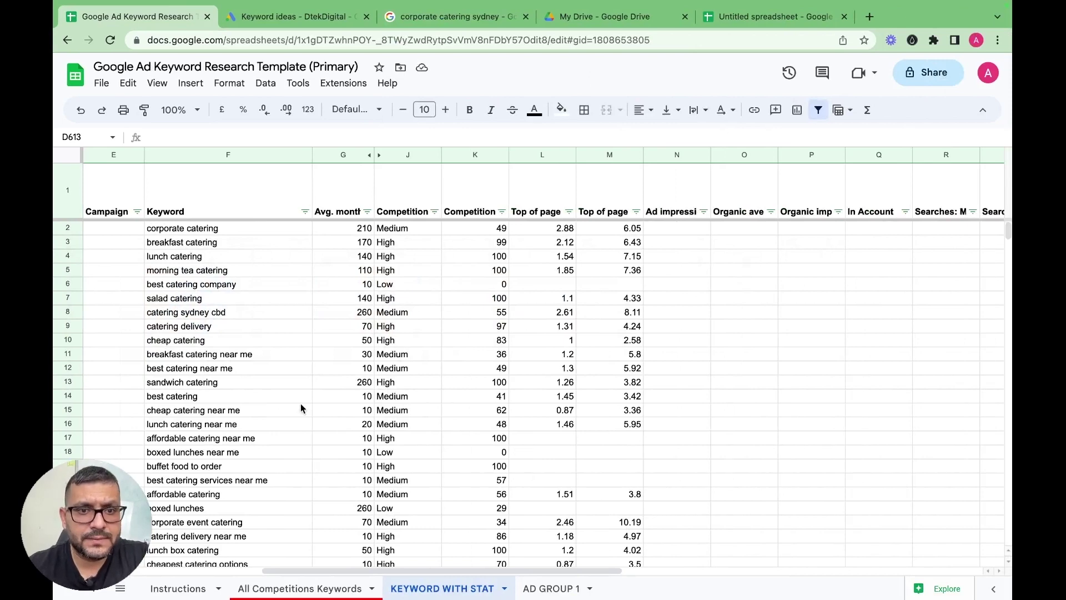
scroll(302, 408, left, 2)
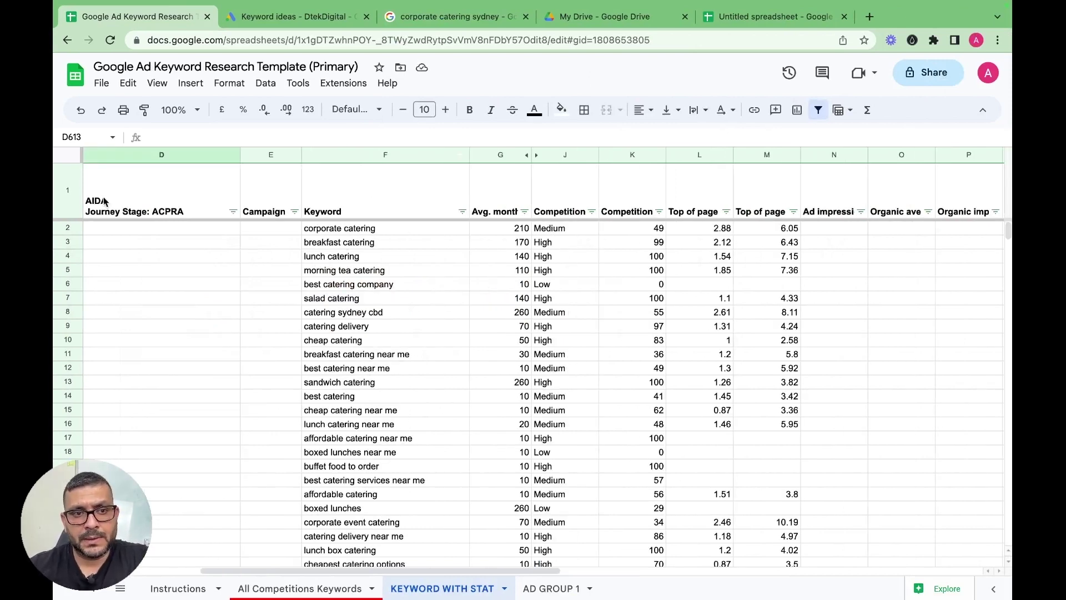
click(525, 212)
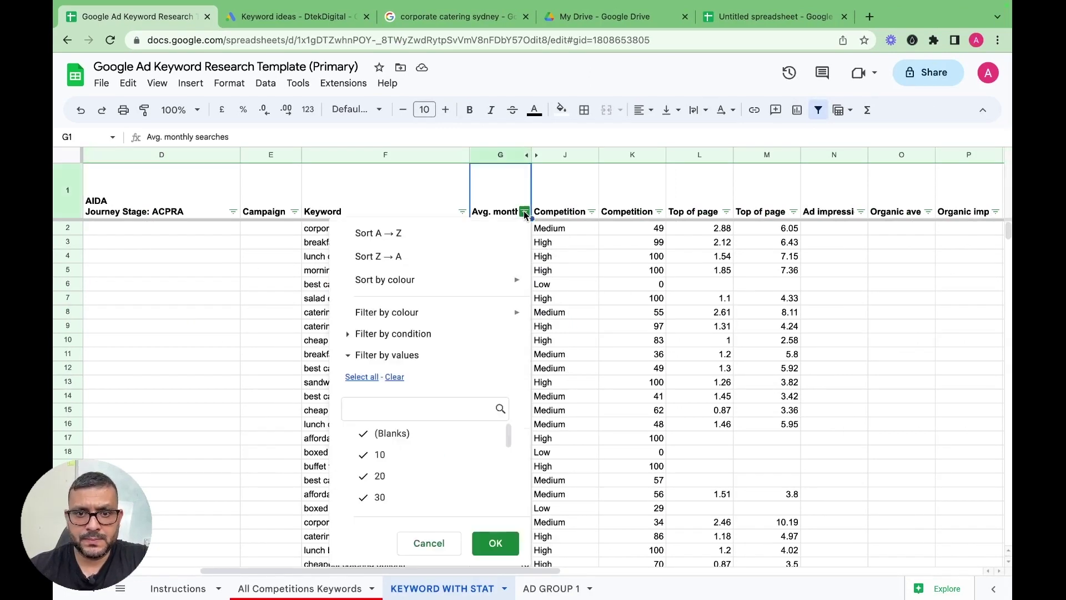
click(389, 259)
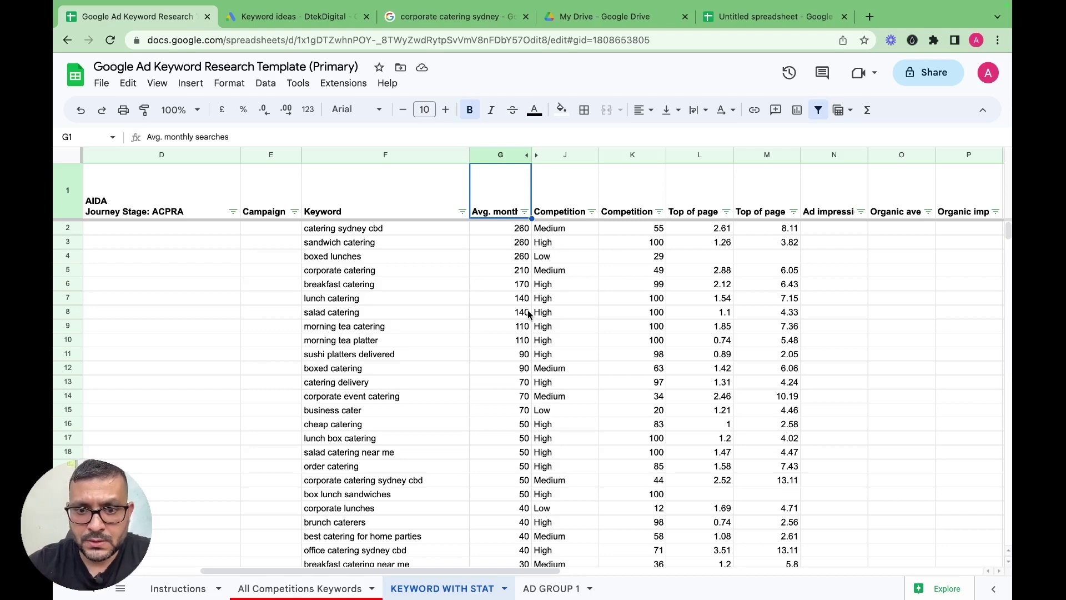
Step: Look through the sorted keyword list on the KEYWORD WITH STAT sheet, comparing search volumes and competition levels
scroll(528, 314, left, 2)
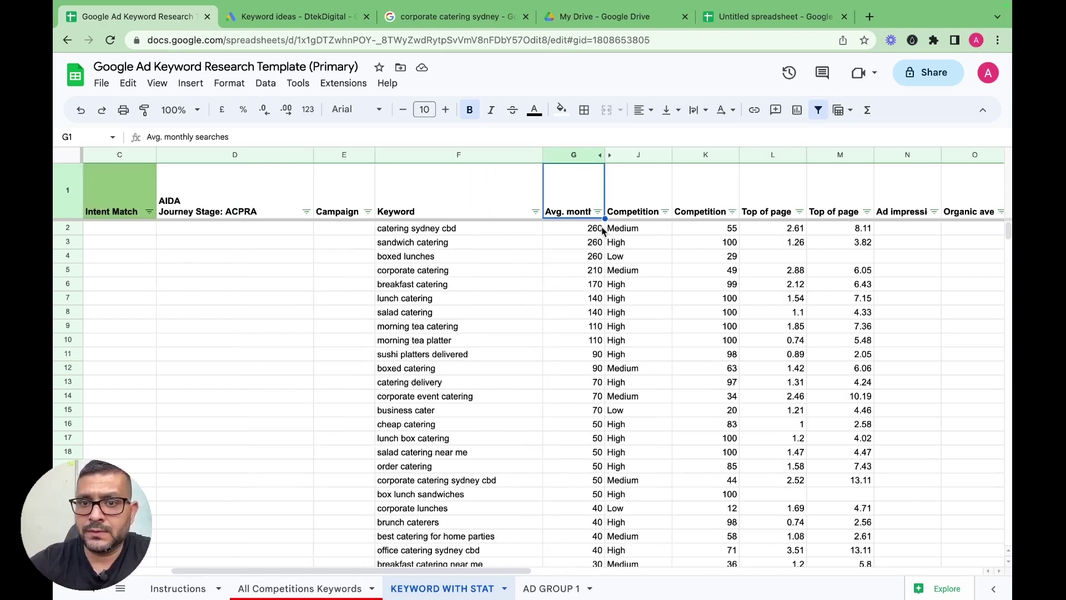
scroll(585, 464, down, 4)
scroll(585, 464, left, 1)
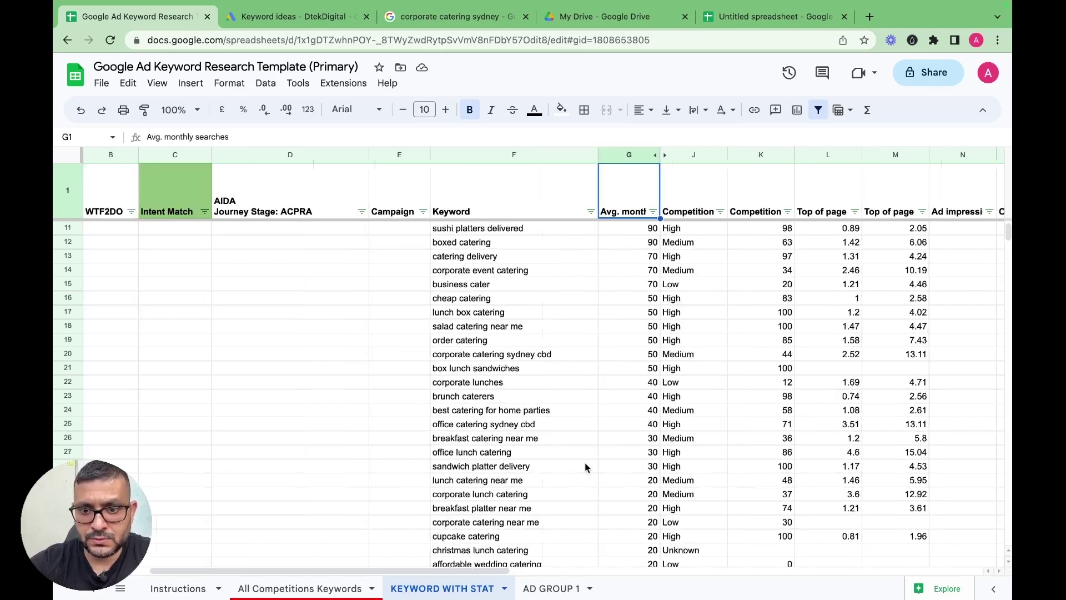
scroll(584, 467, down, 6)
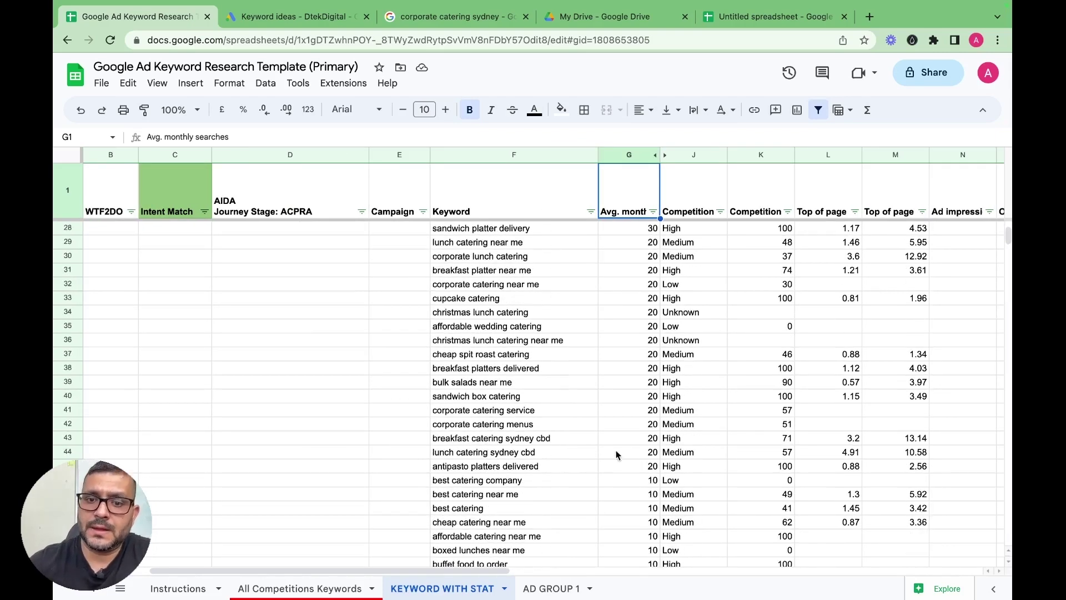
scroll(624, 453, down, 1)
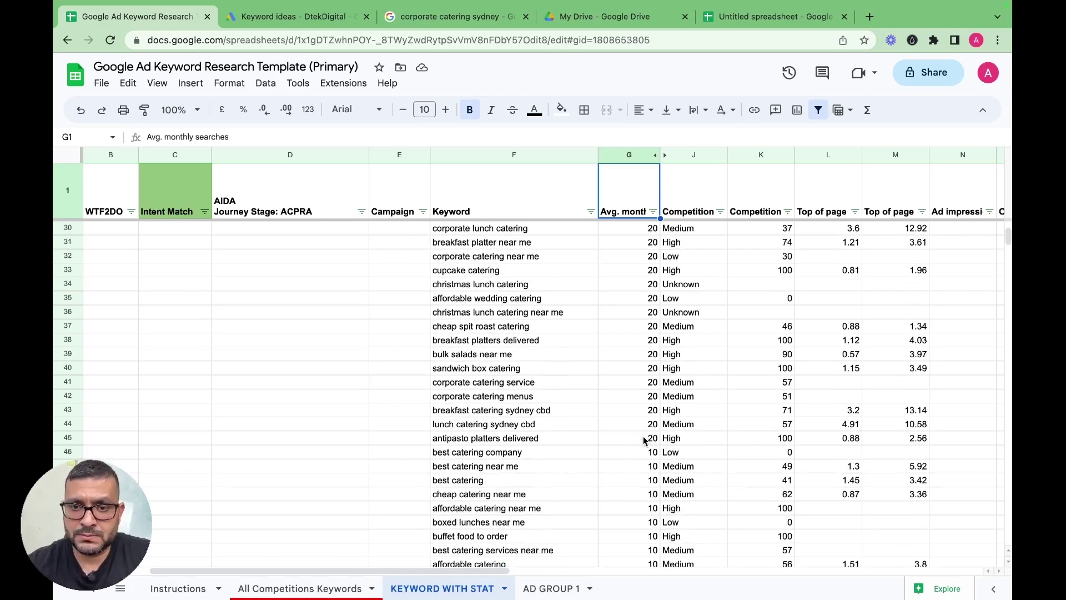
scroll(641, 442, up, 9)
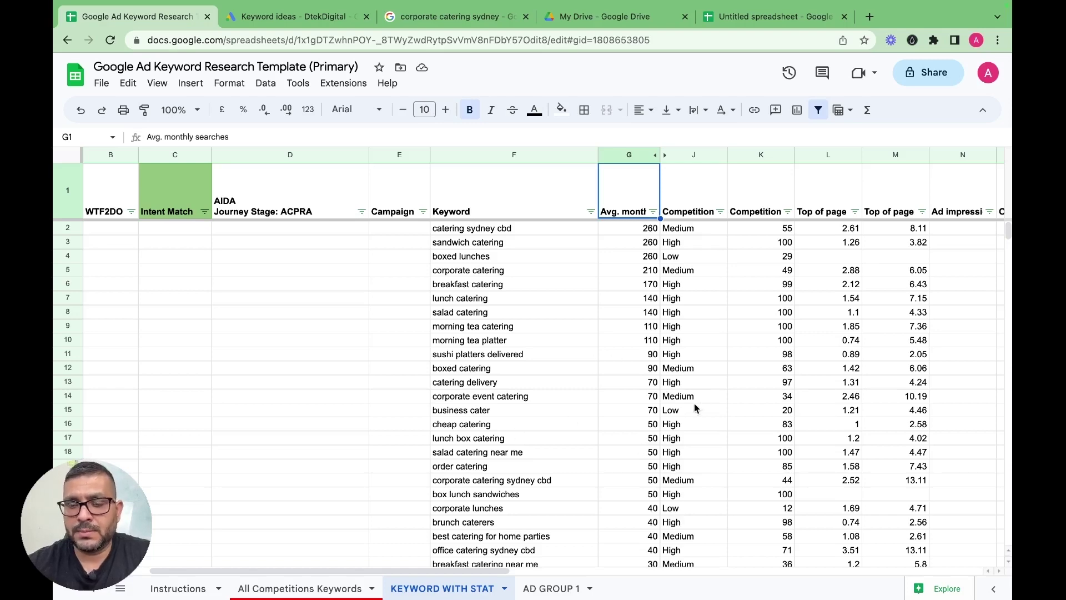
scroll(666, 466, down, 9)
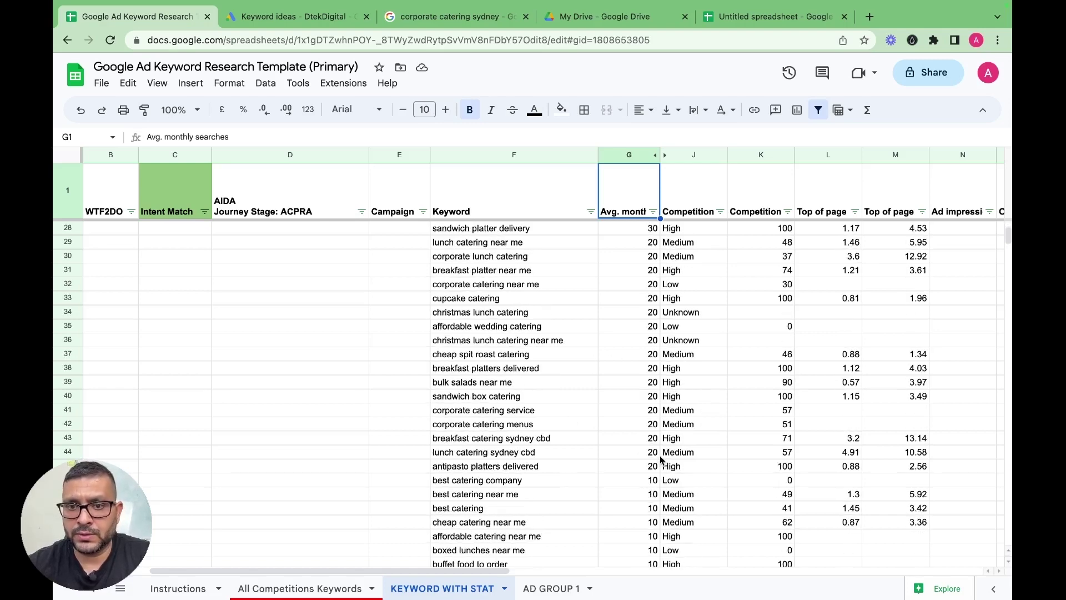
scroll(666, 469, up, 9)
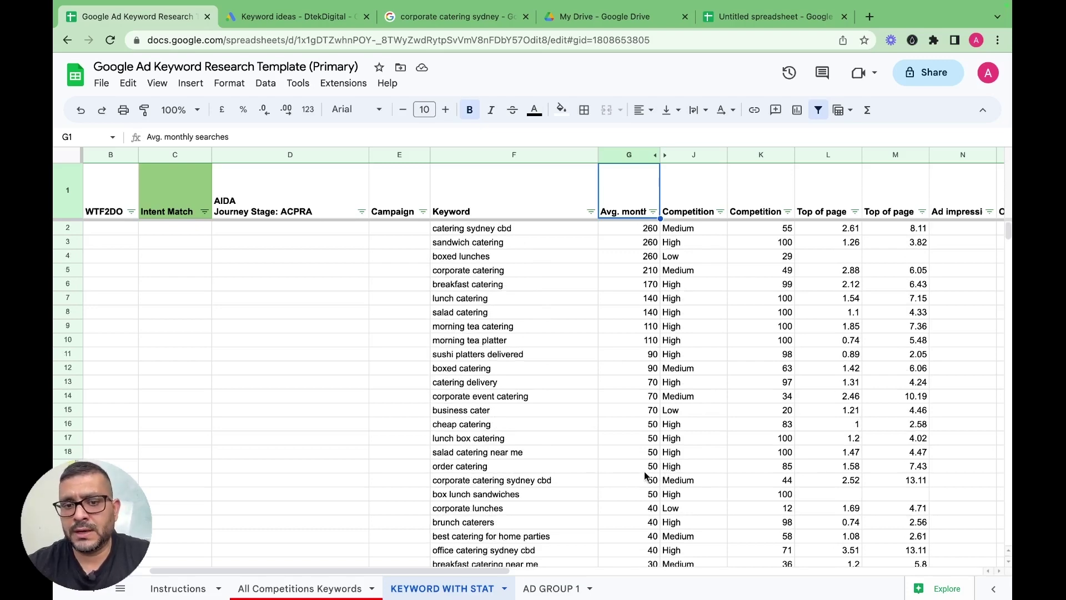
scroll(633, 471, down, 1)
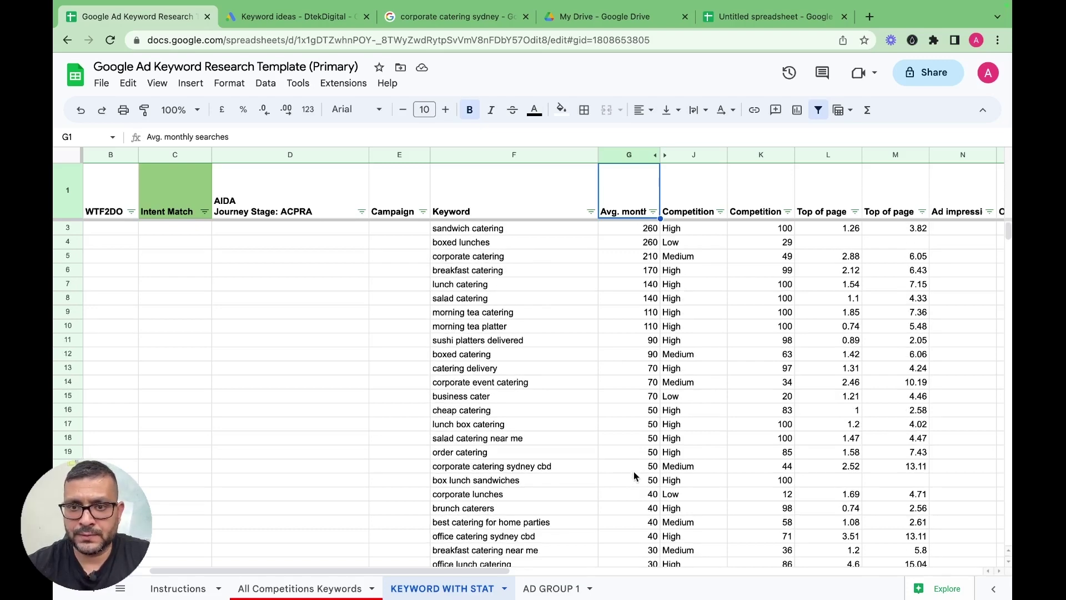
scroll(636, 474, down, 4)
scroll(637, 473, up, 4)
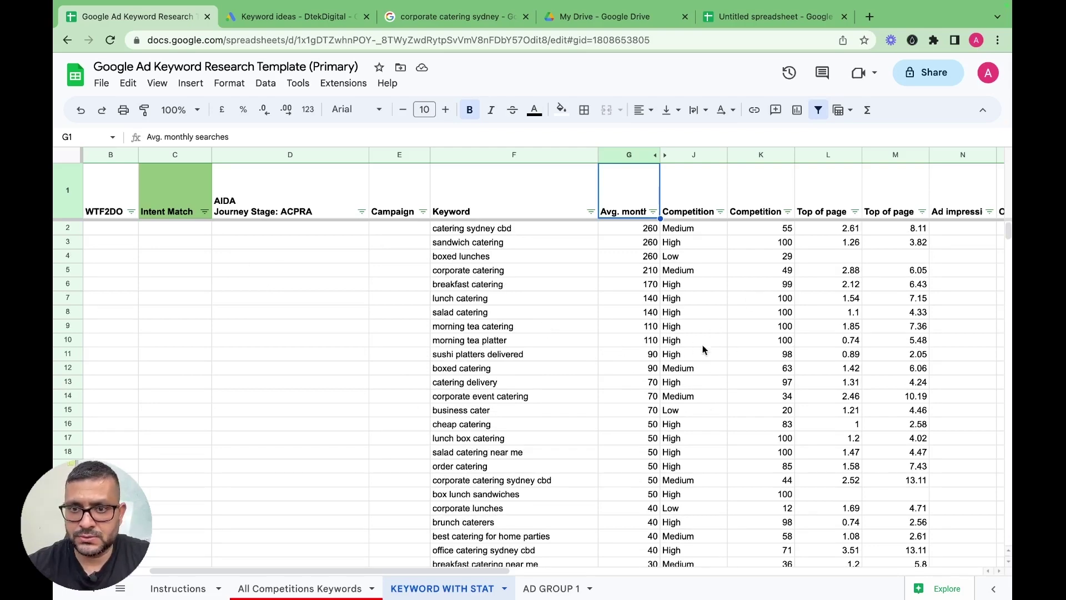
scroll(724, 380, left, 3)
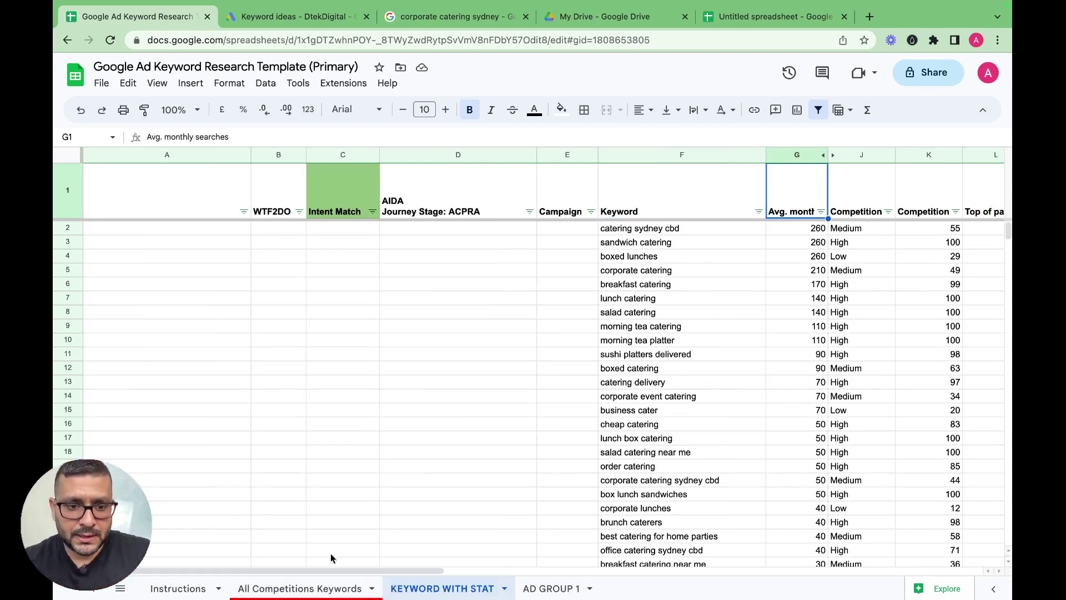
Step: Open the Instructions sheet and go through each entry of the Campaign Name table, from Catering Company to Occasional
click(287, 589)
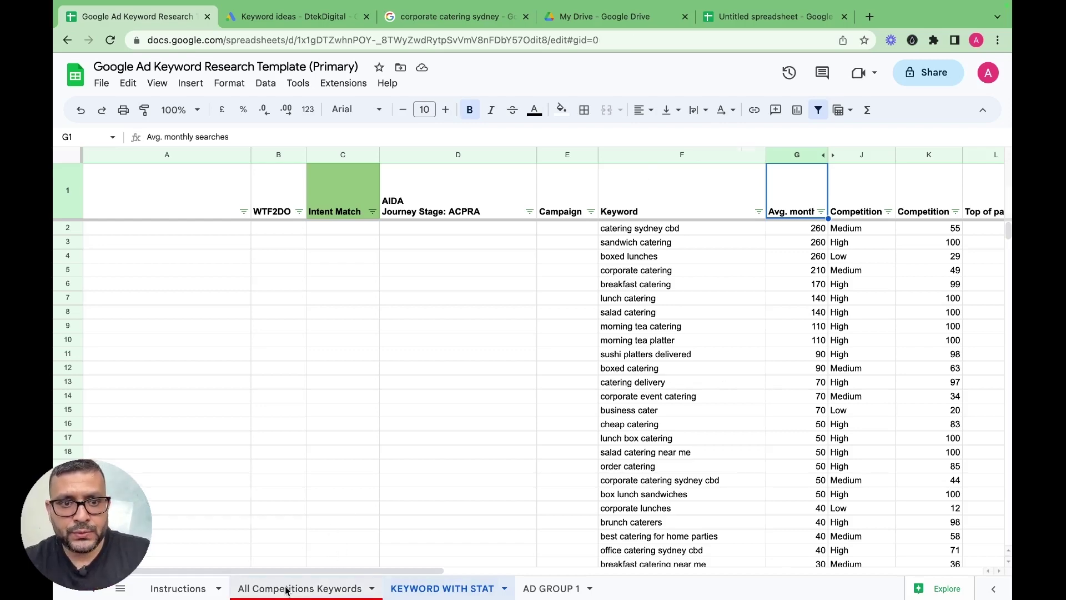
click(165, 591)
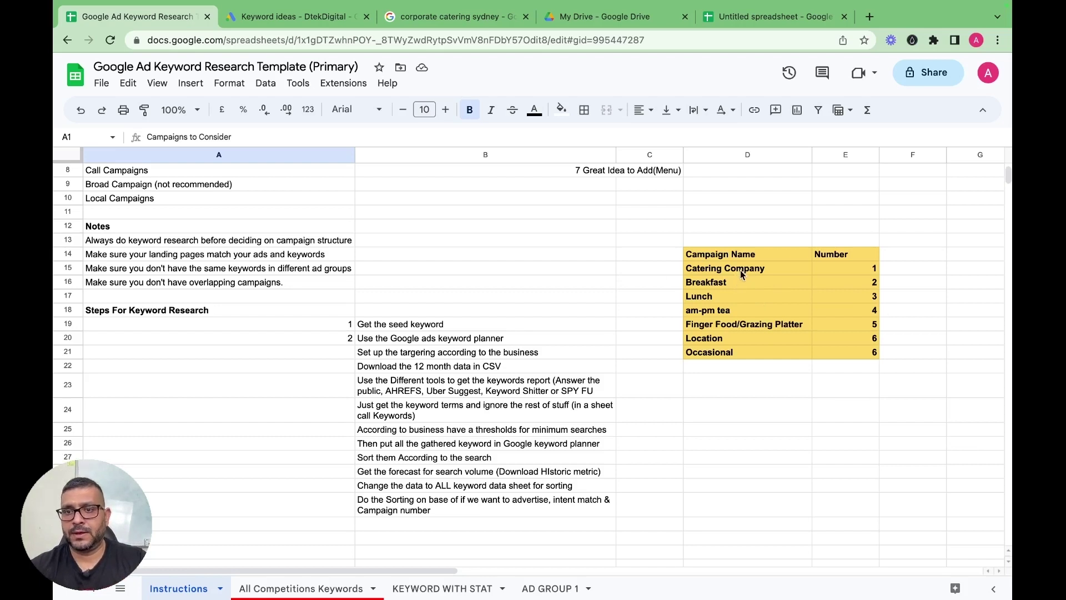
drag(740, 272, 744, 354)
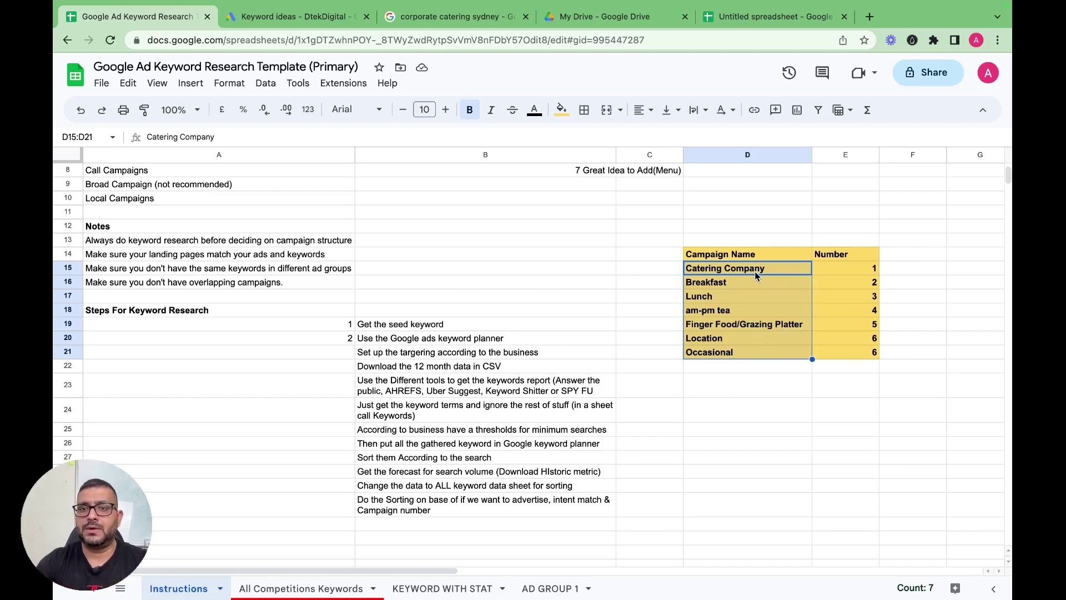
click(727, 284)
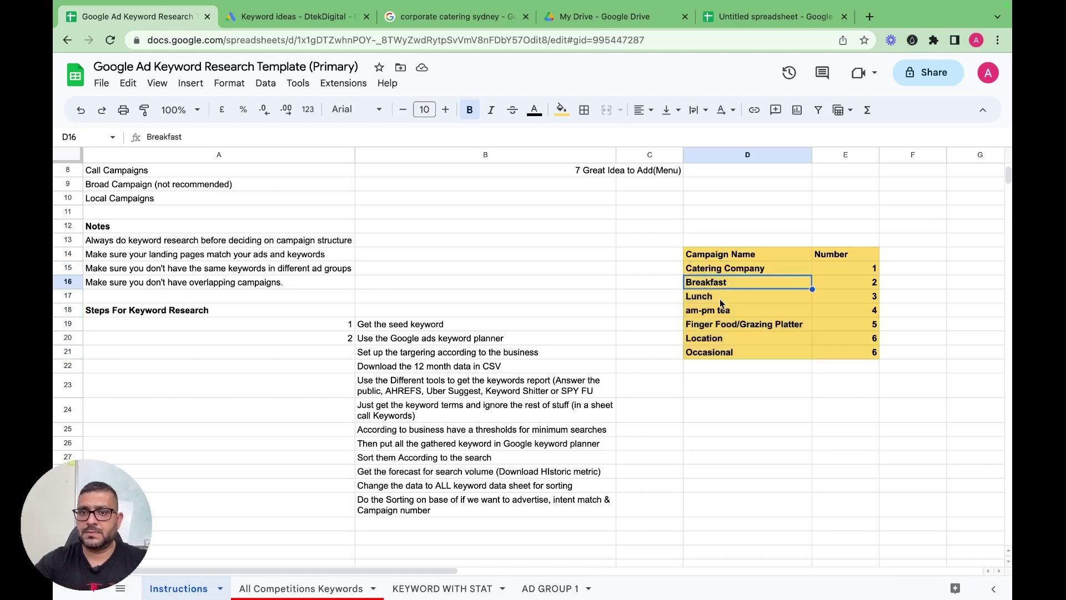
click(719, 299)
click(728, 313)
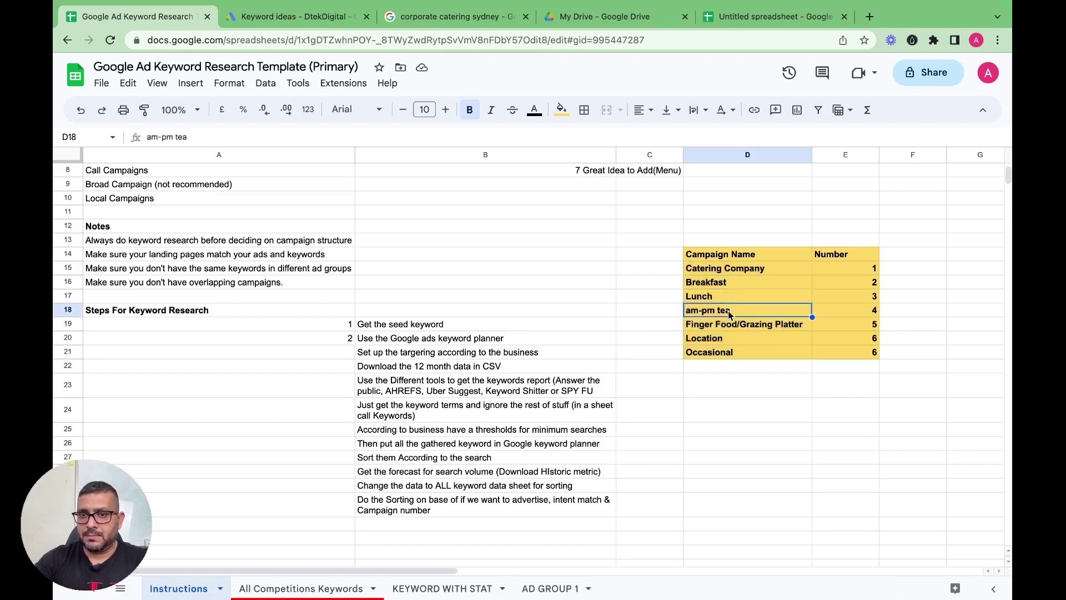
click(750, 328)
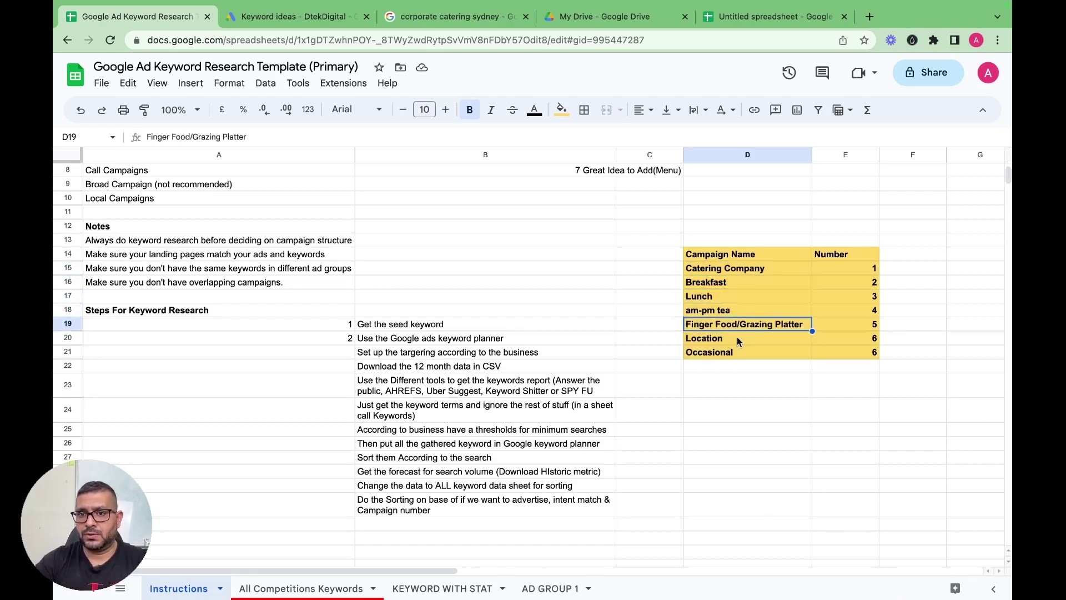
click(737, 336)
click(736, 355)
Step: Clear the Location and Occasional campaigns and their numbers from the Campaign Name table
click(726, 340)
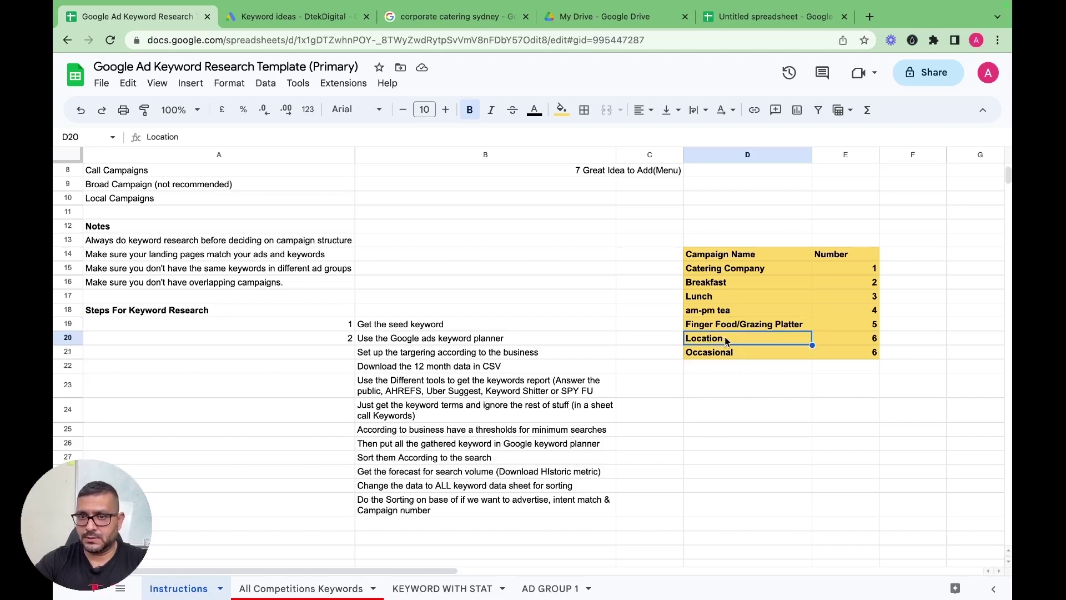
key(Delete)
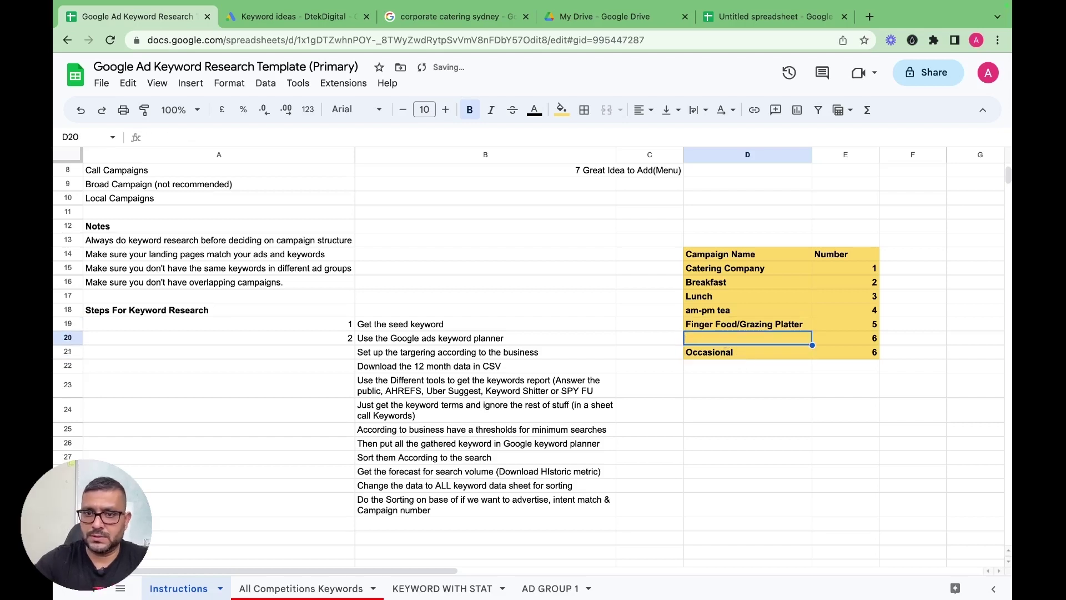
click(726, 355)
key(Delete)
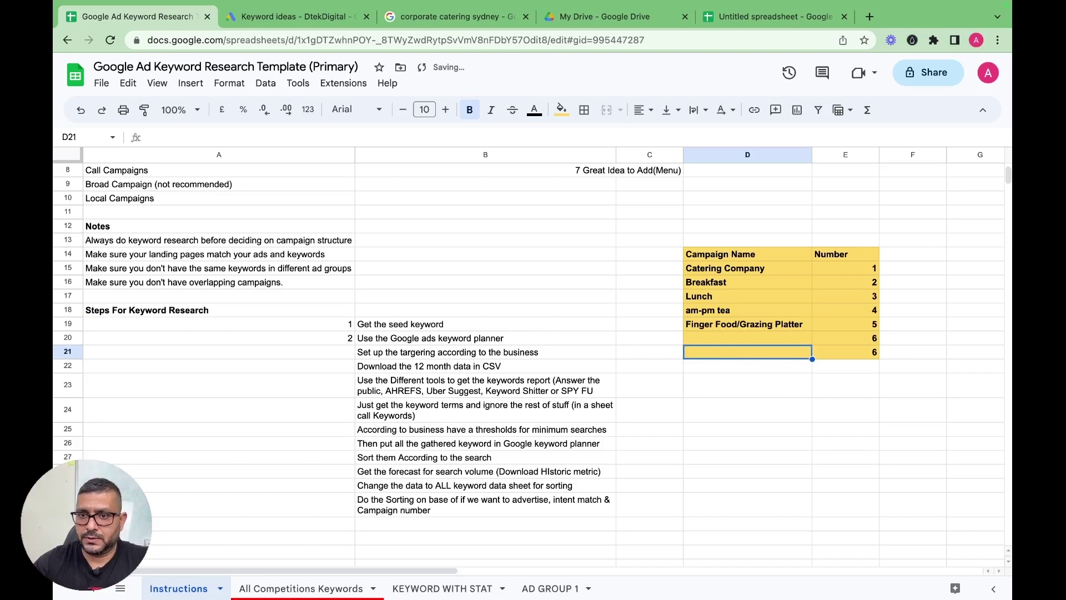
click(876, 341)
key(Delete)
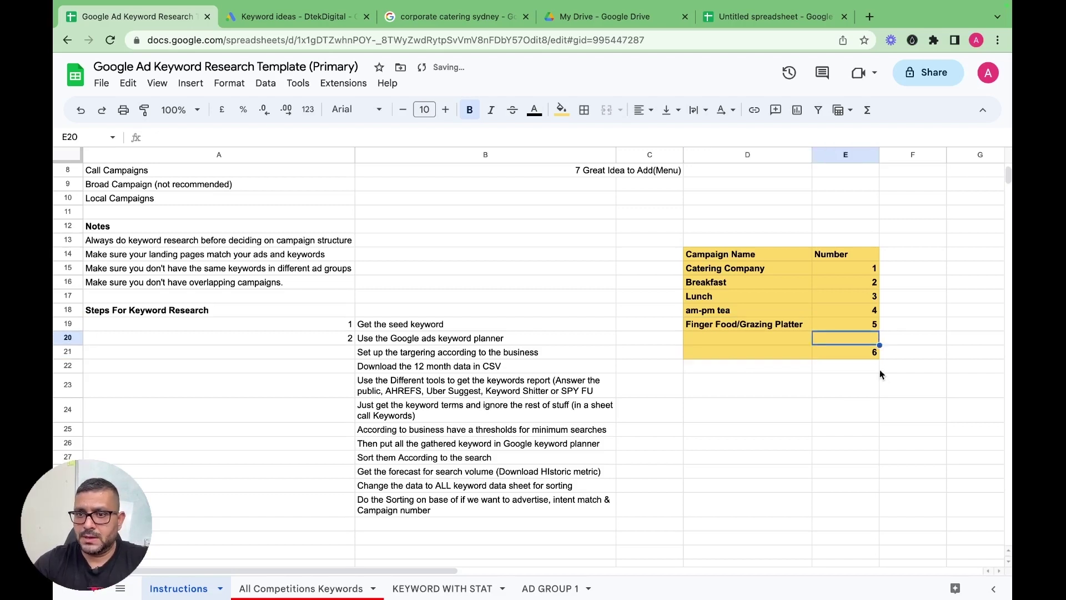
click(871, 355)
key(Delete)
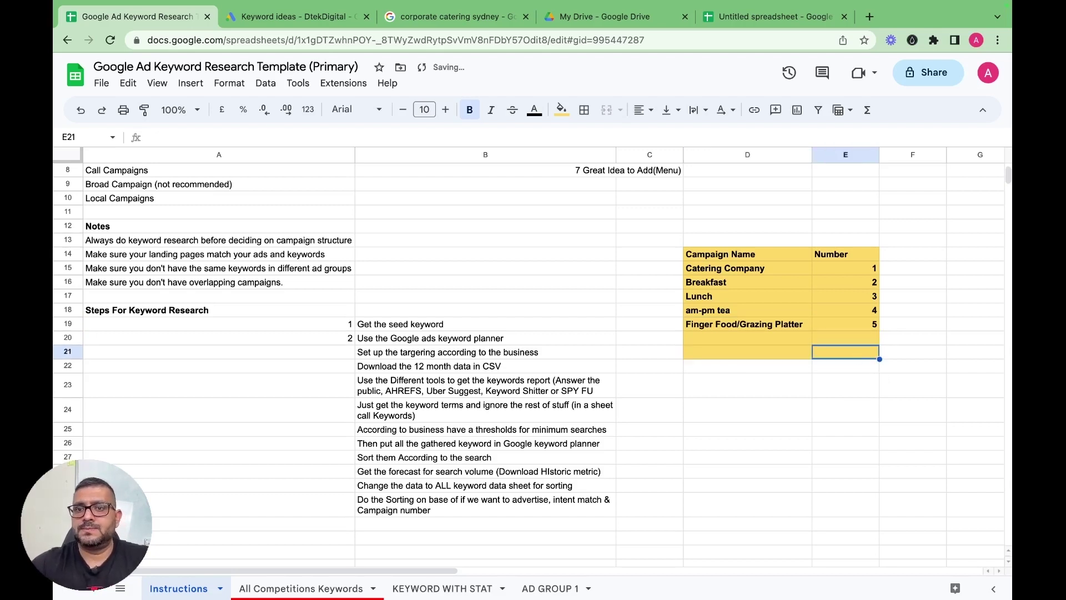
Step: Review the campaigns from Catering Company to Finger Food/Grazing Platter, then check the keywords and journey stage column on the KEYWORD WITH STAT sheet
drag(744, 266, 768, 325)
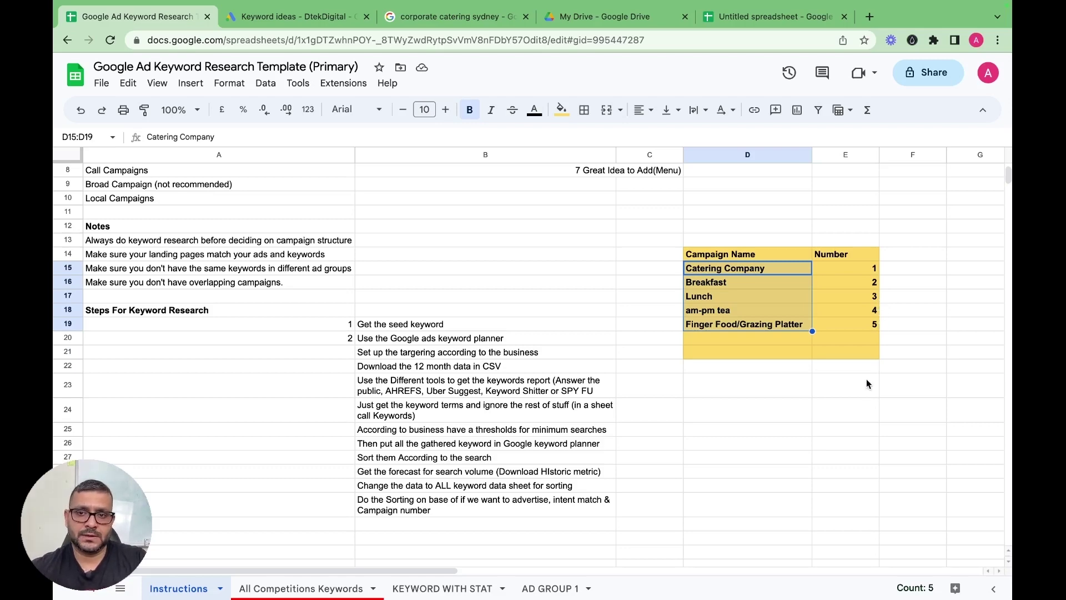
scroll(865, 422, up, 3)
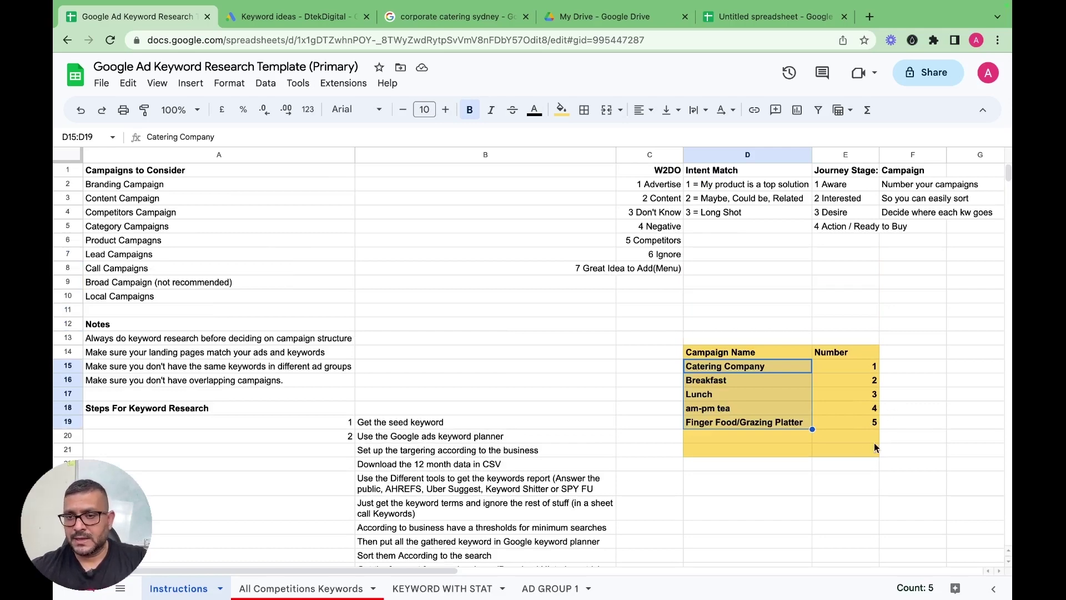
click(292, 588)
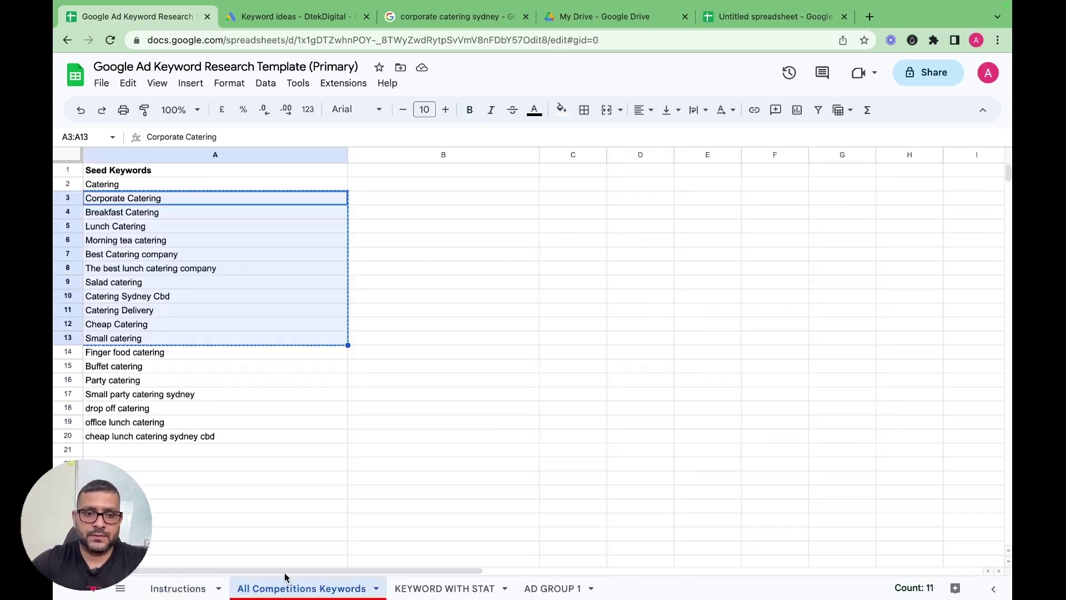
click(193, 590)
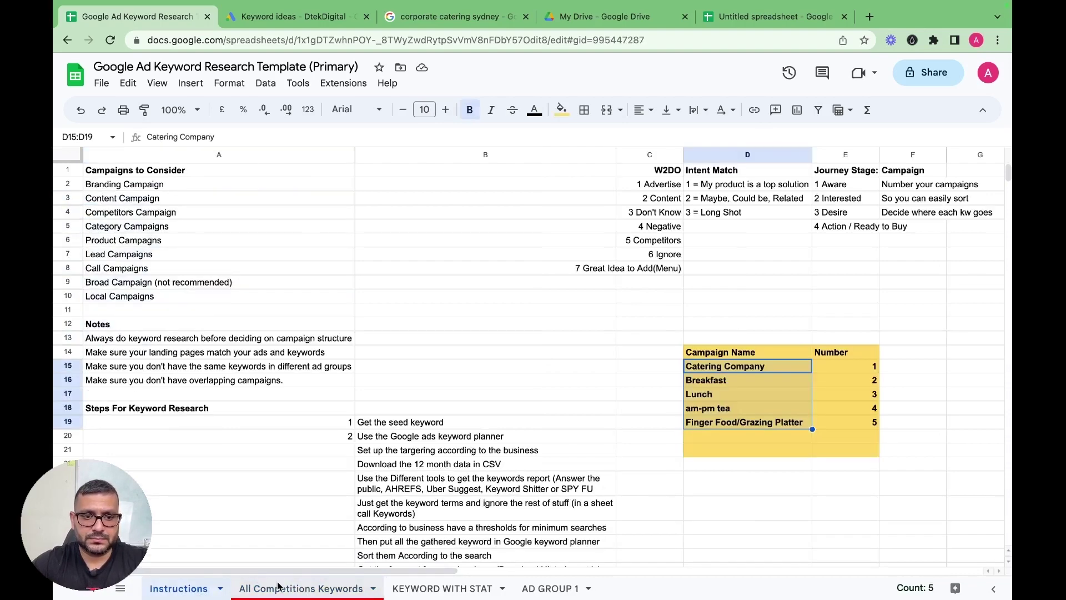
click(282, 588)
click(428, 589)
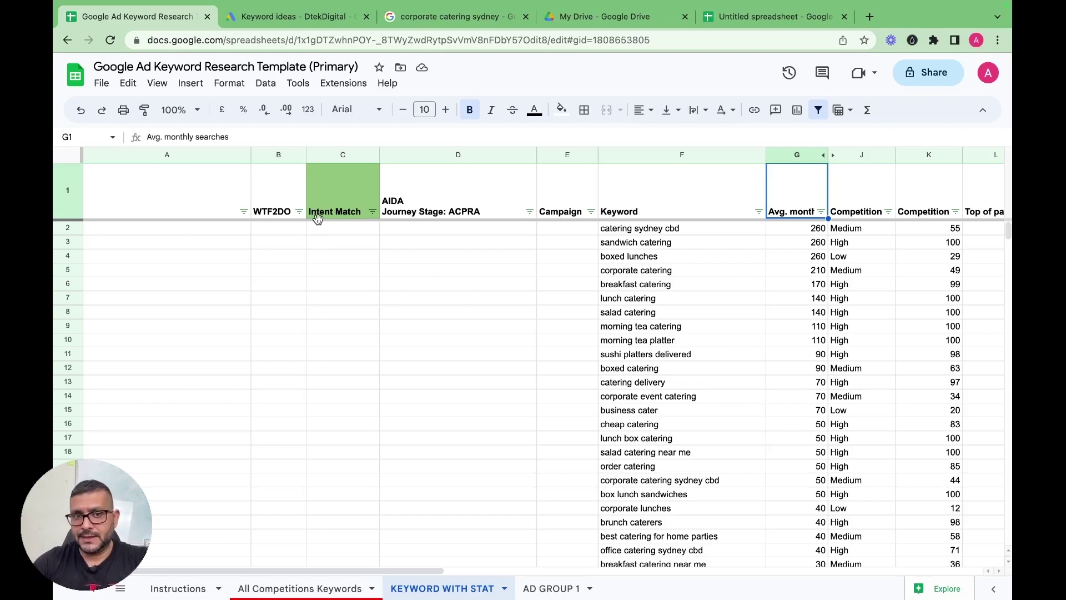
click(660, 230)
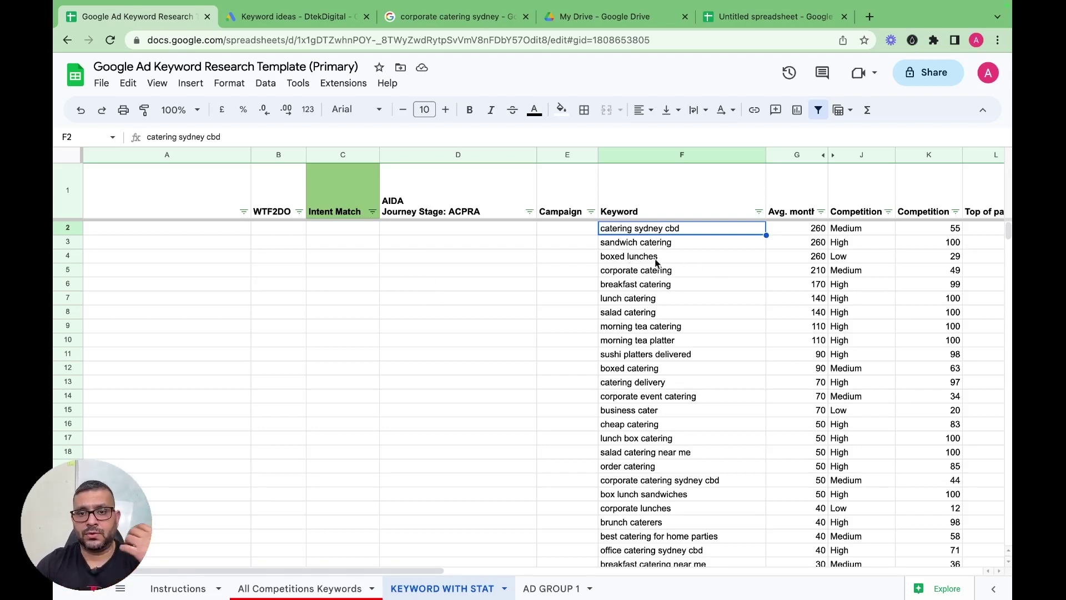
click(657, 442)
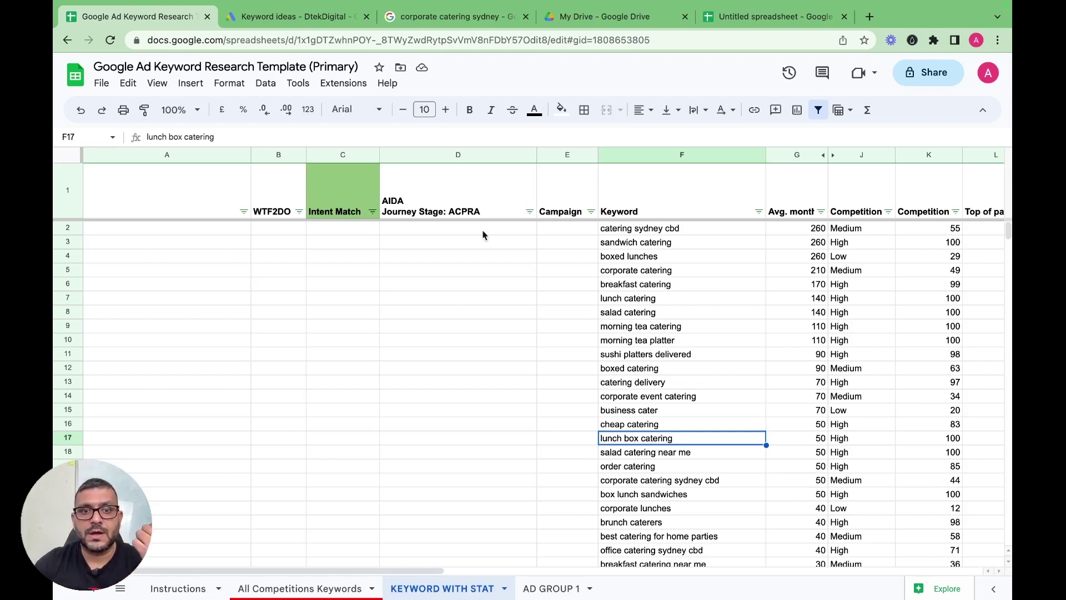
click(427, 229)
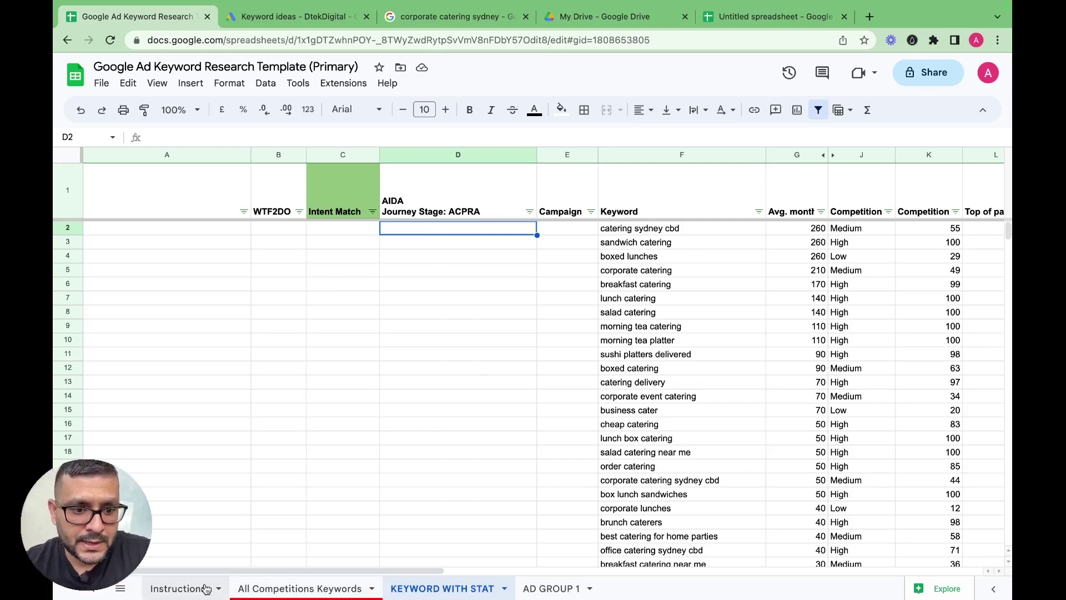
Step: Examine the W2DO codes on the Instructions sheet, from 1 Advertise to 6 Ignore
click(189, 588)
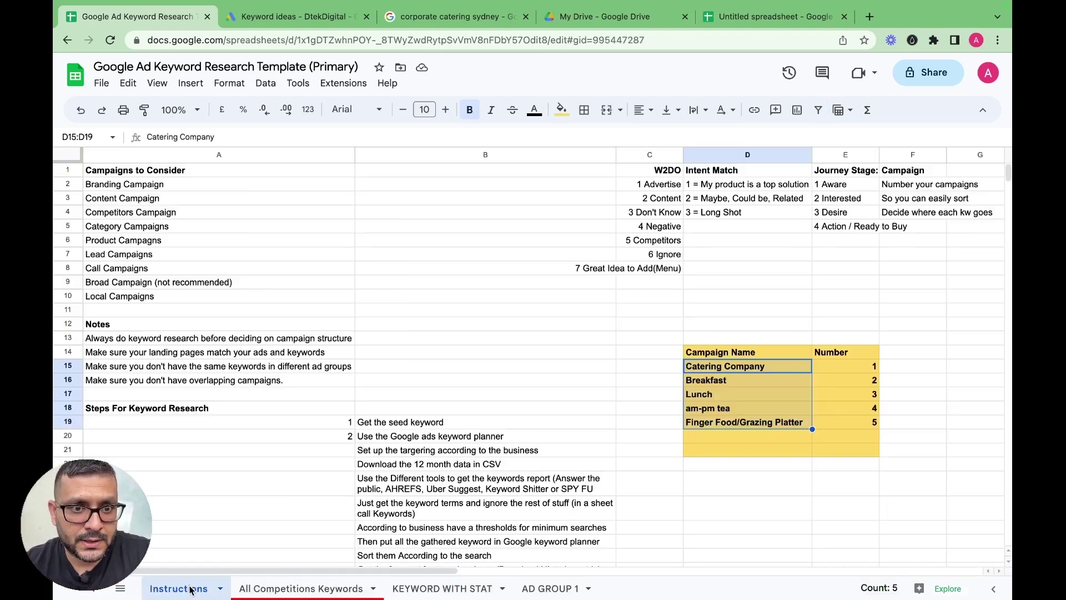
click(664, 188)
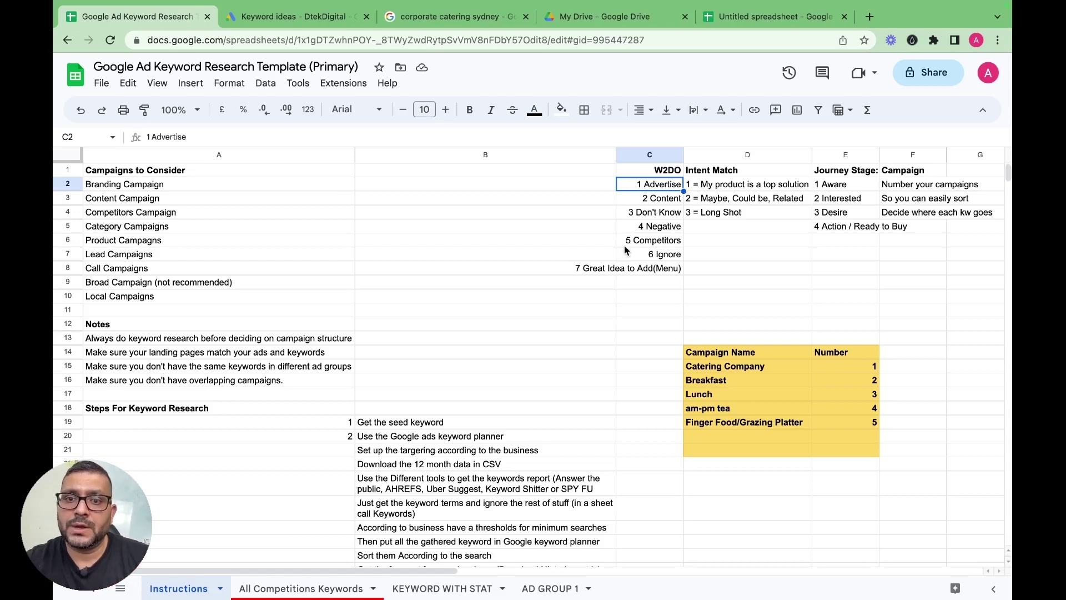
click(664, 255)
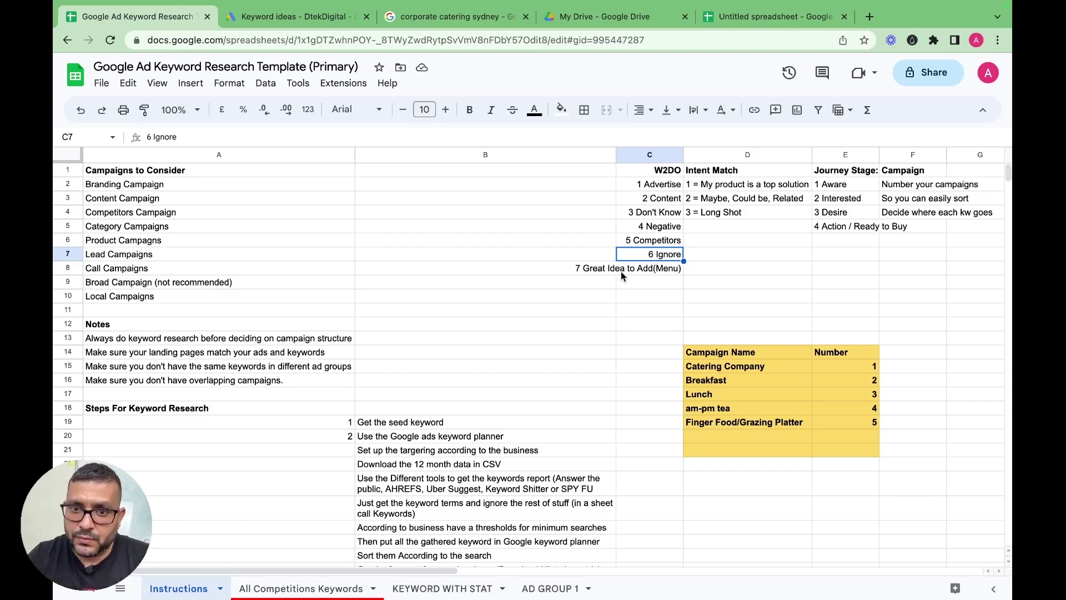
Step: Replace the third Intent Match definition on the Instructions sheet with "3 = NO"
click(724, 212)
text(3 )
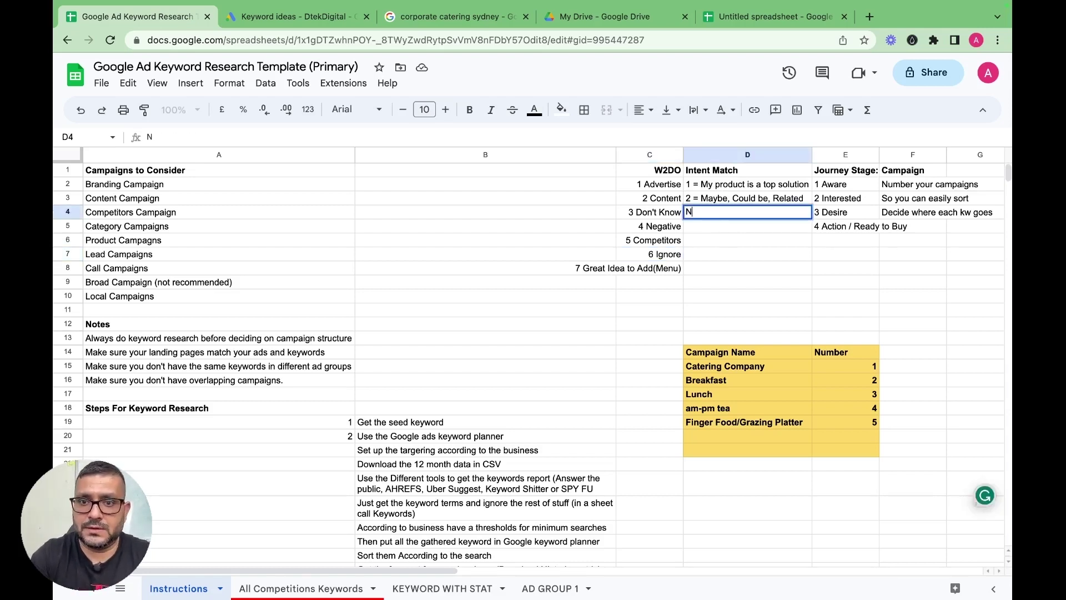
text(+)
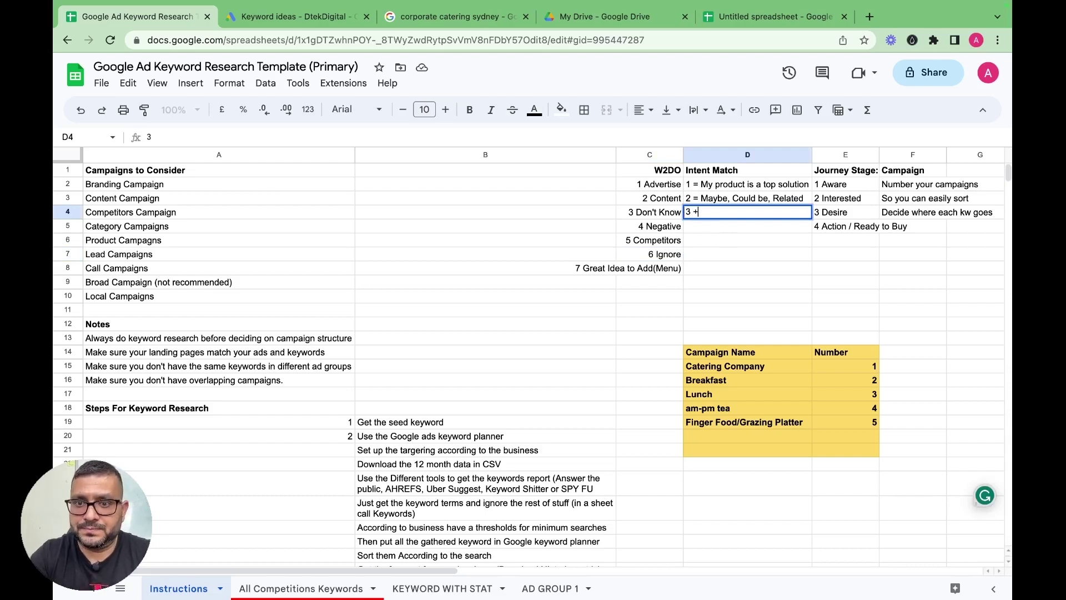
text(= N)
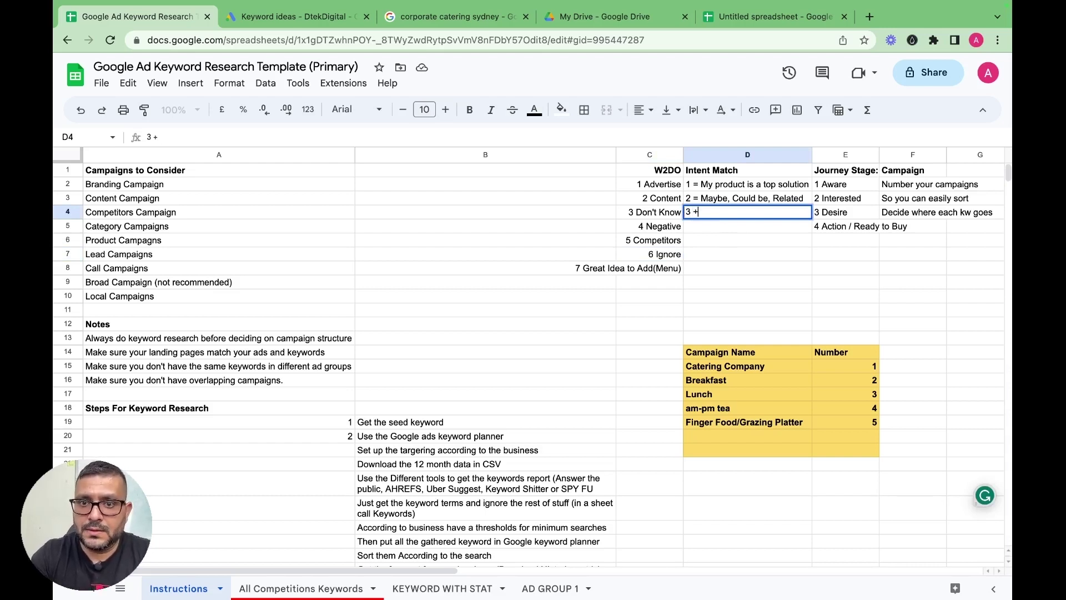
text(O)
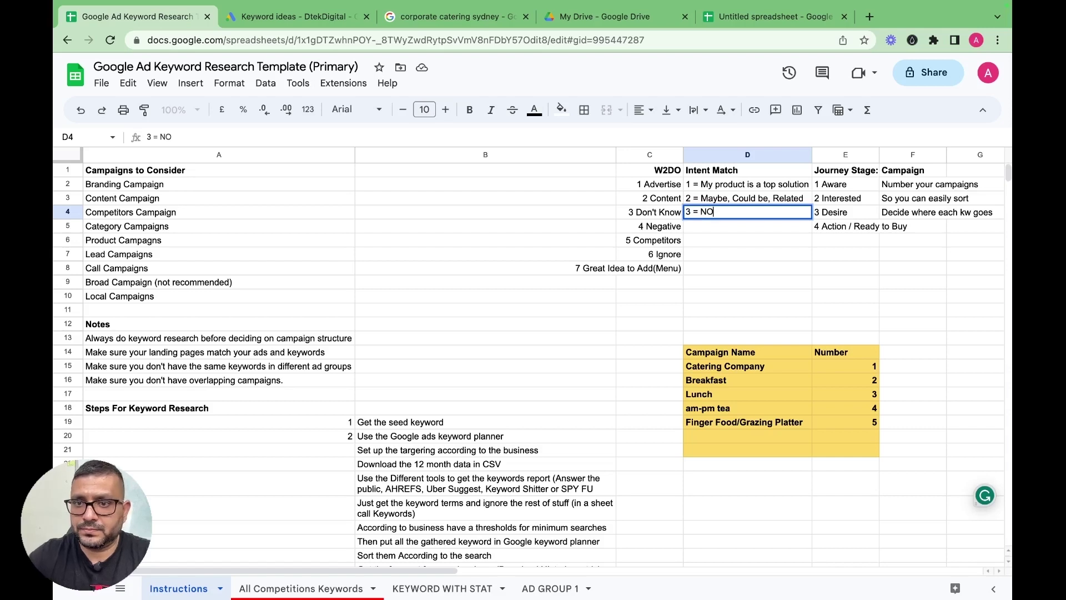
click(837, 265)
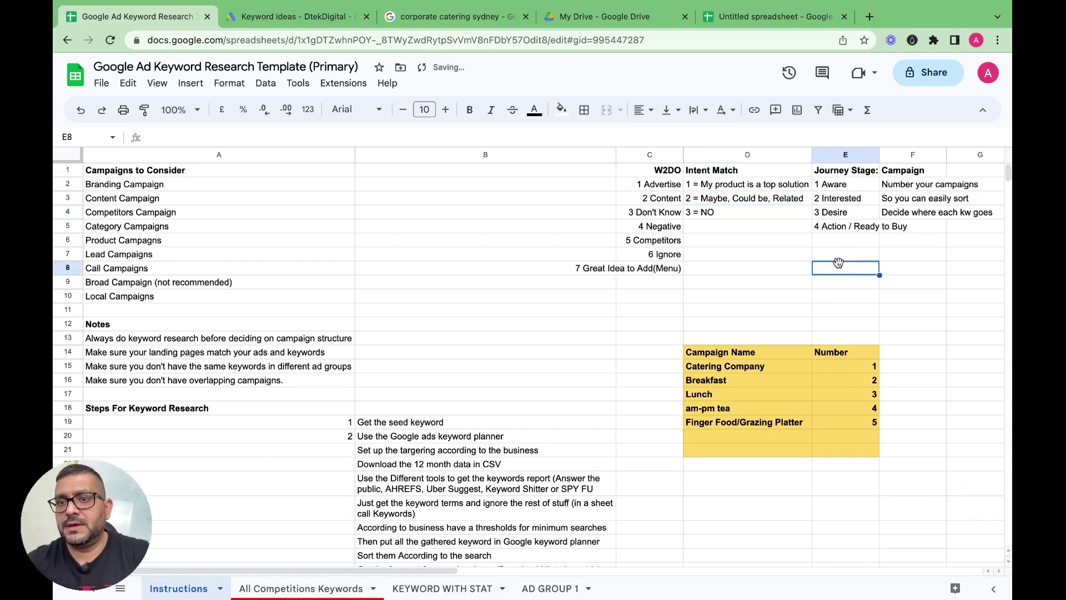
Step: Review the Journey Stage codes and campaign numbering notes on the Instructions sheet, checking them against the KEYWORD WITH STAT sheet's columns
click(839, 188)
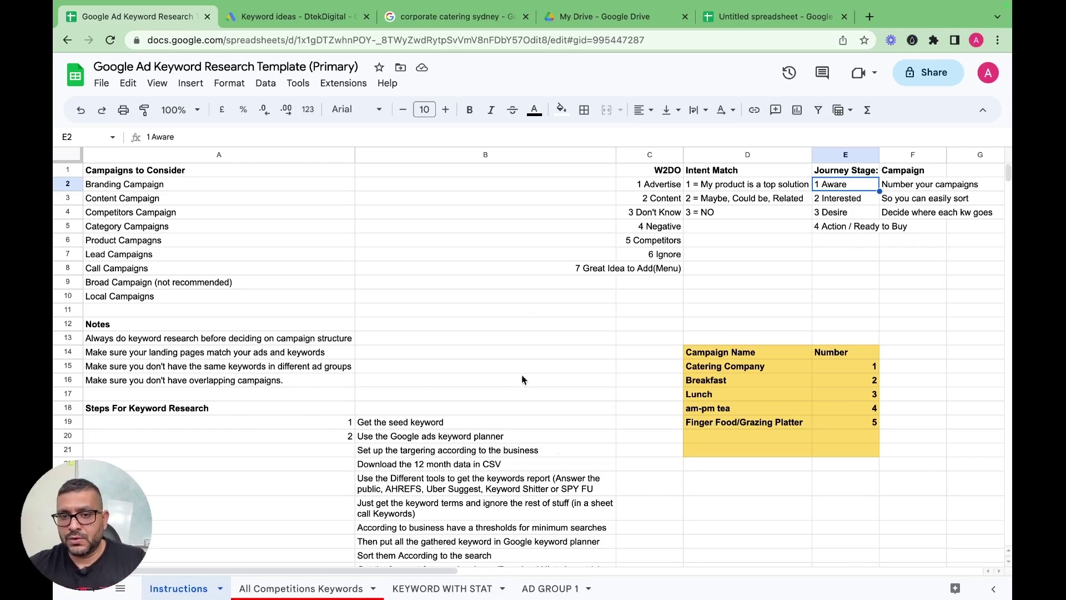
click(401, 583)
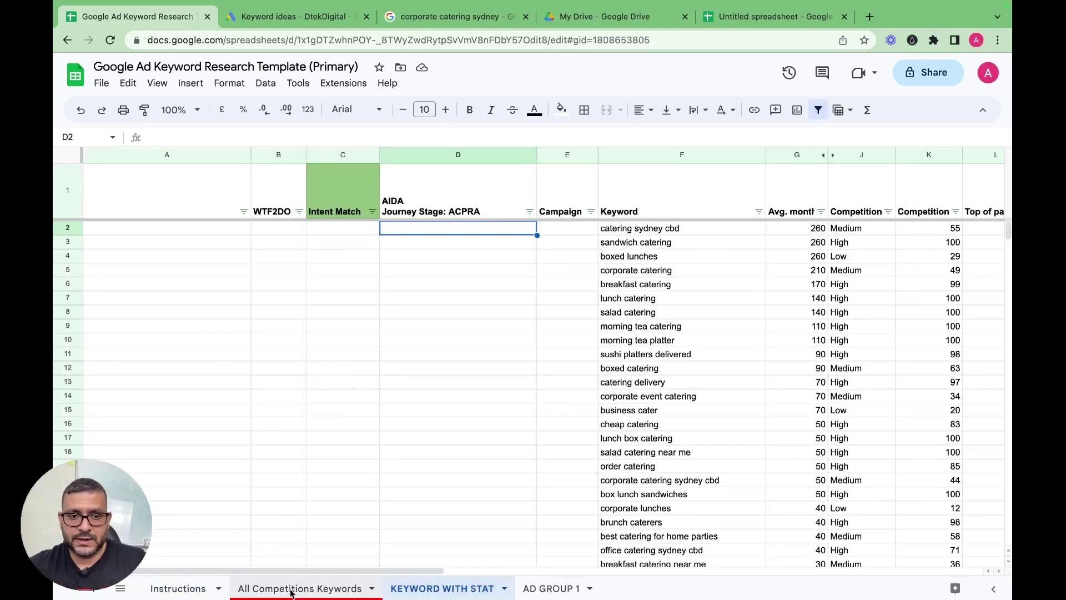
click(169, 590)
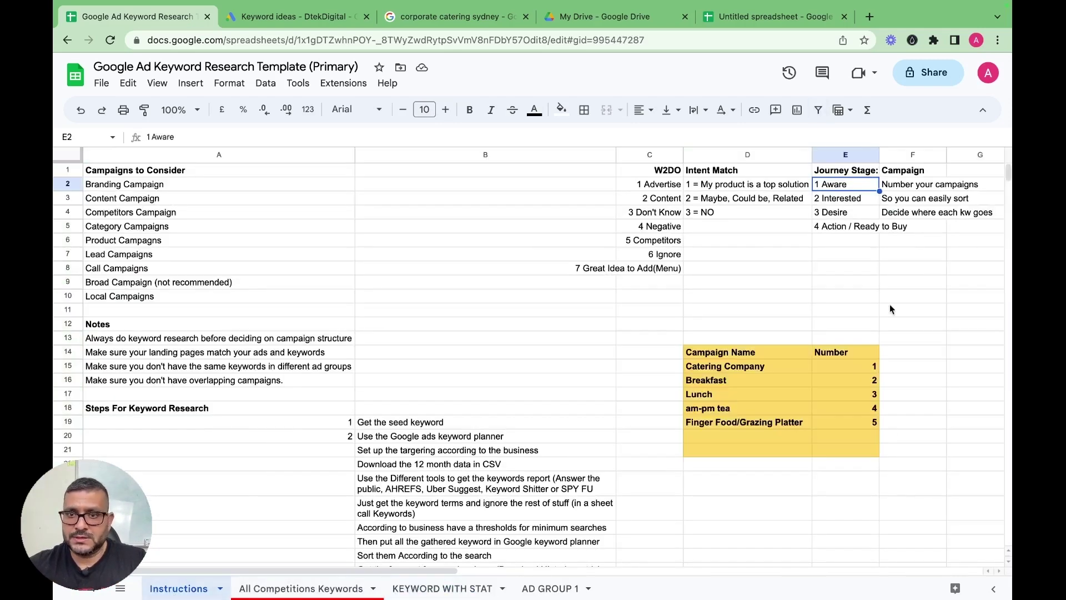
click(939, 187)
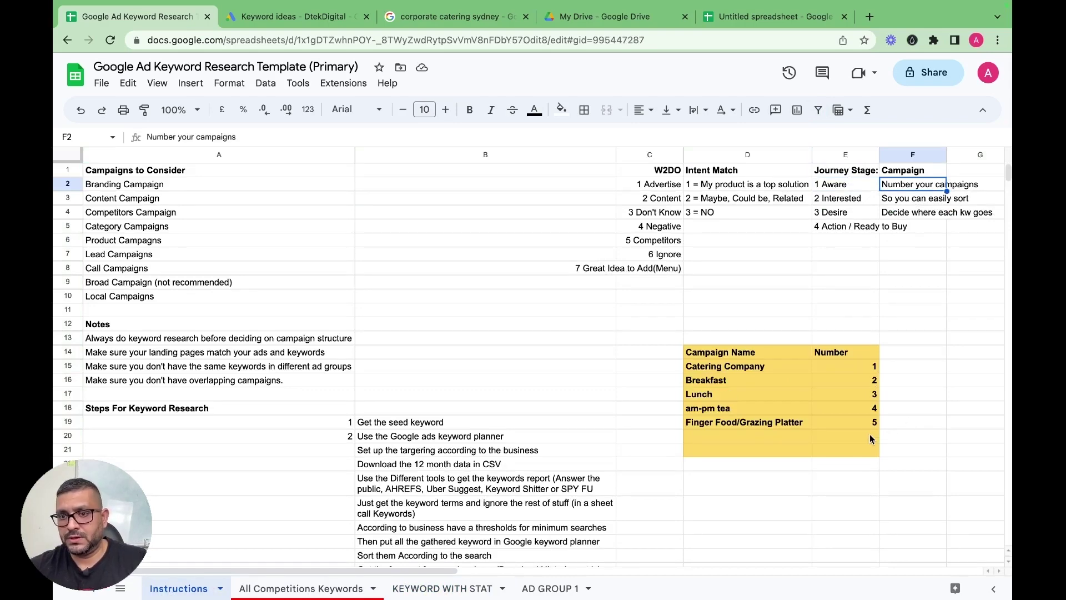
click(899, 420)
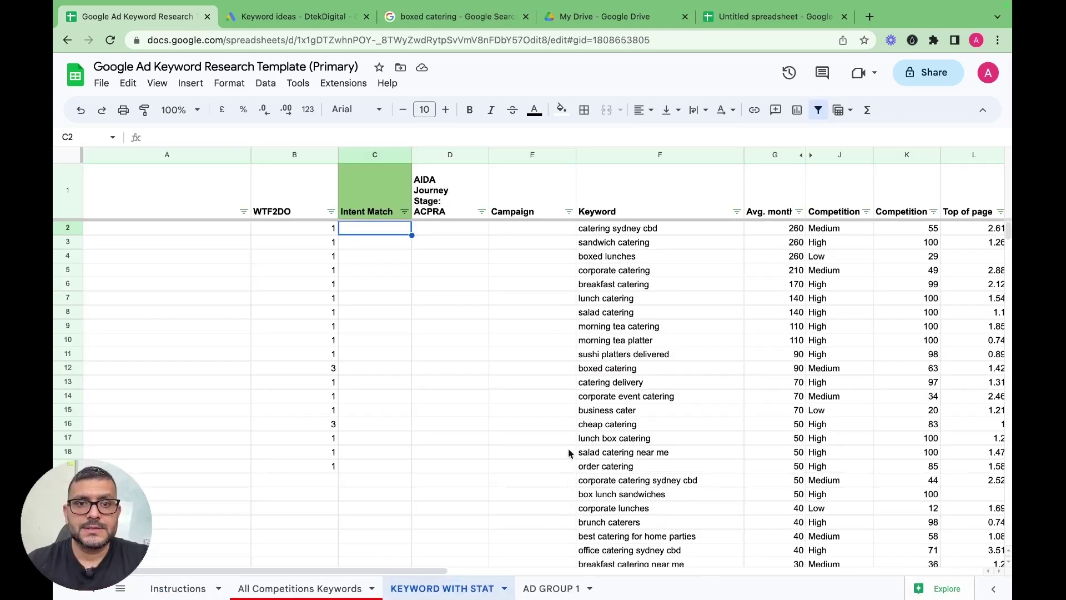